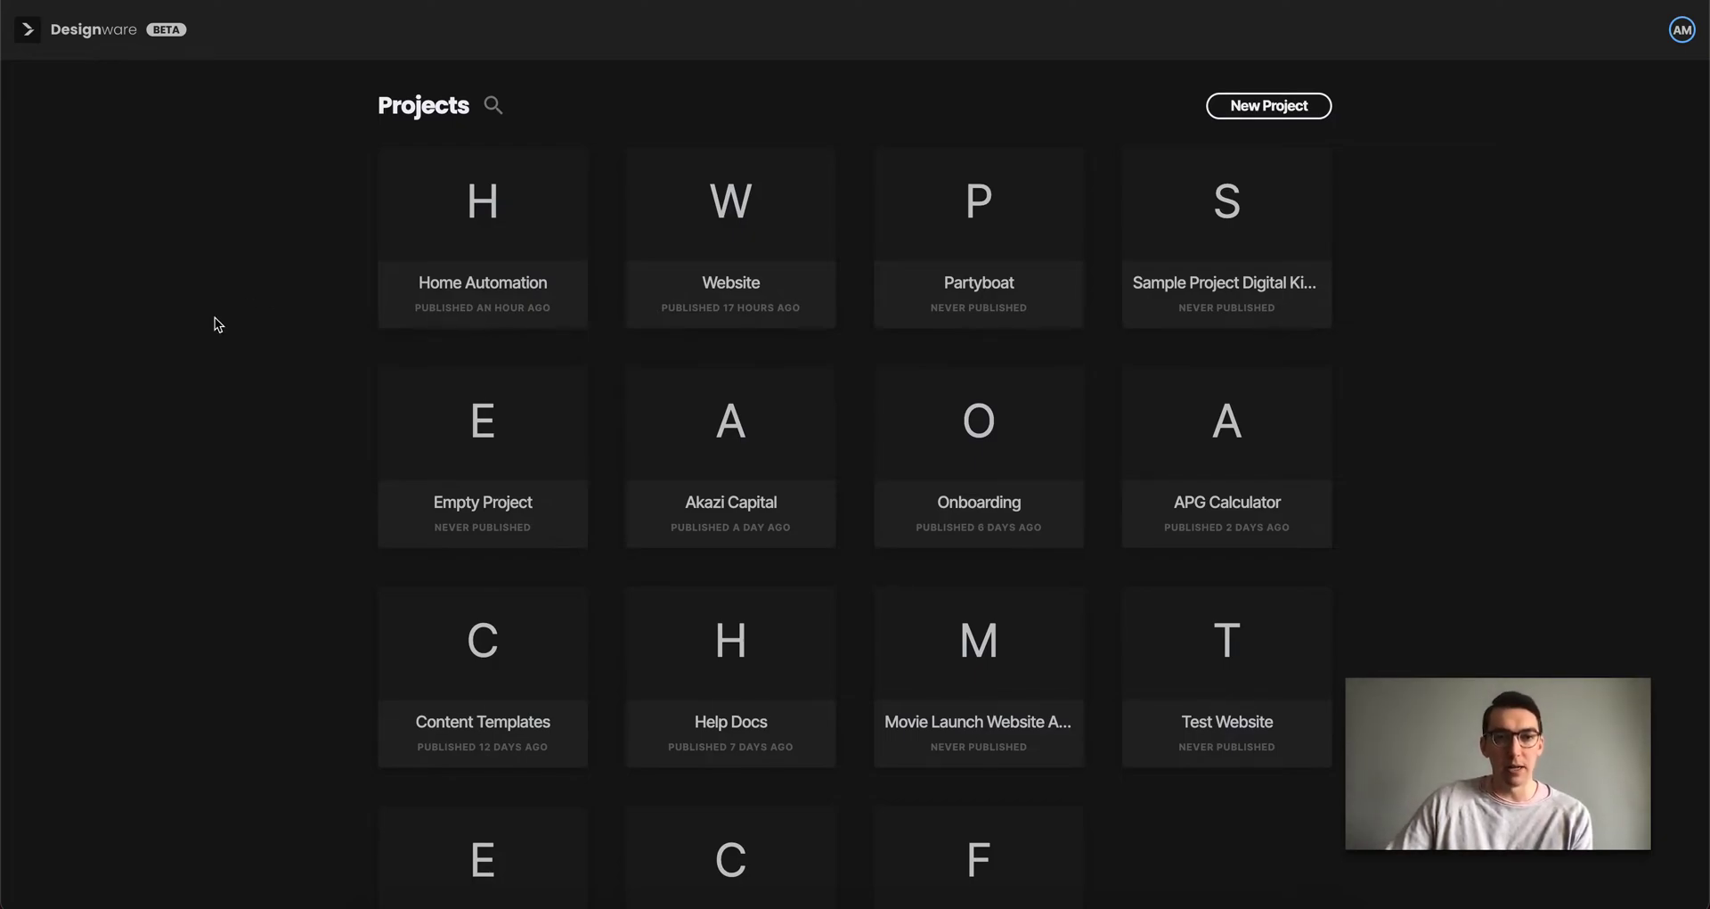
# Open the Home Automation project and show the Home page's /home slug and SEO settings.
pyautogui.click(448, 176)
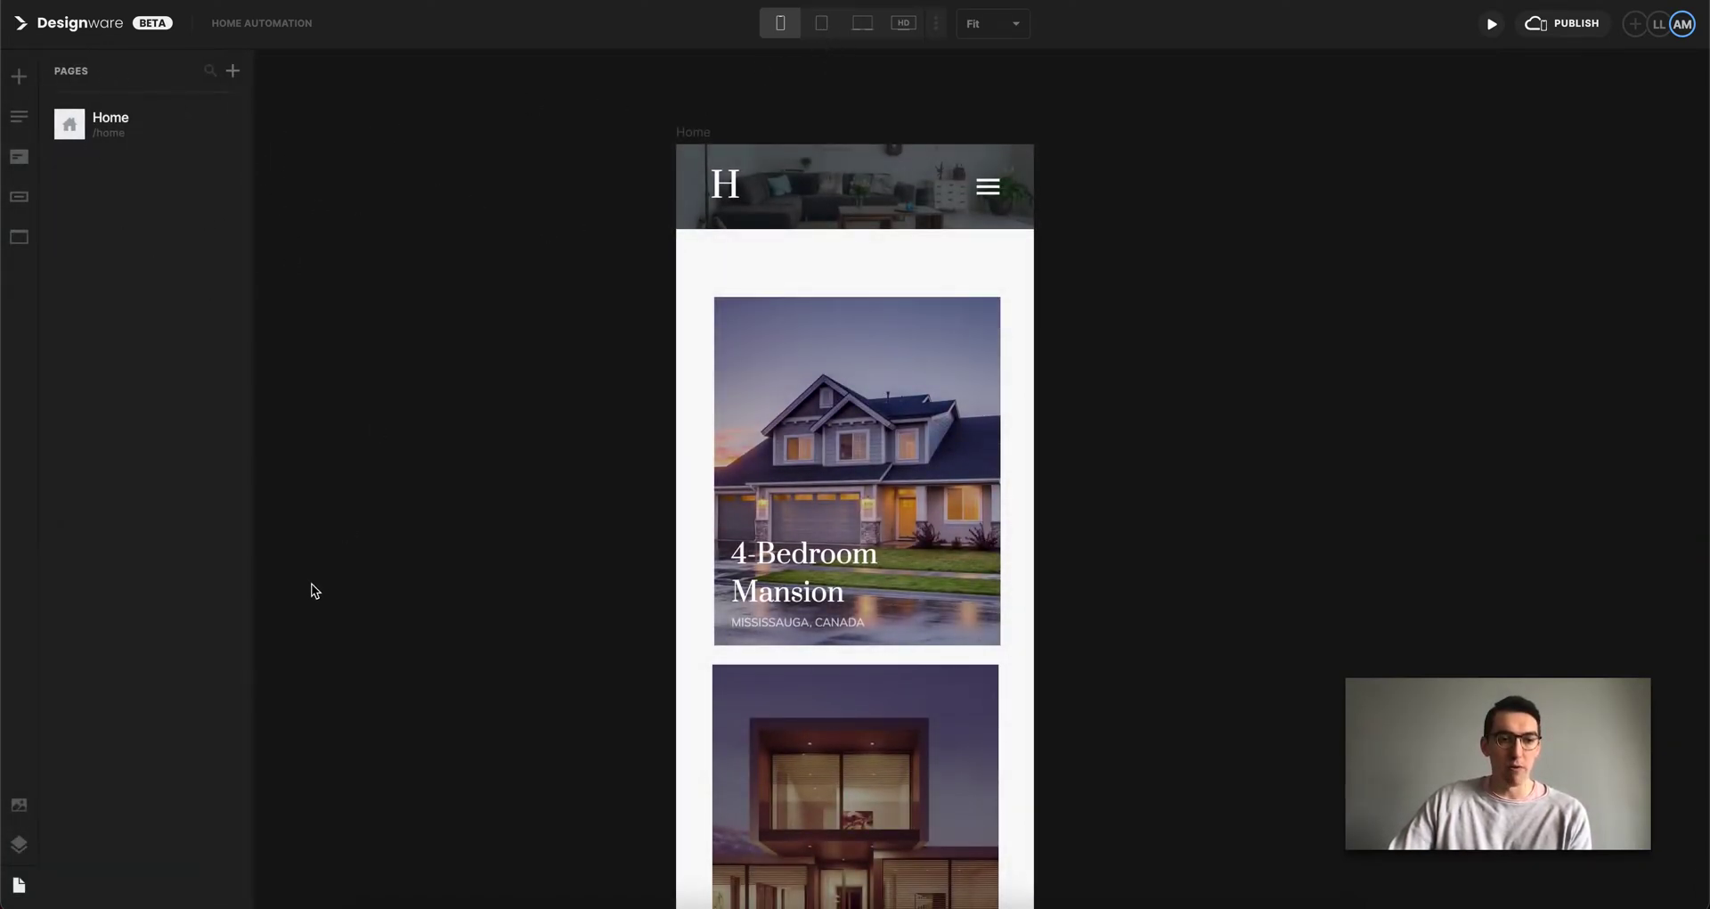
pyautogui.click(18, 883)
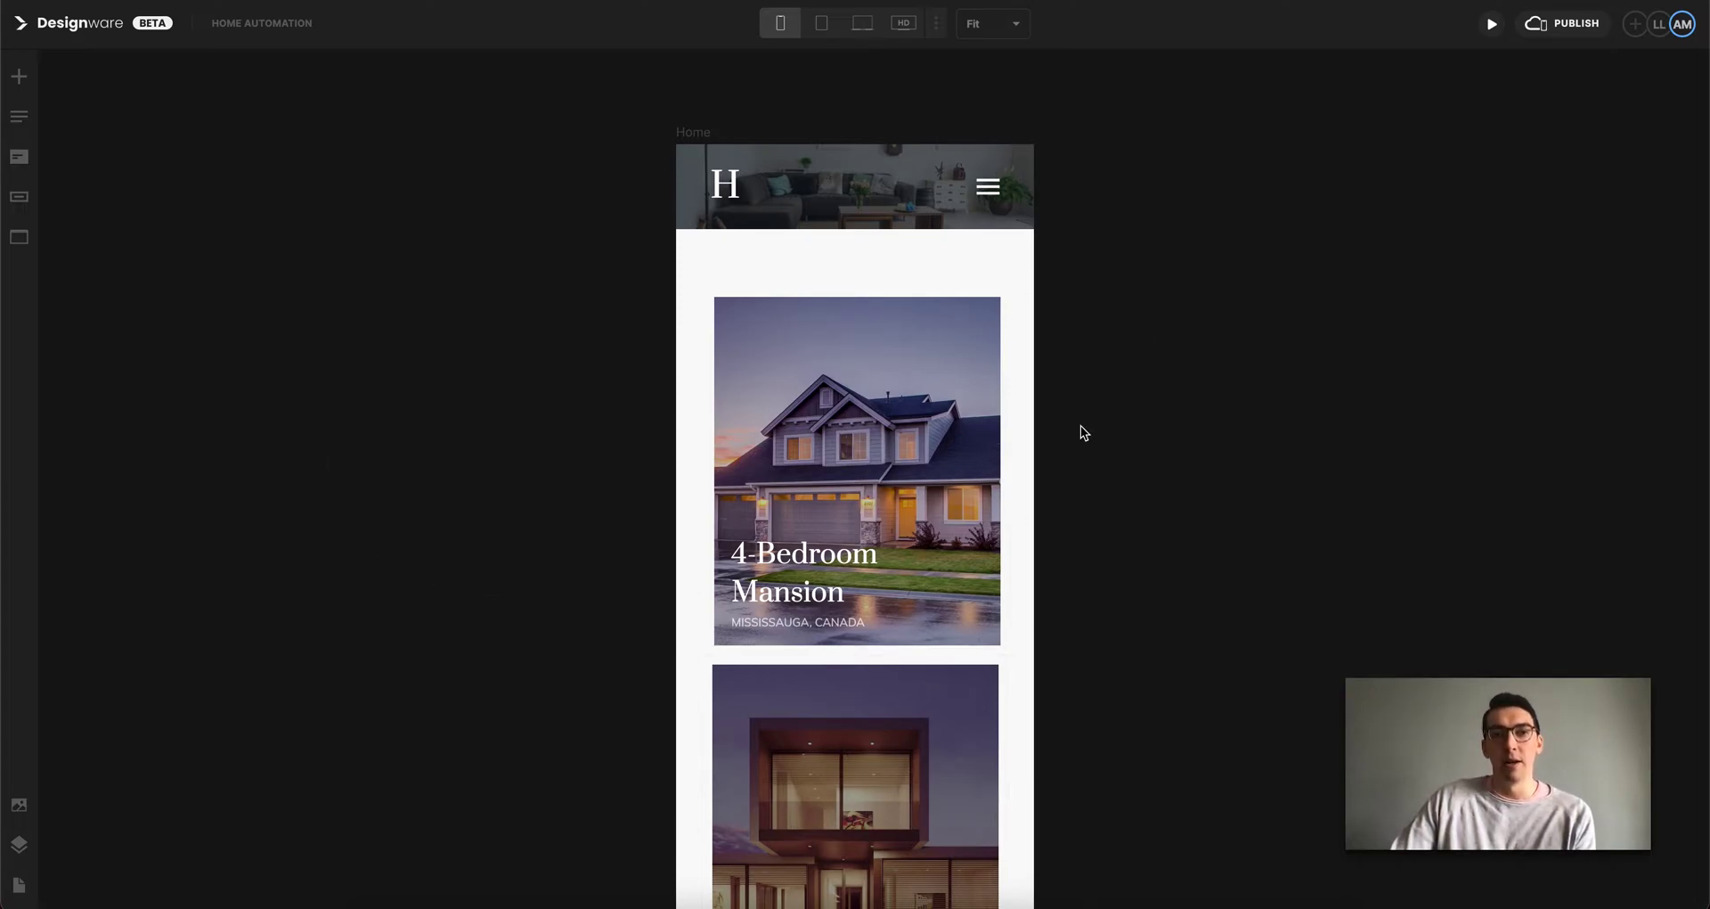
pyautogui.click(692, 132)
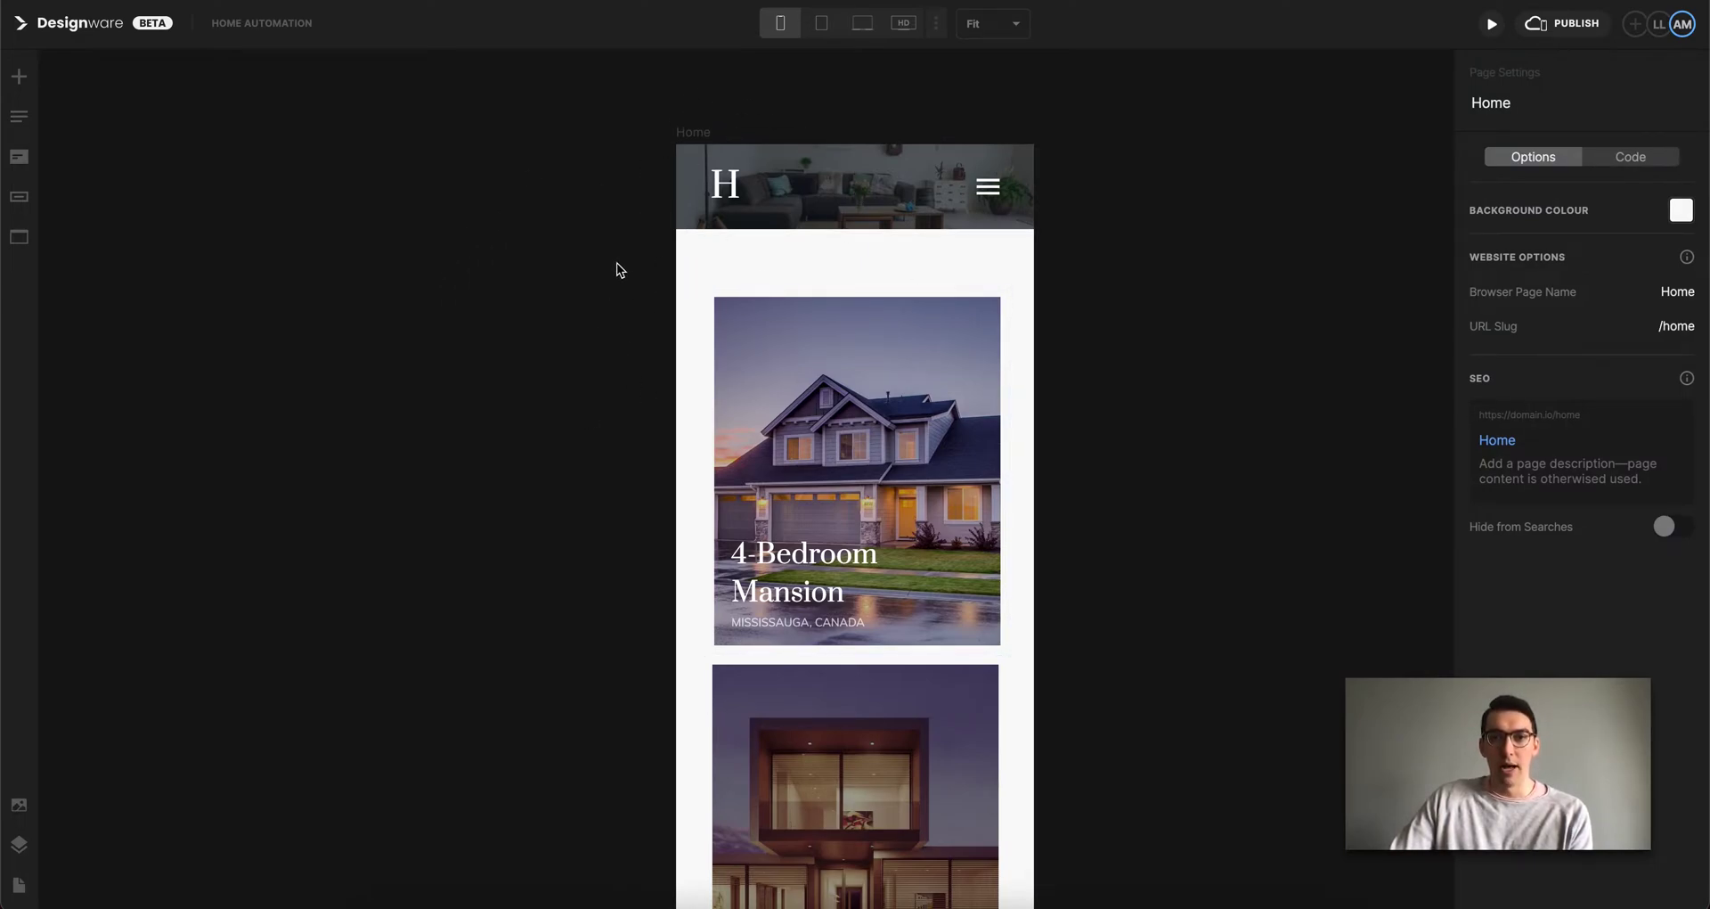
# Cycle the canvas through Tablet, Laptop, HD and Mobile views, then list the screen-size views.
pyautogui.click(825, 29)
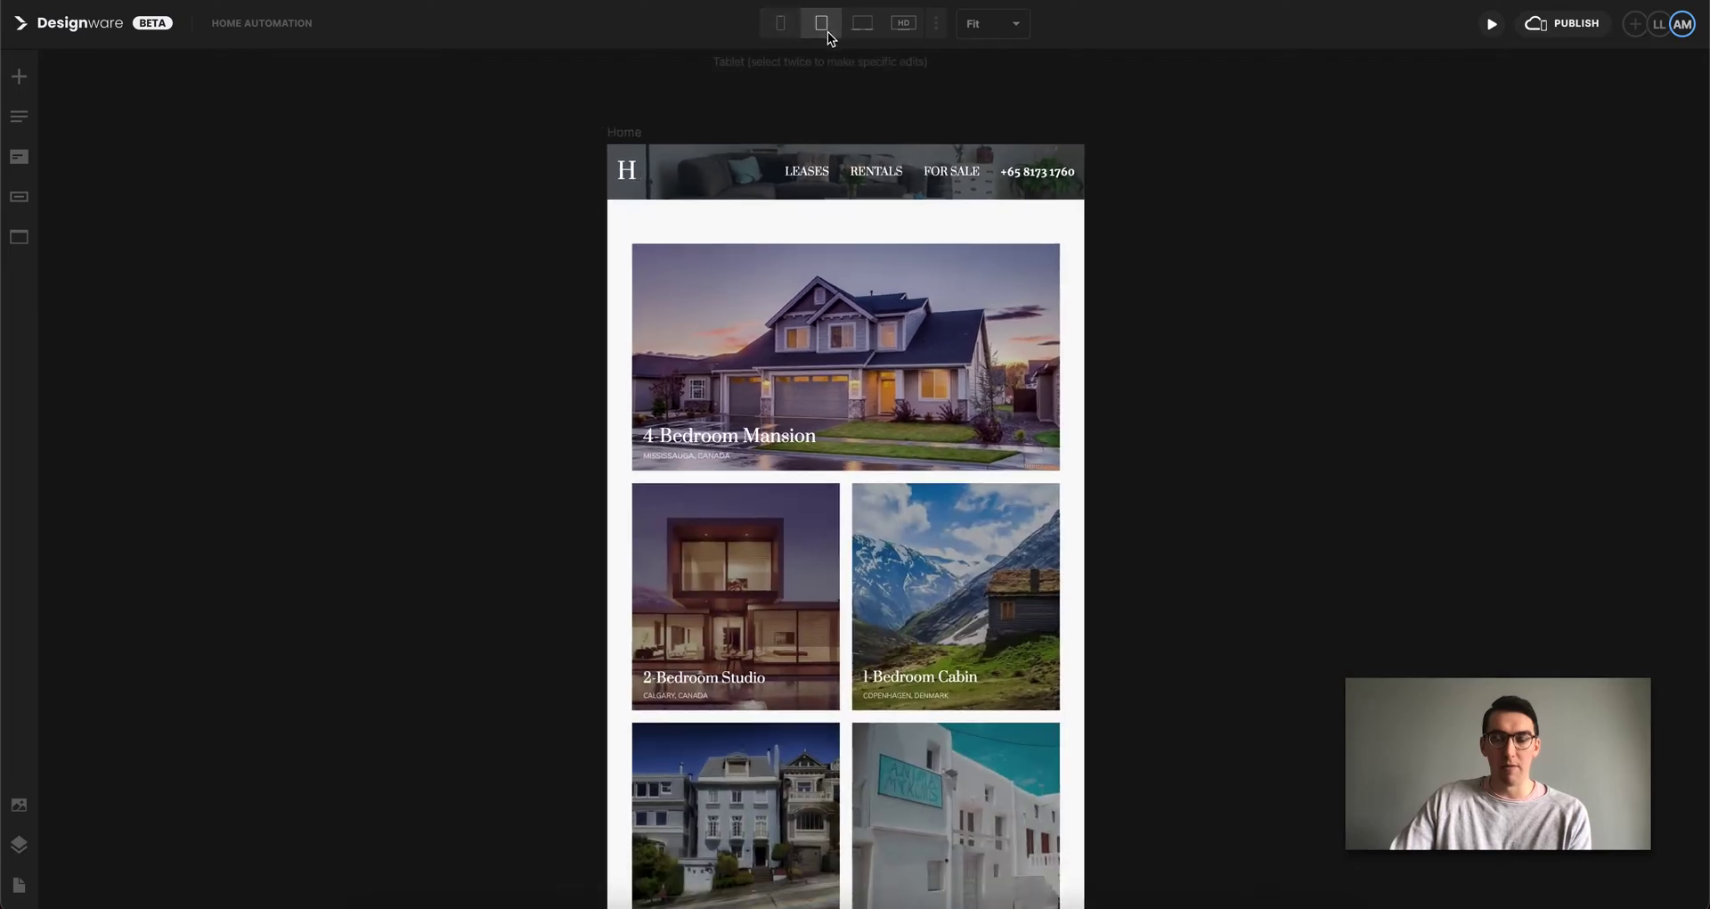
pyautogui.click(865, 34)
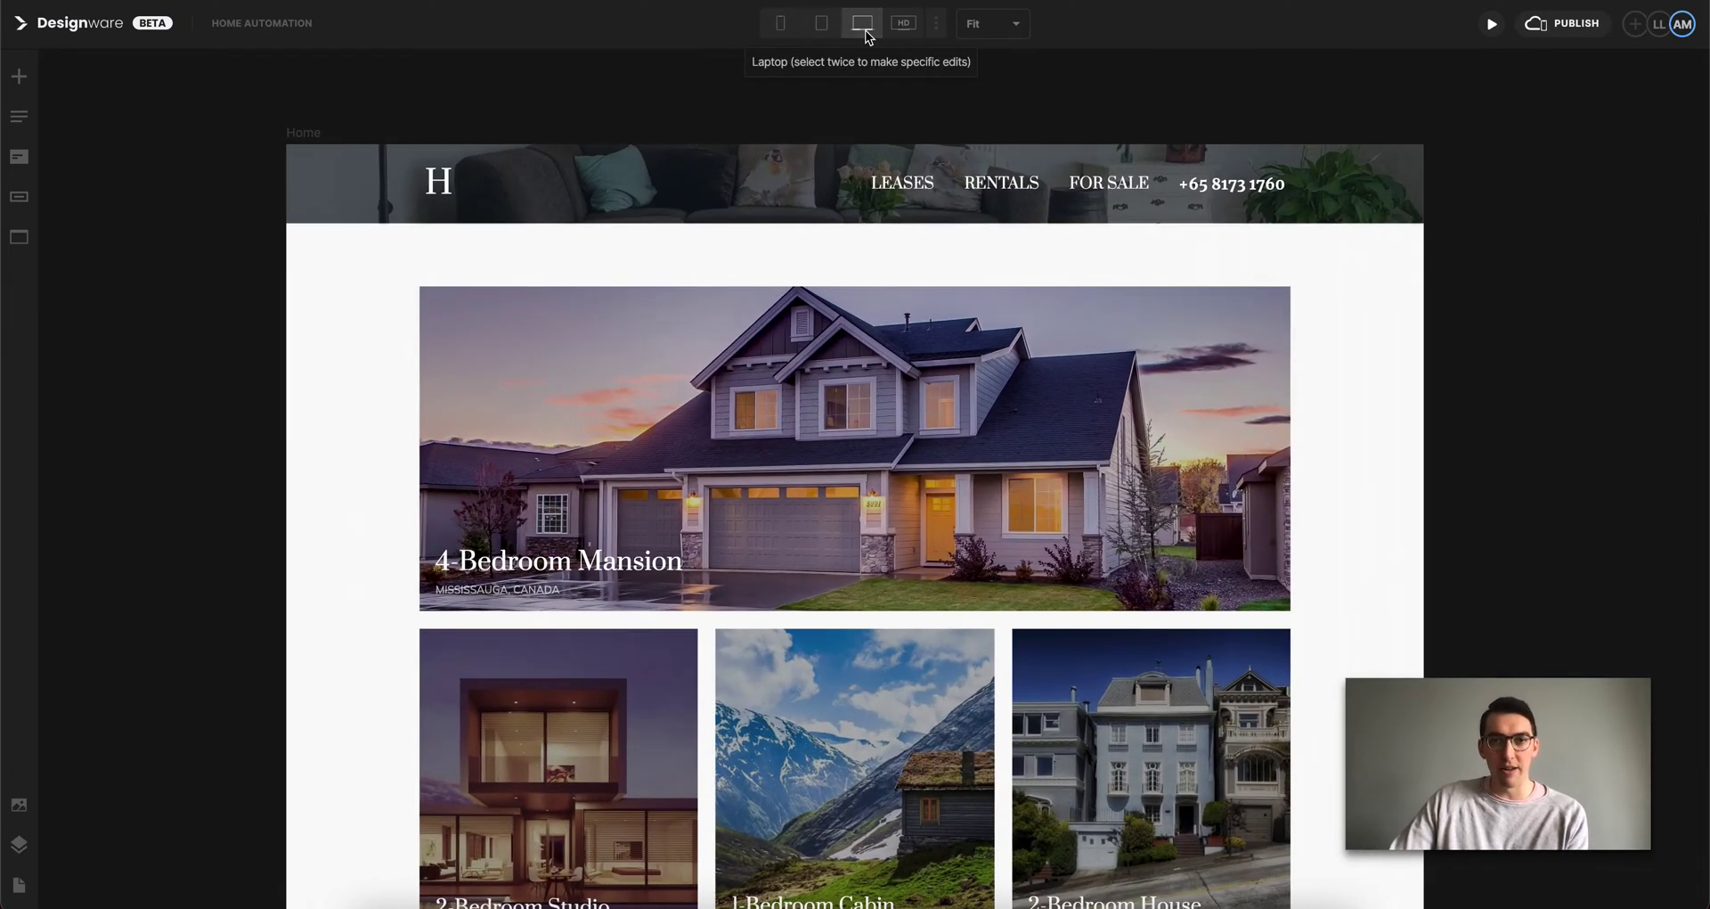
pyautogui.click(886, 34)
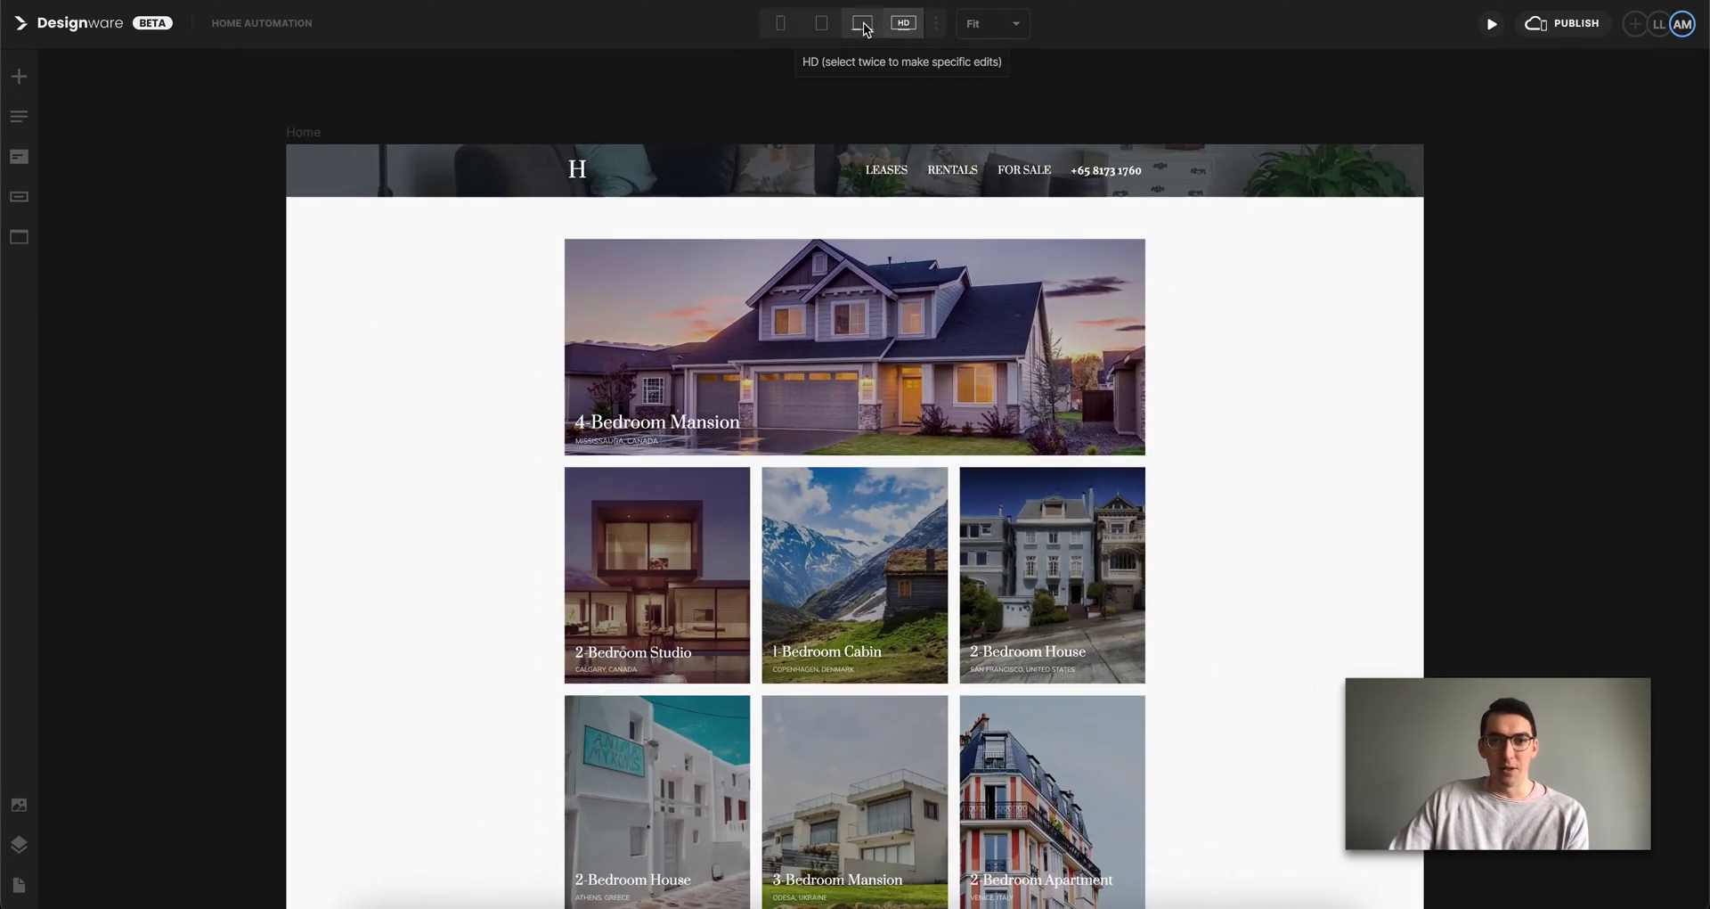
pyautogui.click(863, 29)
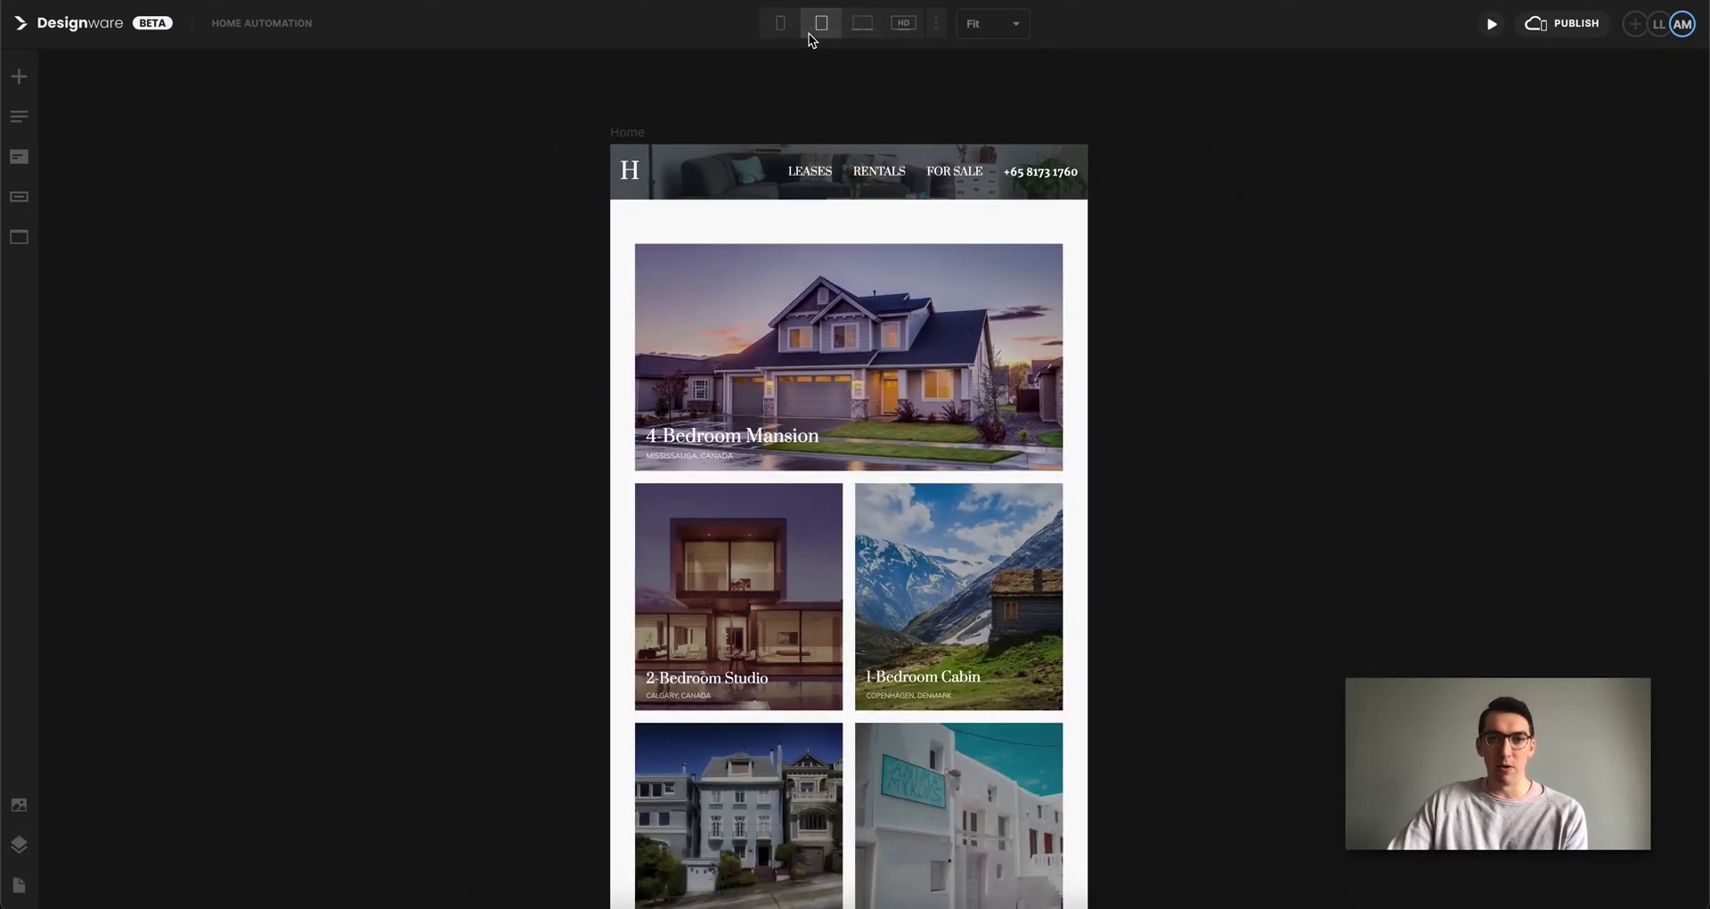
pyautogui.click(781, 25)
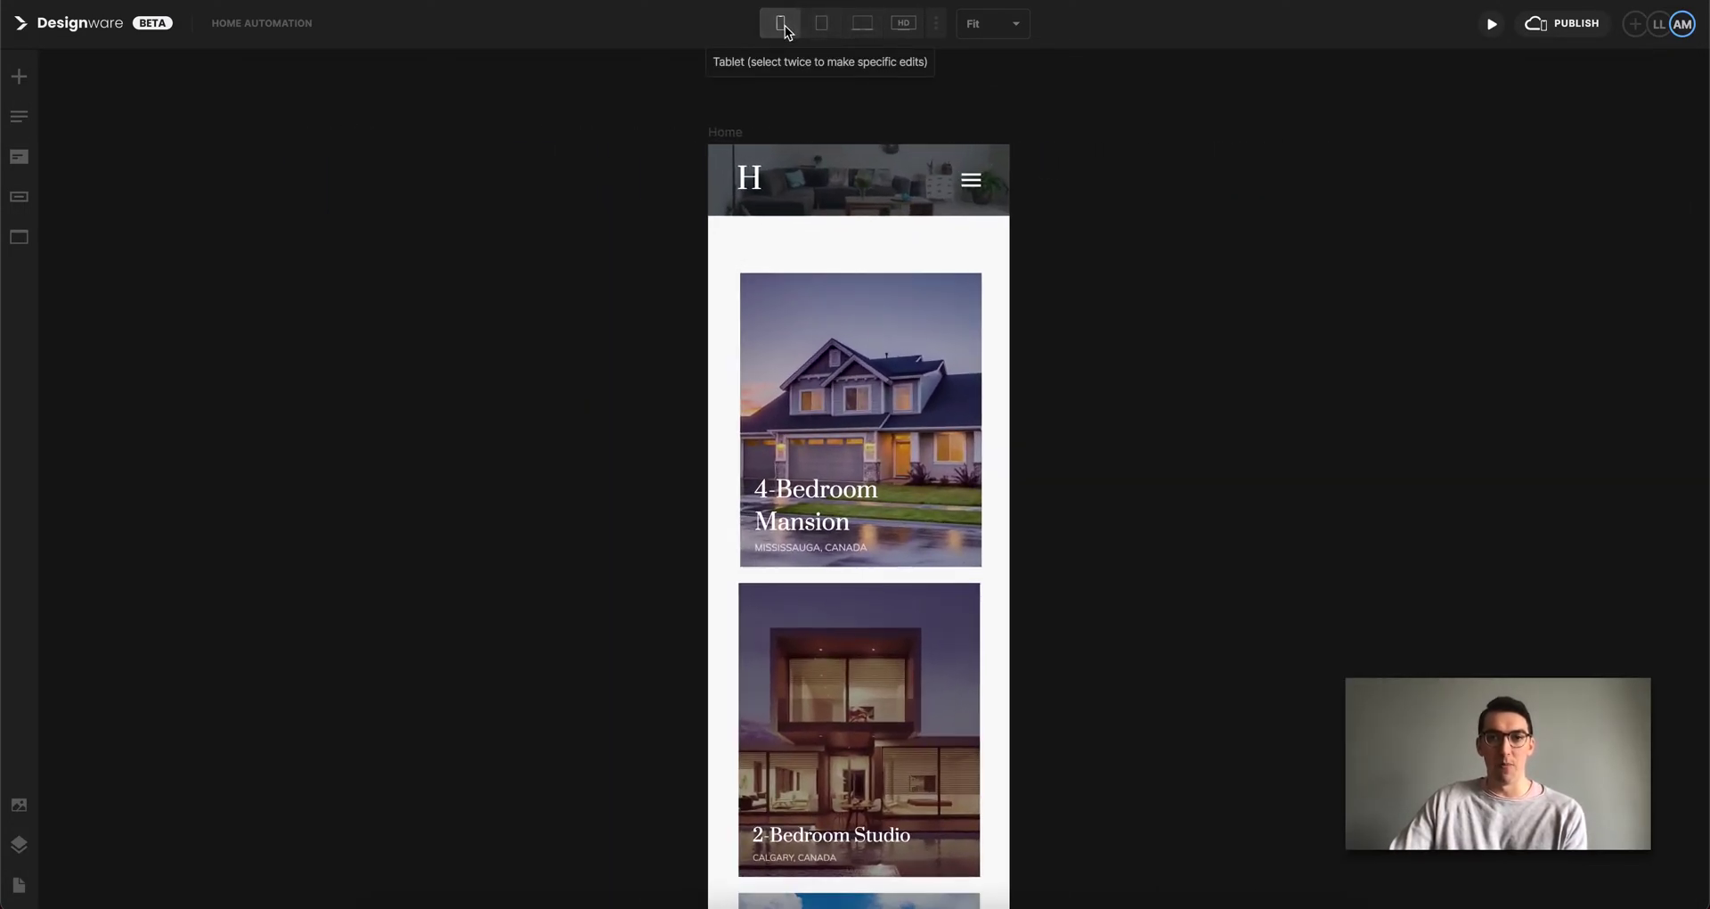
pyautogui.click(937, 25)
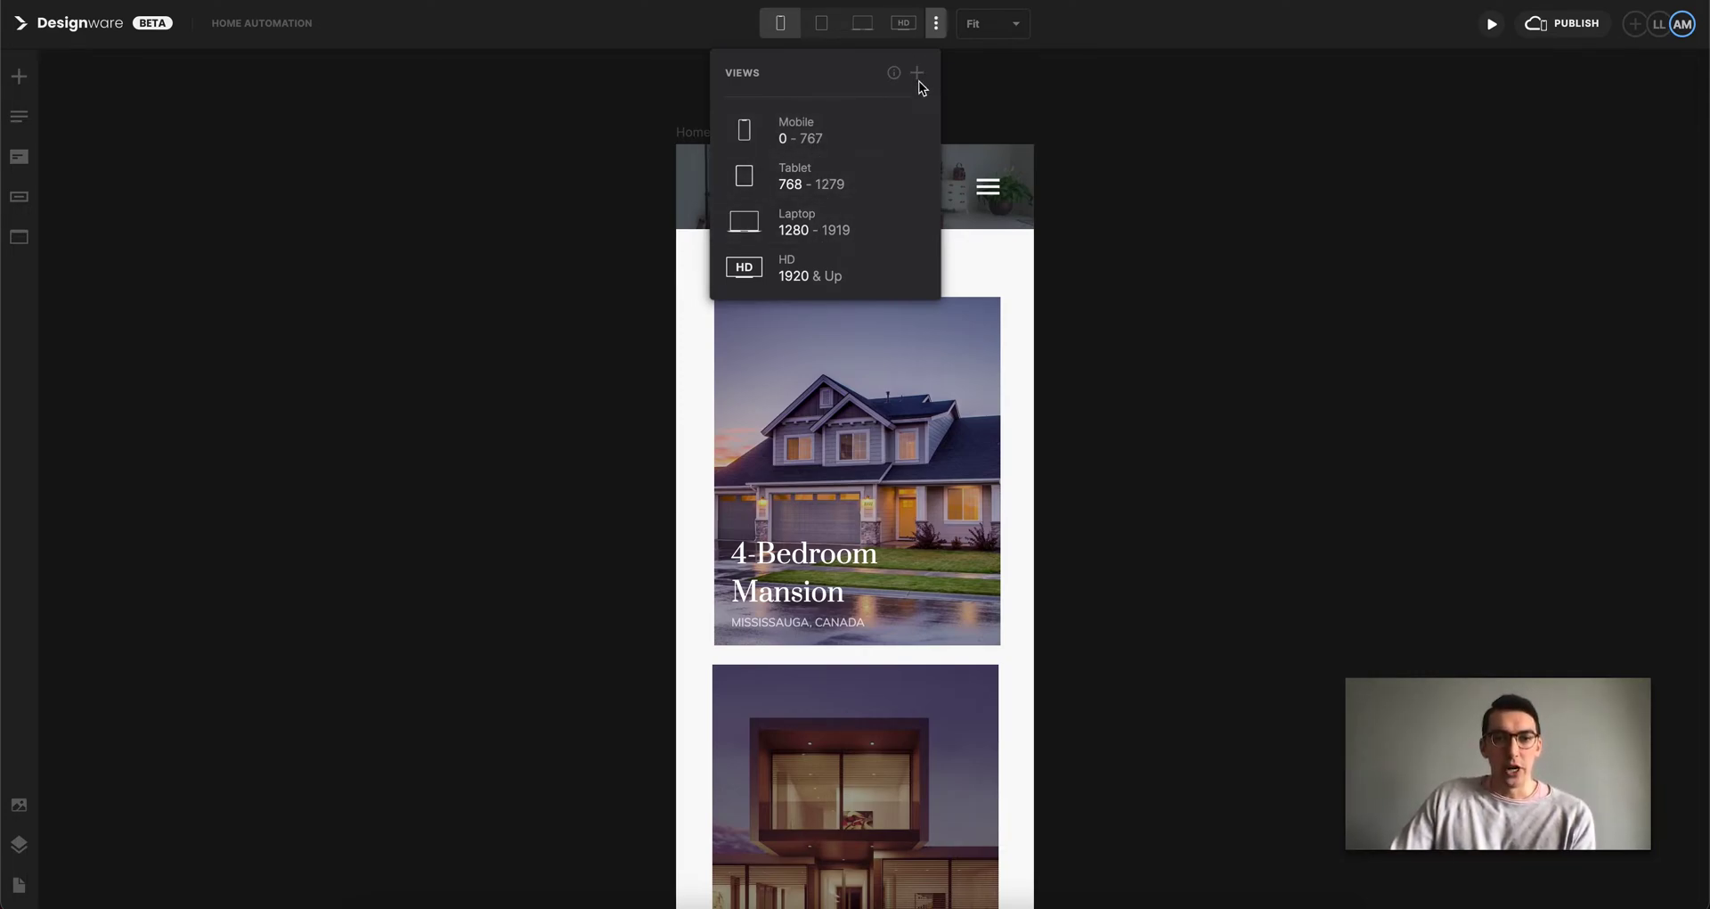
# Switch to Laptop, add a 4K screen-size view and show the canvas at 4K.
pyautogui.click(816, 227)
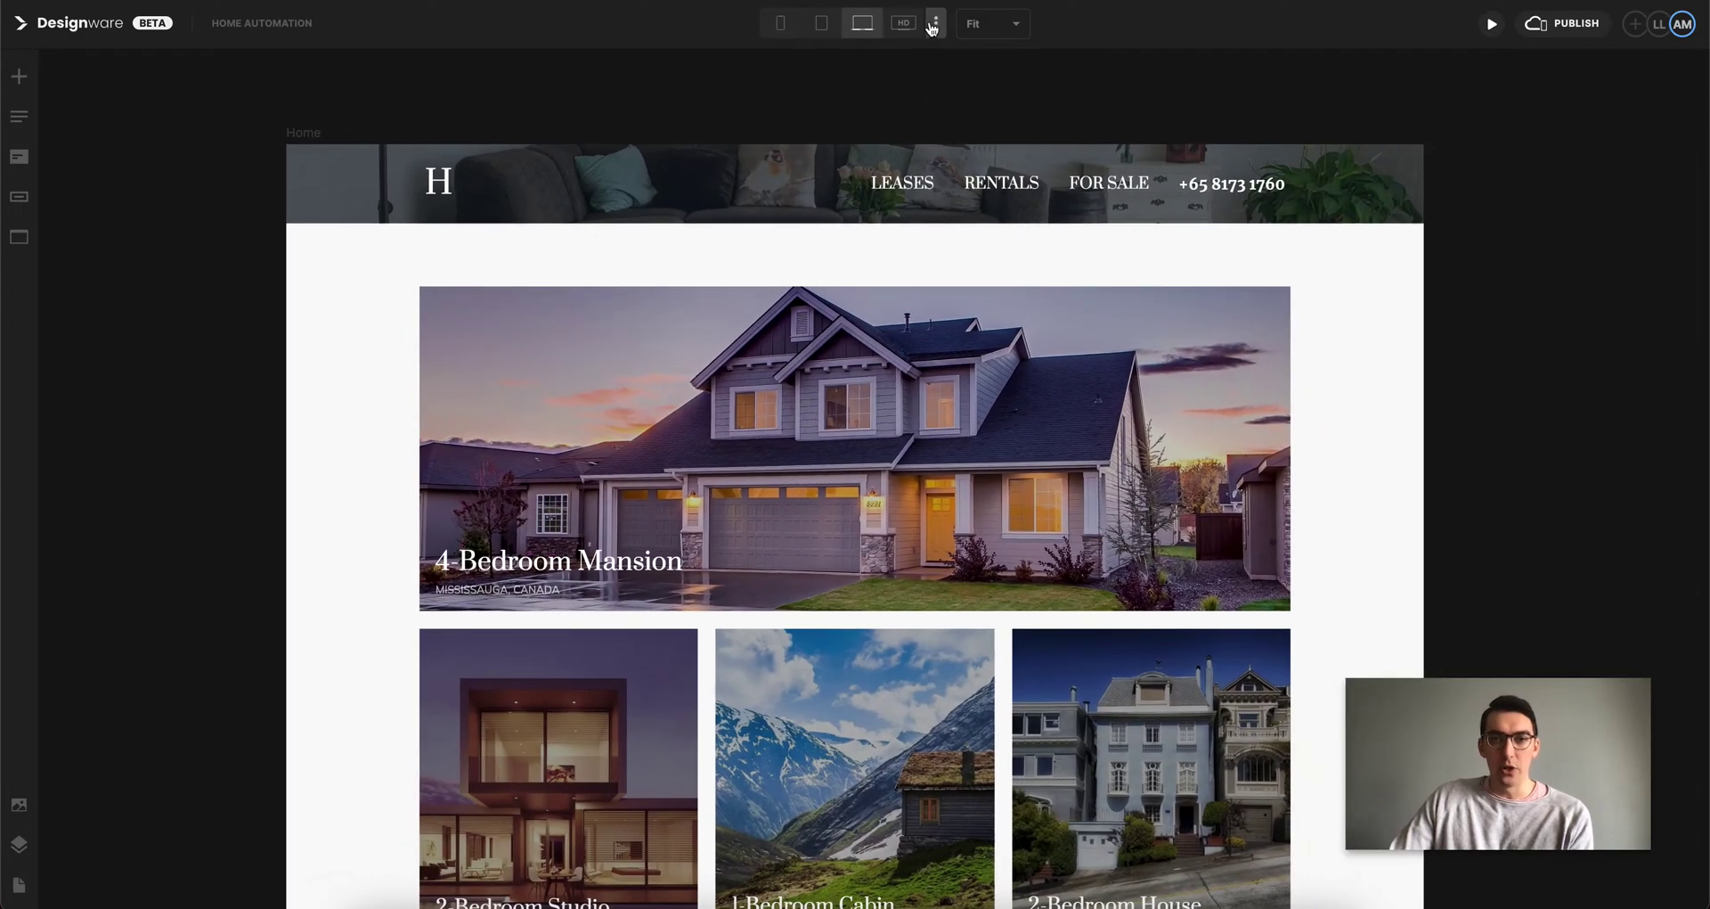
pyautogui.click(935, 23)
pyautogui.click(916, 73)
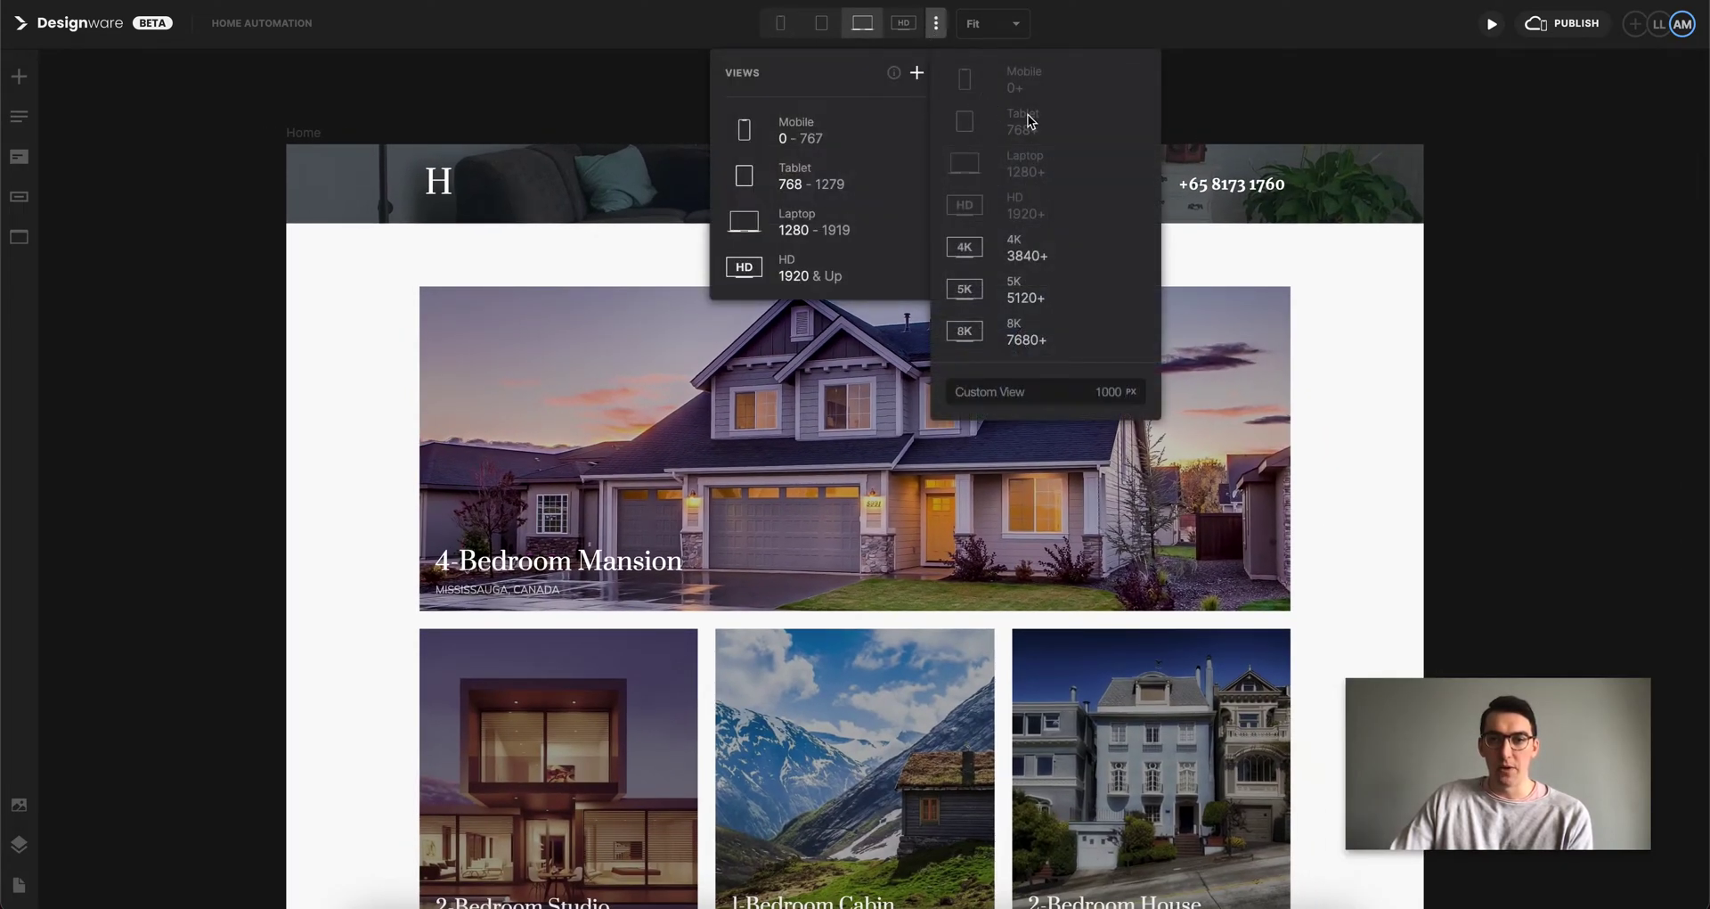
pyautogui.click(1034, 253)
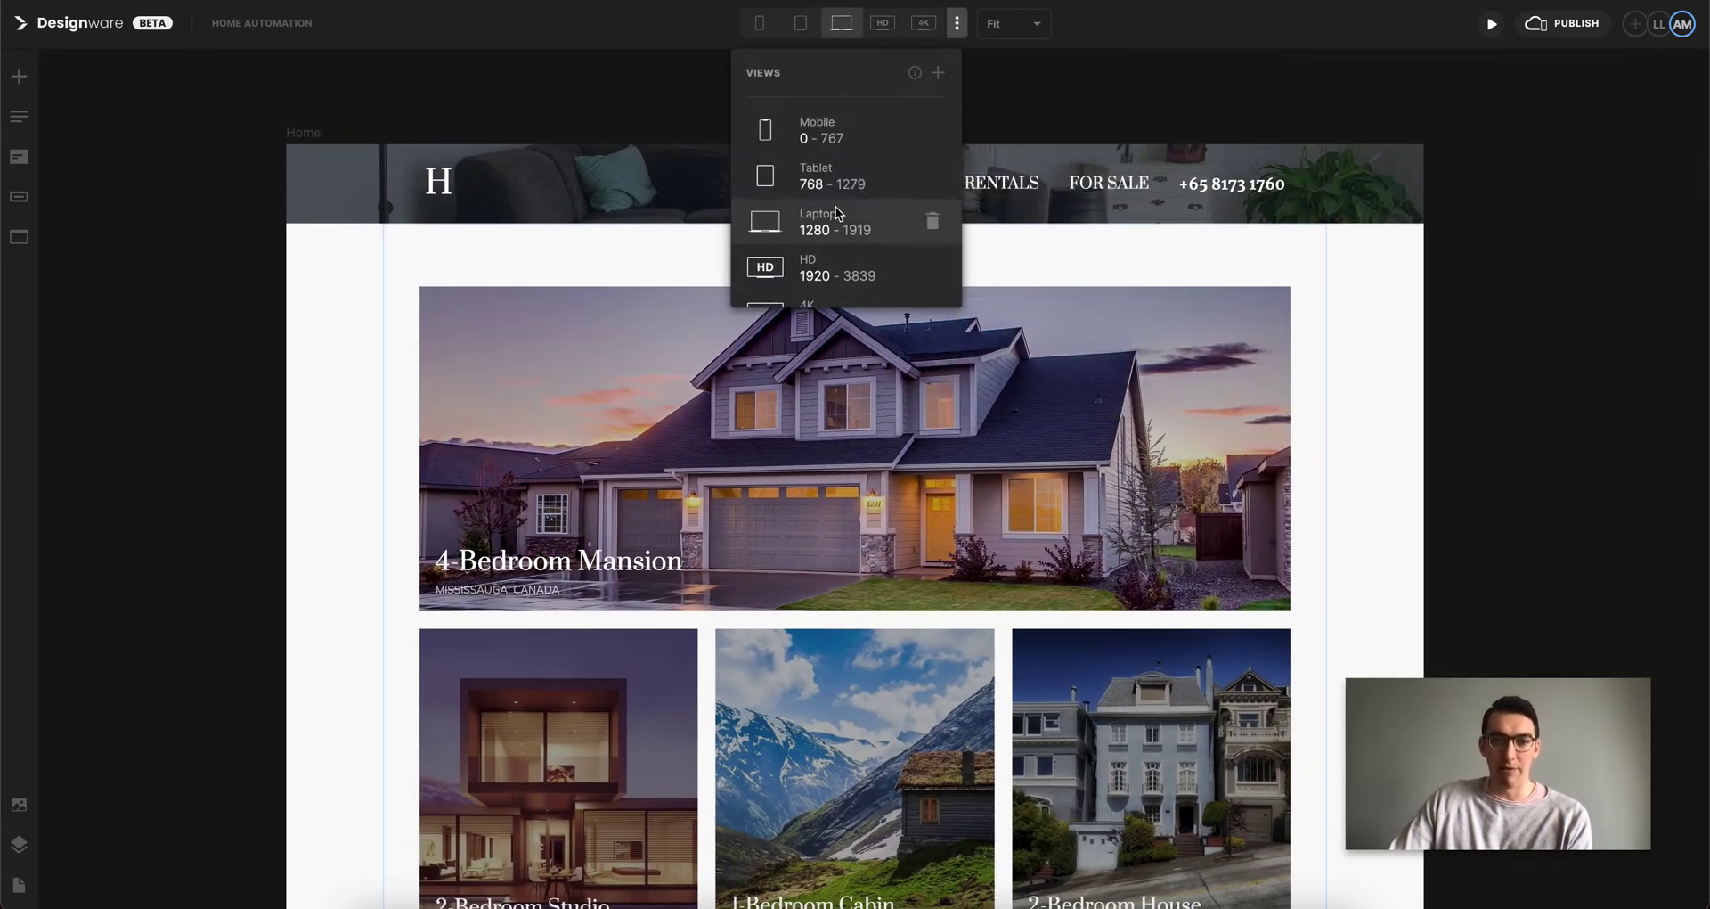
pyautogui.scroll(-1, 836, 207)
pyautogui.click(842, 278)
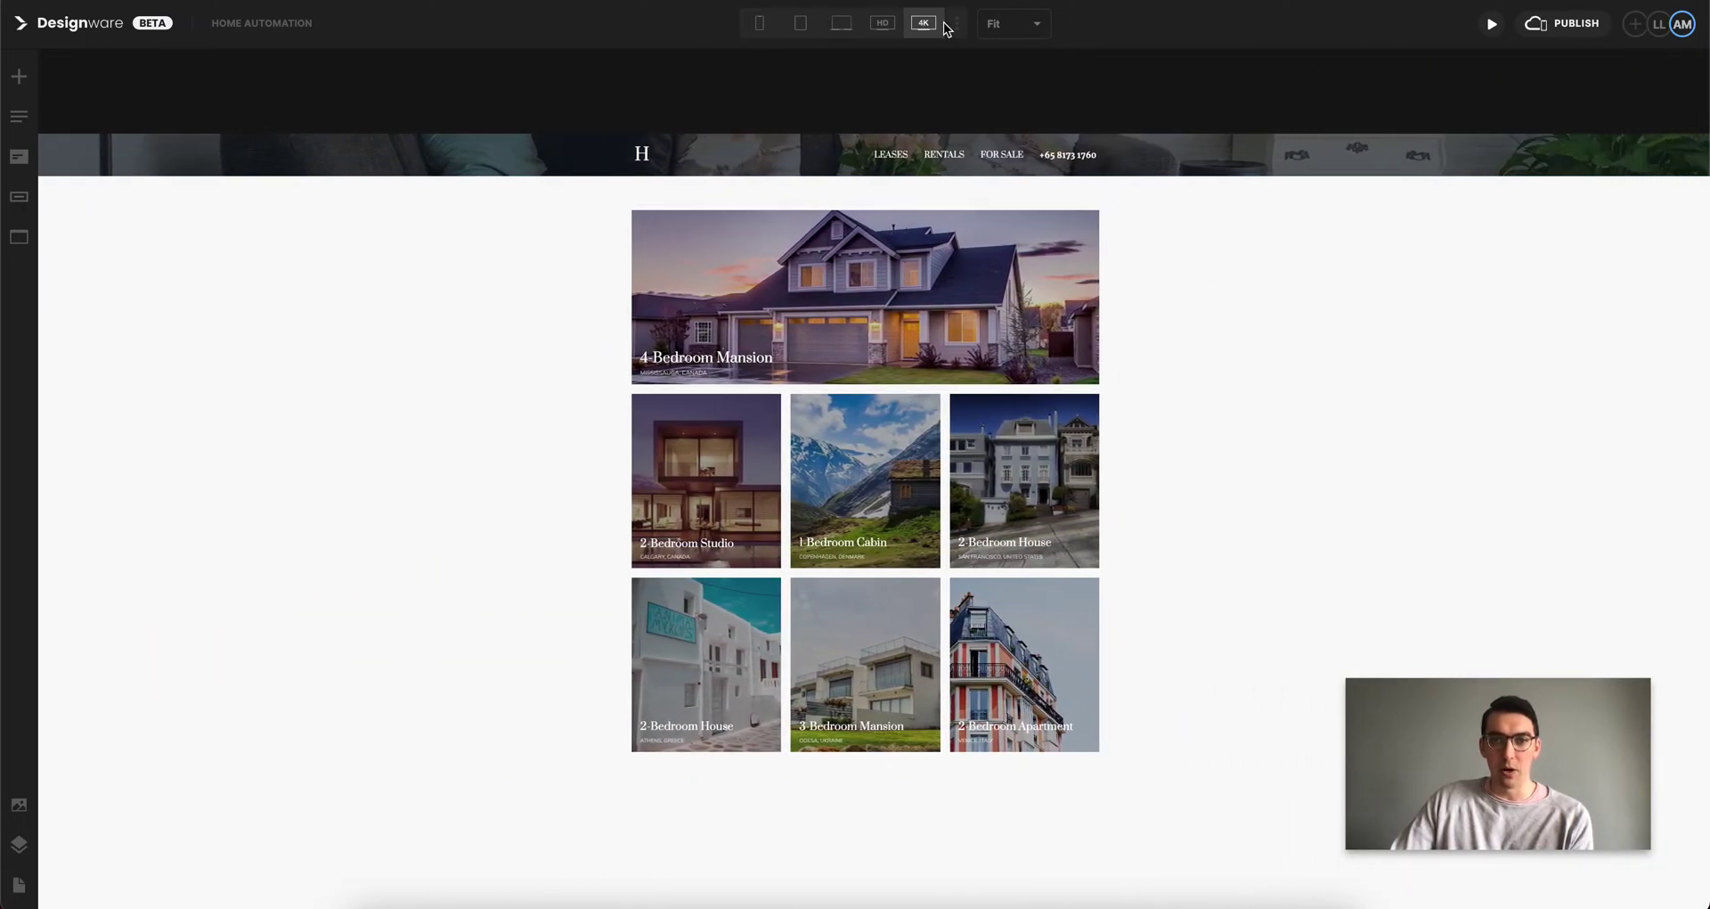
# Delete the temporary 4K view from the Views list.
pyautogui.click(957, 24)
pyautogui.scroll(-1, 931, 227)
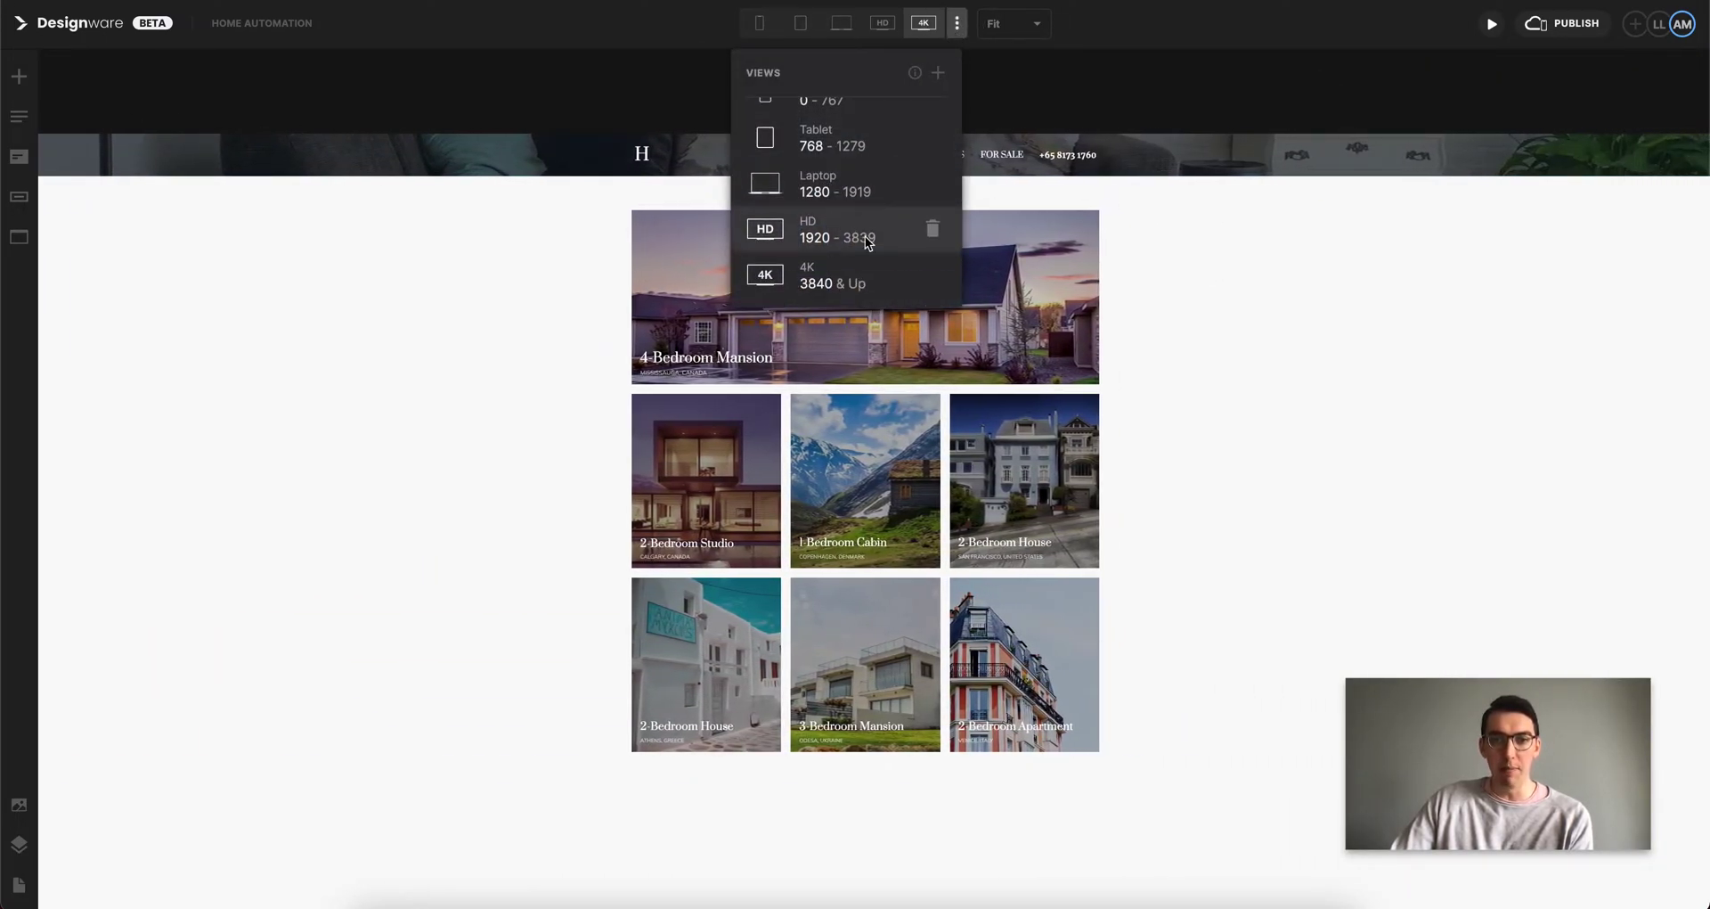
pyautogui.click(930, 275)
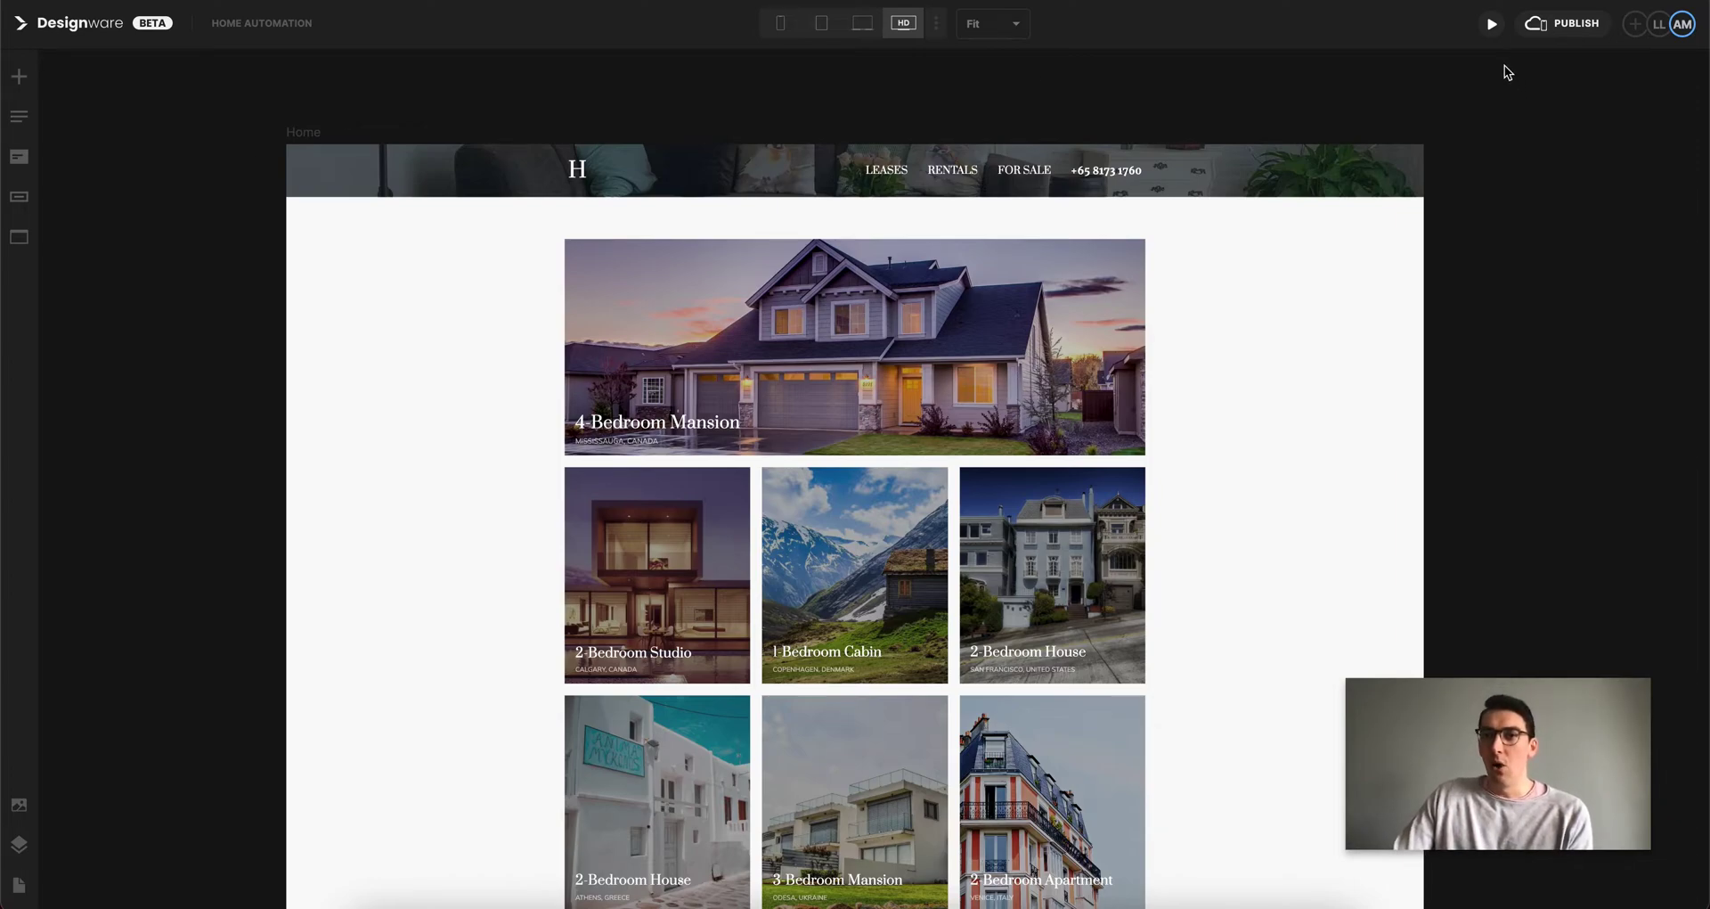
# Check the site preview at mobile and desktop widths, then update the preview link.
pyautogui.click(1491, 26)
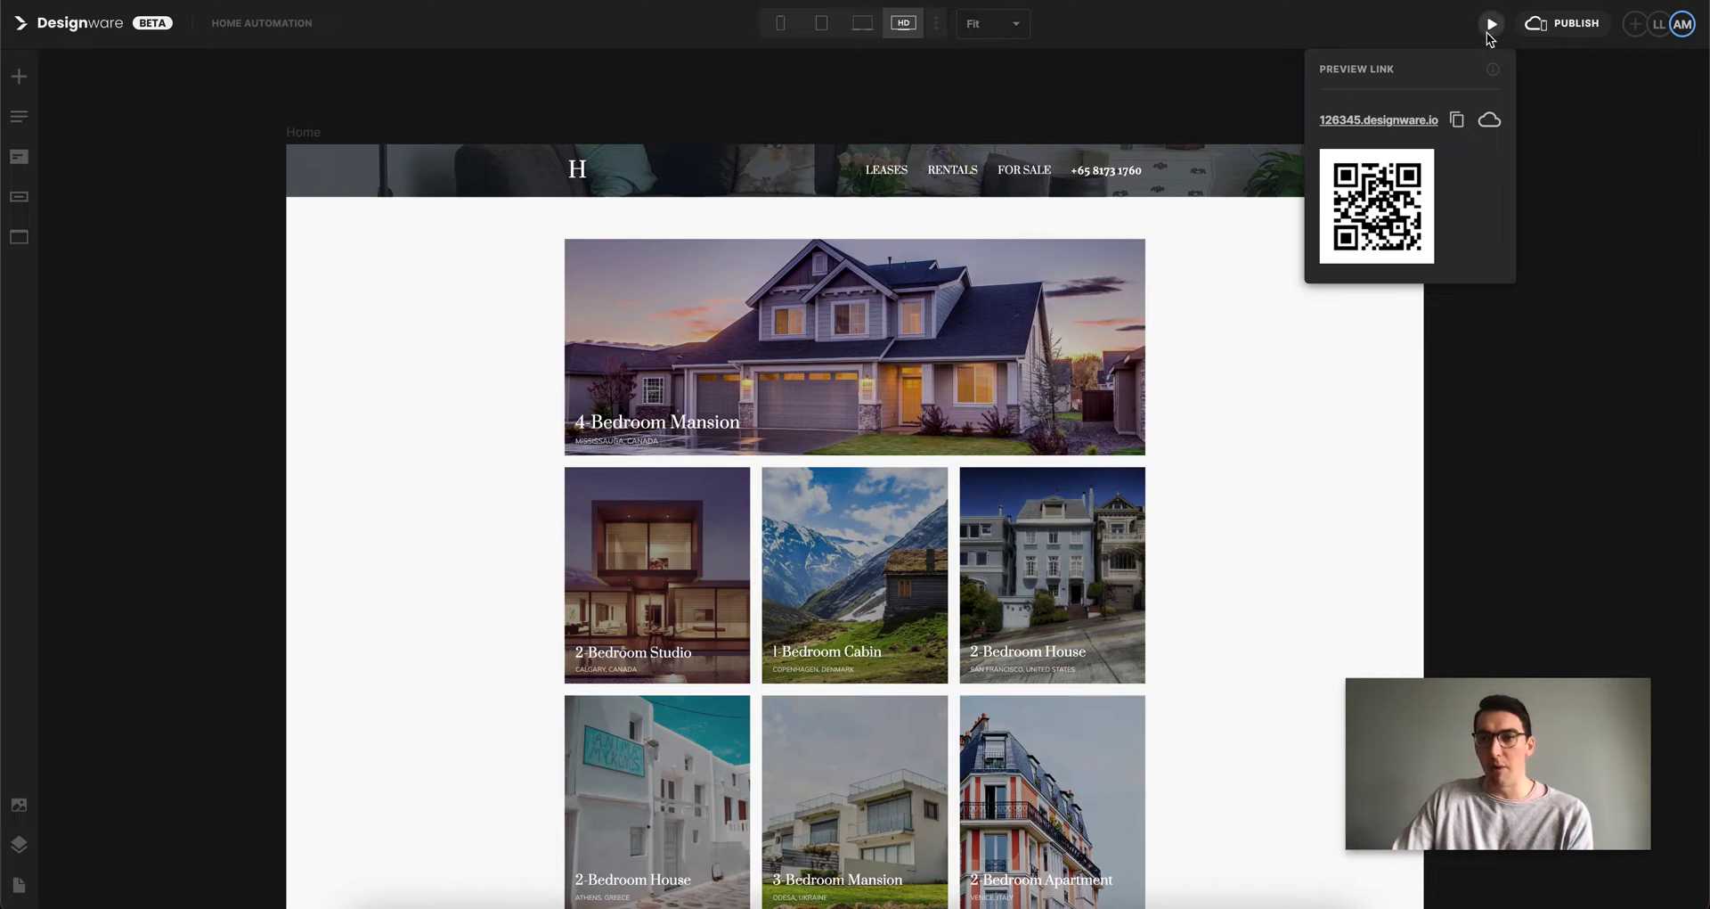
pyautogui.click(1386, 121)
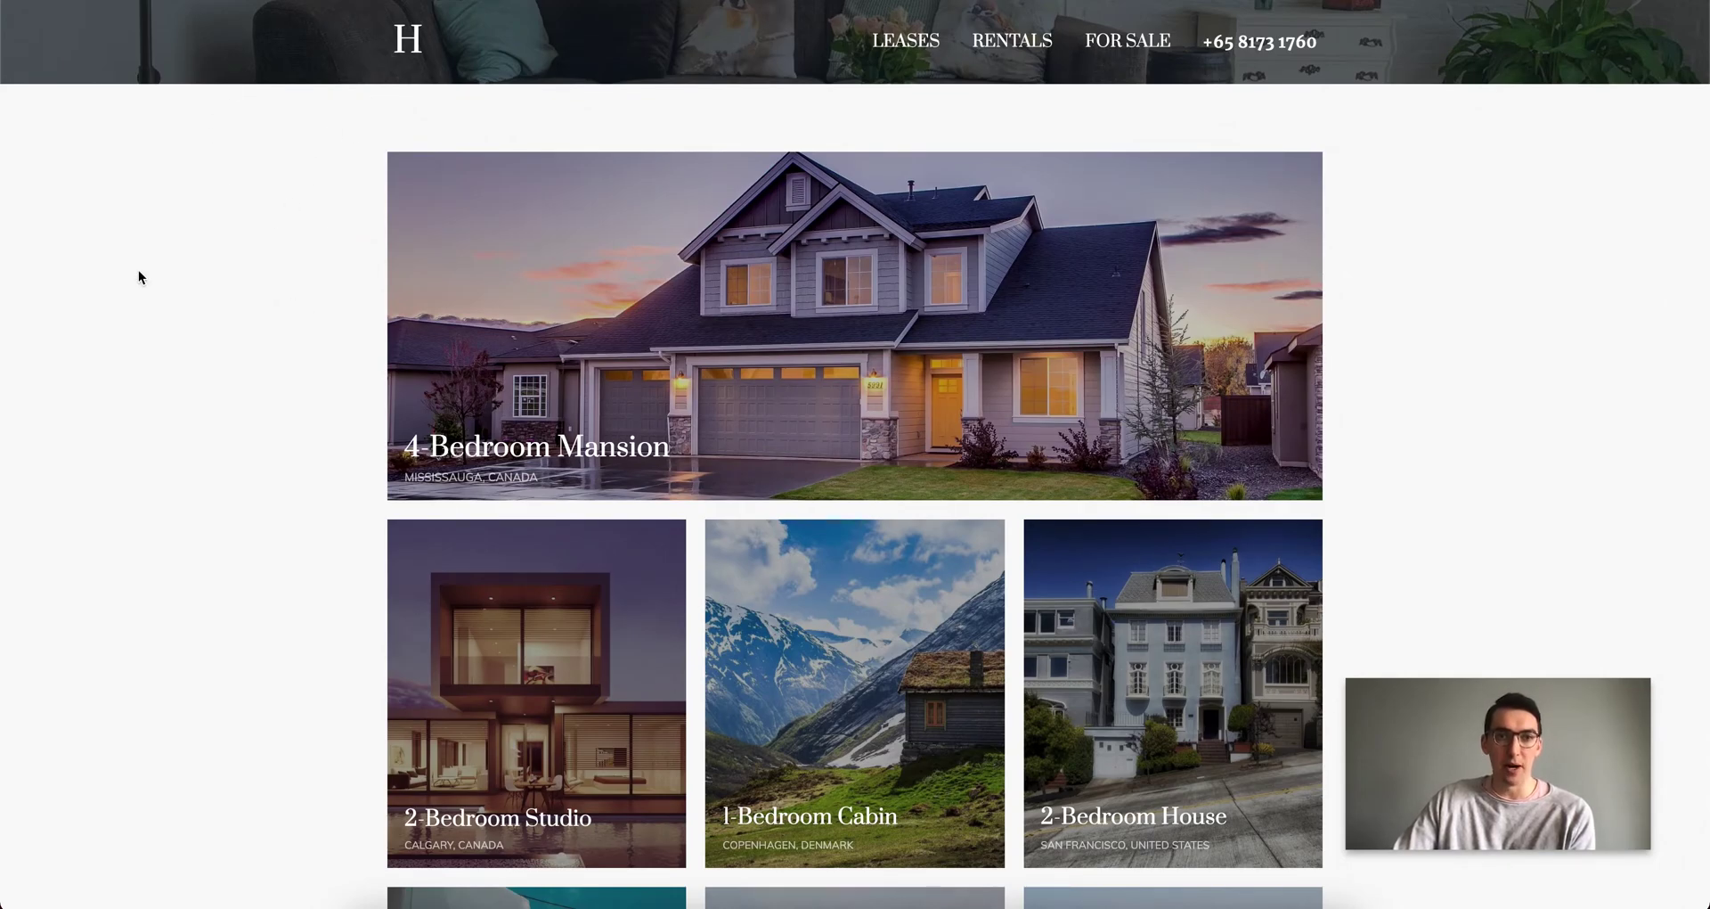
pyautogui.moveTo(1706, 267); pyautogui.dragTo(478, 381)
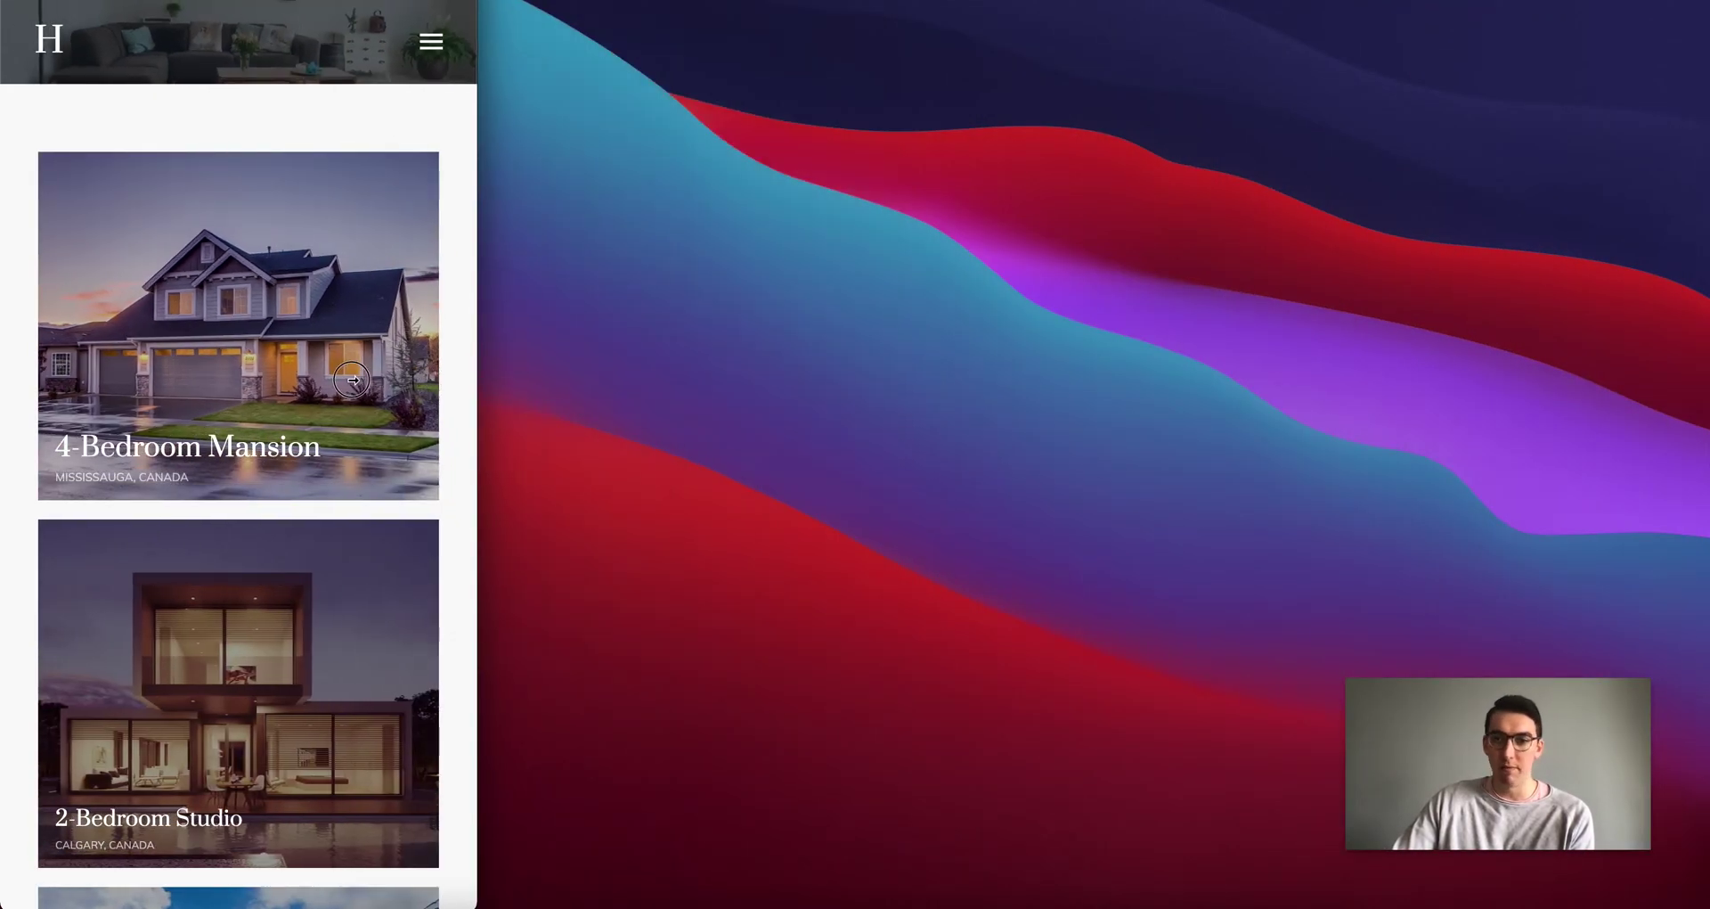
pyautogui.moveTo(352, 381); pyautogui.dragTo(1701, 363)
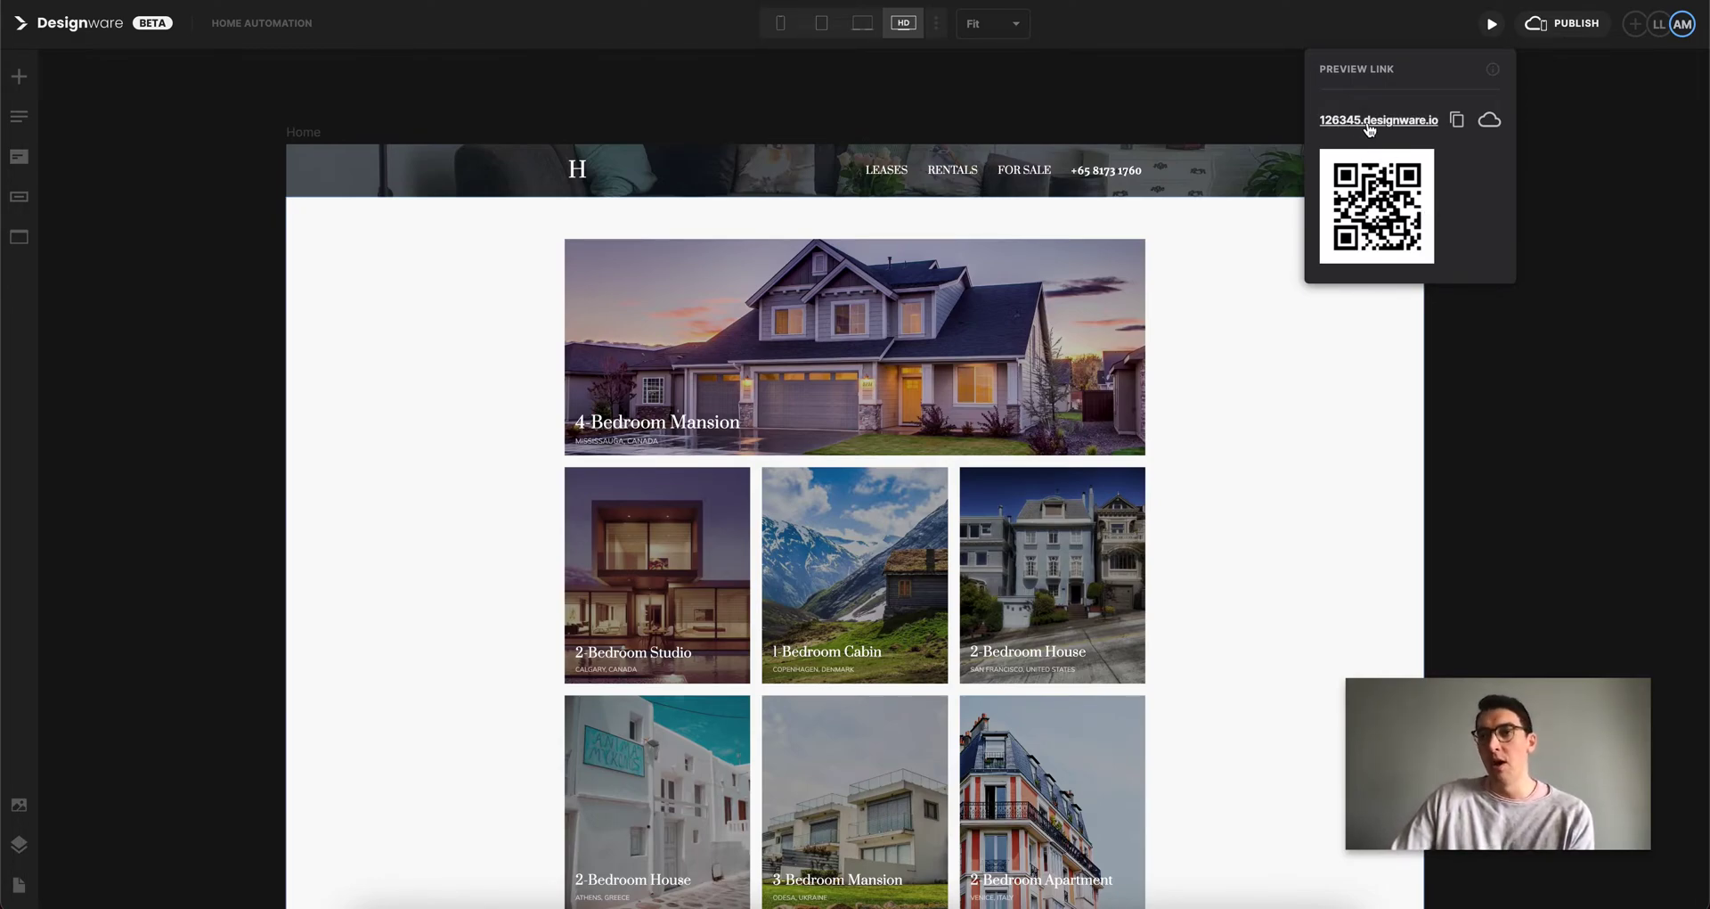
pyautogui.click(1489, 123)
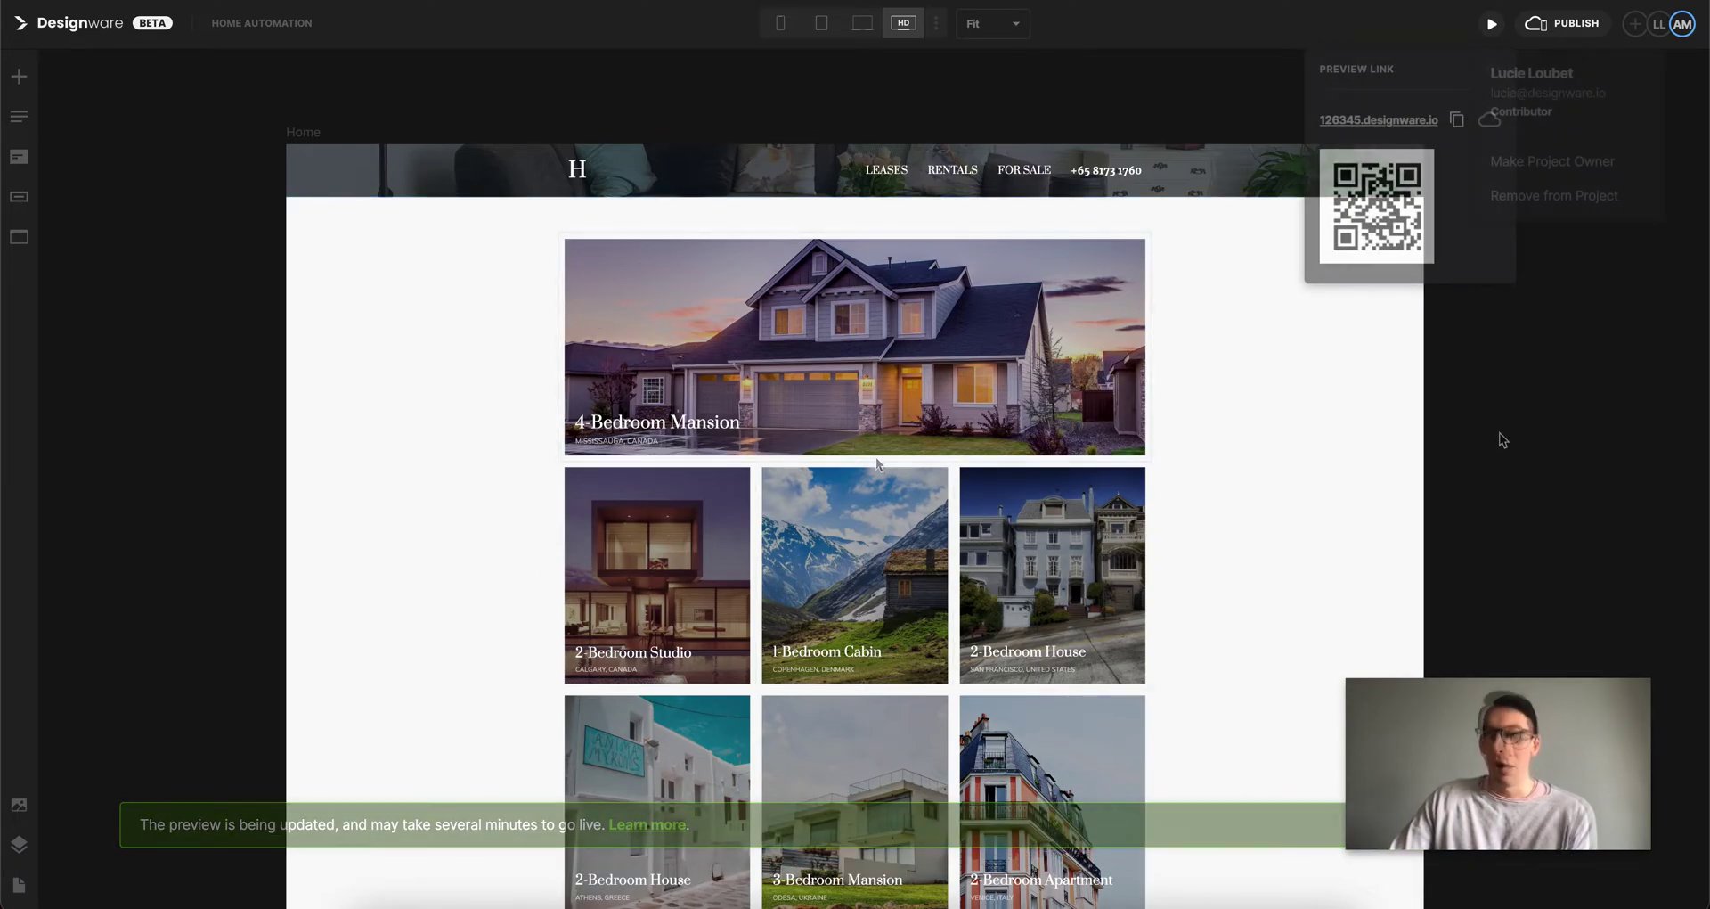
pyautogui.click(1565, 31)
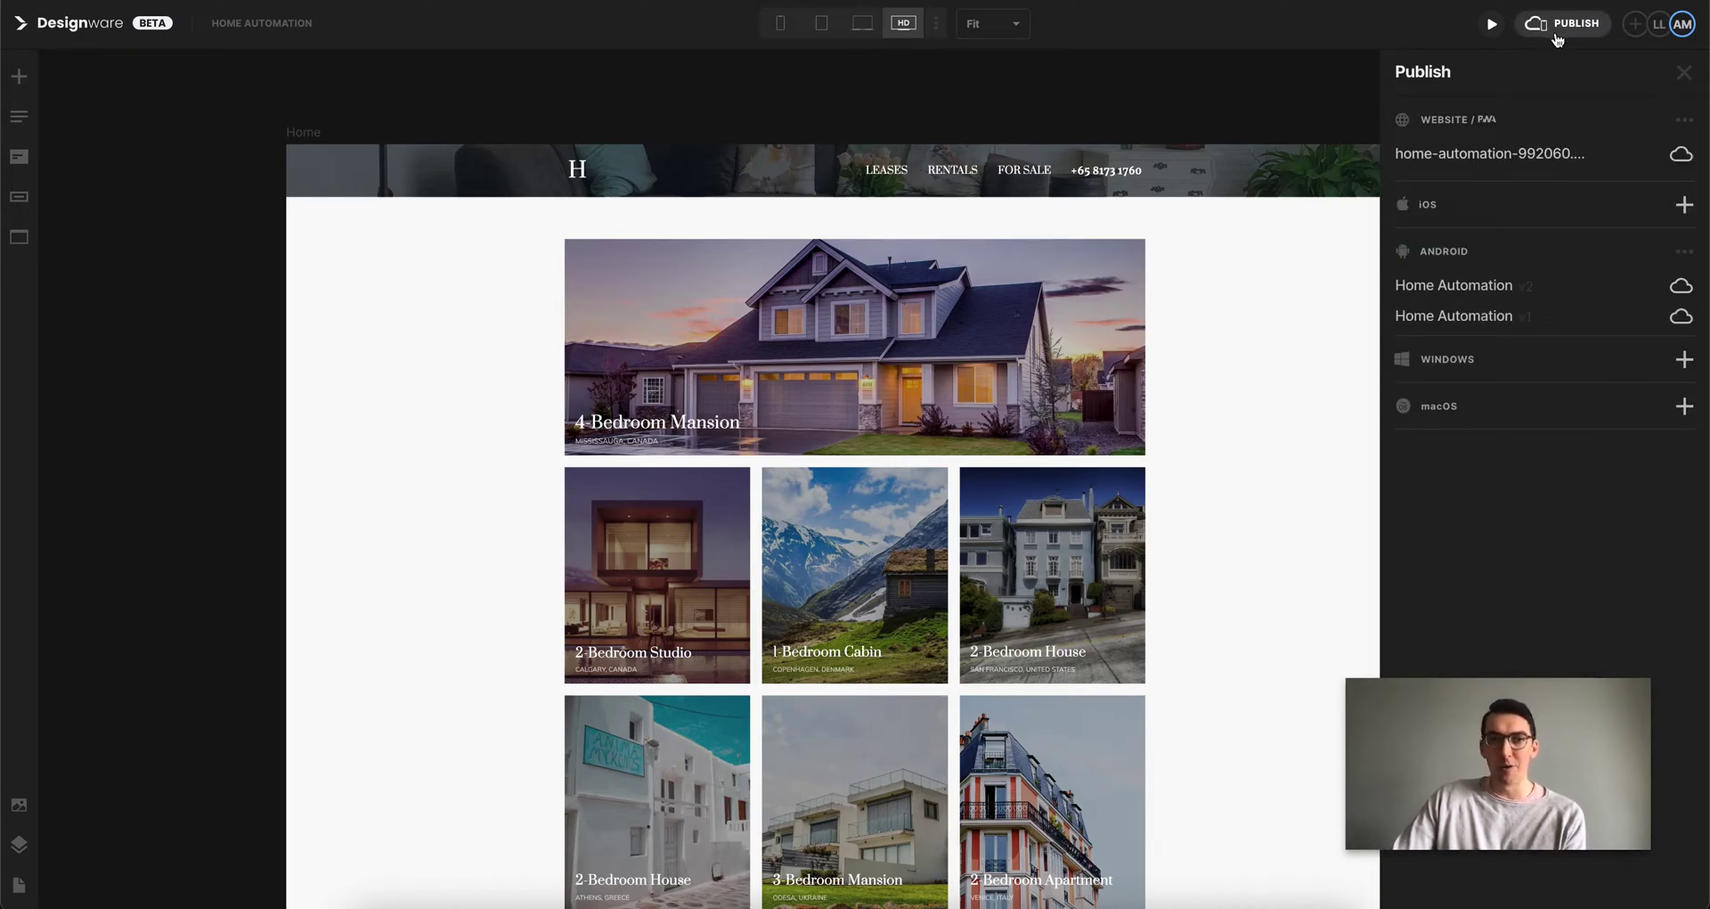
pyautogui.hscroll(4, 1141, 228)
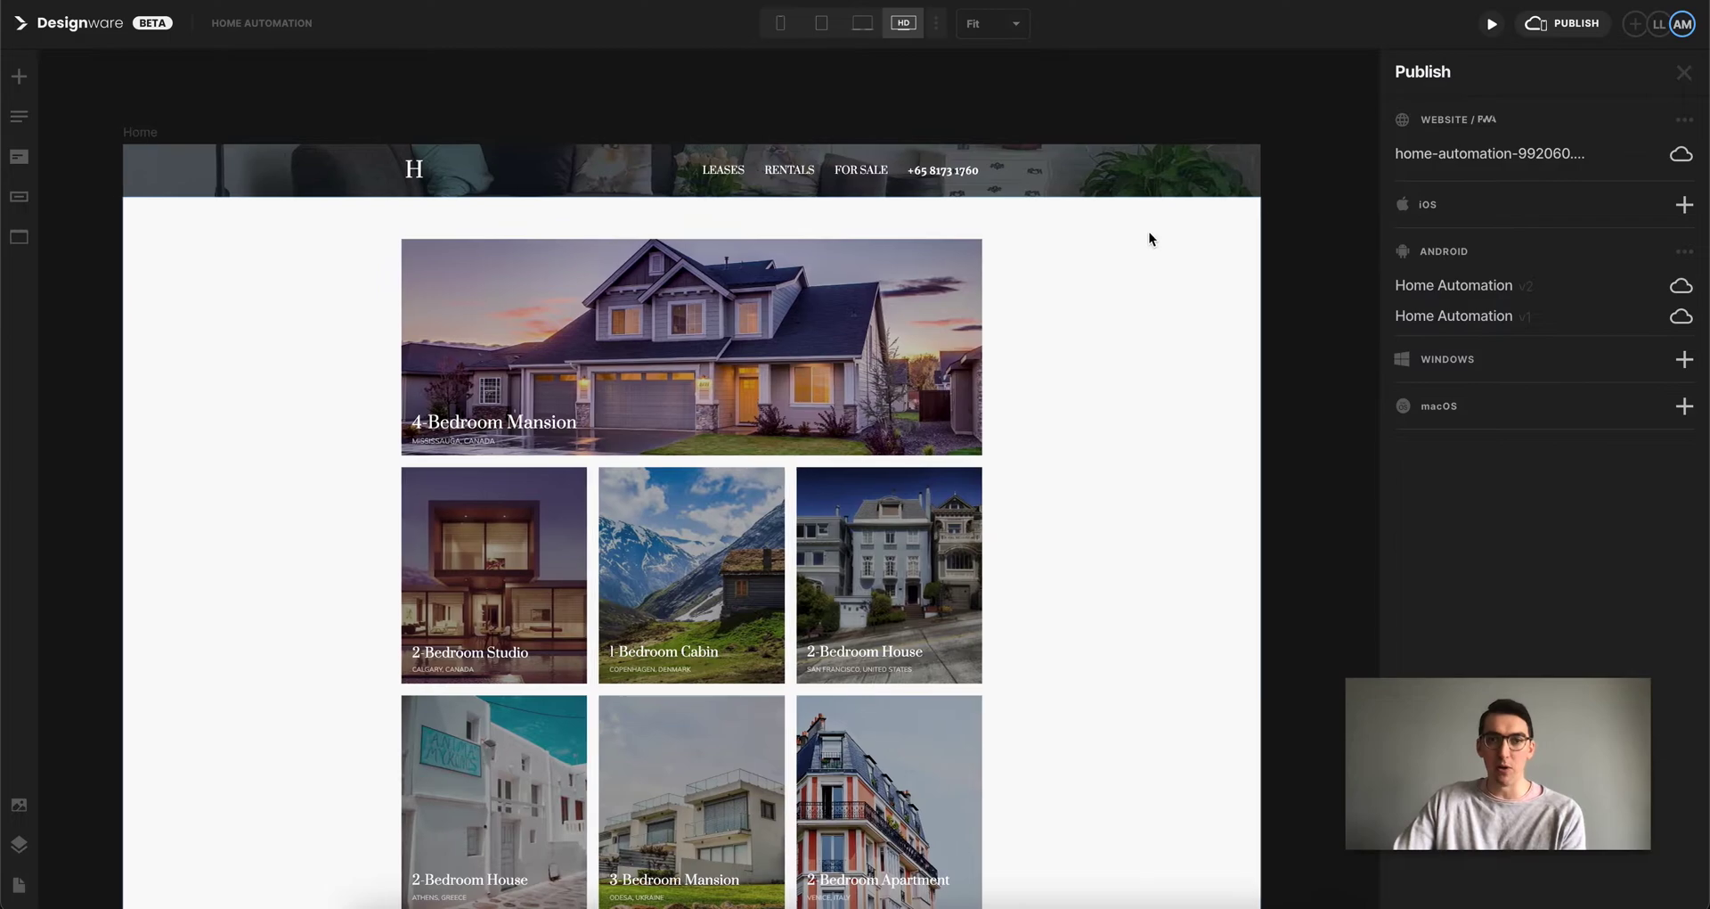
pyautogui.hscroll(-1, 1291, 244)
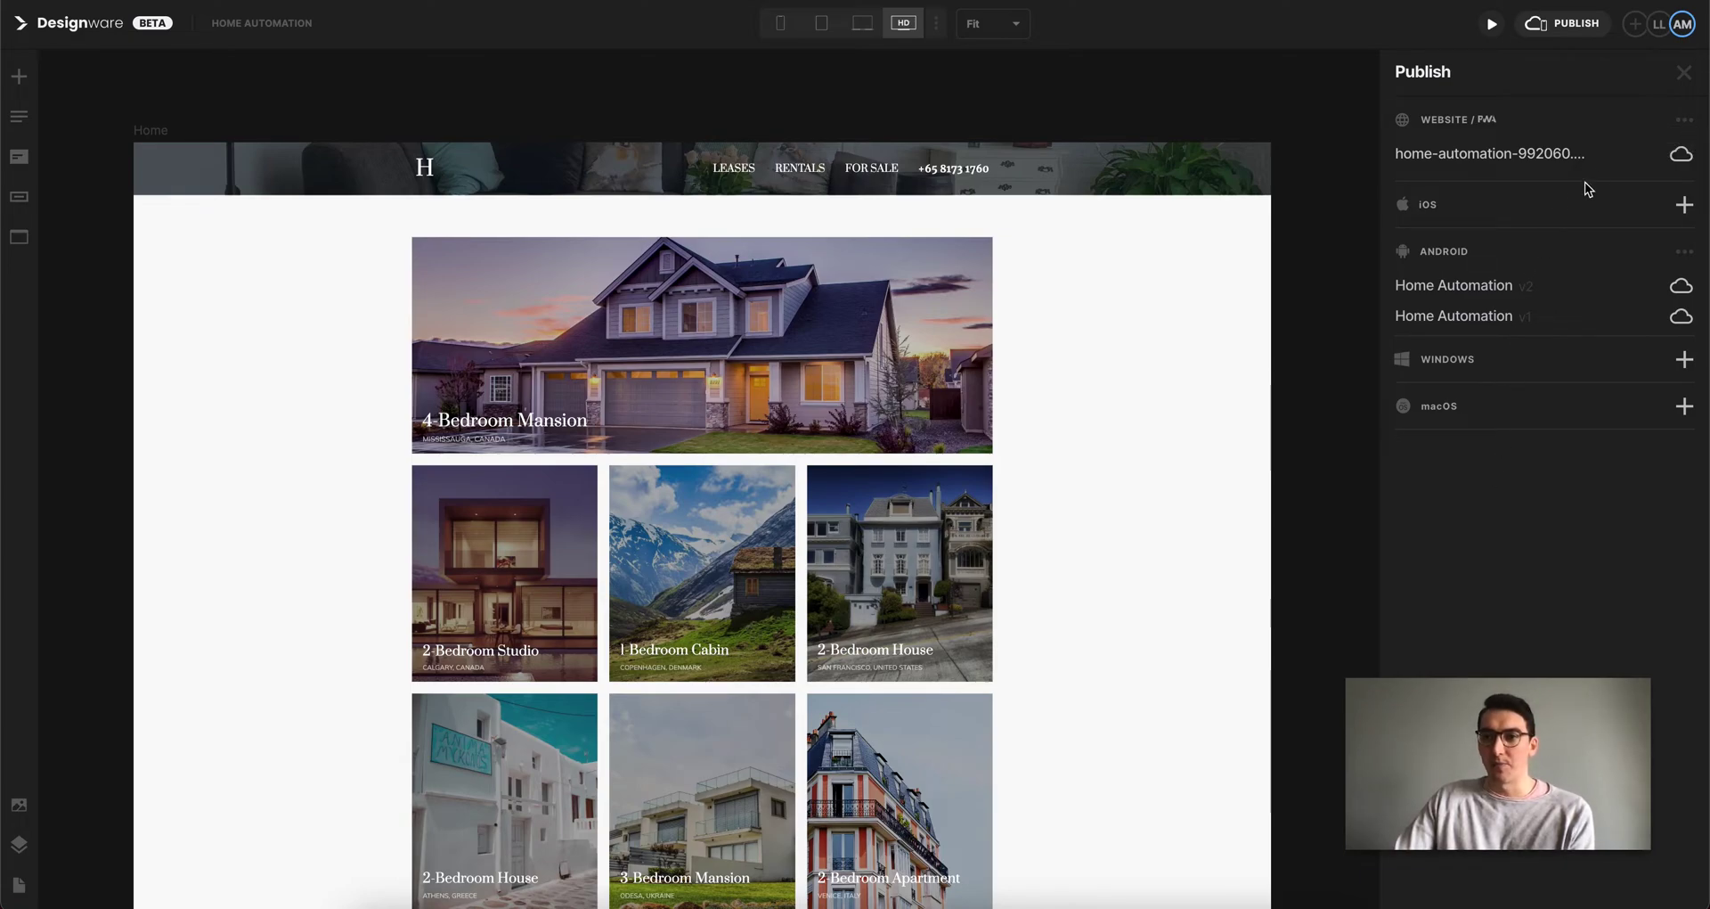
pyautogui.click(1684, 72)
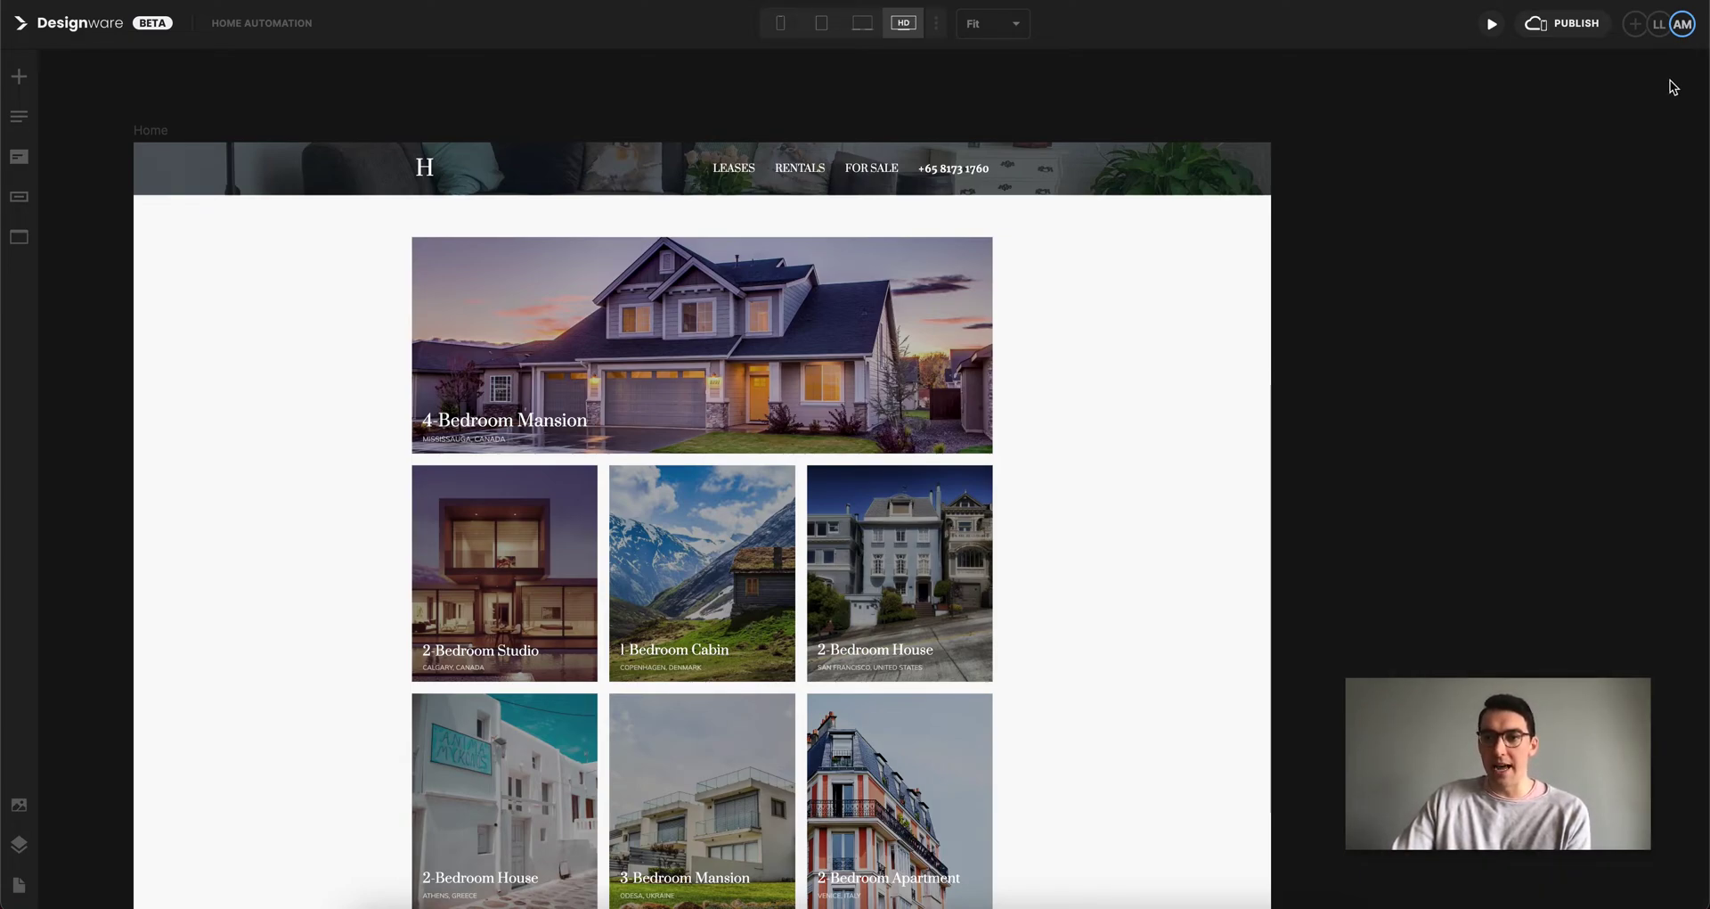
pyautogui.click(1682, 24)
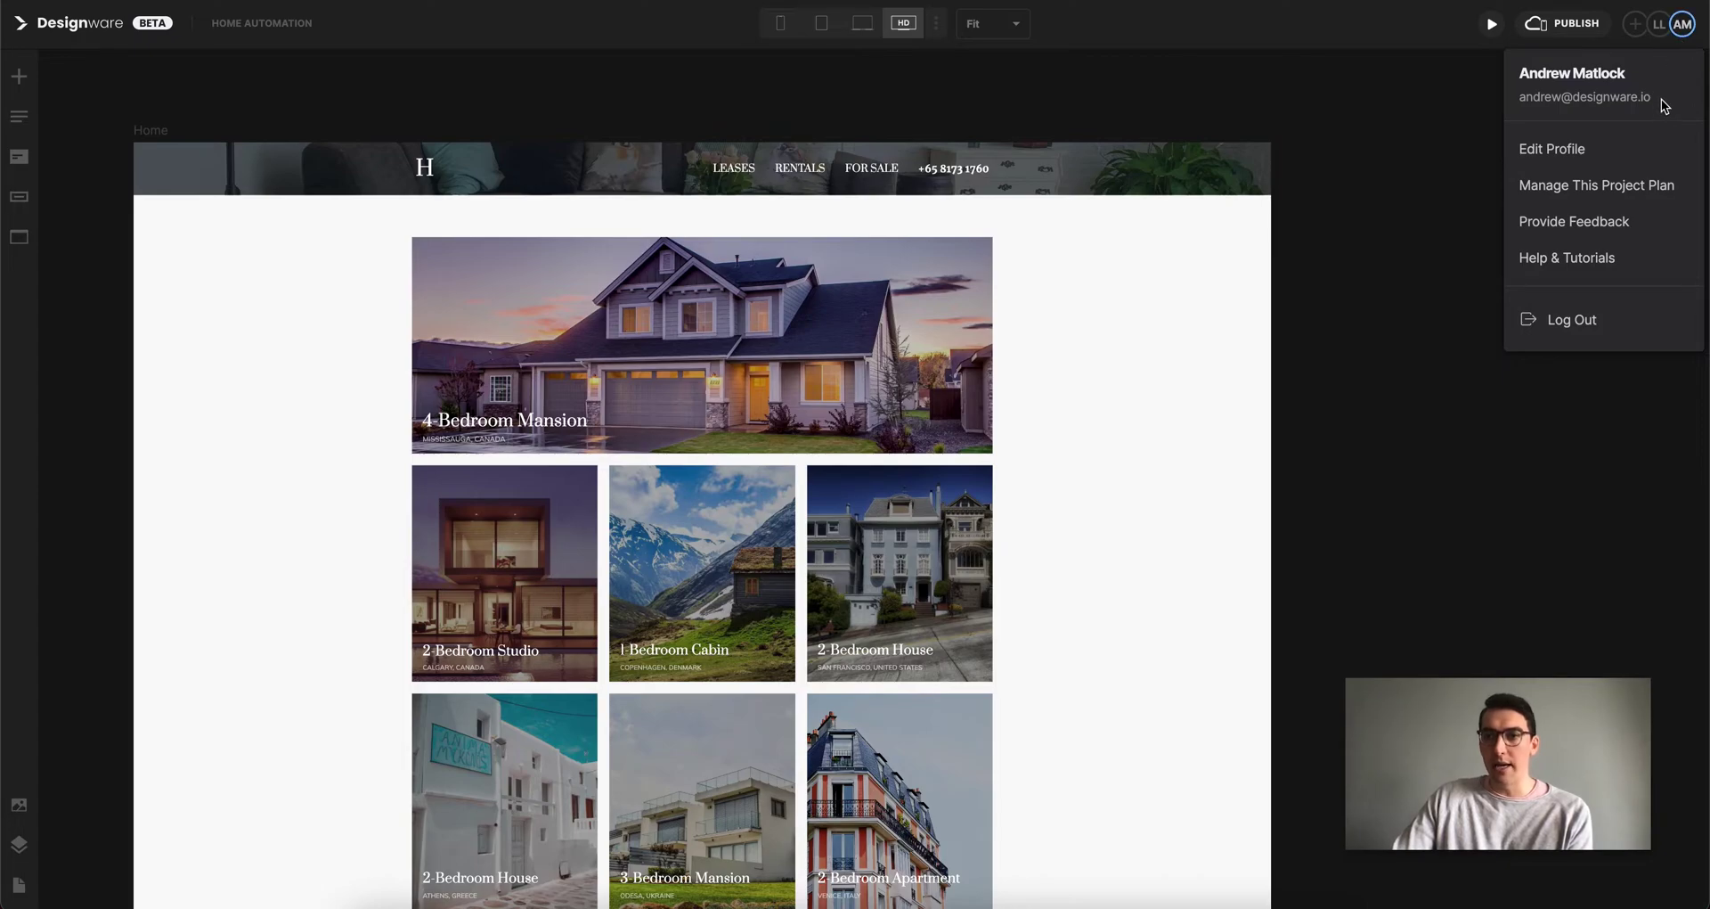
pyautogui.click(1659, 25)
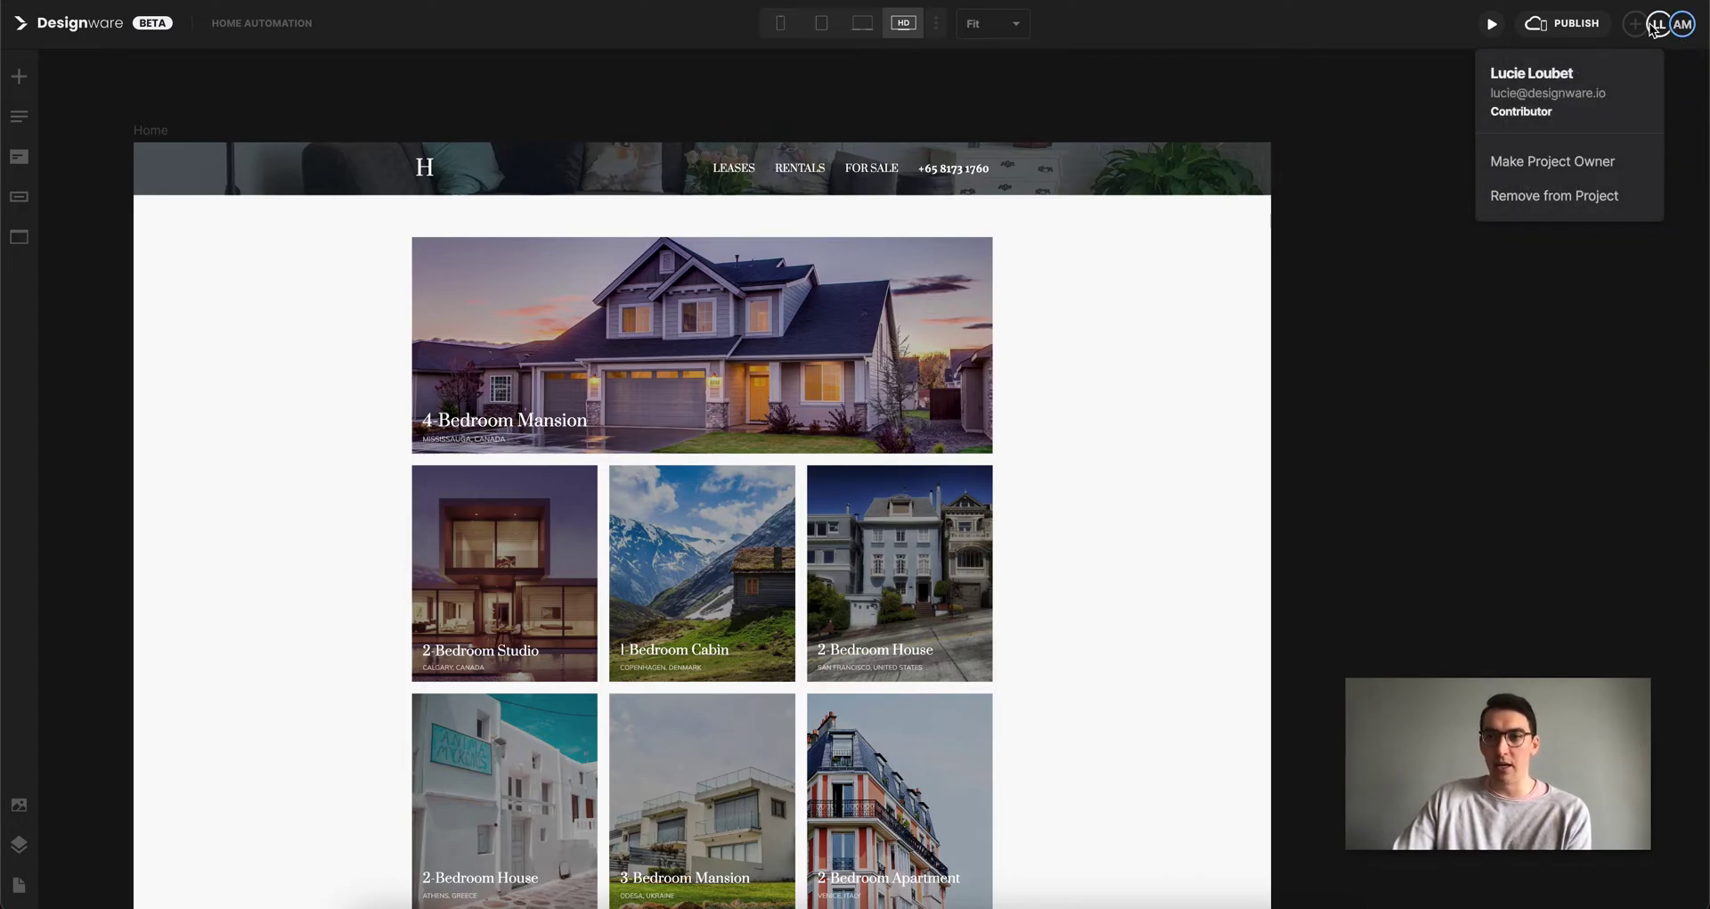
pyautogui.click(1635, 24)
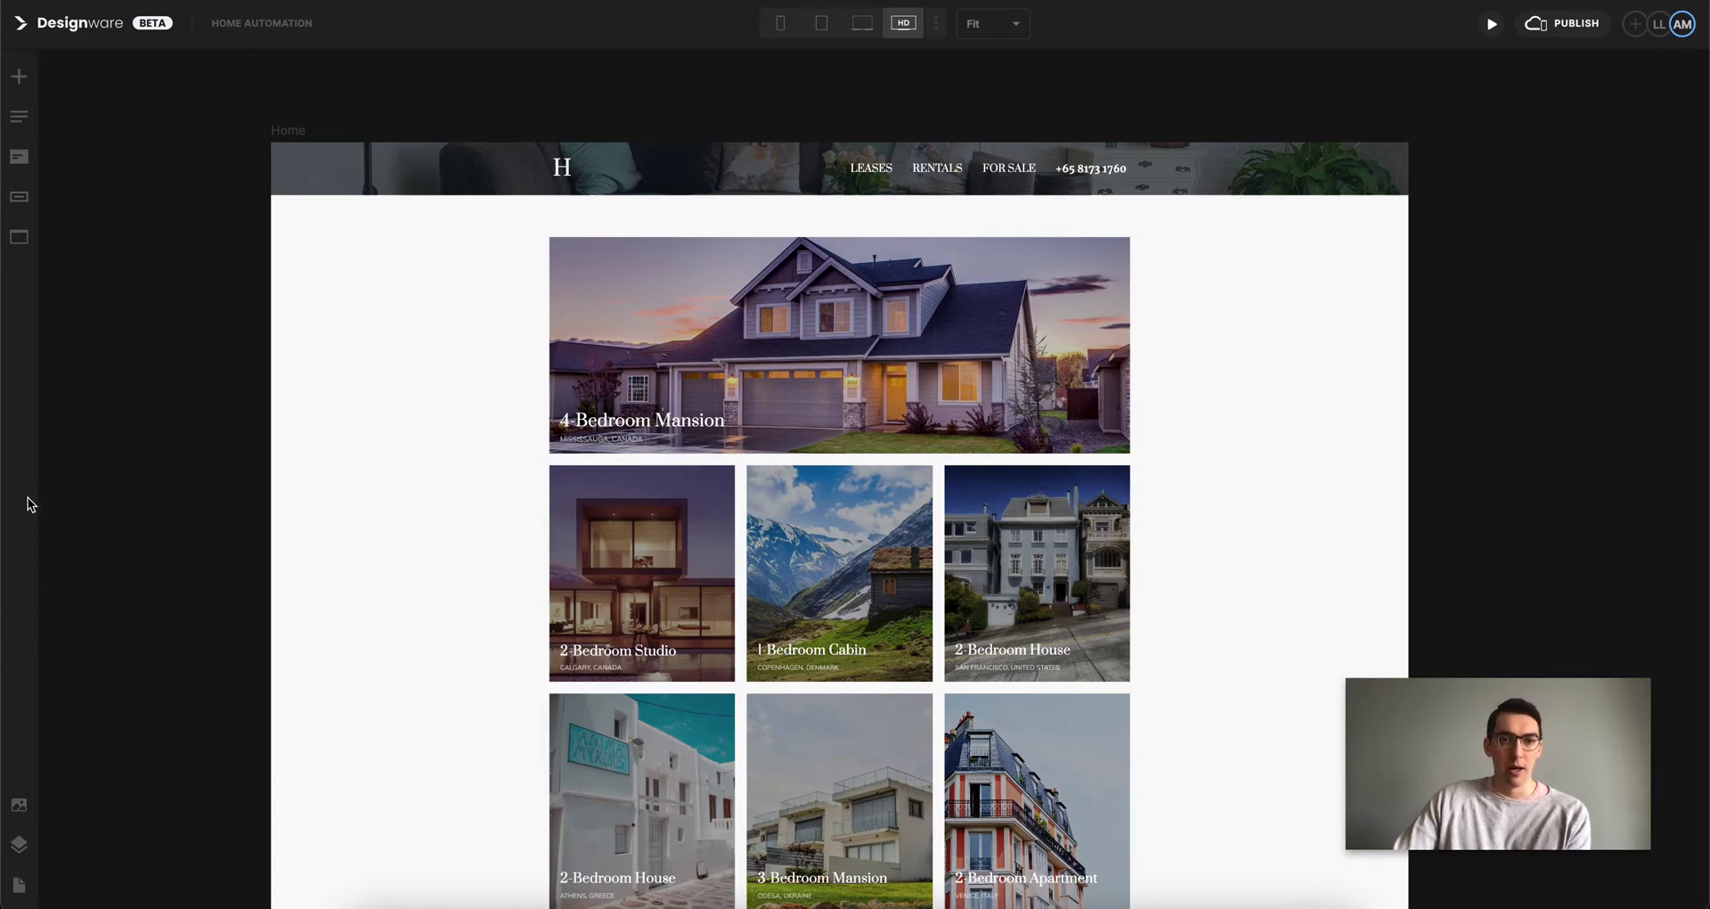
# Add a blank New Page (/new-page) to the Pages list and return to Home.
pyautogui.hscroll(-3, 263, 512)
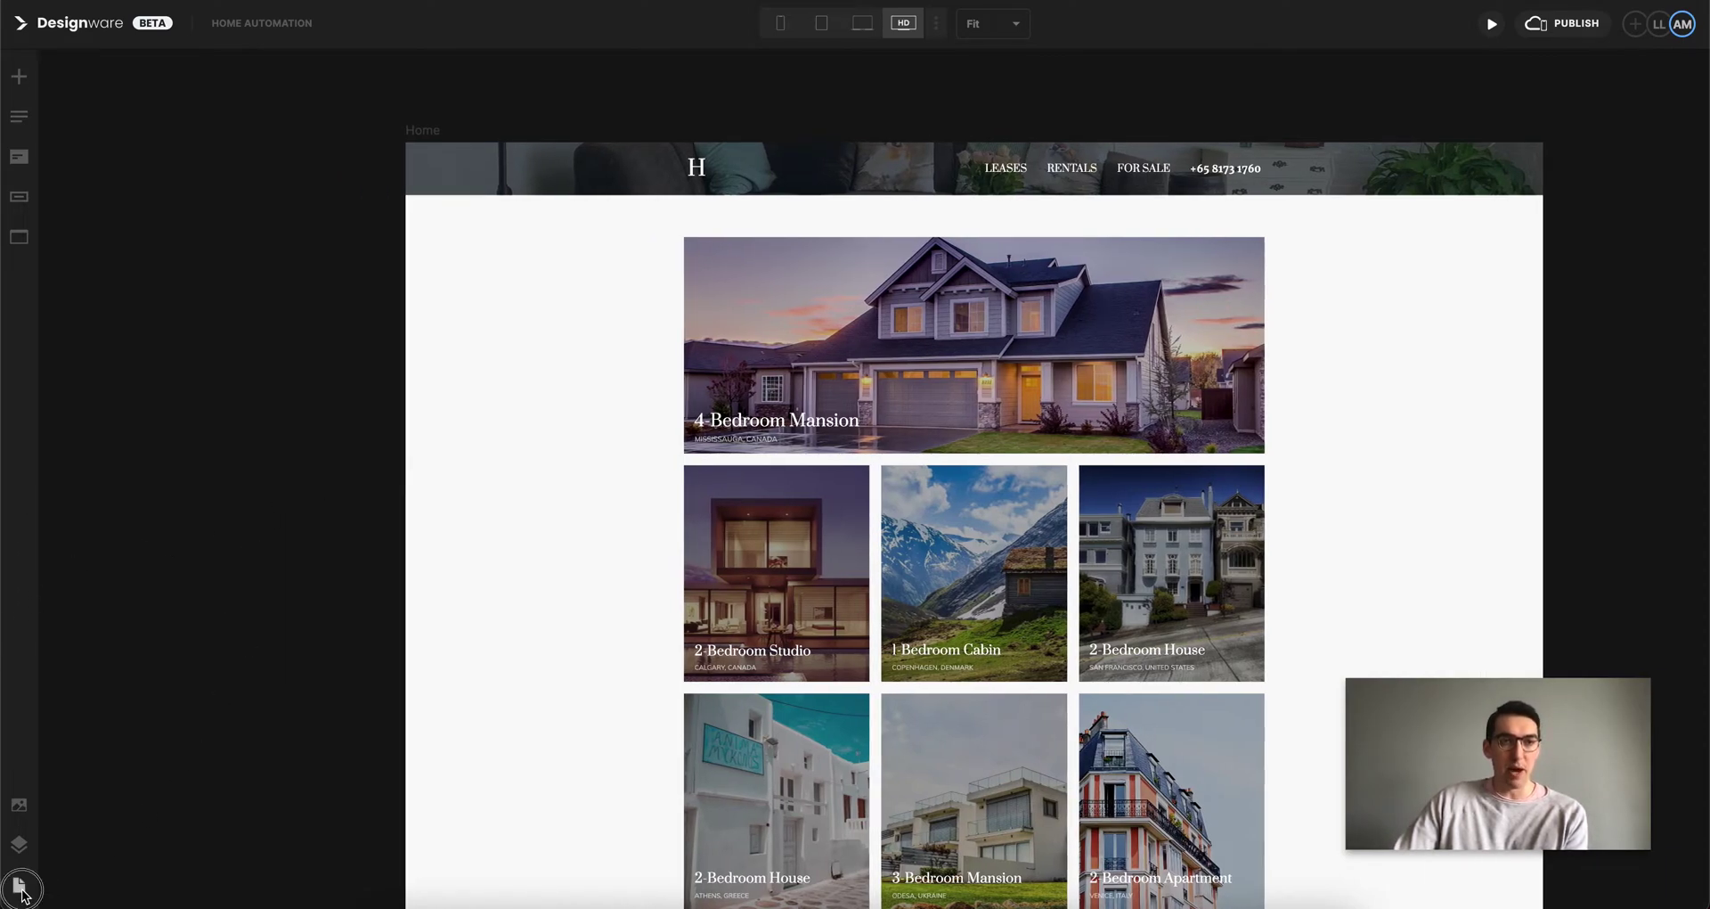
pyautogui.click(19, 885)
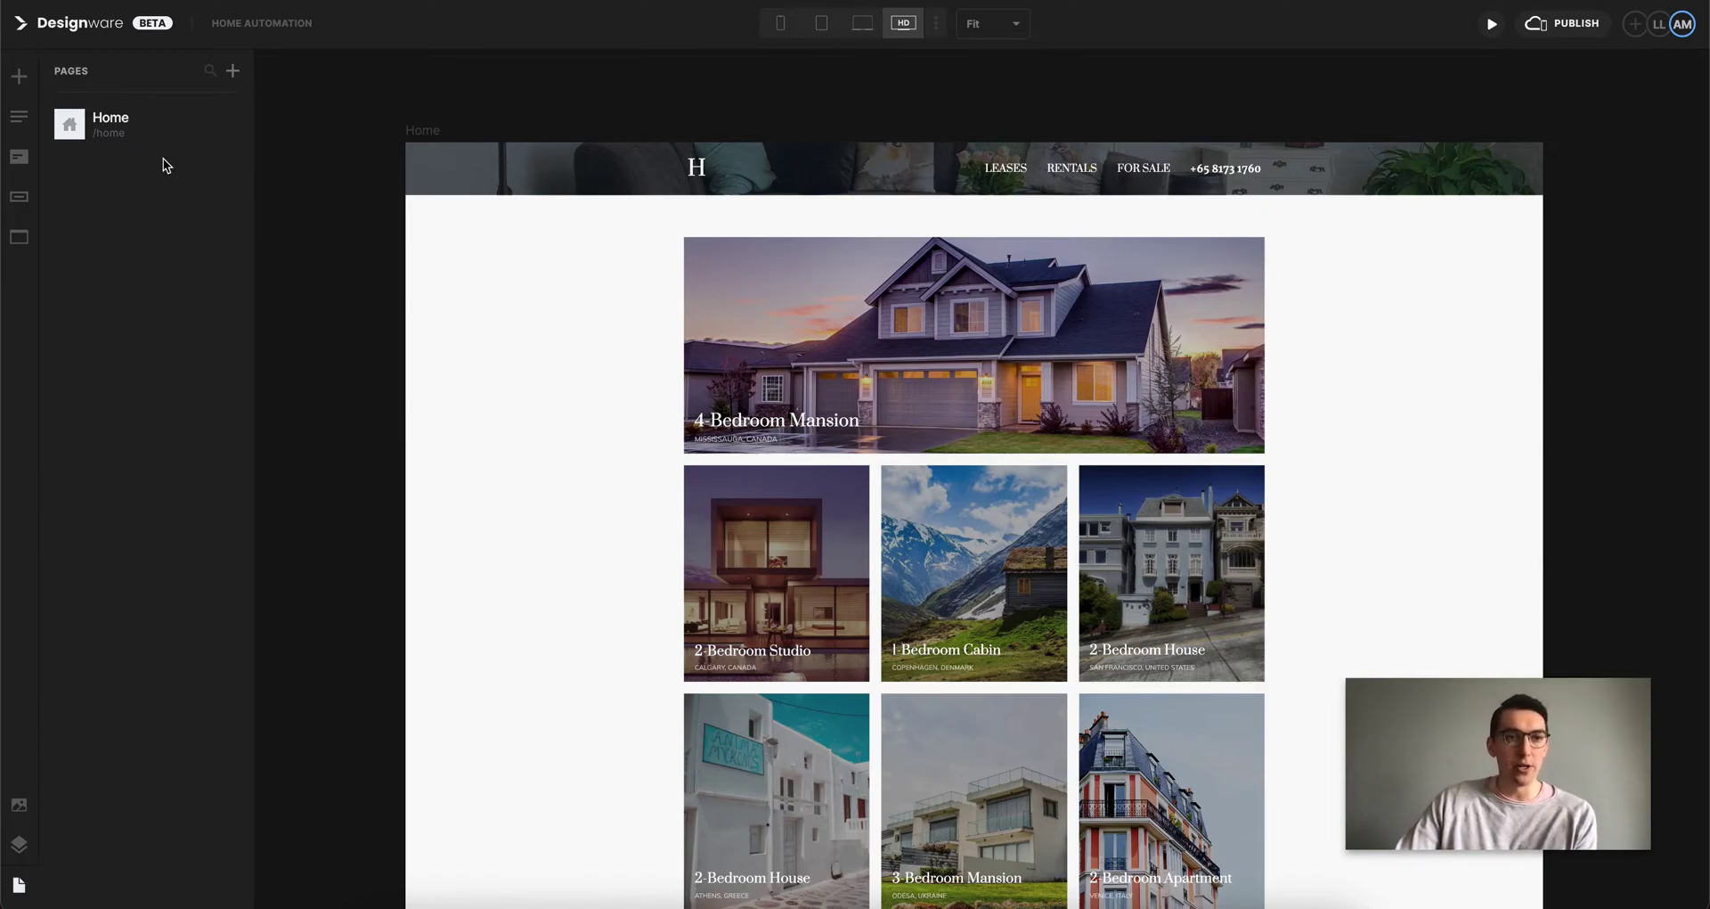
pyautogui.click(235, 71)
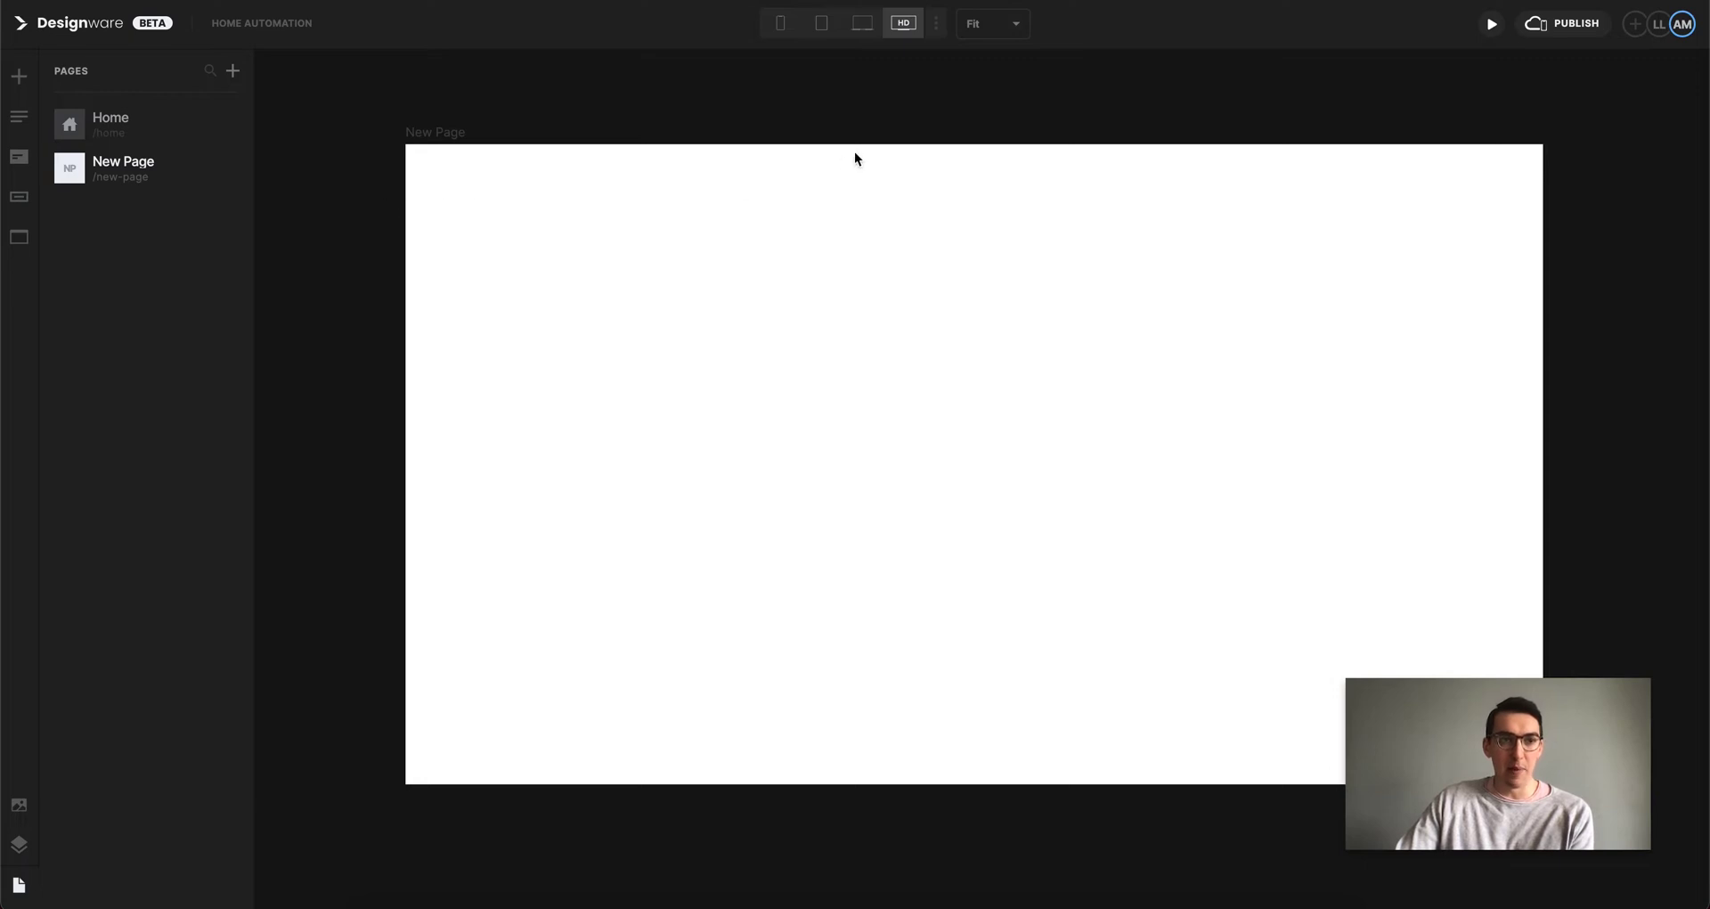
pyautogui.click(137, 131)
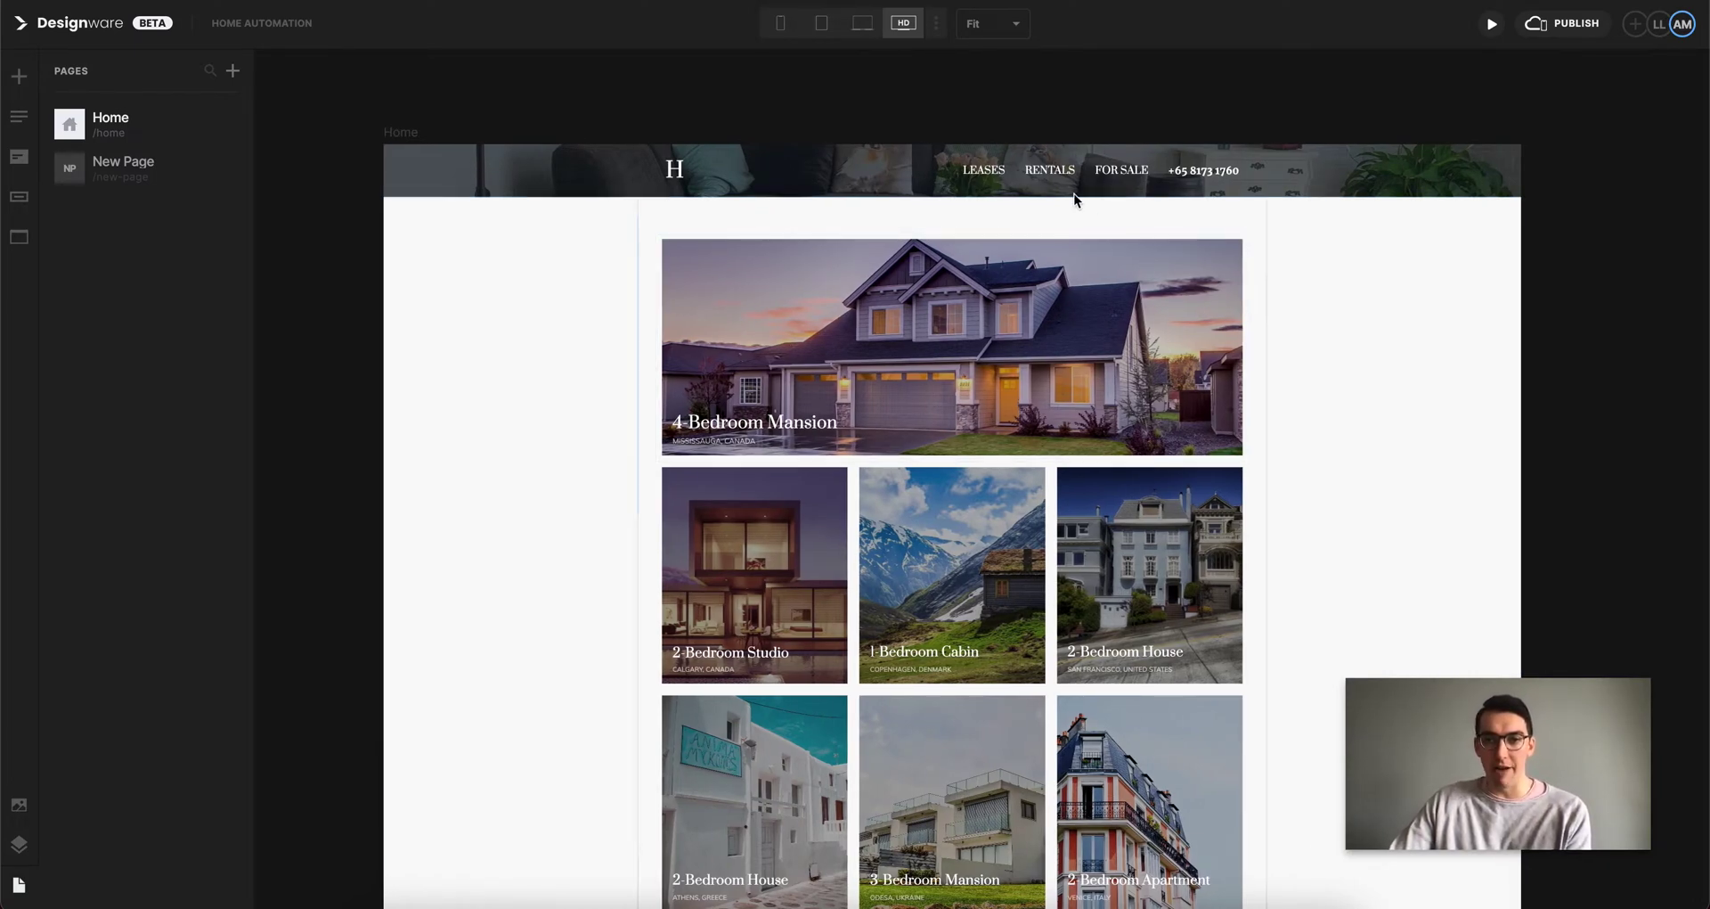
# Link the LEASES navigation button to New Page, then show New Page on the canvas.
pyautogui.click(985, 173)
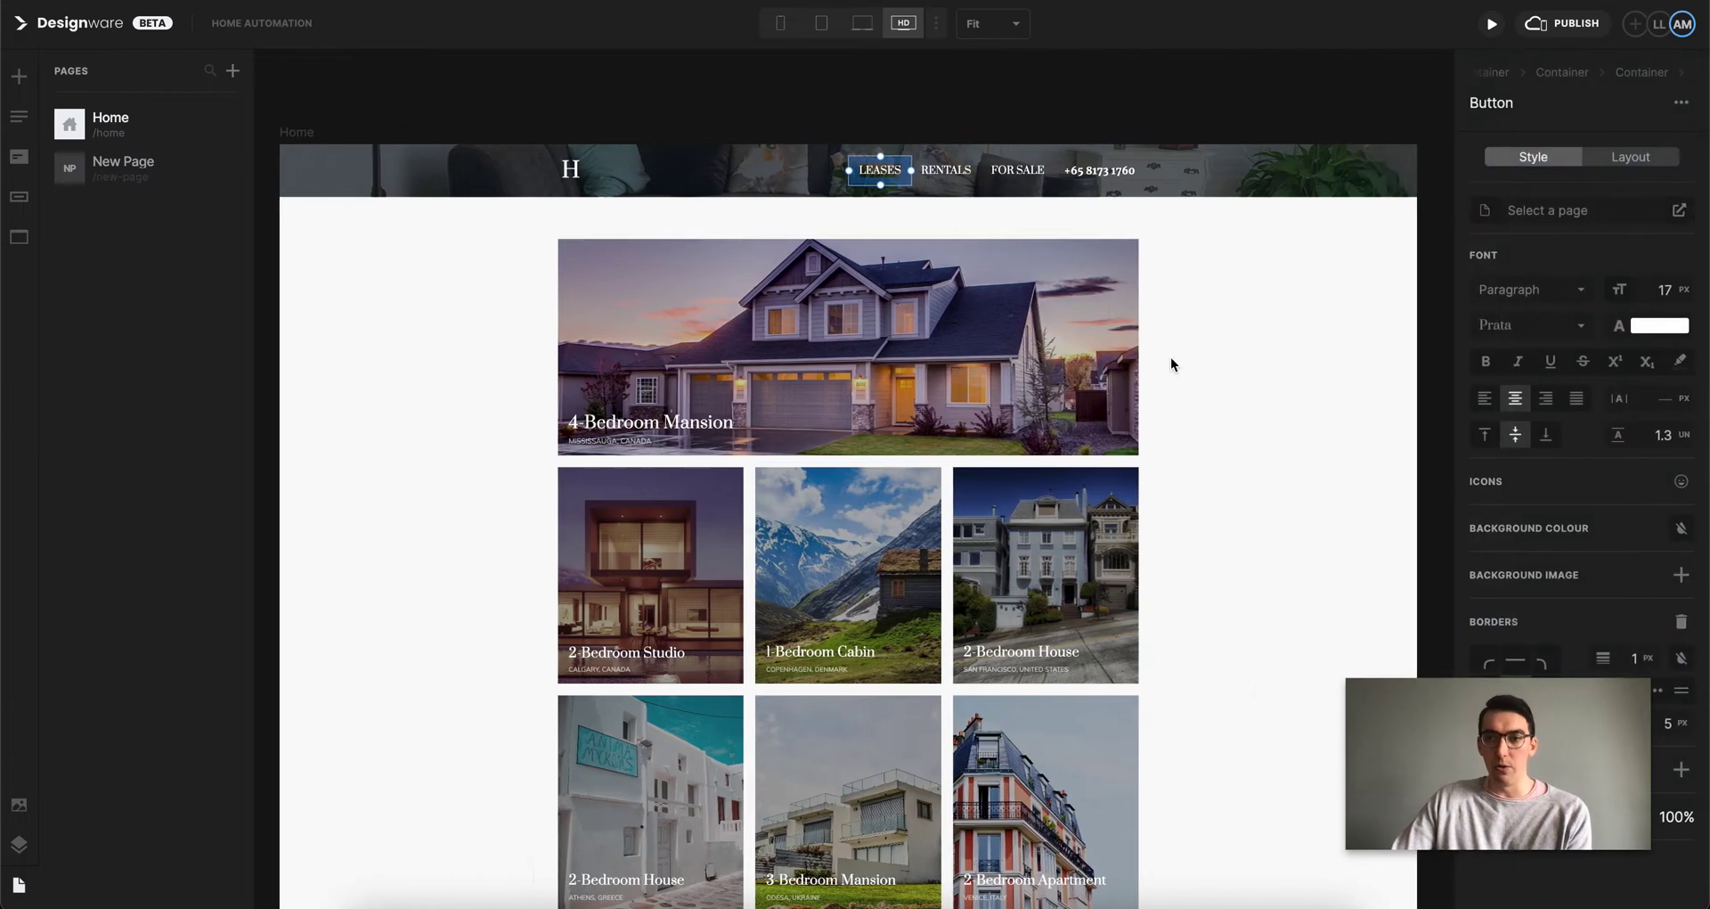
pyautogui.click(1490, 216)
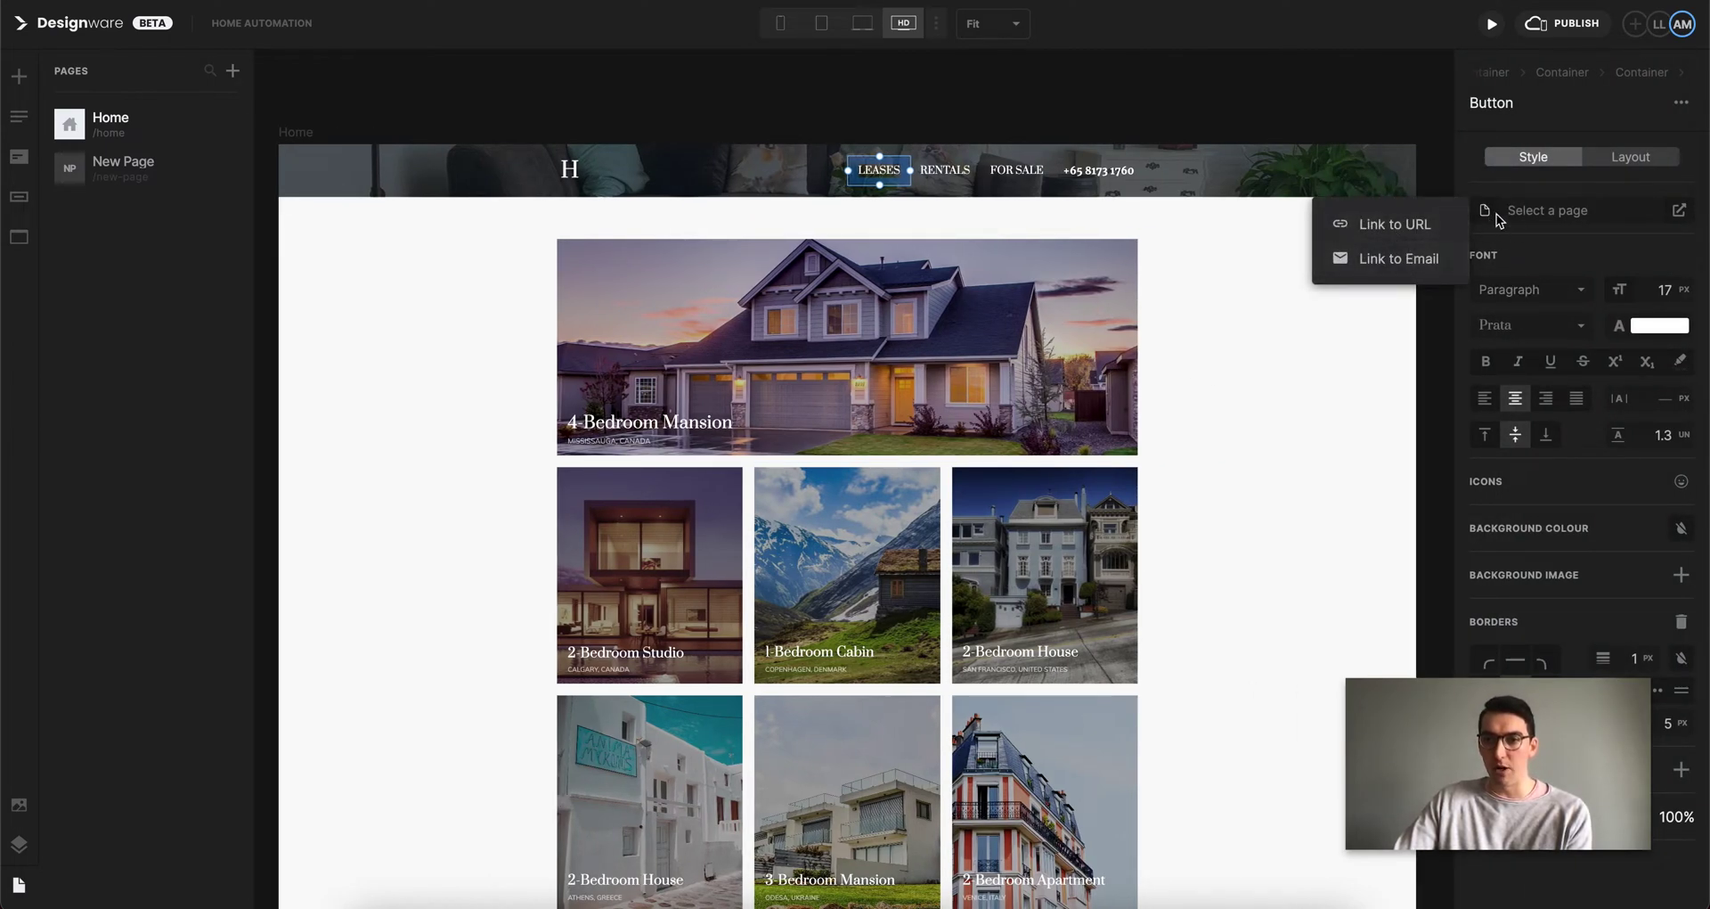
pyautogui.click(1555, 211)
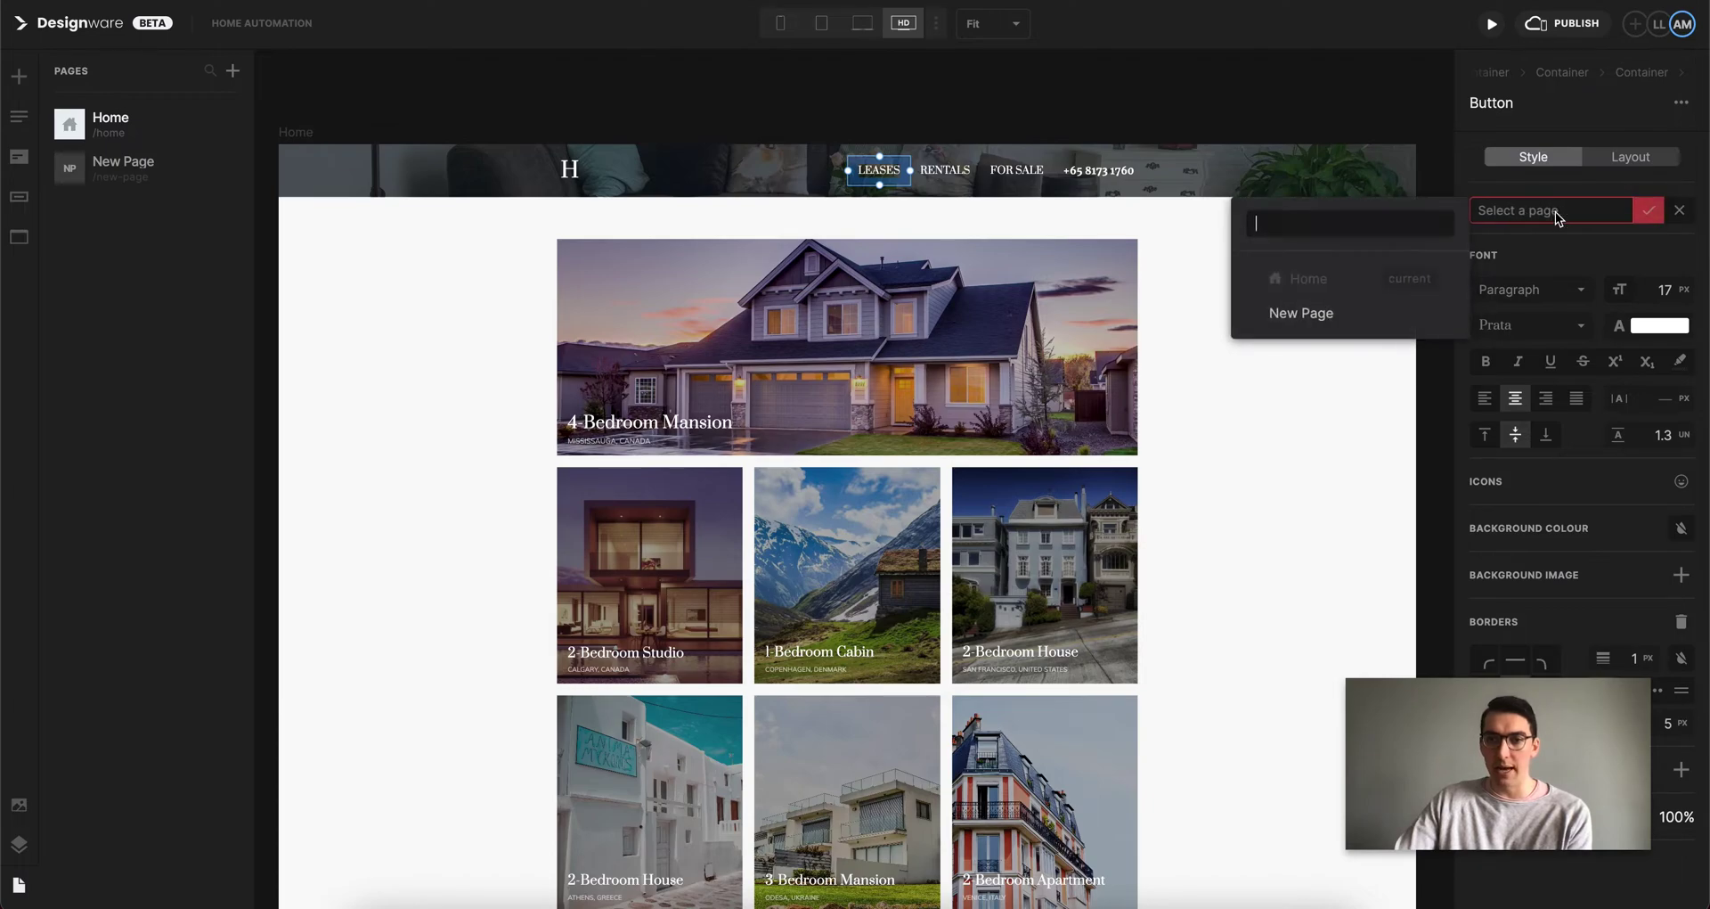
pyautogui.click(1331, 318)
pyautogui.click(1637, 217)
pyautogui.click(1650, 218)
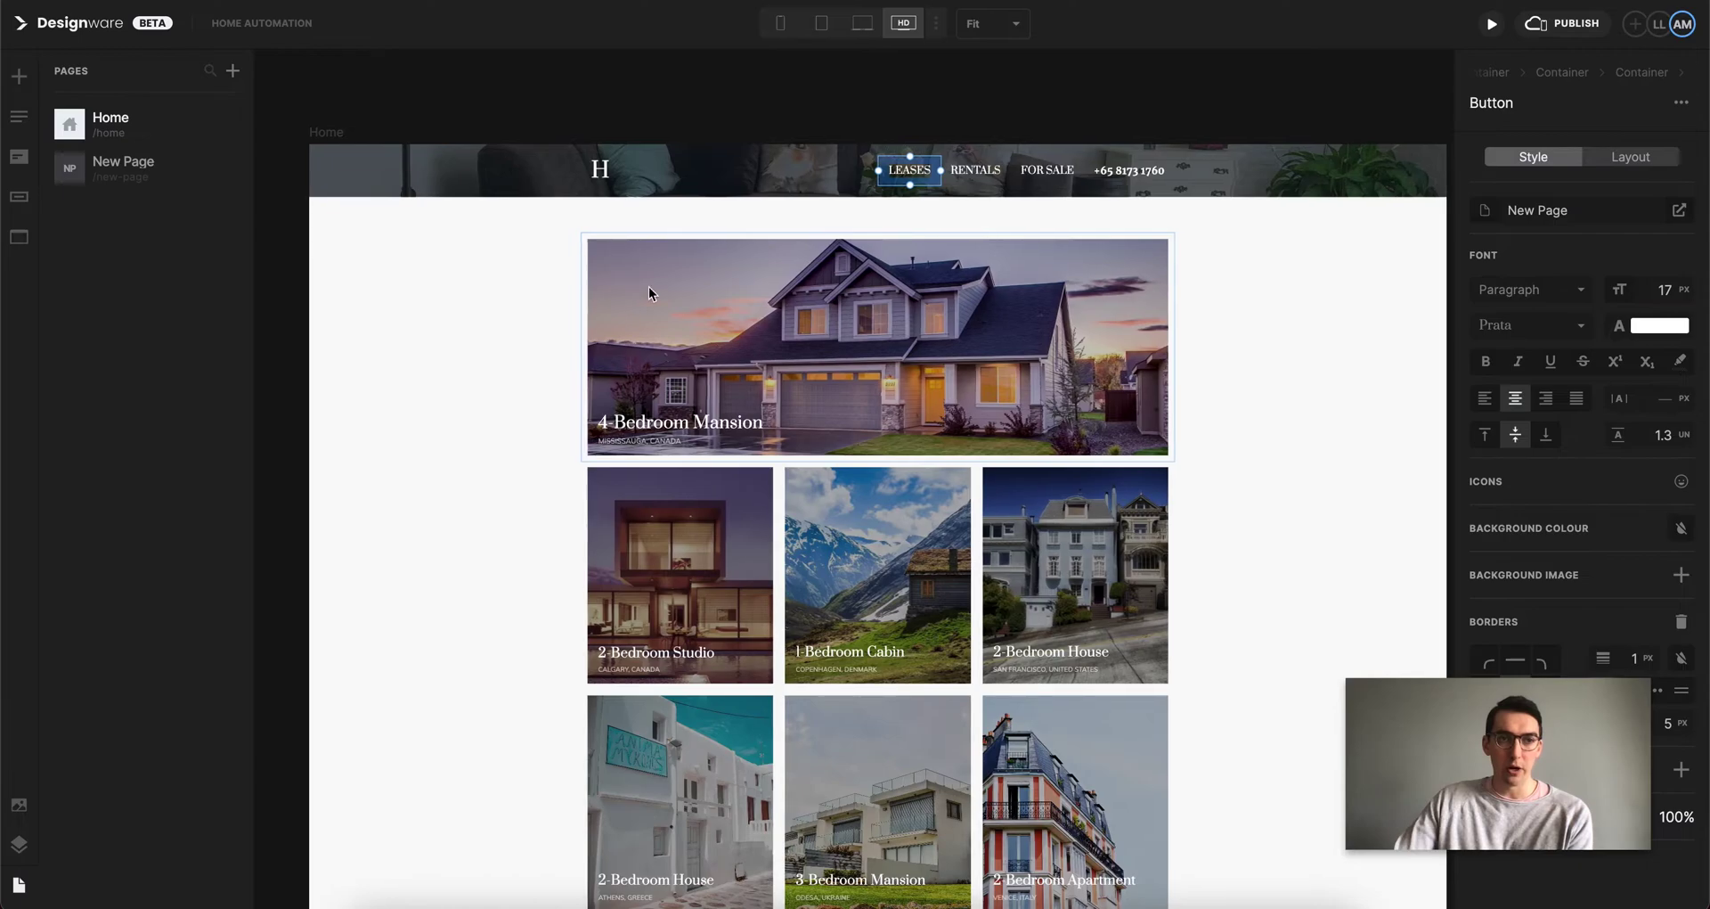
pyautogui.click(123, 161)
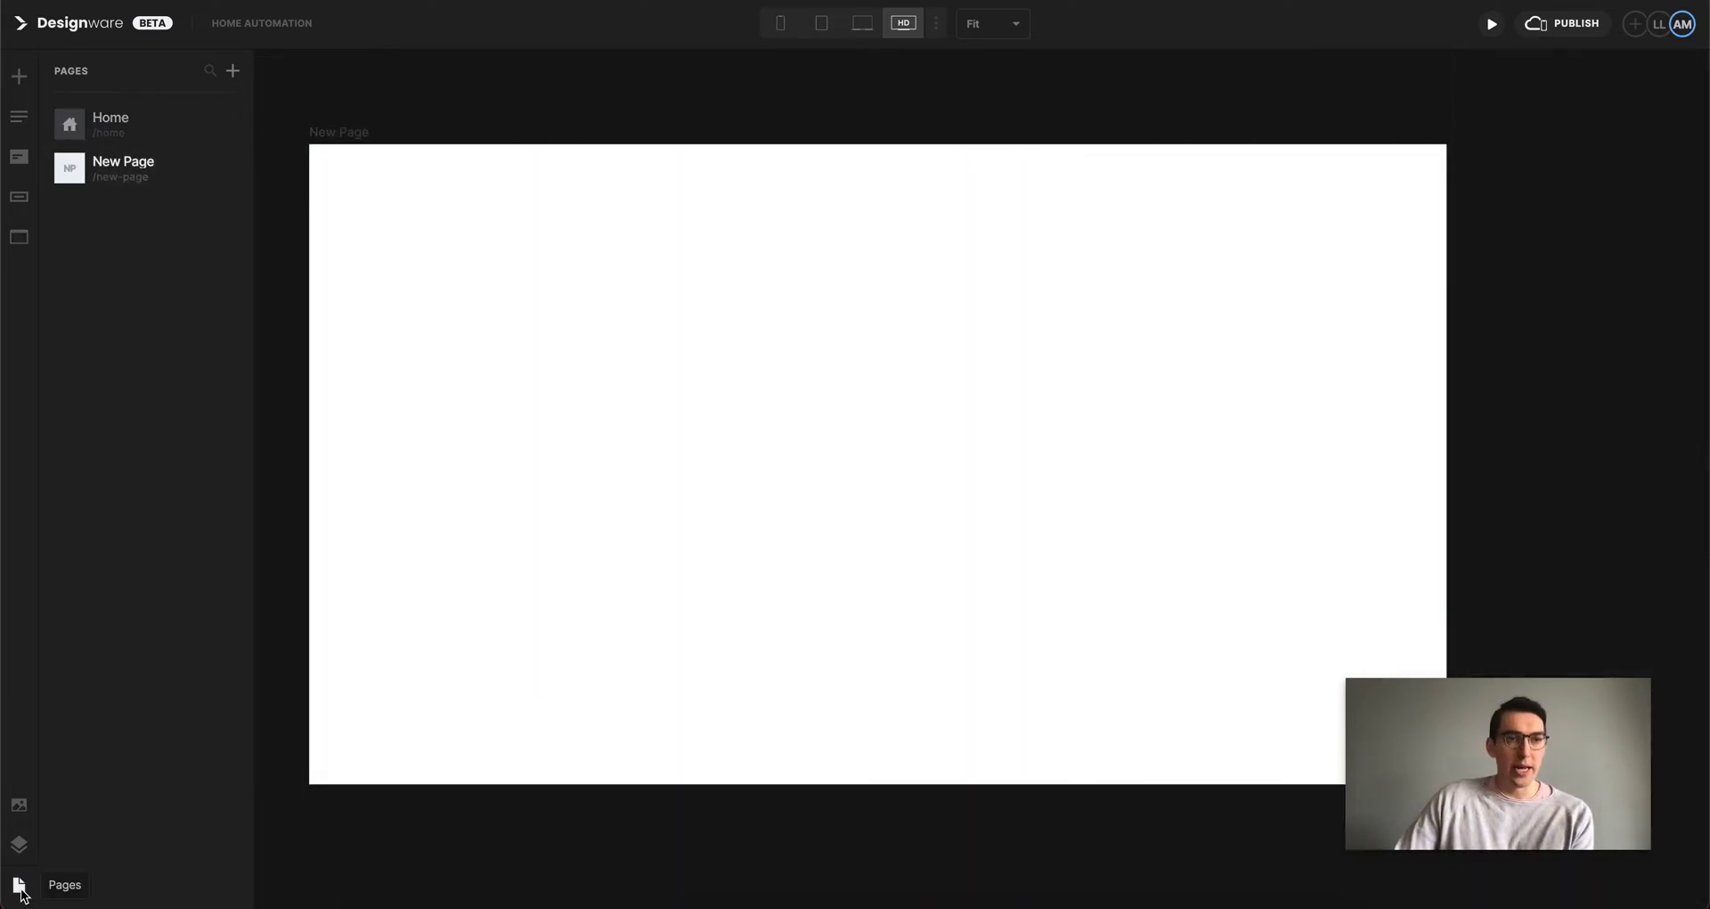
pyautogui.click(20, 887)
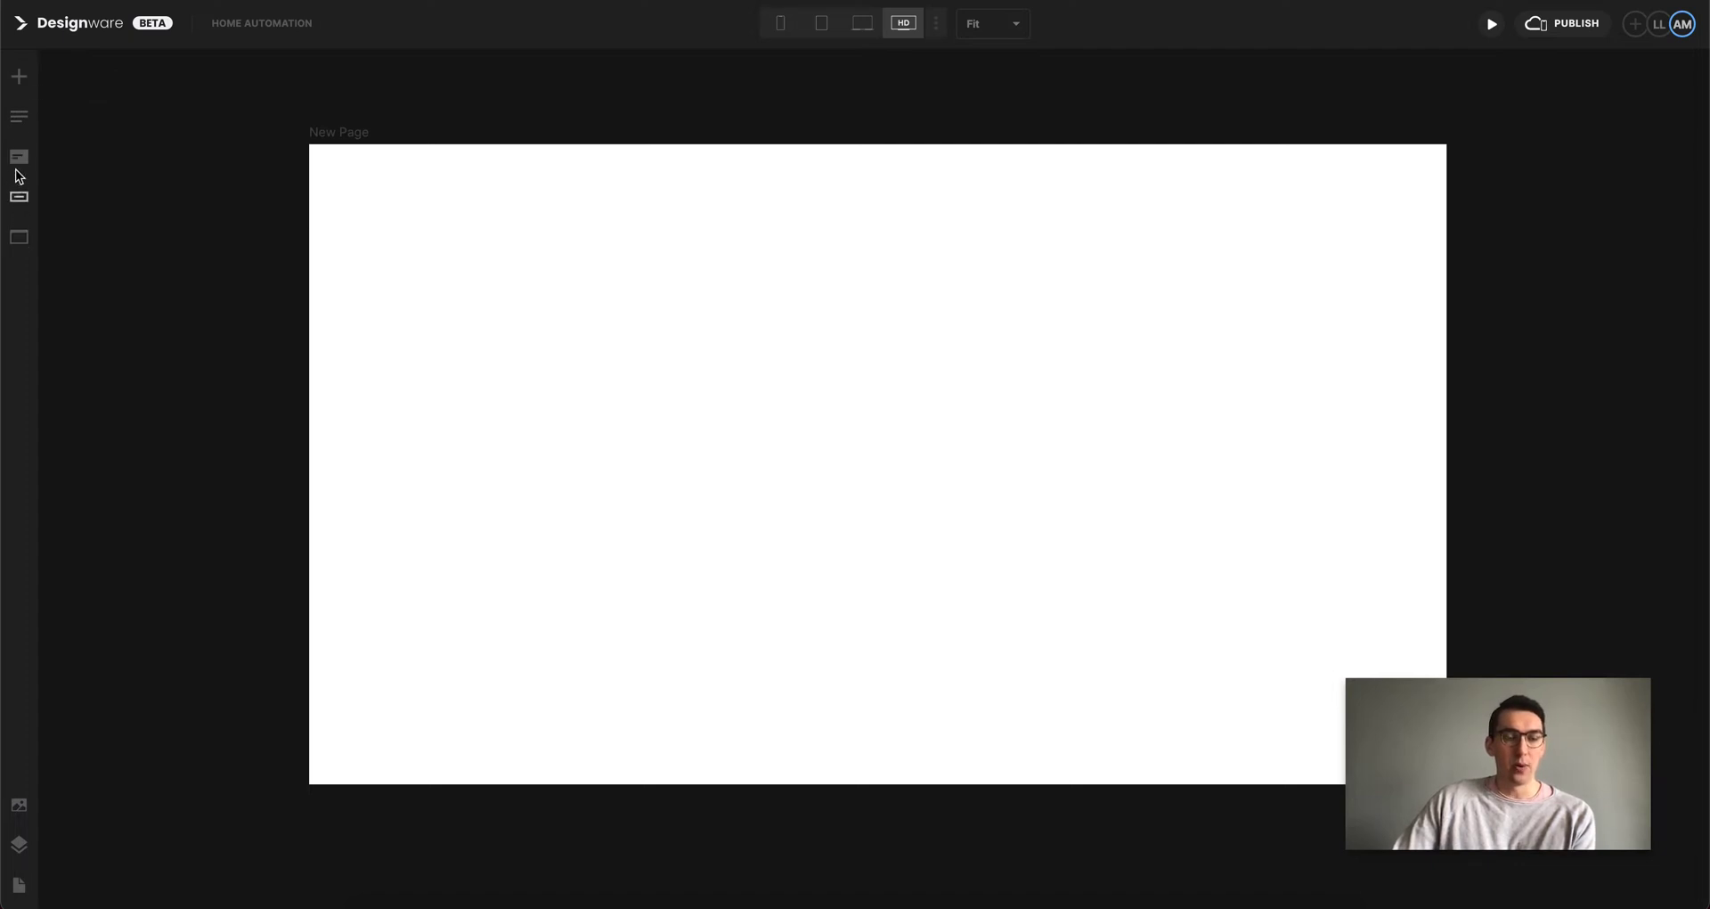
# Browse the Quick Add library's text, columns, banners, galleries, buttons, headers and footers.
pyautogui.click(19, 84)
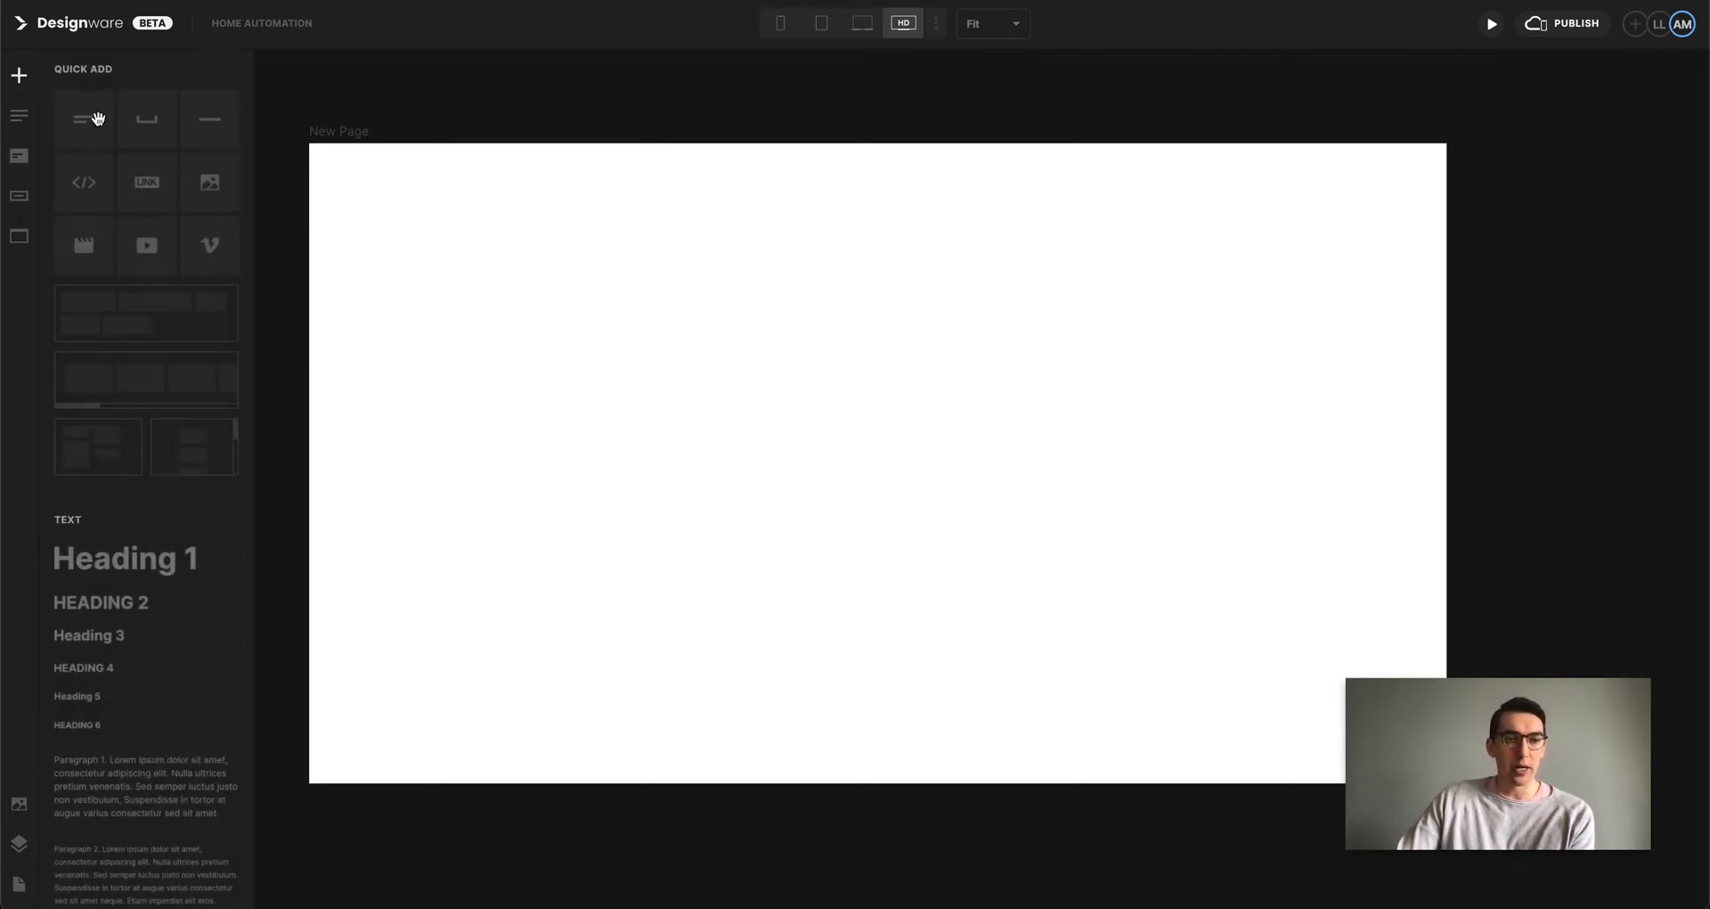
pyautogui.scroll(-6, 147, 515)
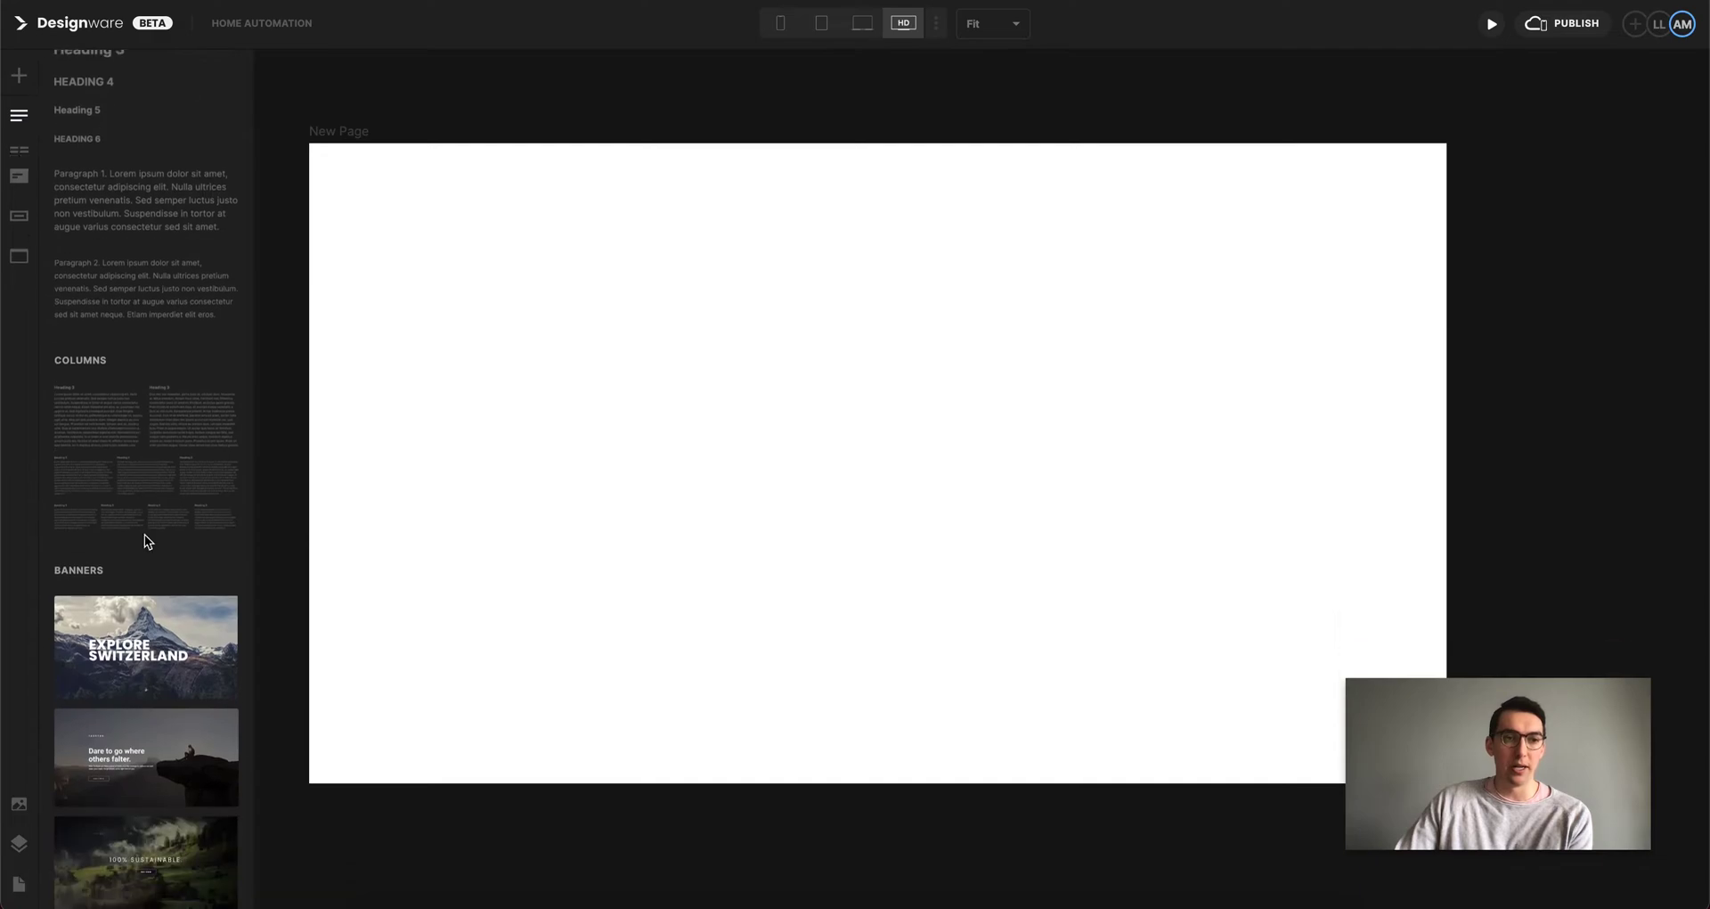
pyautogui.scroll(-5, 147, 539)
pyautogui.scroll(-5, 147, 538)
pyautogui.scroll(-4, 147, 537)
pyautogui.scroll(-5, 147, 537)
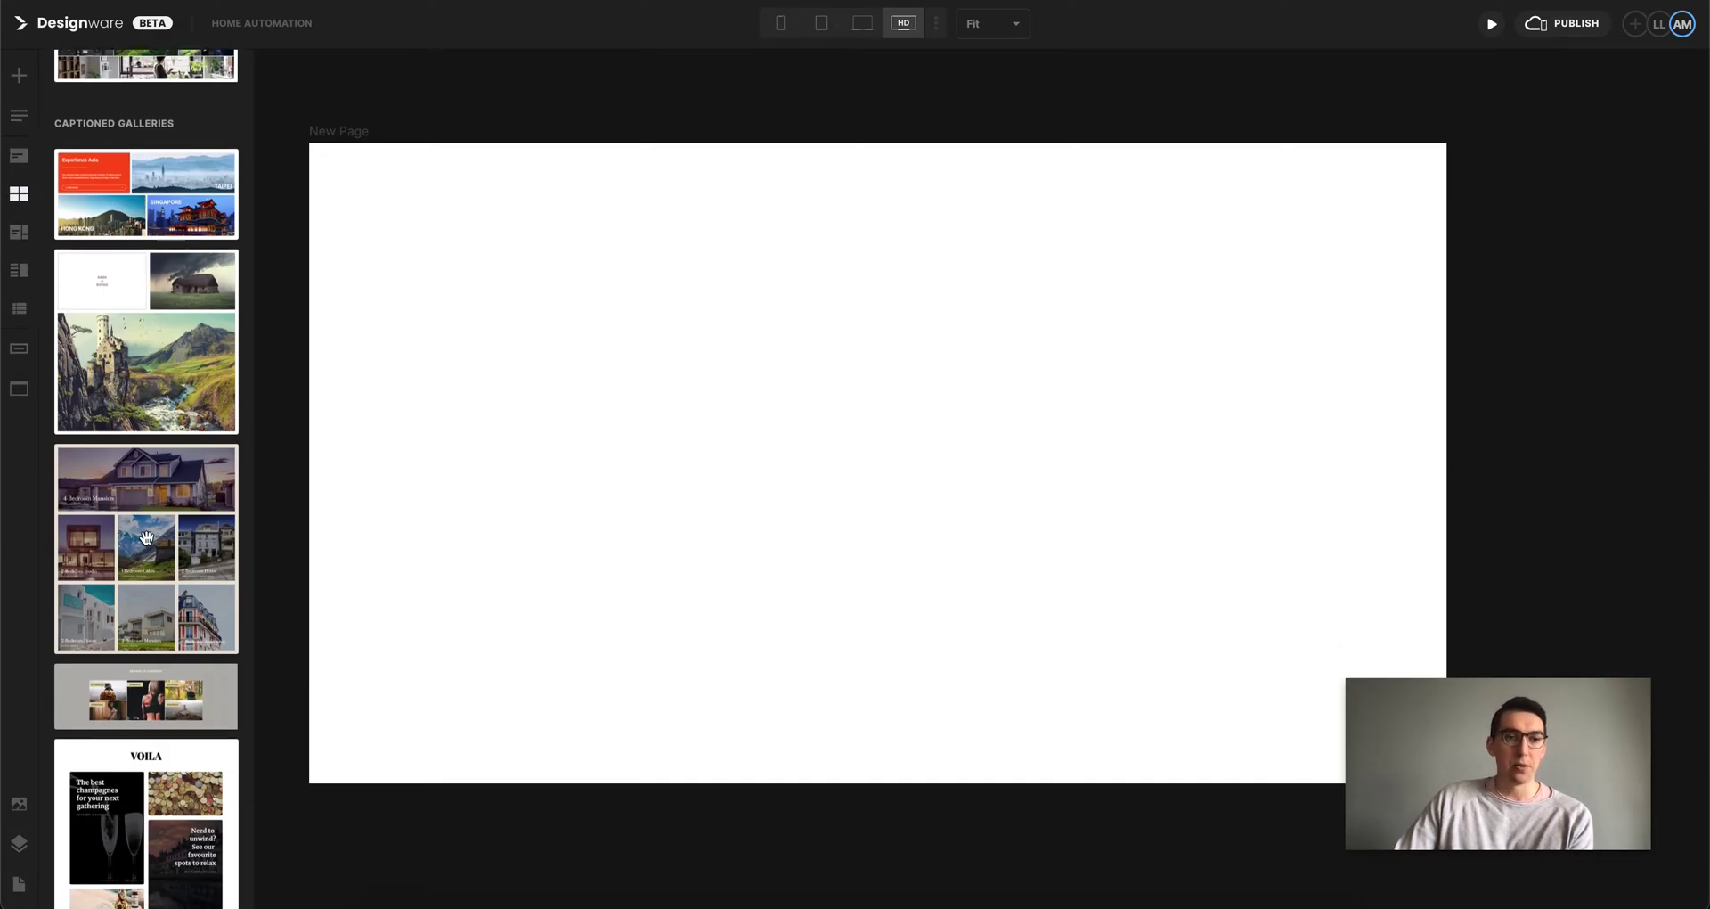
pyautogui.scroll(-5, 147, 537)
pyautogui.scroll(-5, 146, 538)
pyautogui.scroll(-4, 144, 539)
pyautogui.scroll(-4, 142, 541)
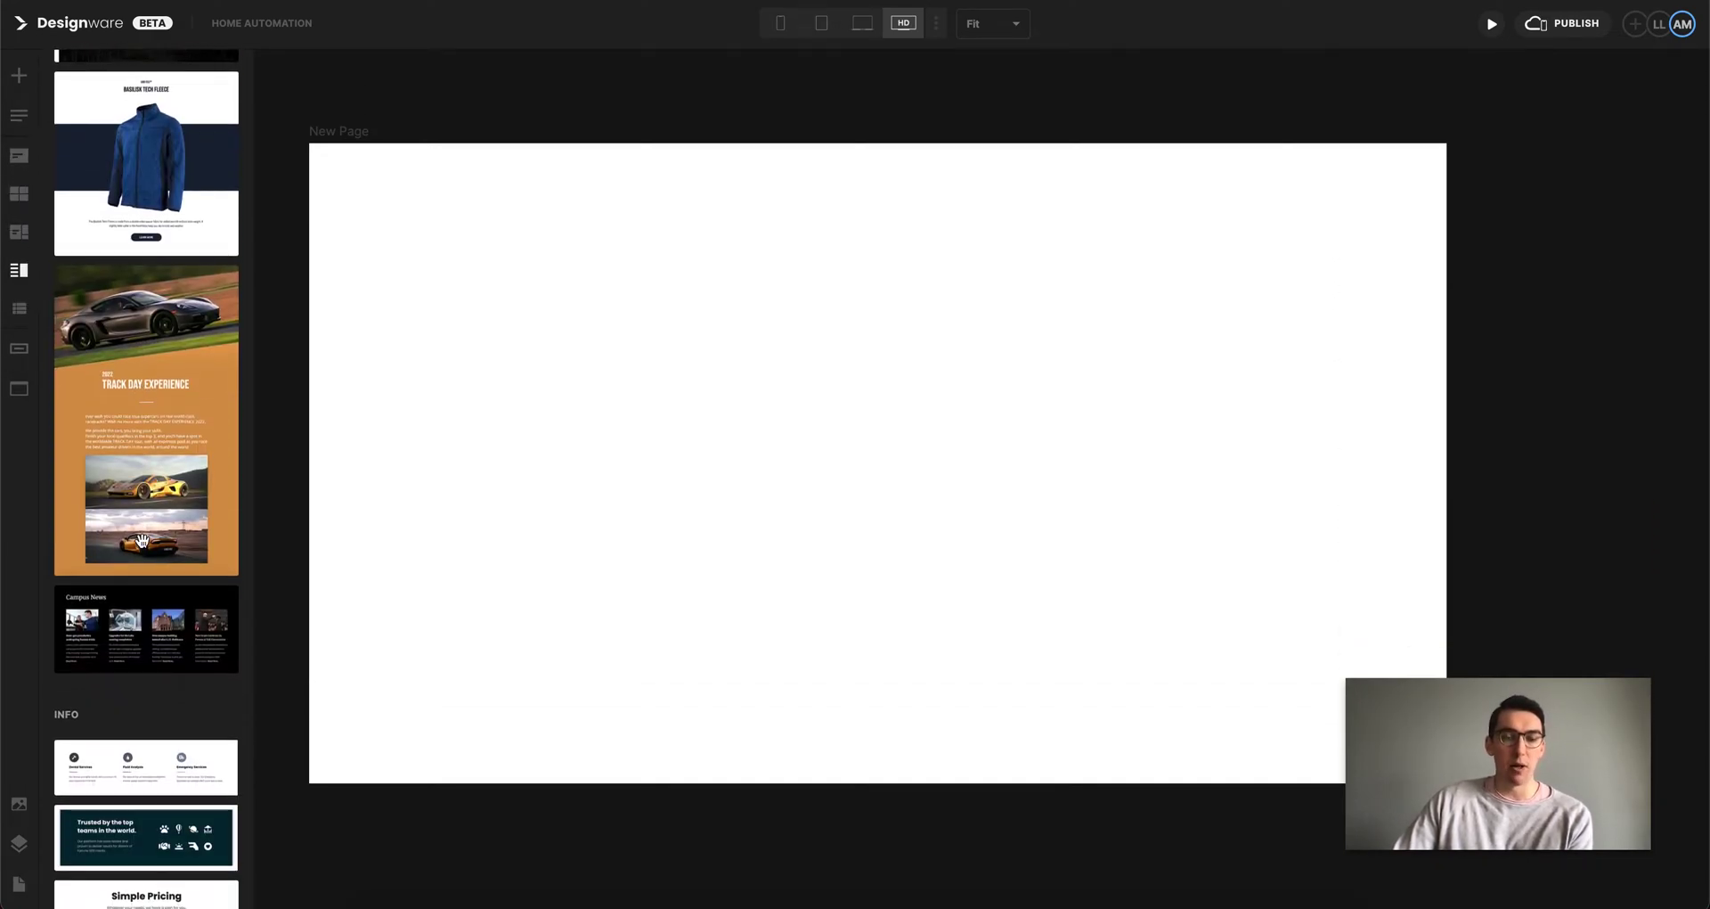
pyautogui.scroll(-5, 141, 540)
pyautogui.scroll(-5, 142, 541)
pyautogui.scroll(-5, 142, 542)
pyautogui.scroll(-4, 142, 543)
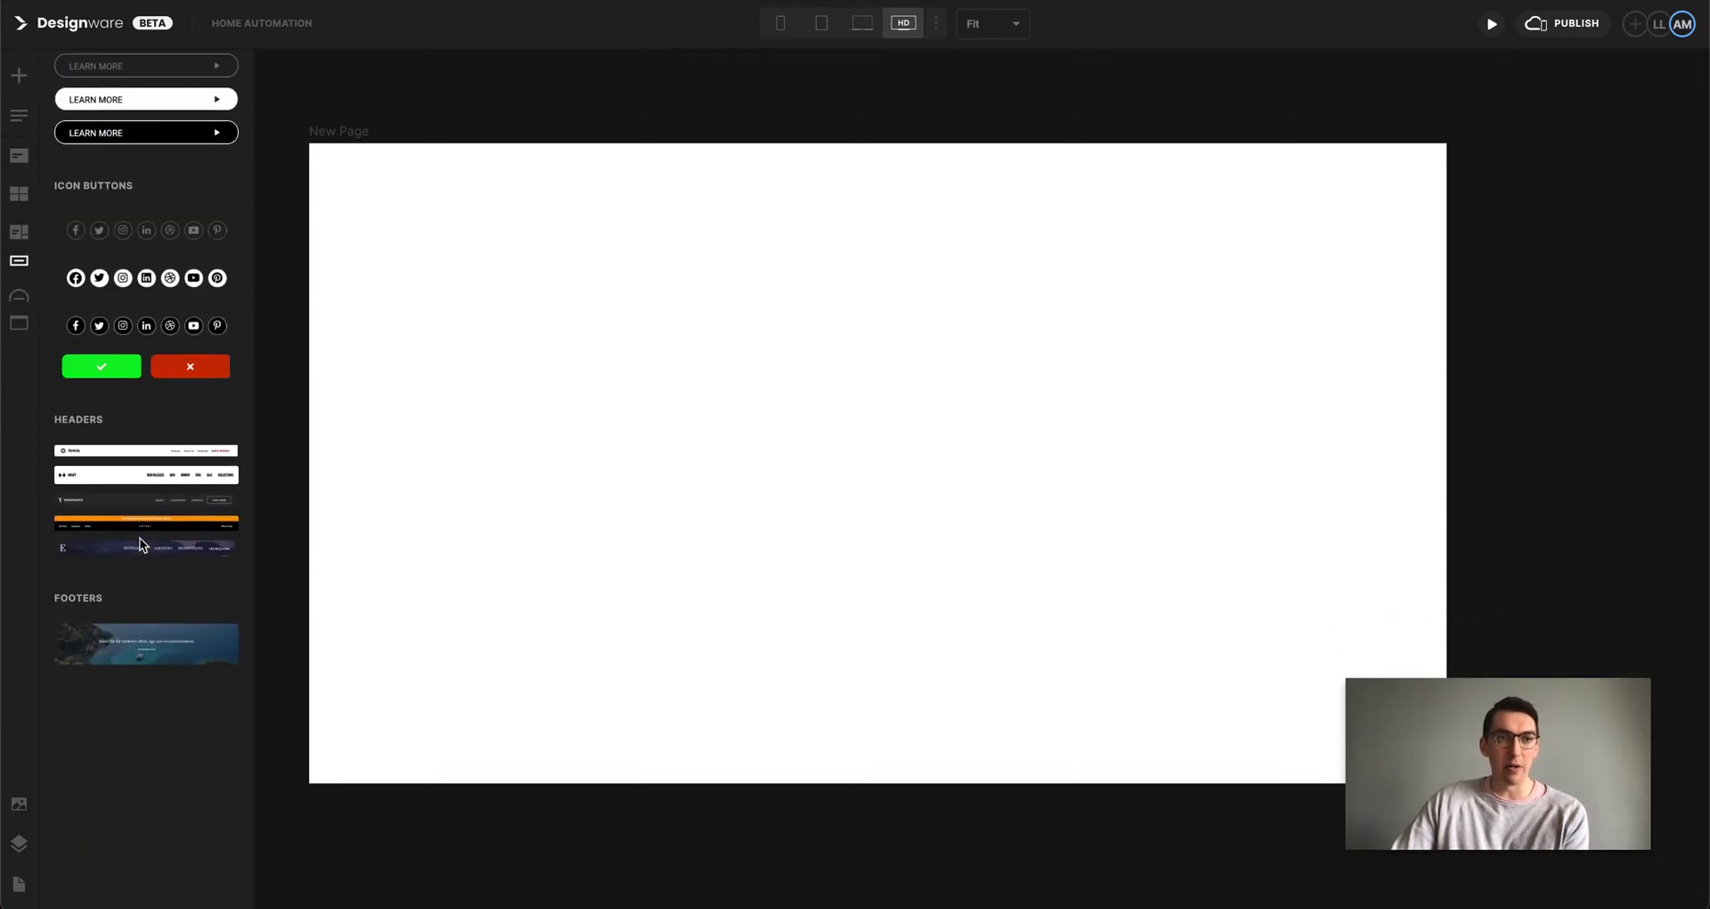
pyautogui.scroll(5, 142, 543)
pyautogui.scroll(15, 145, 538)
pyautogui.scroll(15, 146, 534)
pyautogui.scroll(10, 148, 529)
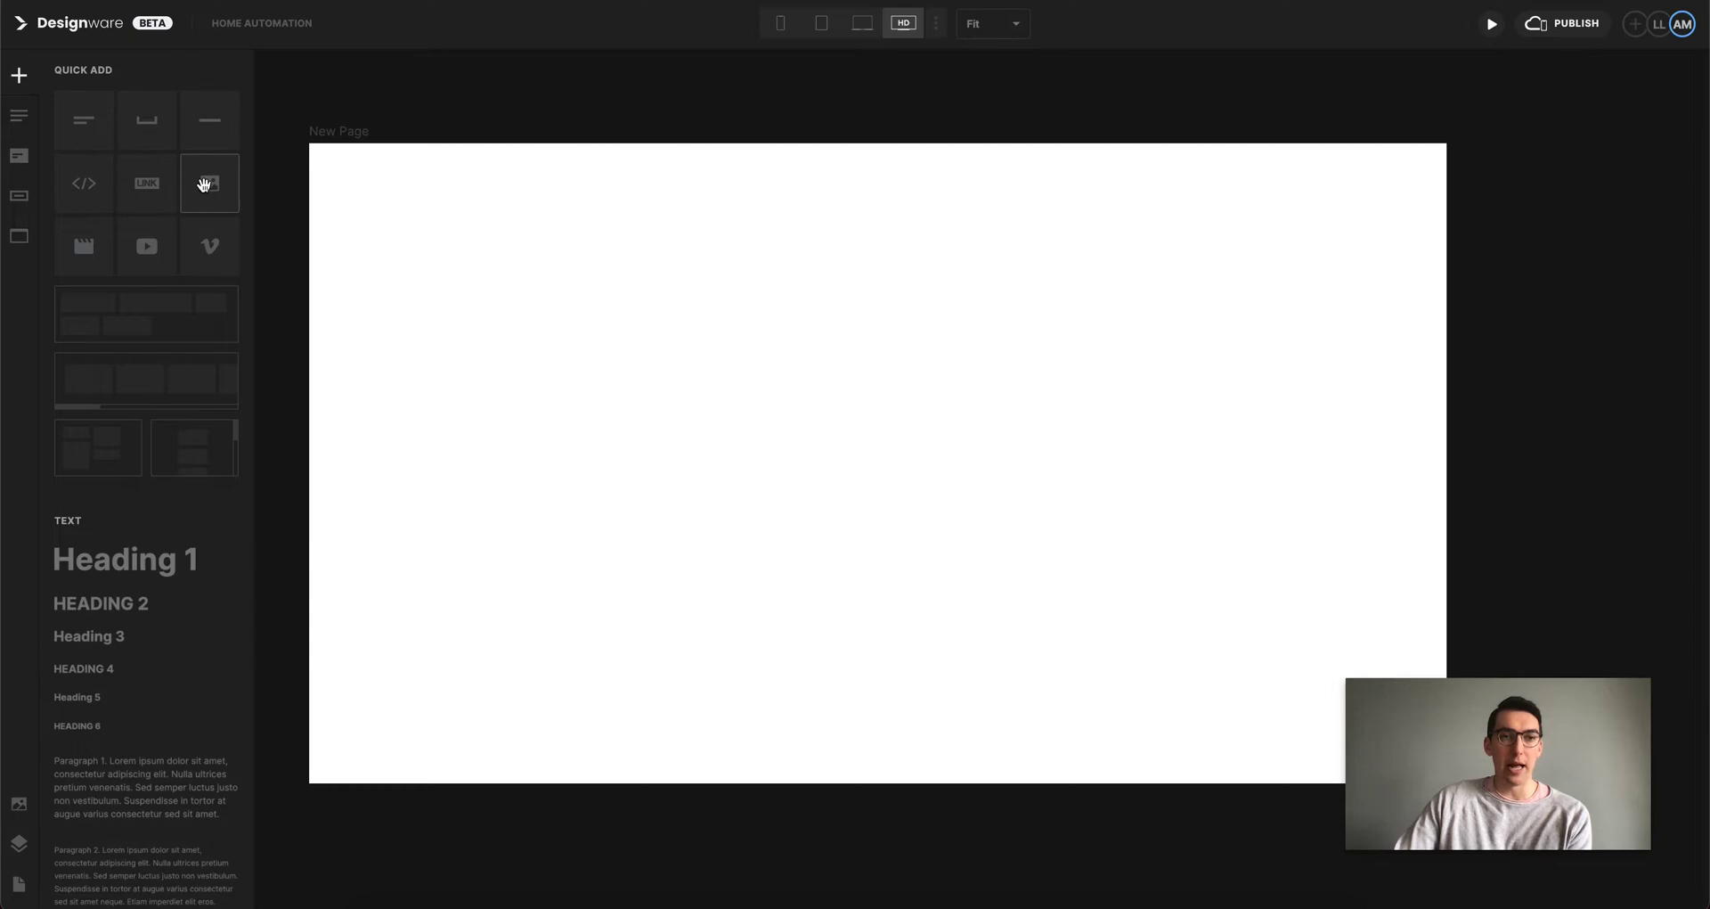
# Place an image on New Page, add text beside it and a second text block over it.
pyautogui.moveTo(210, 184); pyautogui.dragTo(579, 236)
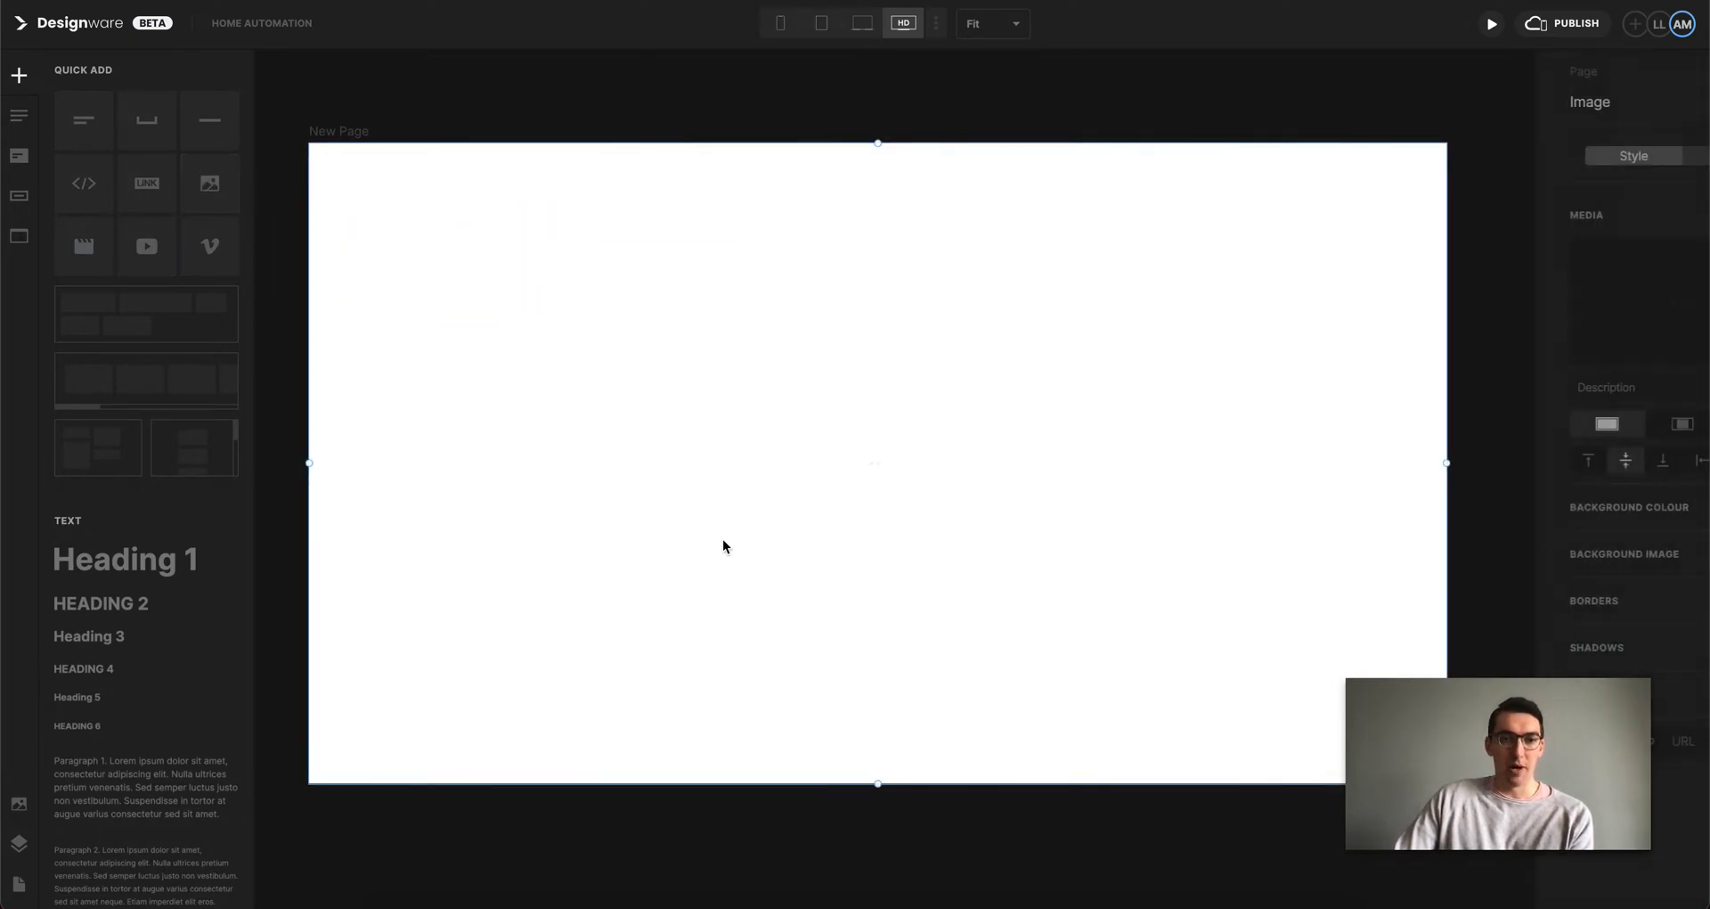
pyautogui.scroll(-1, 475, 480)
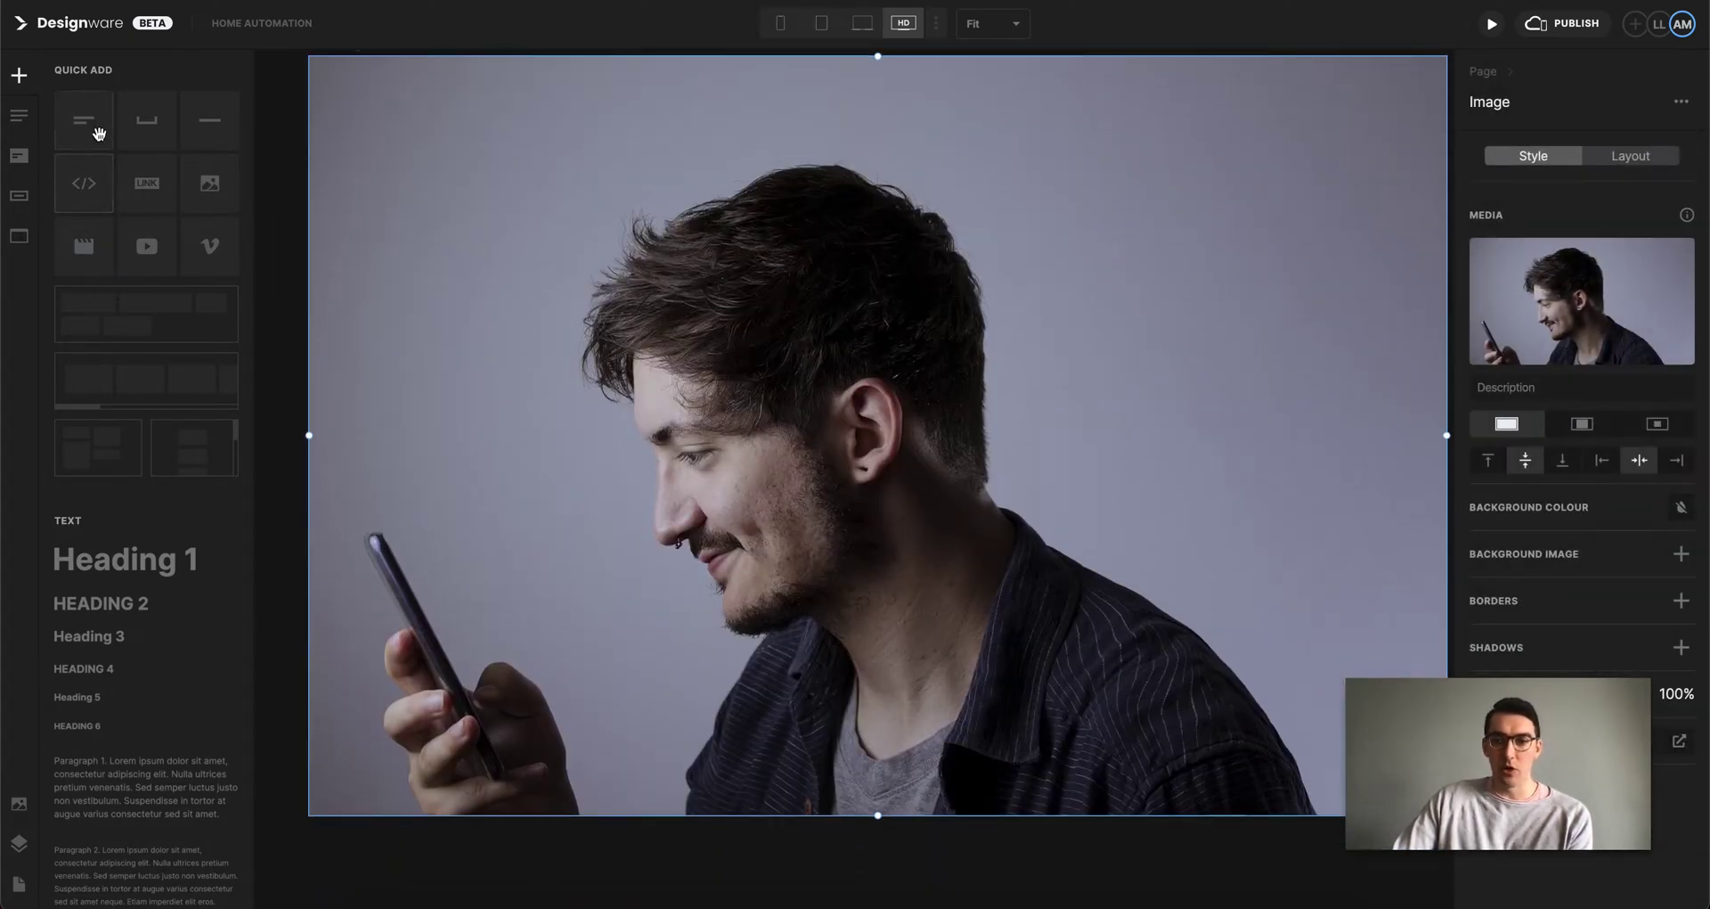
pyautogui.moveTo(99, 134); pyautogui.dragTo(1432, 473)
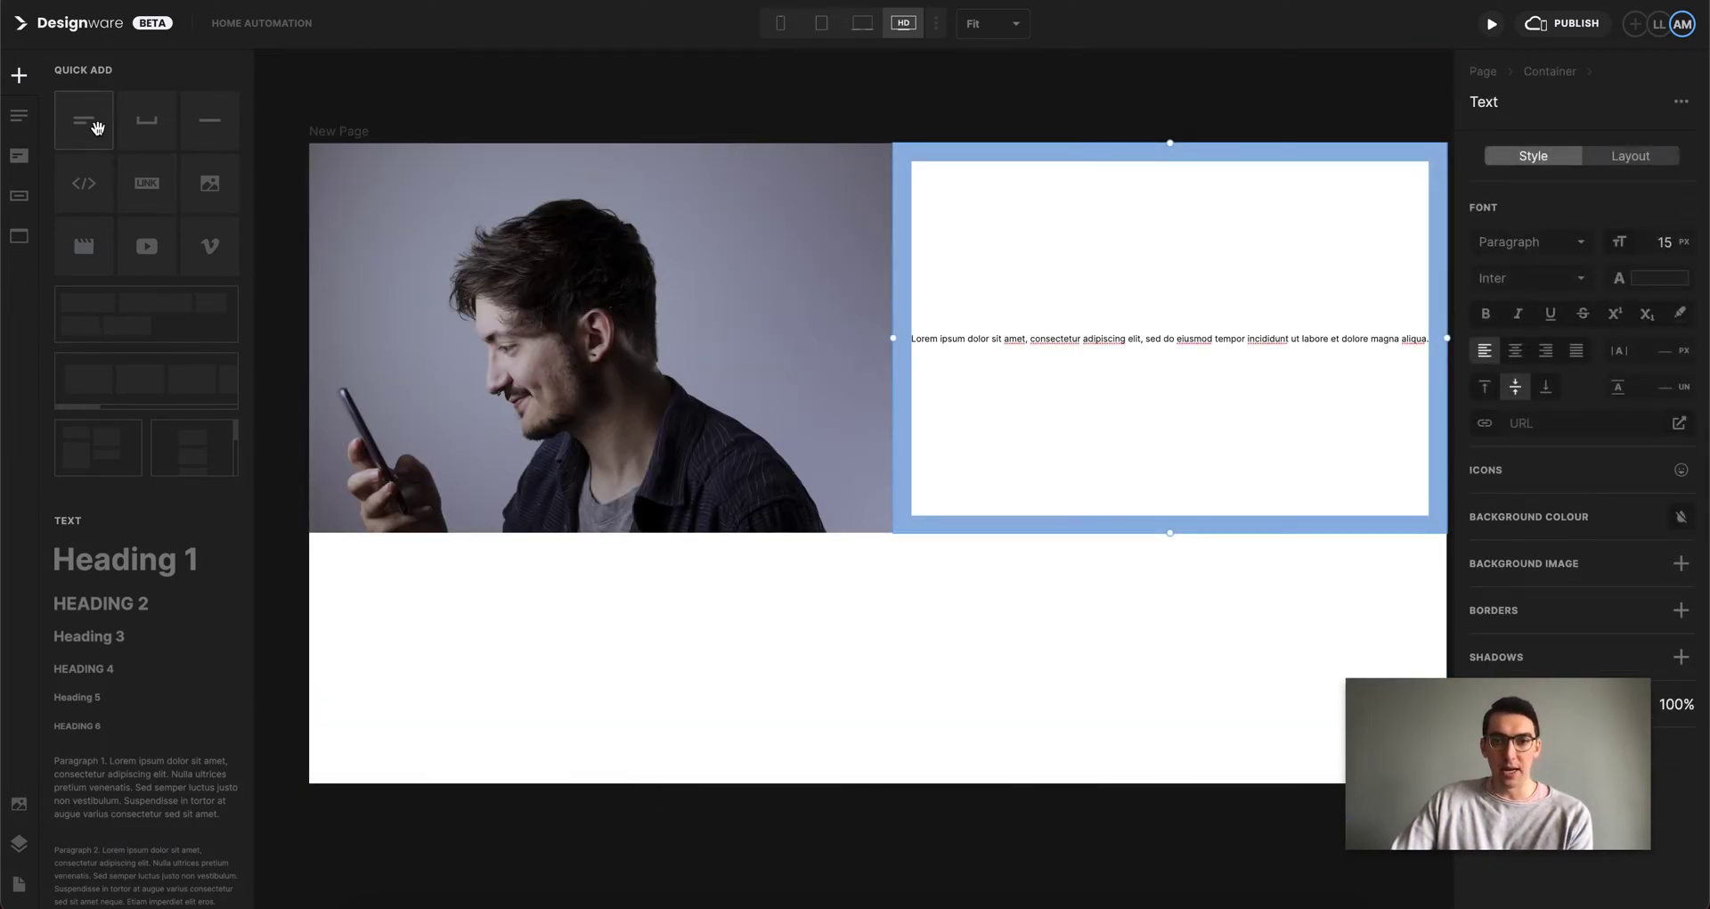
pyautogui.moveTo(95, 124)
pyautogui.mouseDown()
pyautogui.moveTo(886, 349)
pyautogui.moveTo(905, 152)
pyautogui.moveTo(948, 153)
pyautogui.moveTo(981, 489)
pyautogui.moveTo(1454, 335)
pyautogui.moveTo(889, 351)
pyautogui.moveTo(629, 327)
pyautogui.moveTo(737, 370)
pyautogui.mouseUp()
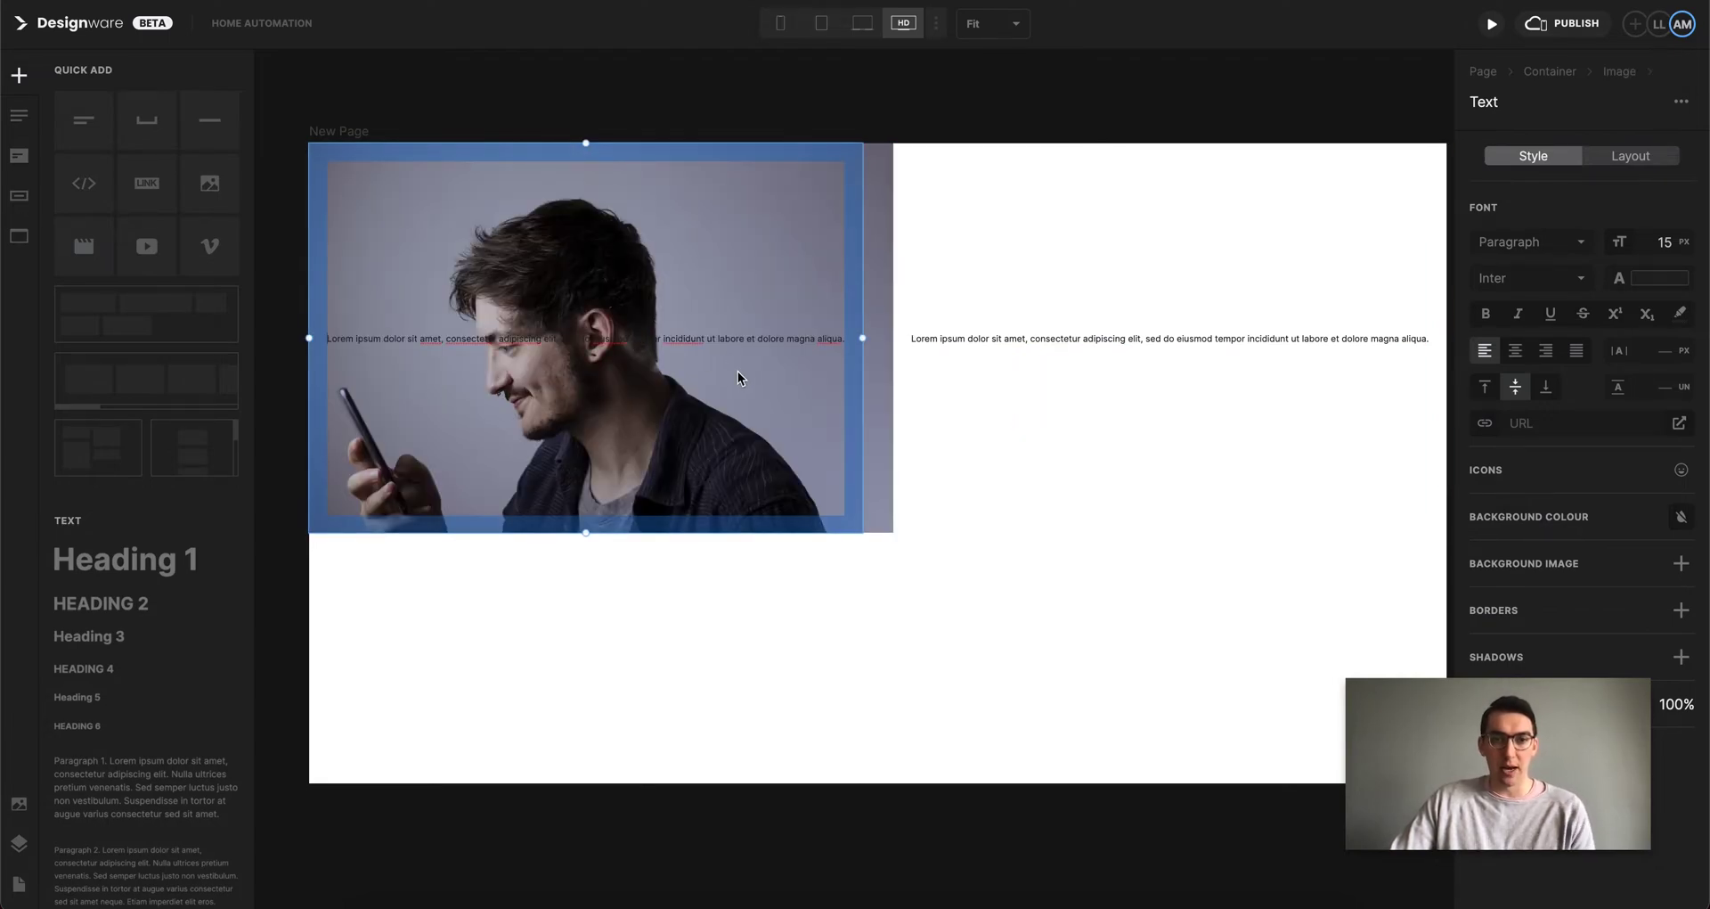
pyautogui.tripleClick(706, 339)
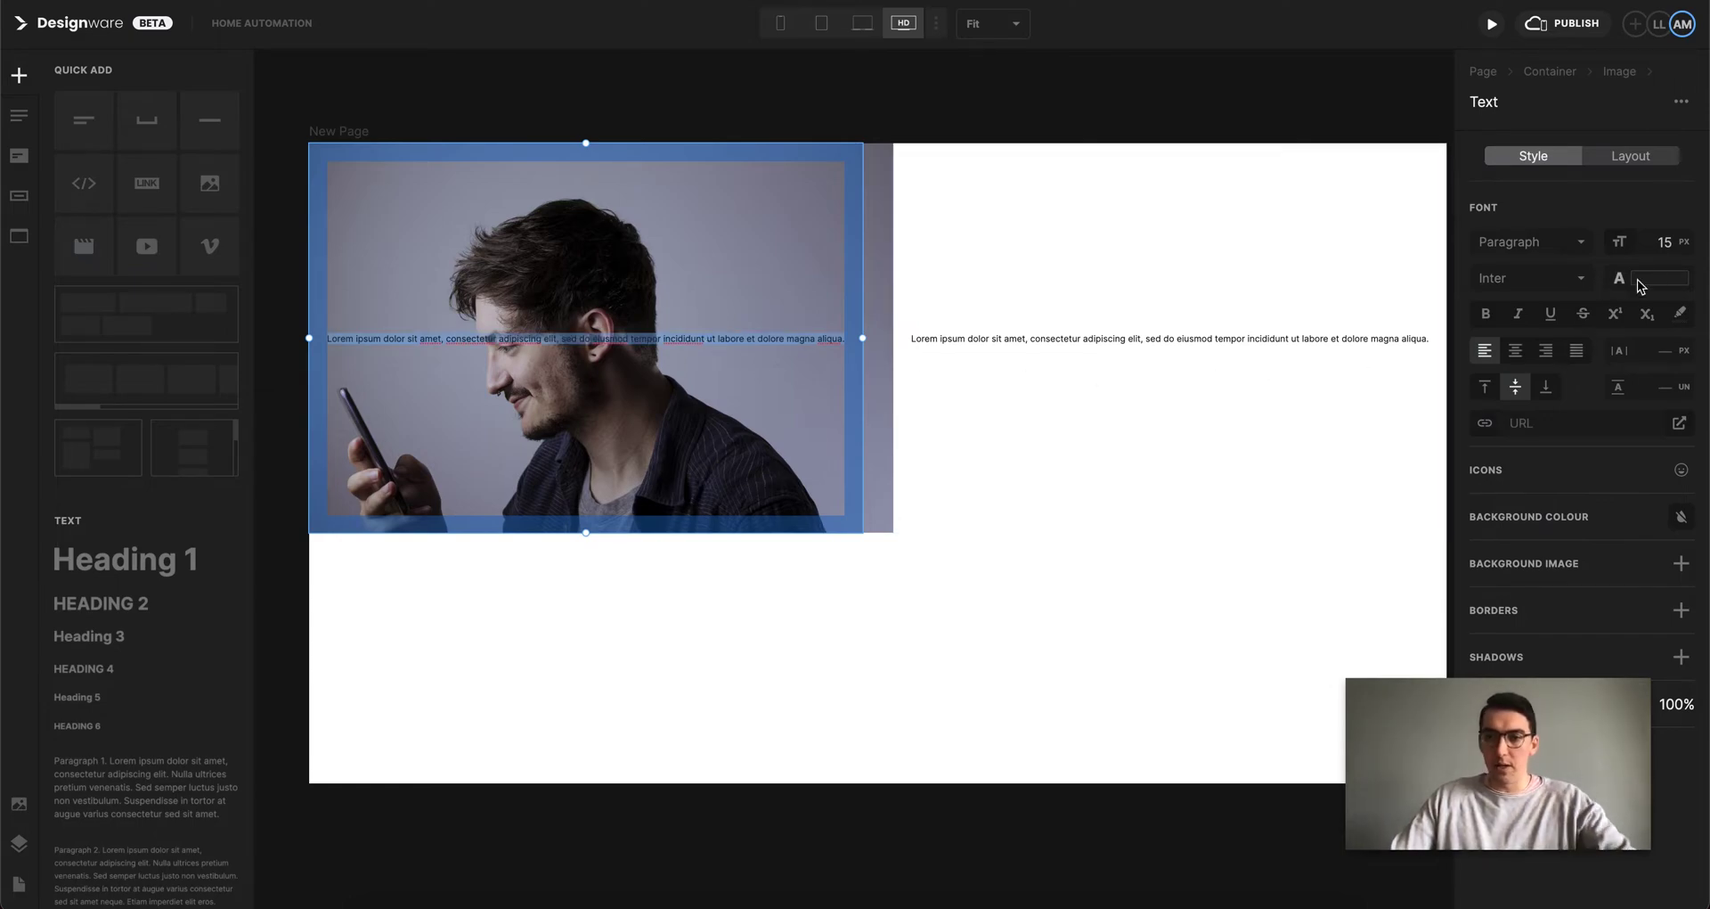
# Set the overlay text to size 29 with a white background at 70% opacity.
pyautogui.doubleClick(1663, 241)
pyautogui.write('29')
pyautogui.press('Return')
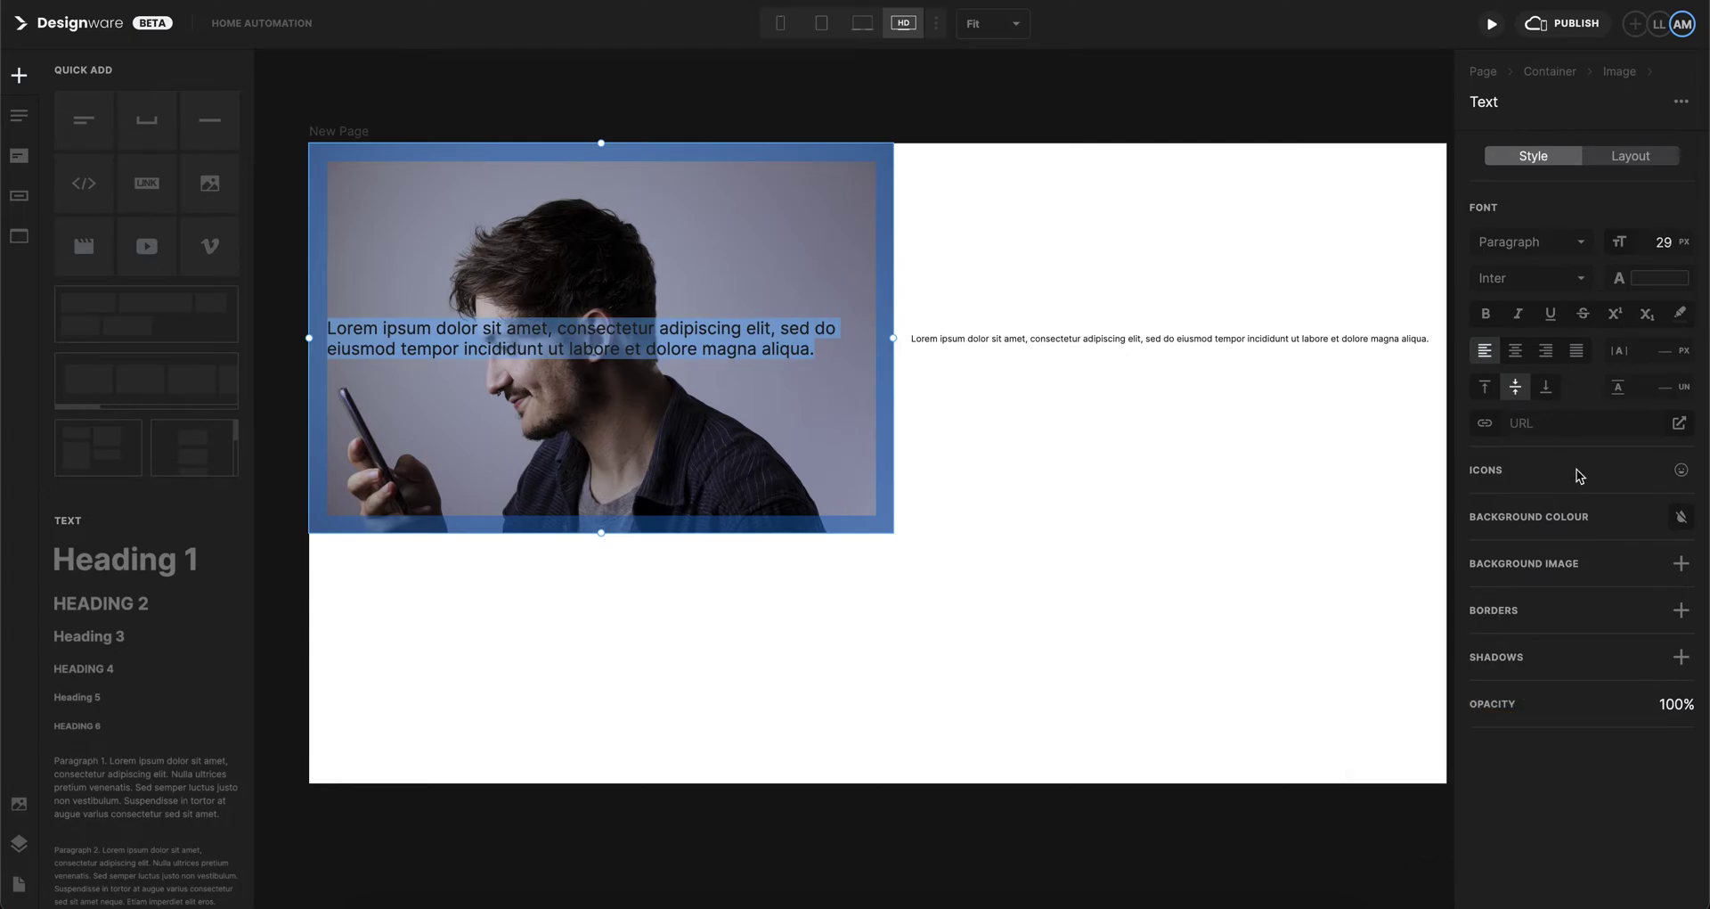
pyautogui.click(1682, 520)
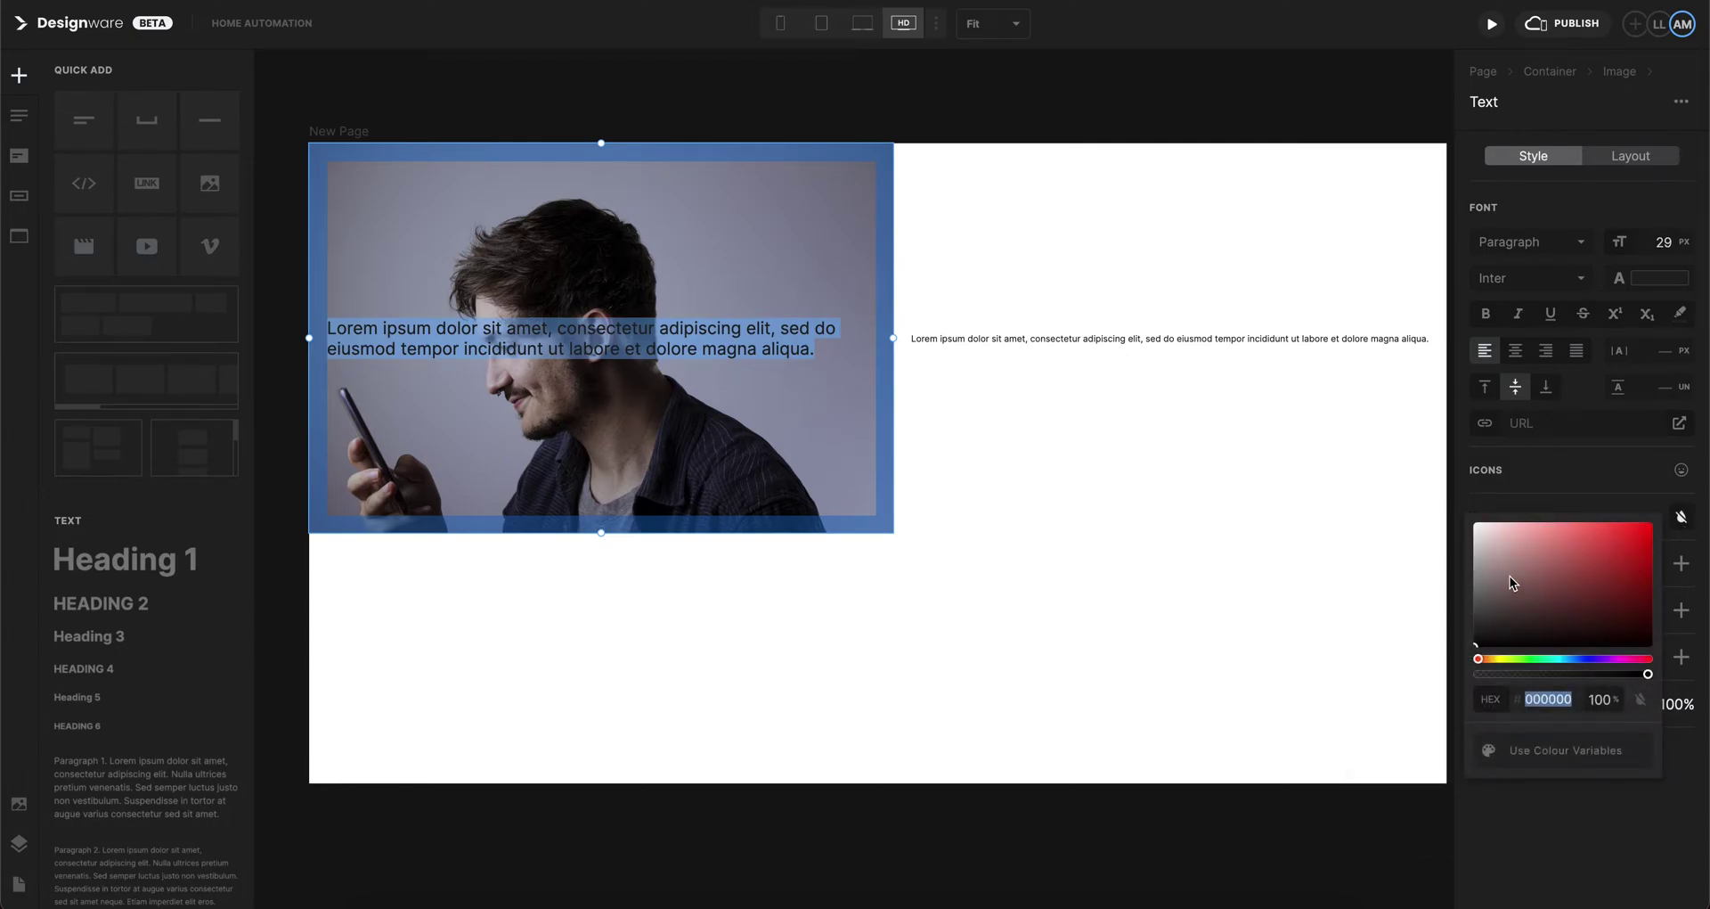
pyautogui.moveTo(1517, 577); pyautogui.dragTo(1418, 515)
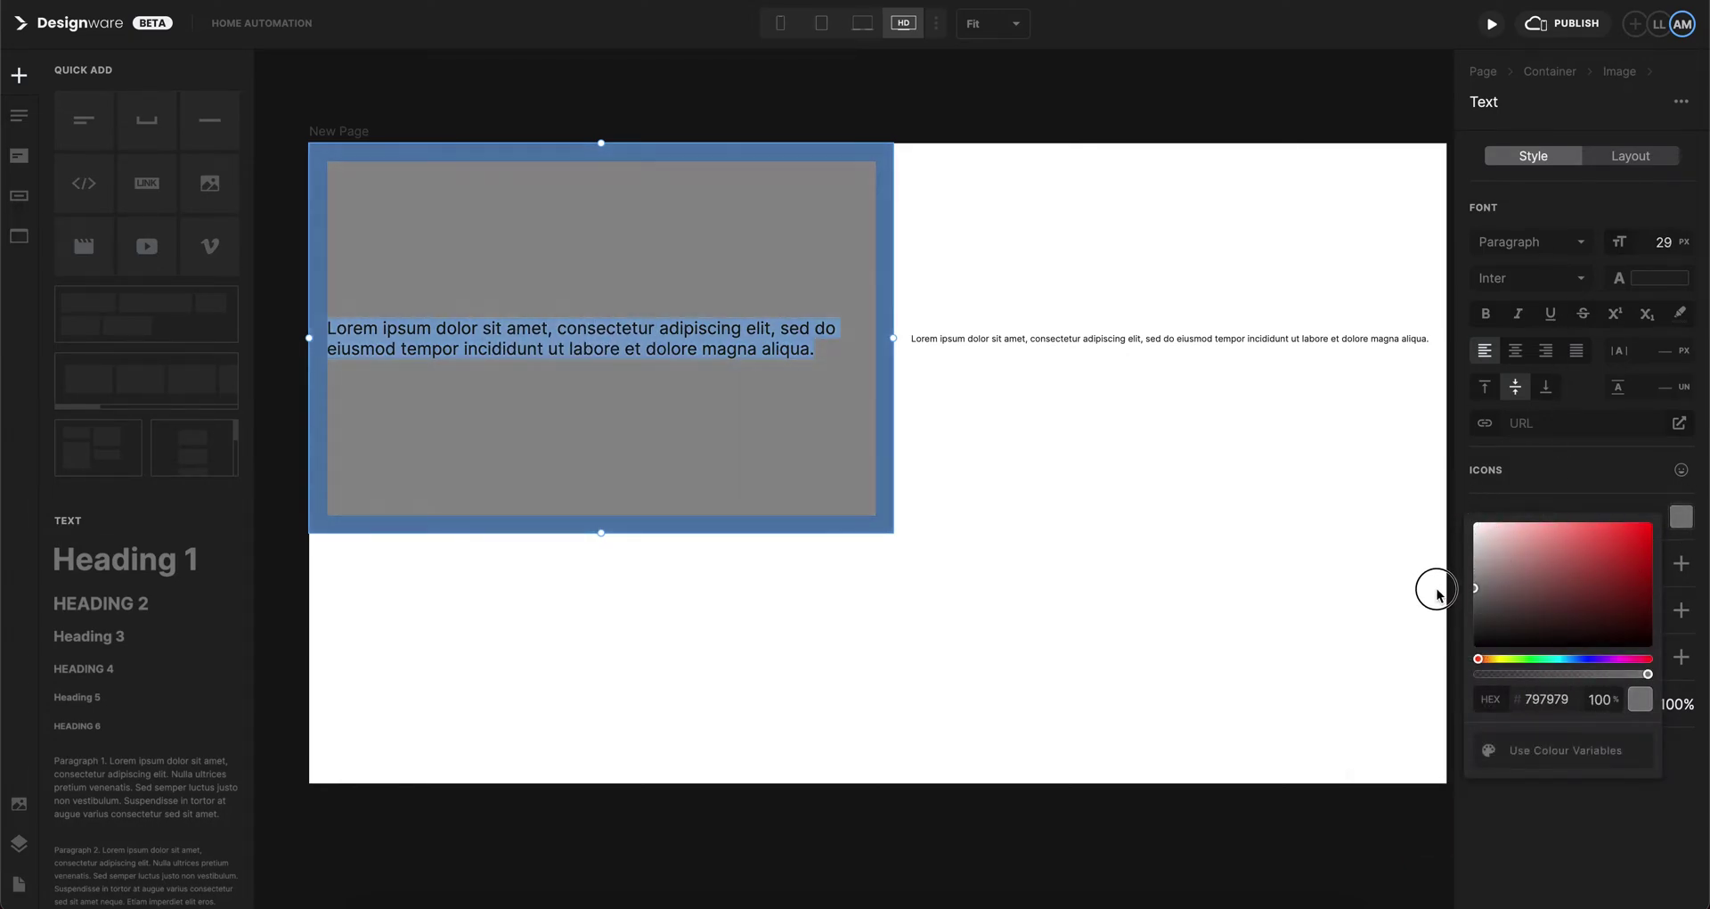
pyautogui.moveTo(1650, 676); pyautogui.dragTo(1600, 675)
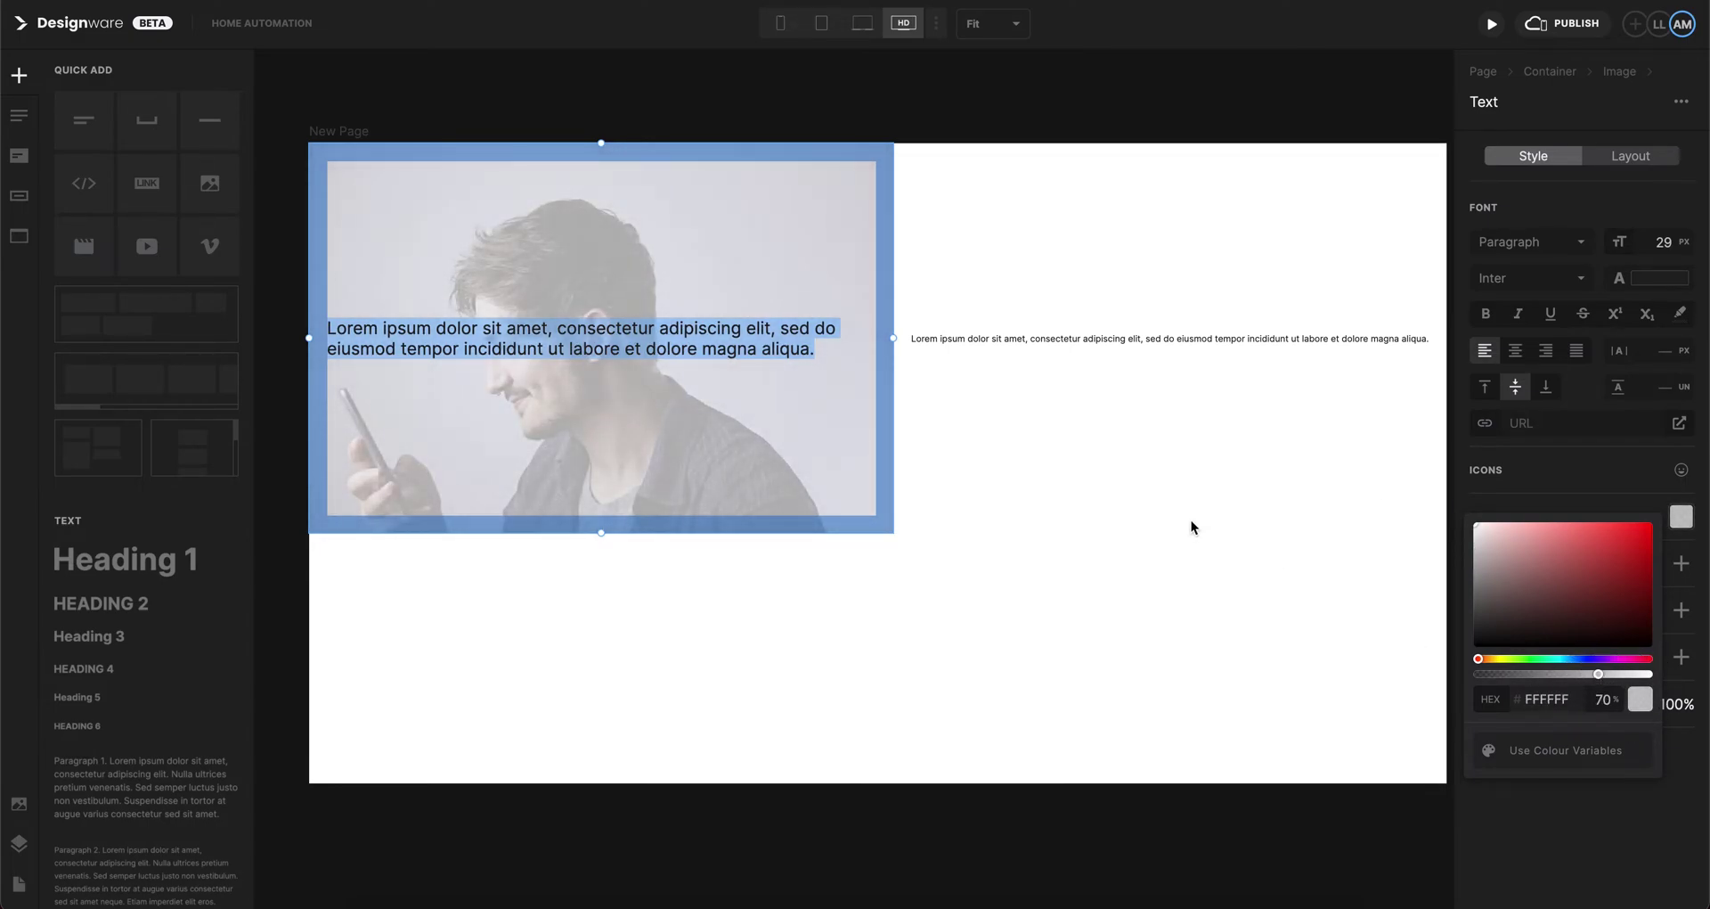
pyautogui.click(1630, 158)
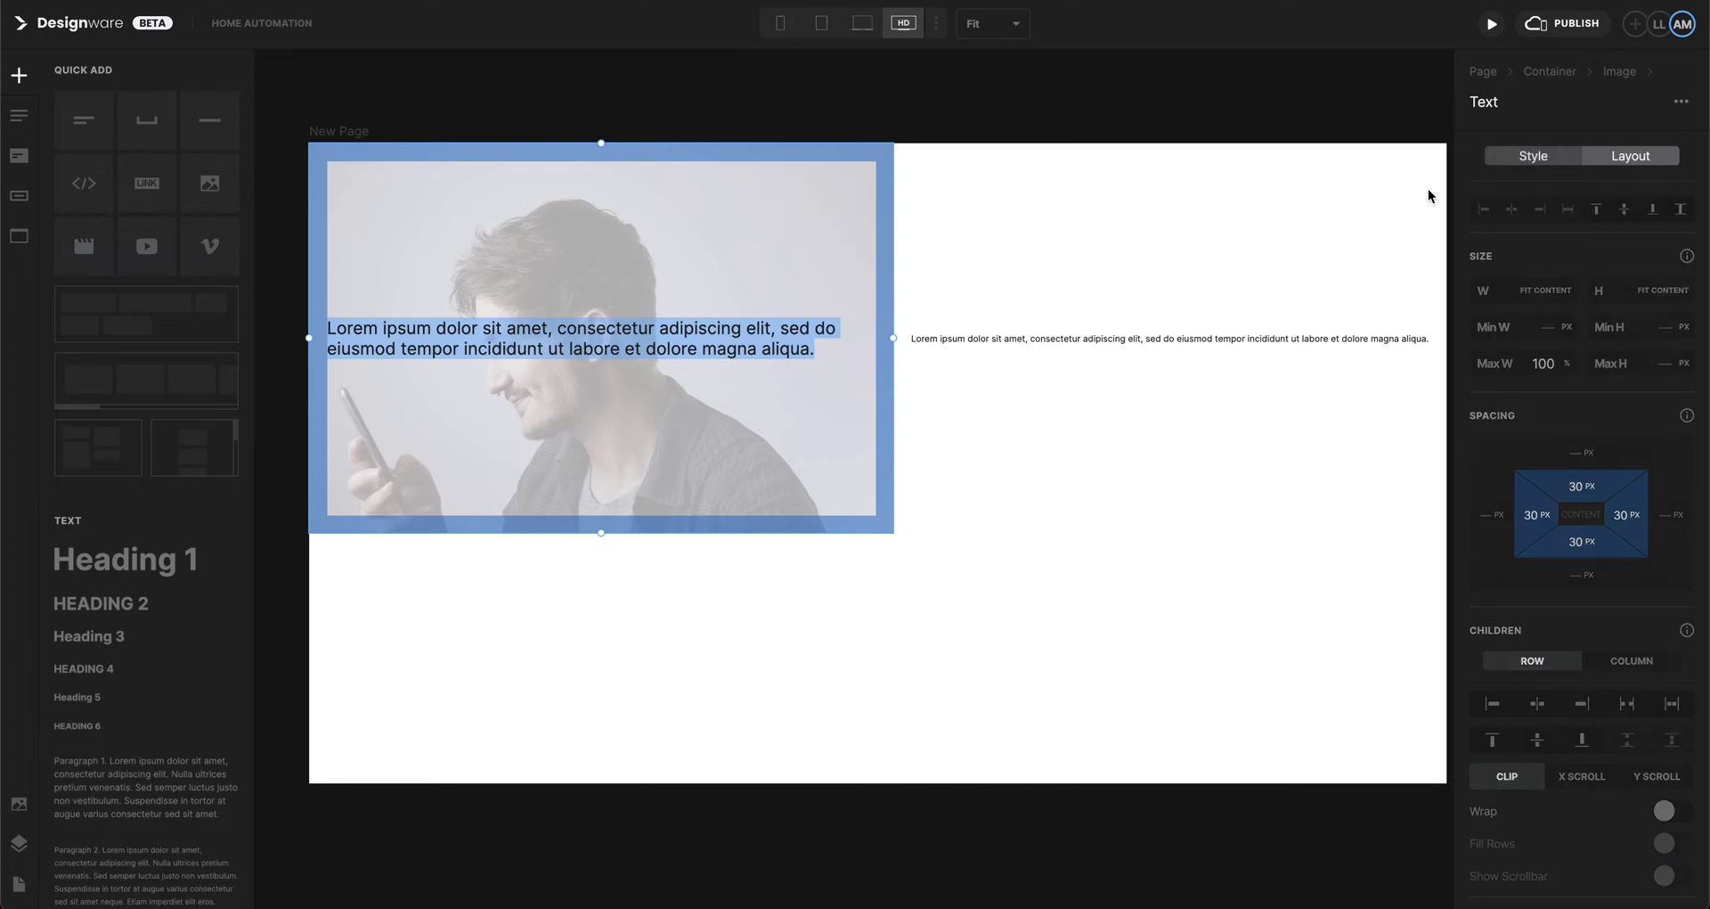
# Shrink the overlay text box and centre it horizontally and vertically on the image.
pyautogui.click(902, 342)
pyautogui.moveTo(892, 337); pyautogui.dragTo(639, 338)
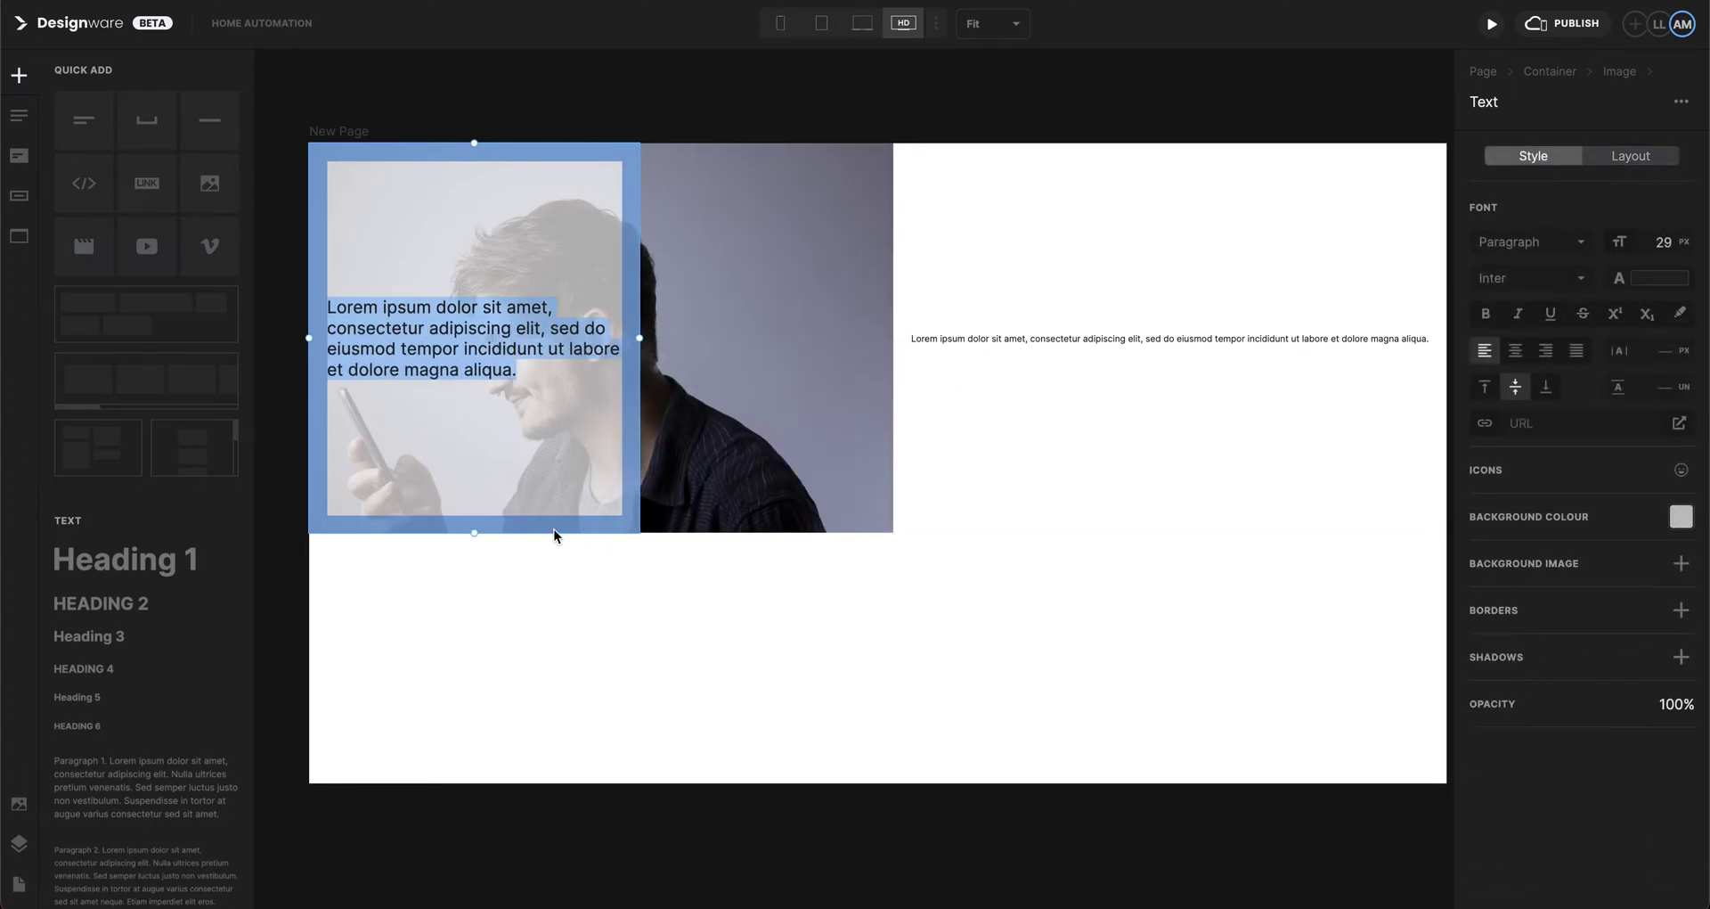
pyautogui.moveTo(489, 534); pyautogui.dragTo(492, 344)
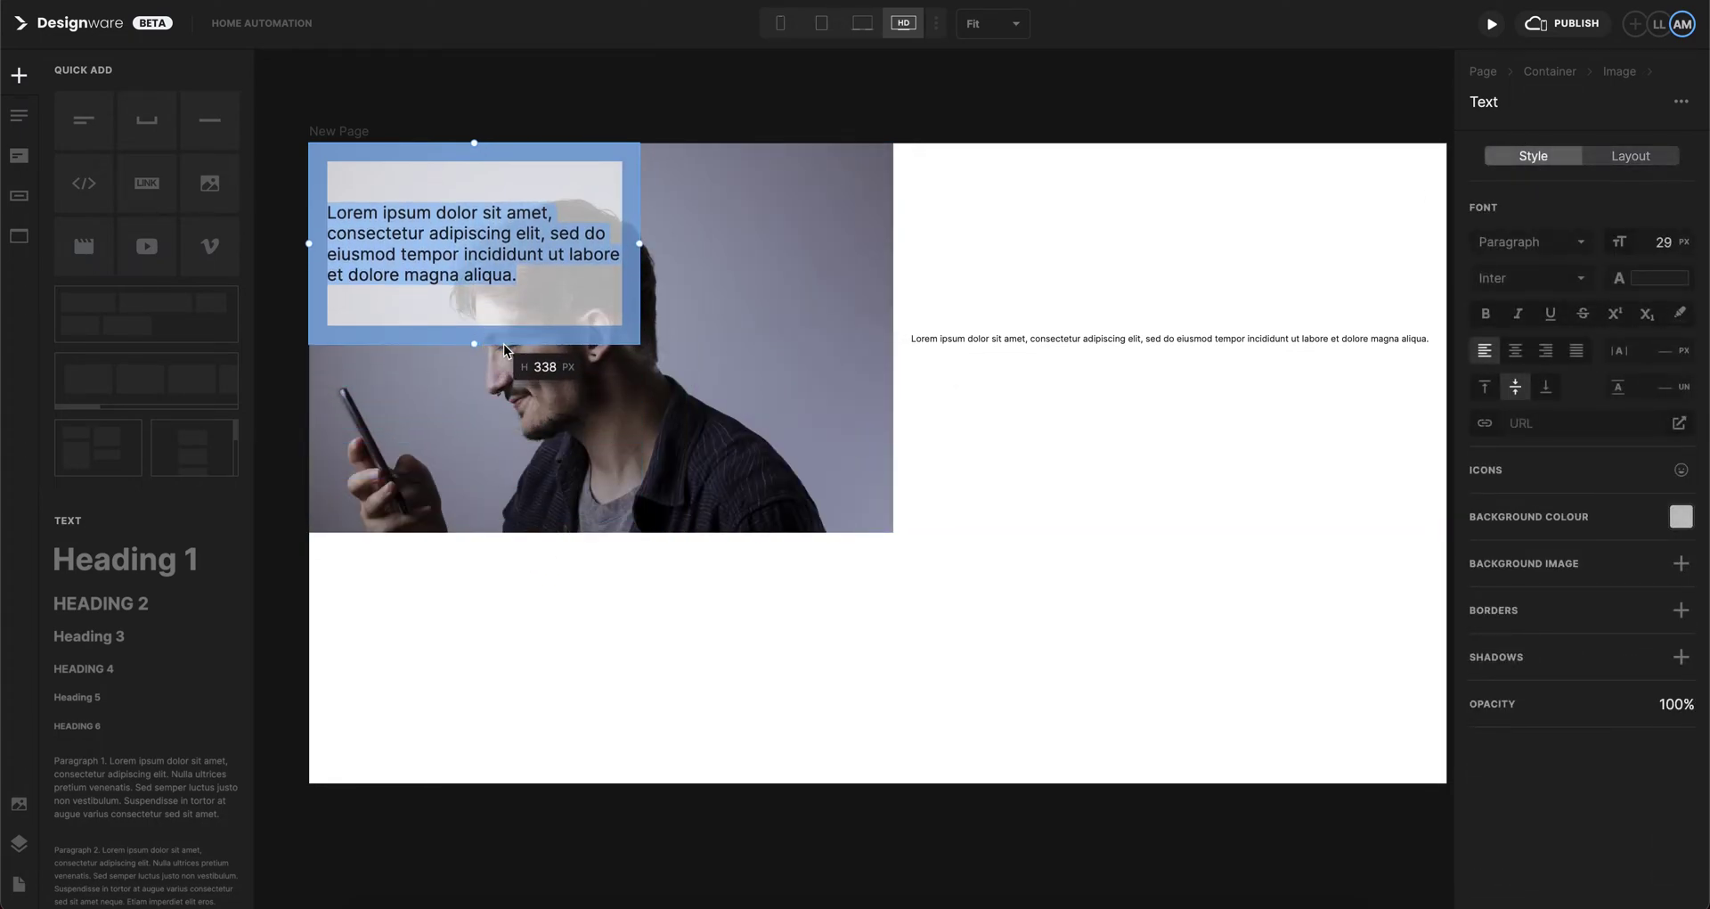
pyautogui.click(826, 331)
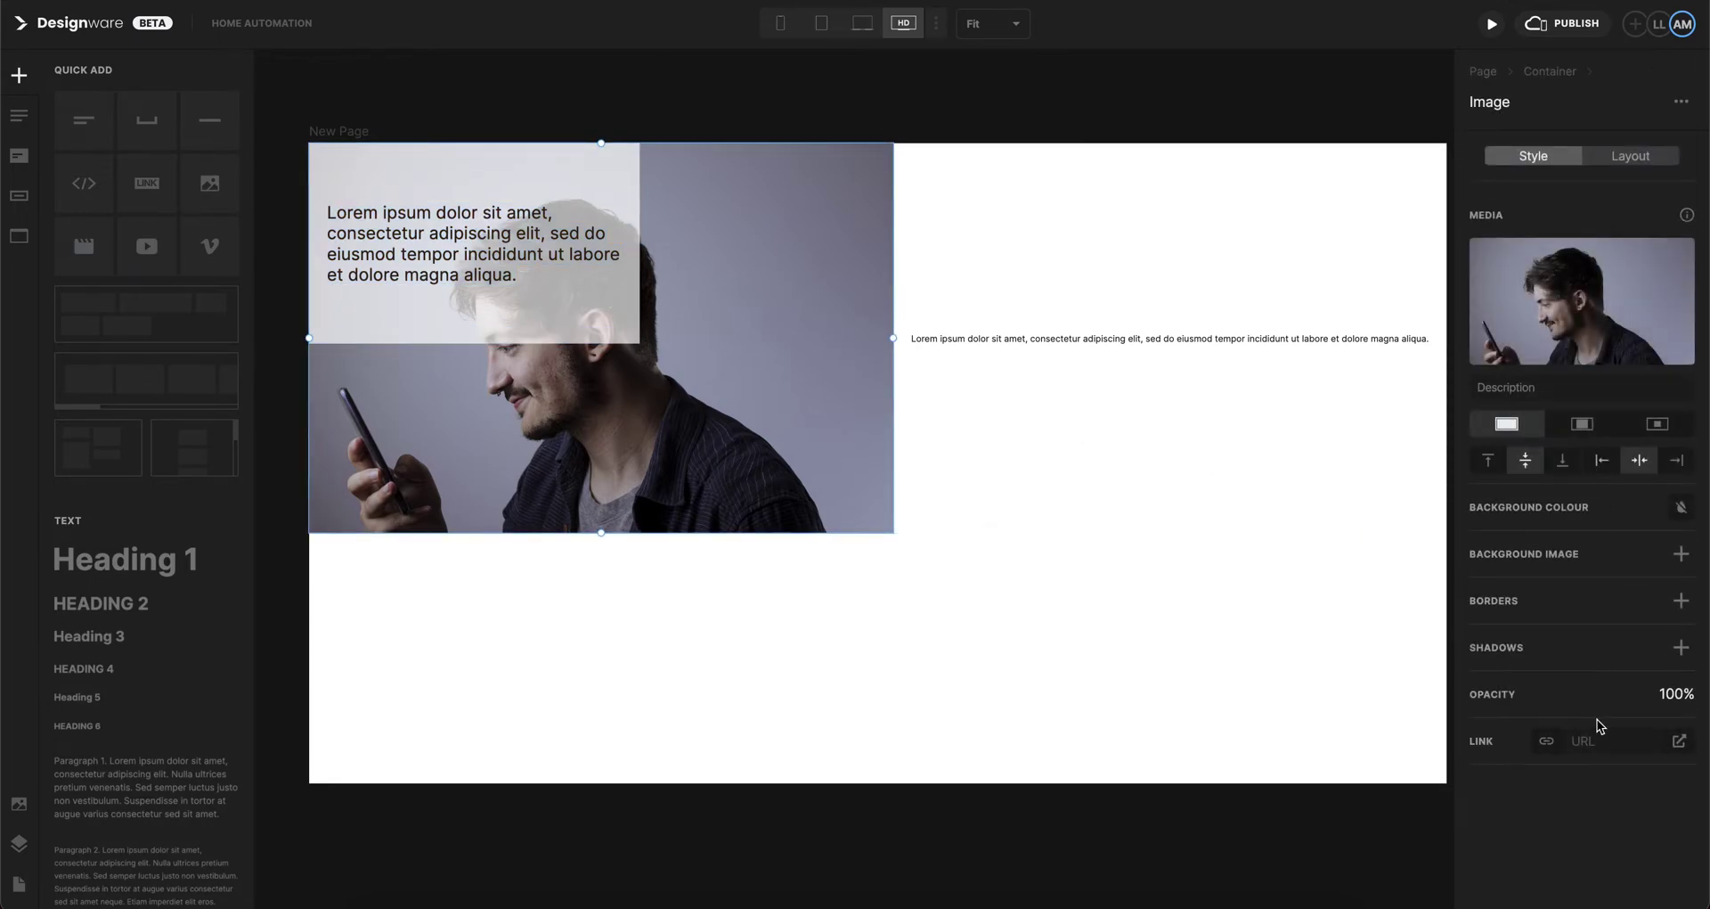
pyautogui.click(1639, 157)
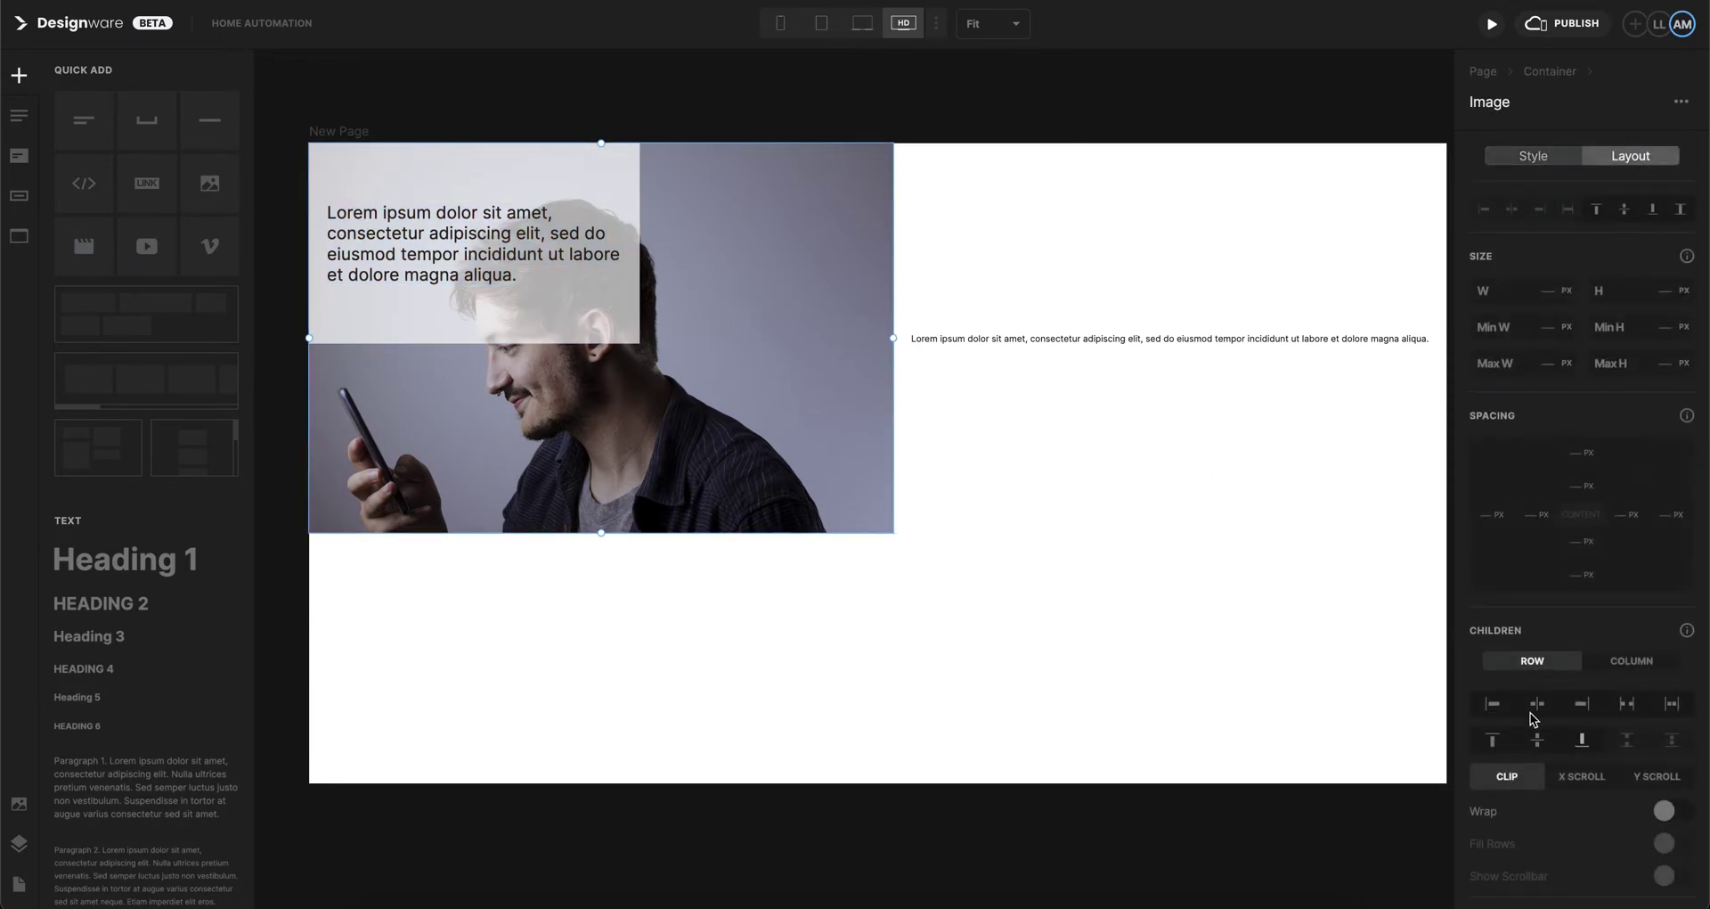
pyautogui.click(1538, 704)
pyautogui.click(1530, 741)
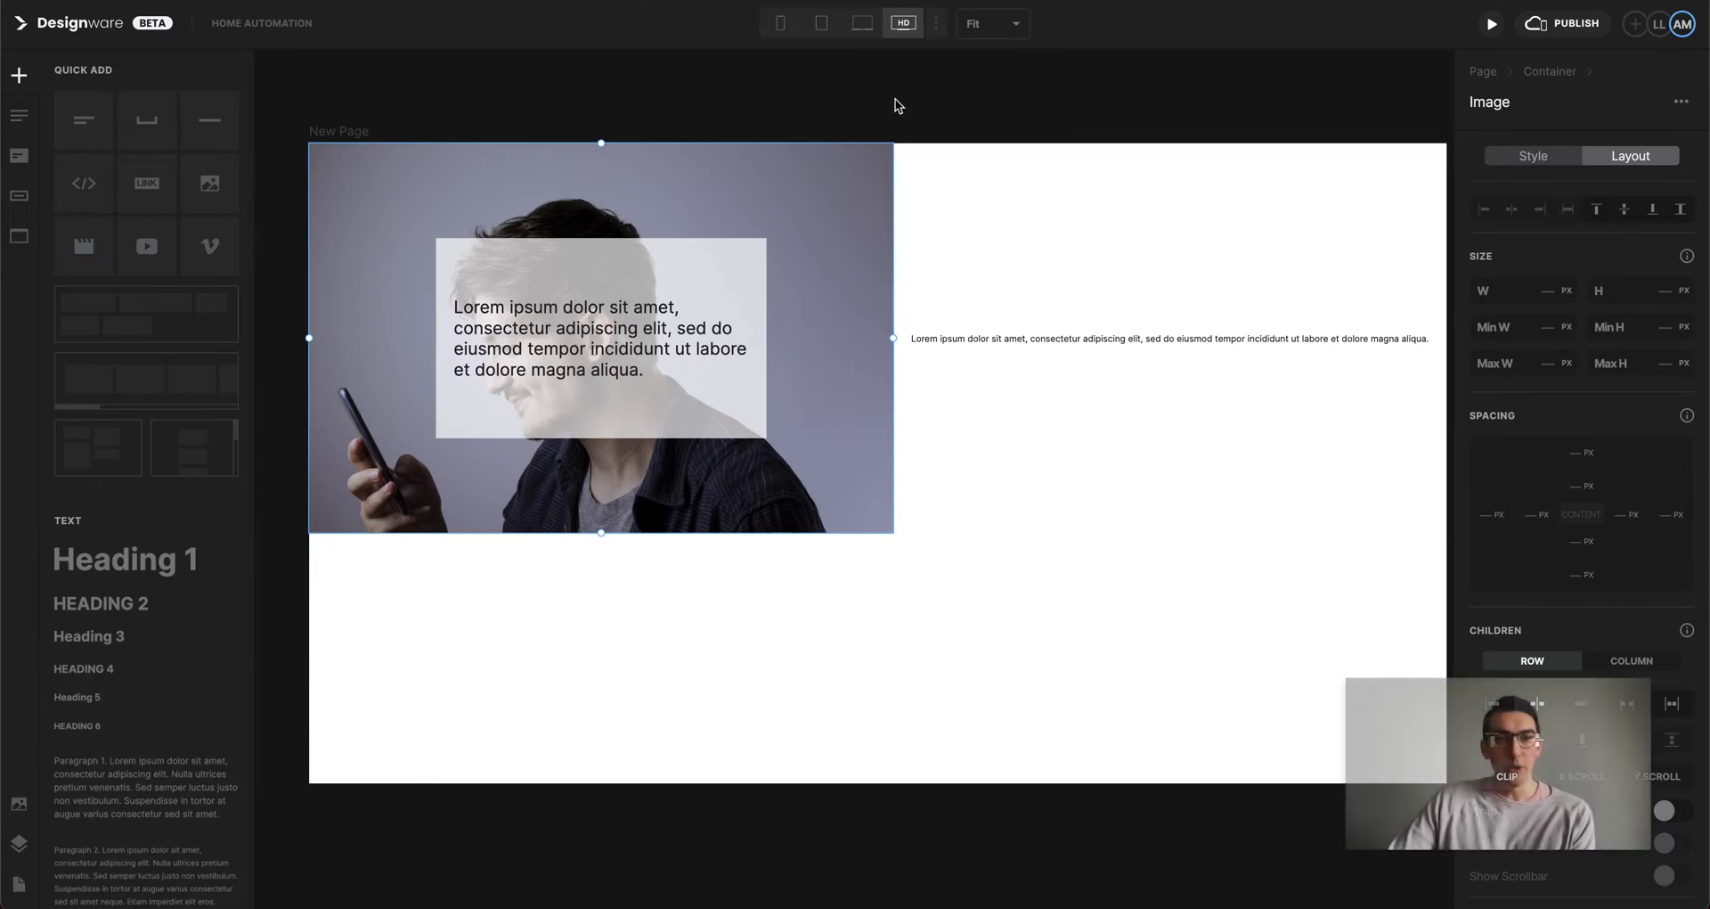
# Deselect the image and scroll the element library down to the Banners section.
pyautogui.click(923, 130)
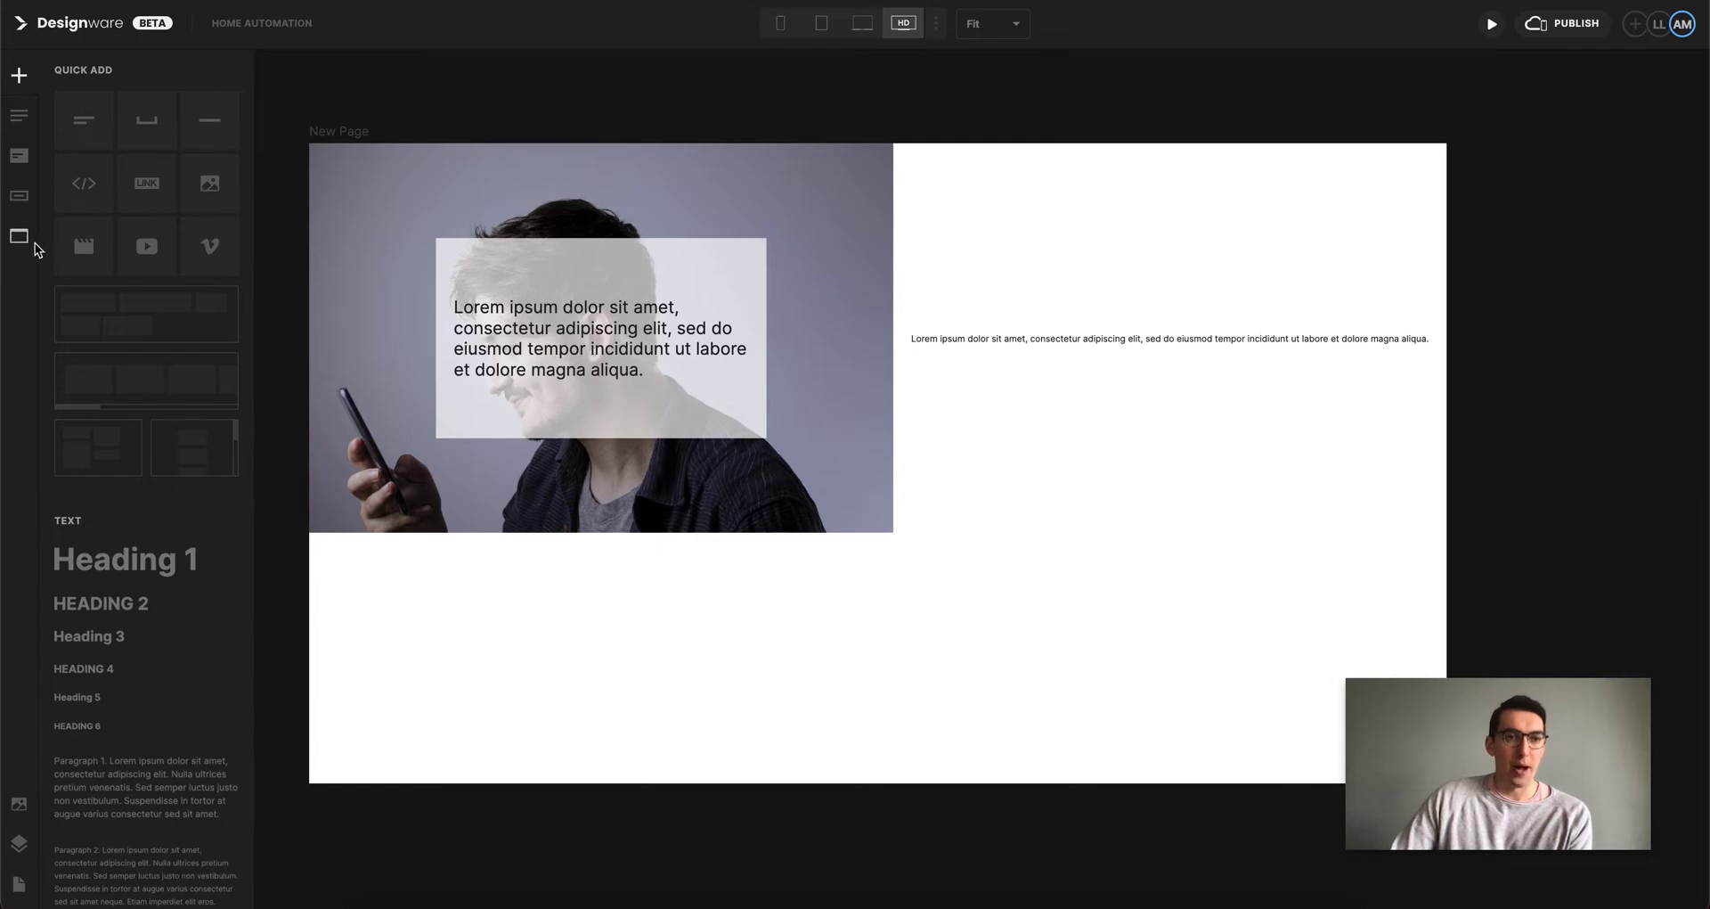
pyautogui.scroll(-3, 140, 281)
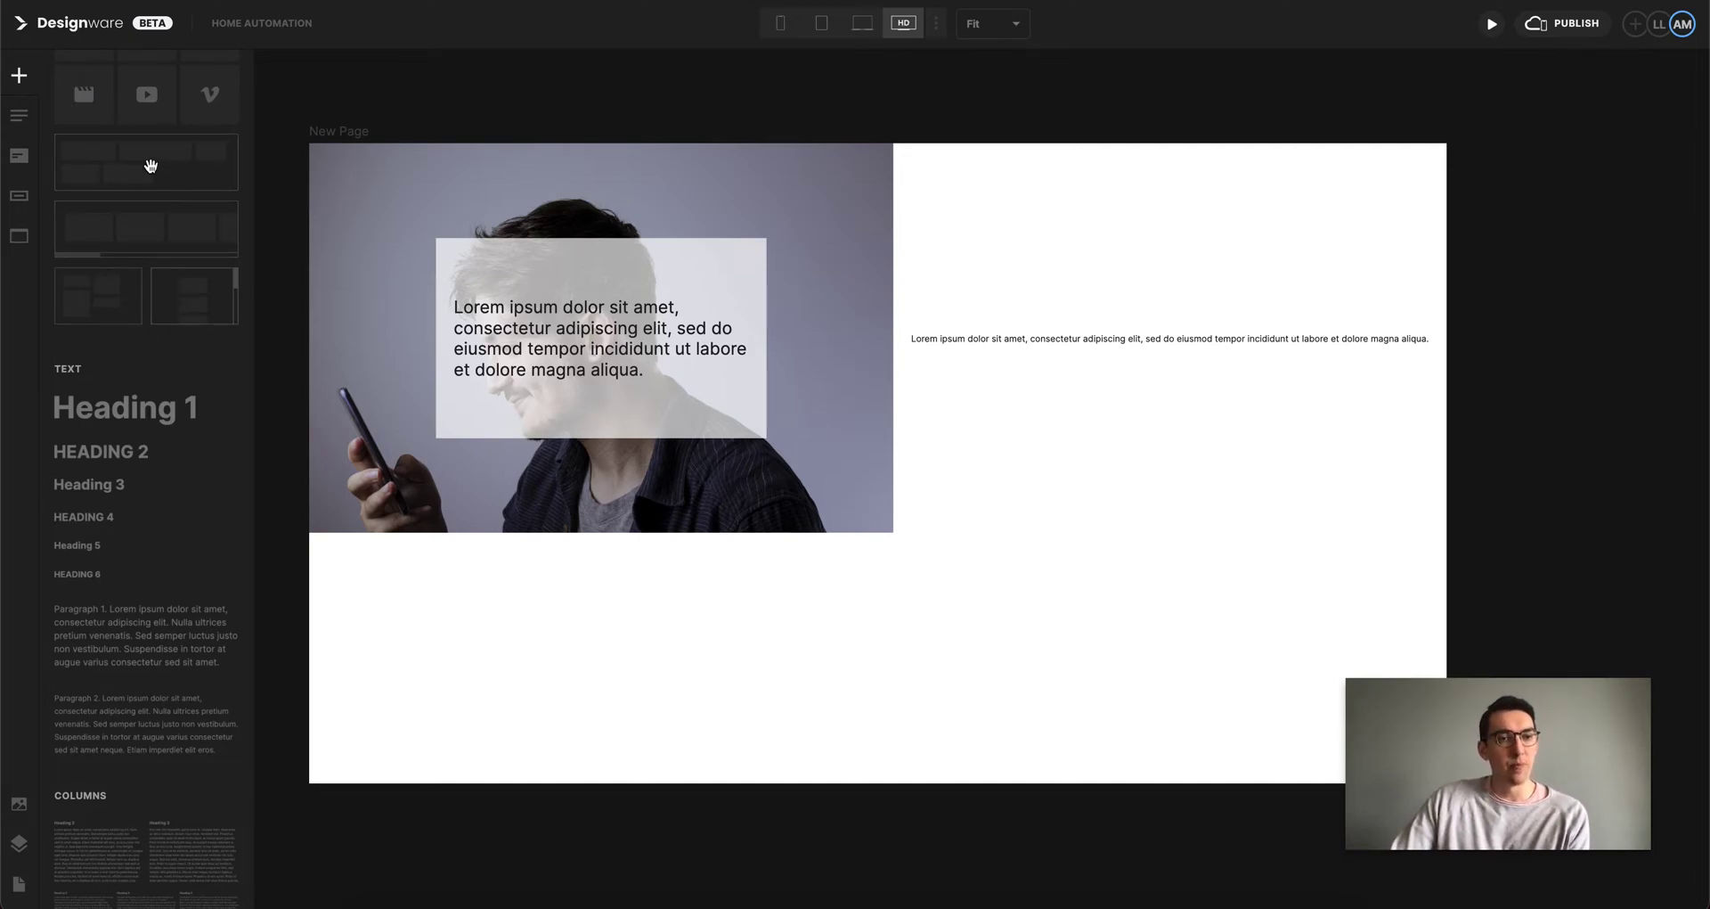
pyautogui.scroll(-4, 162, 390)
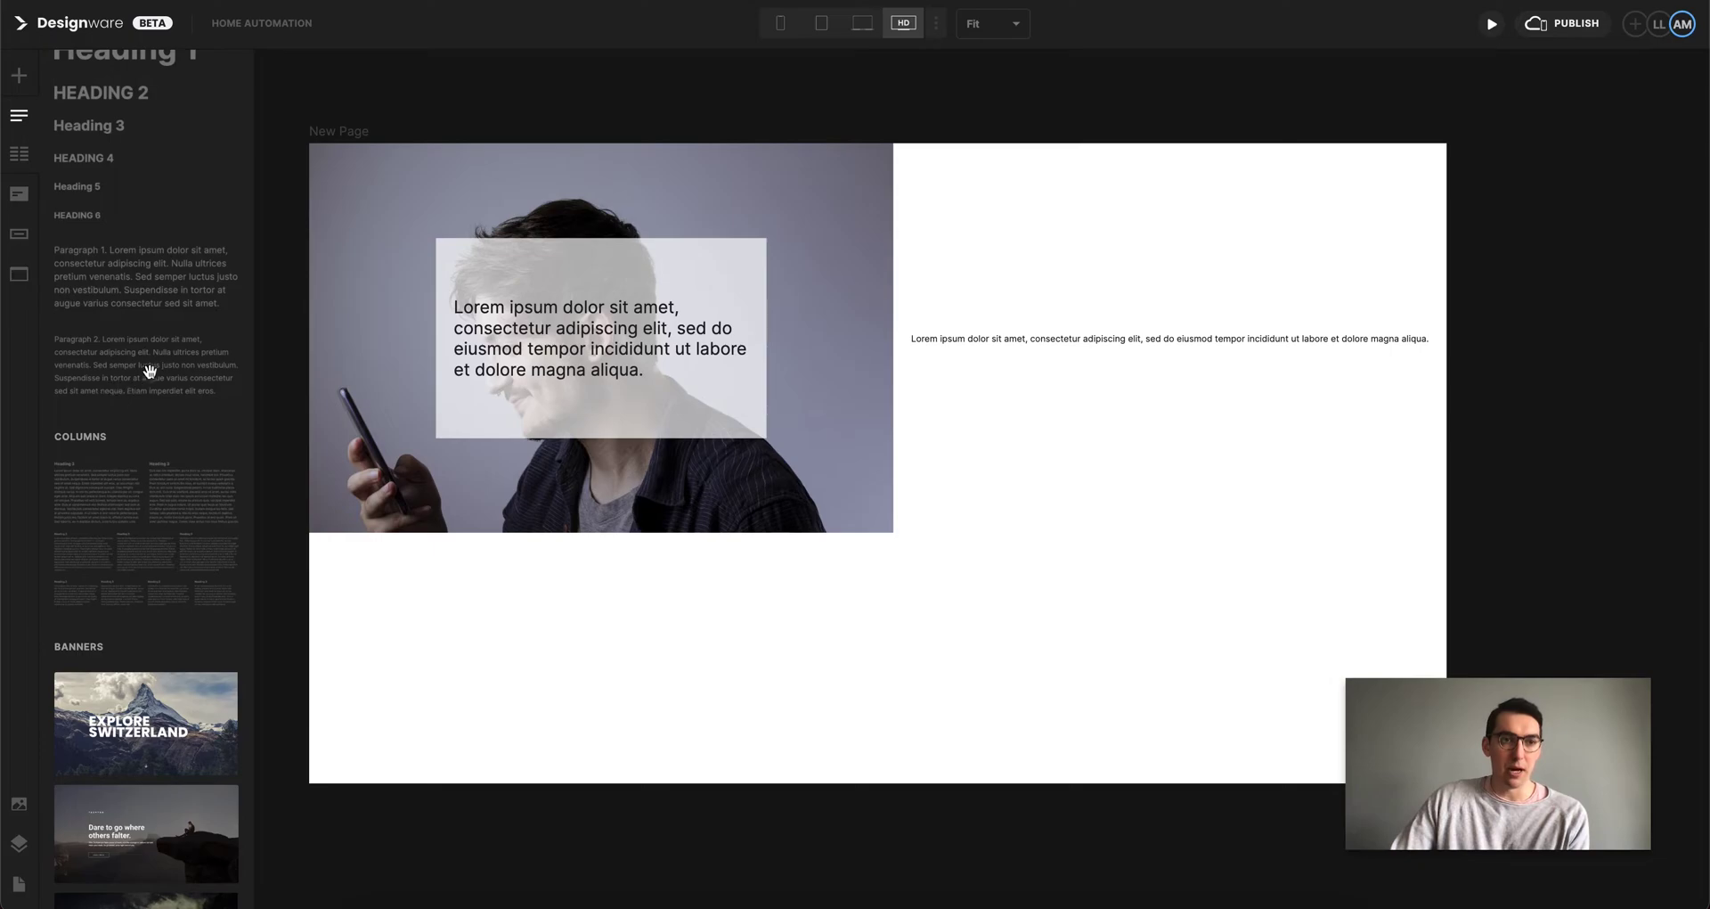
pyautogui.scroll(2, 107, 354)
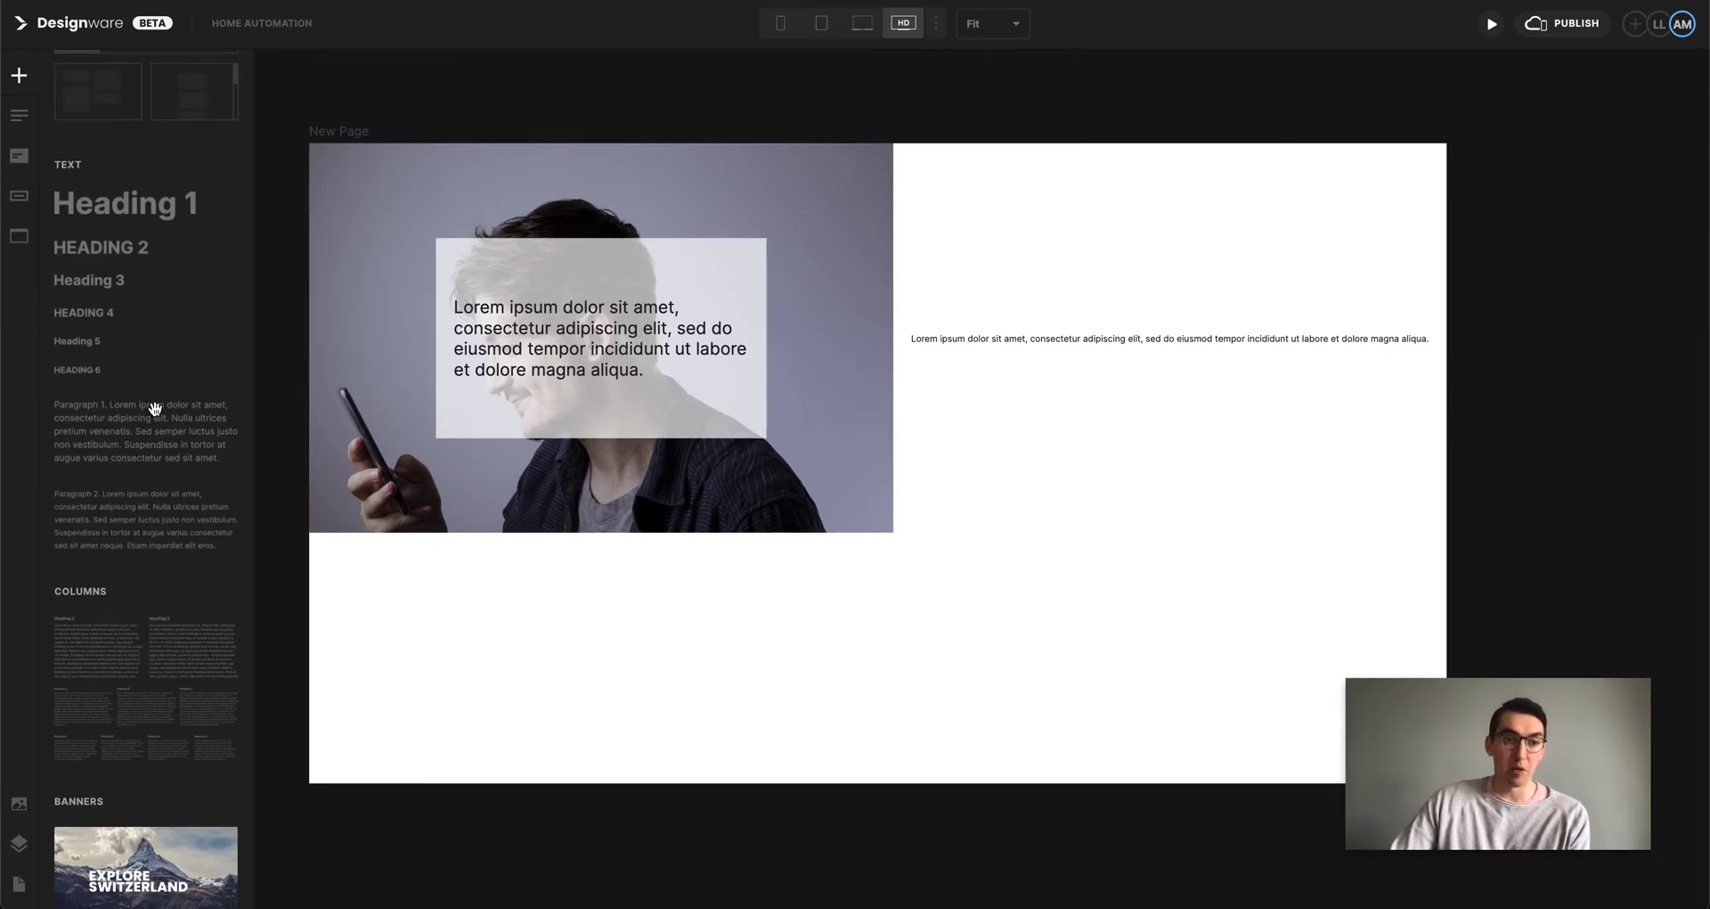
pyautogui.scroll(-4, 147, 429)
pyautogui.scroll(-4, 147, 429)
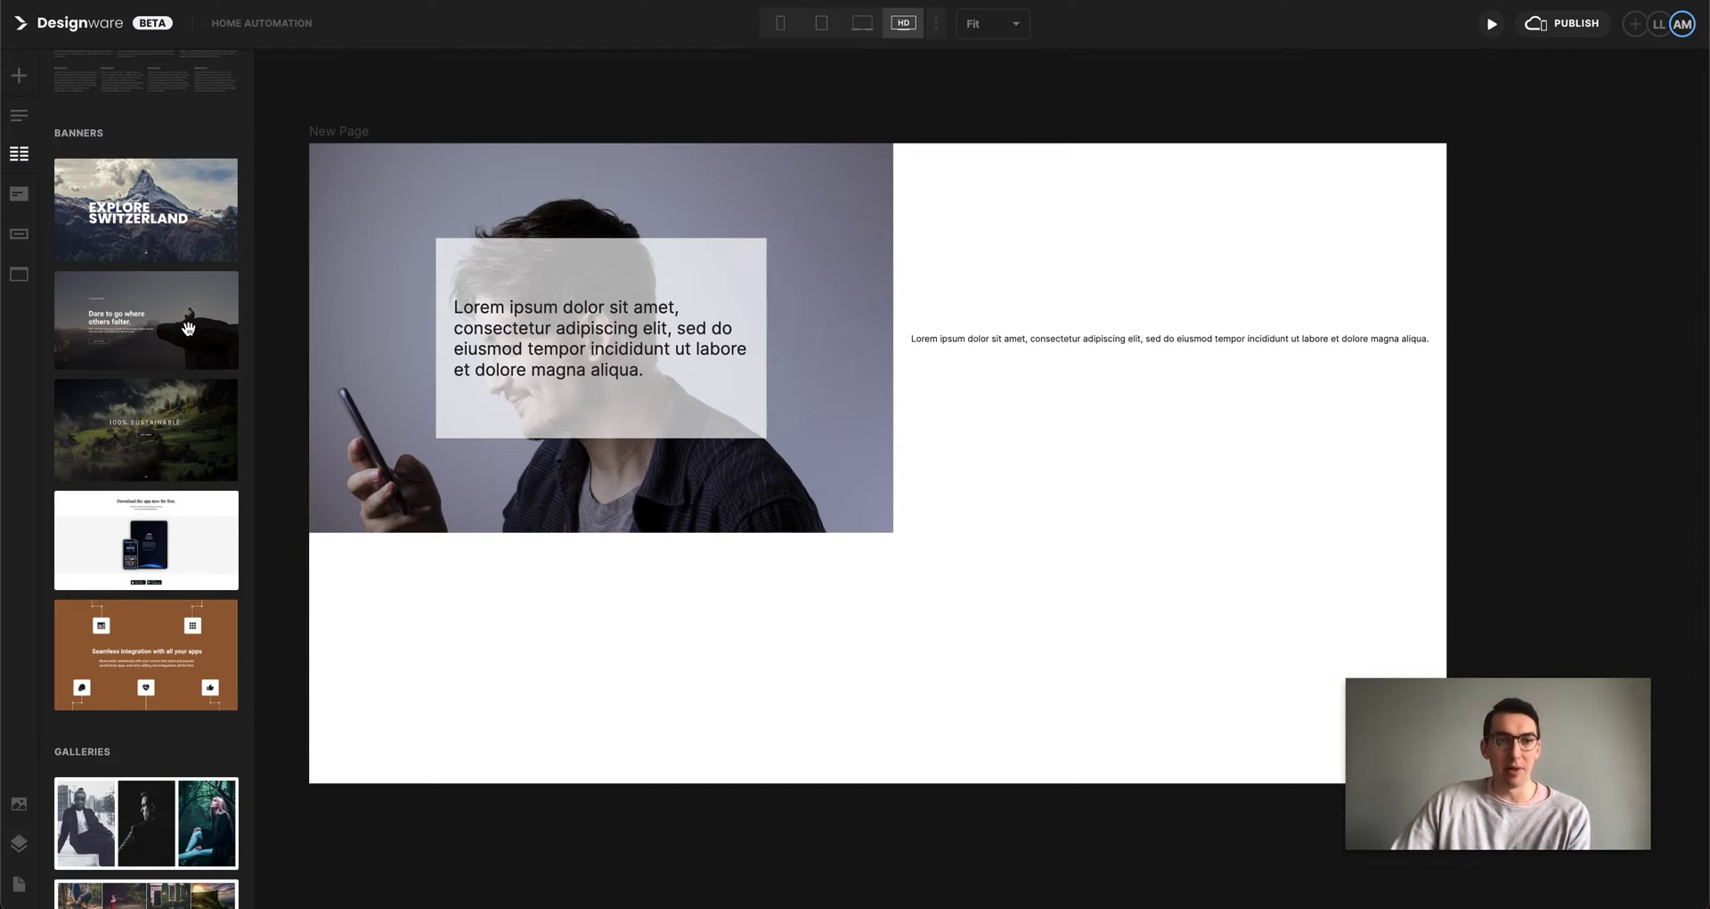
# Place the Tachyon banner below the photo section.
pyautogui.moveTo(188, 329); pyautogui.dragTo(690, 601)
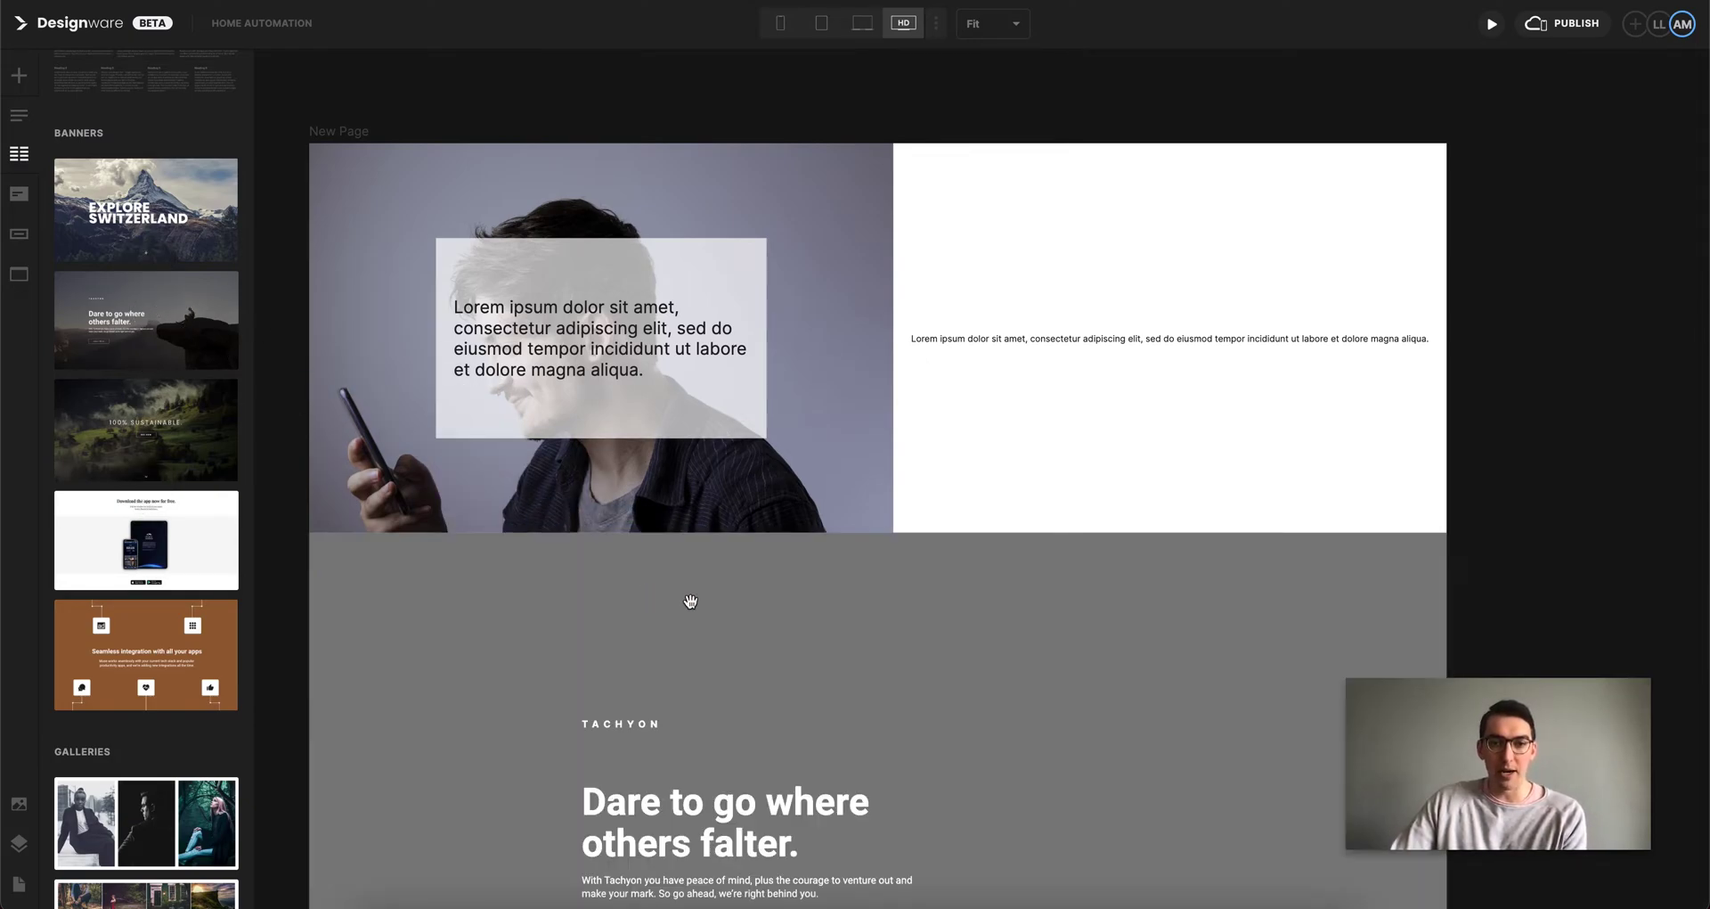
pyautogui.scroll(-2, 150, 611)
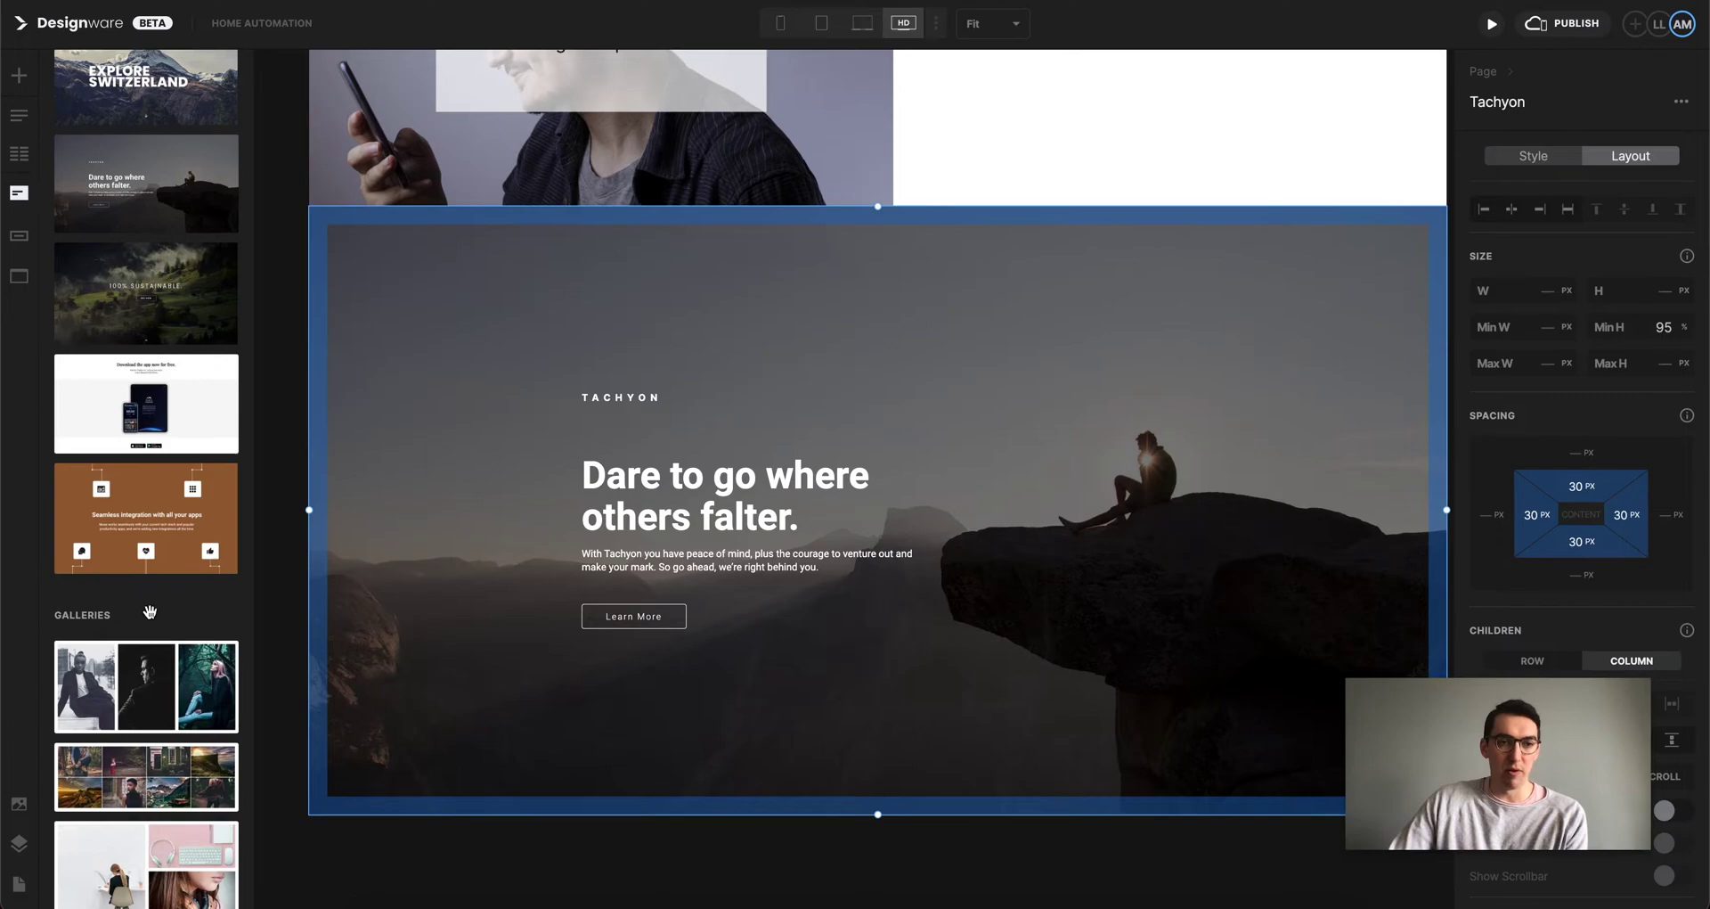
pyautogui.scroll(-3, 150, 611)
pyautogui.scroll(-2, 149, 611)
pyautogui.scroll(-3, 172, 531)
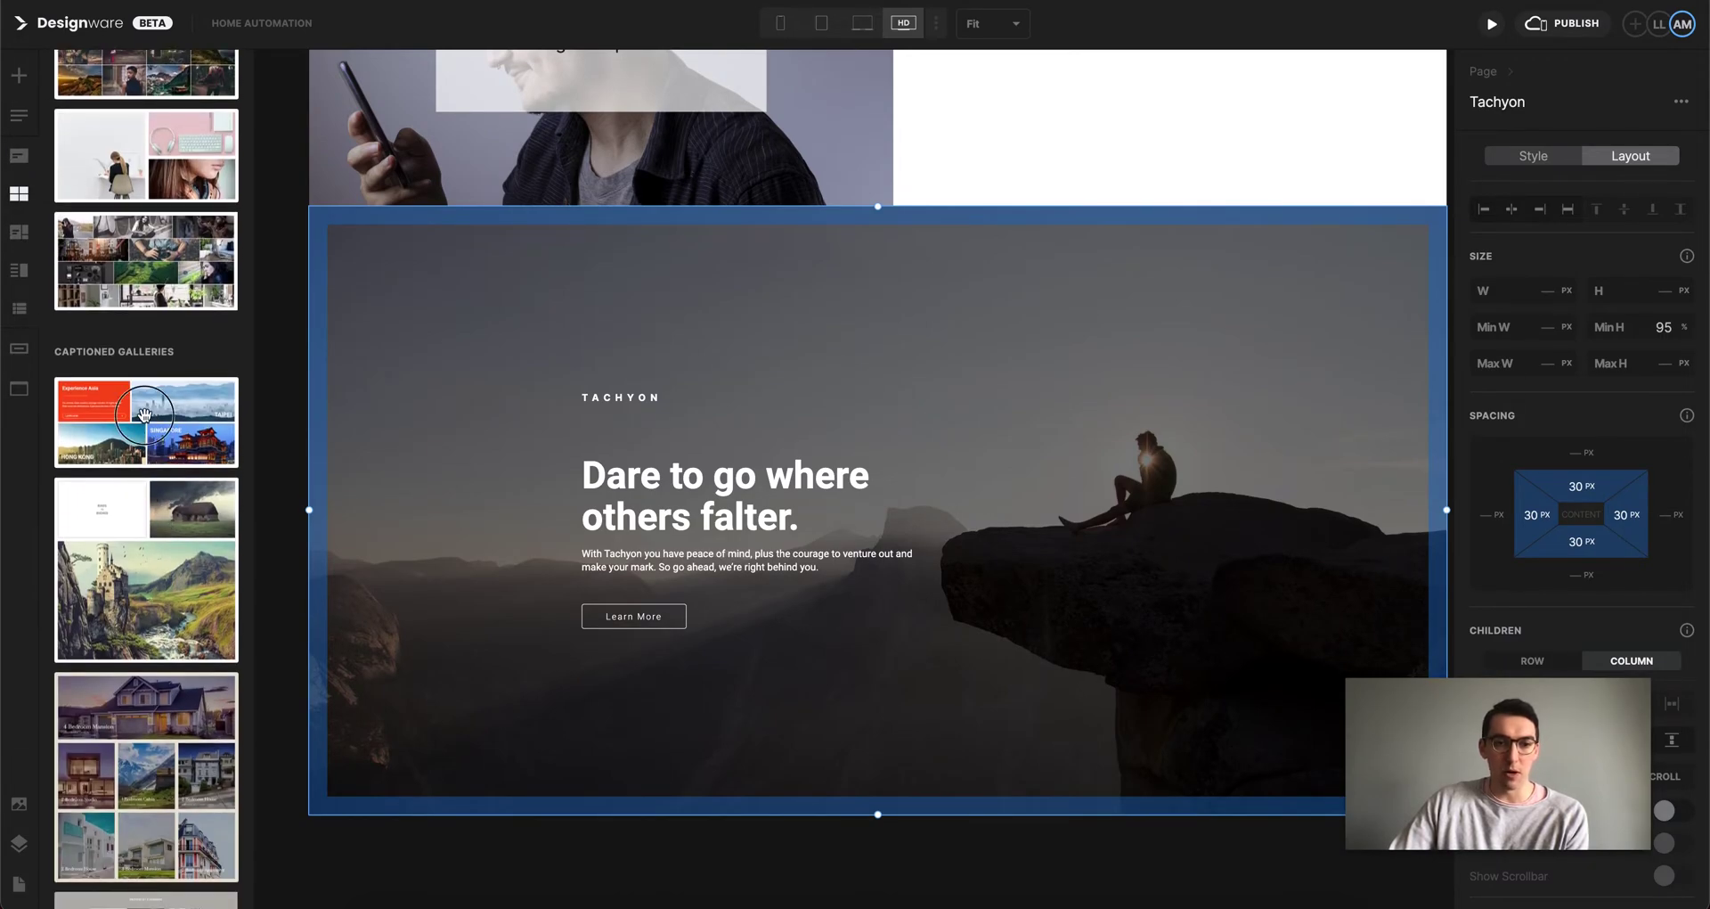
# Add the Experience Asia captioned gallery beneath the Tachyon banner.
pyautogui.moveTo(145, 415); pyautogui.dragTo(622, 768)
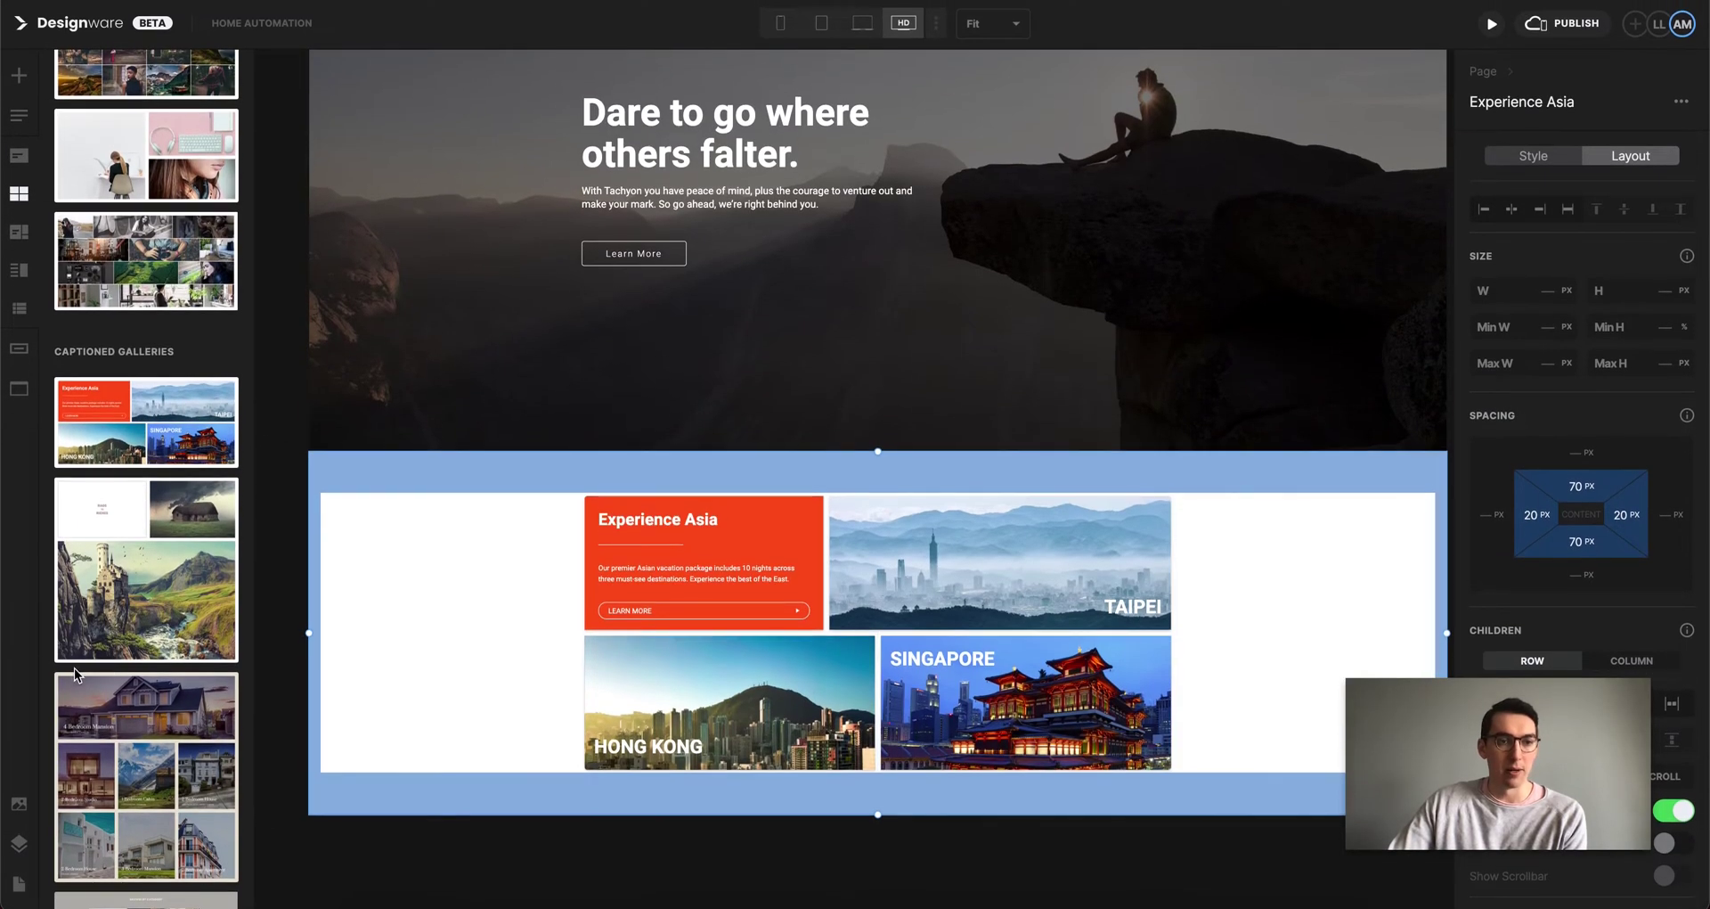
pyautogui.scroll(-10, 73, 666)
pyautogui.scroll(-10, 107, 668)
pyautogui.scroll(-5, 135, 670)
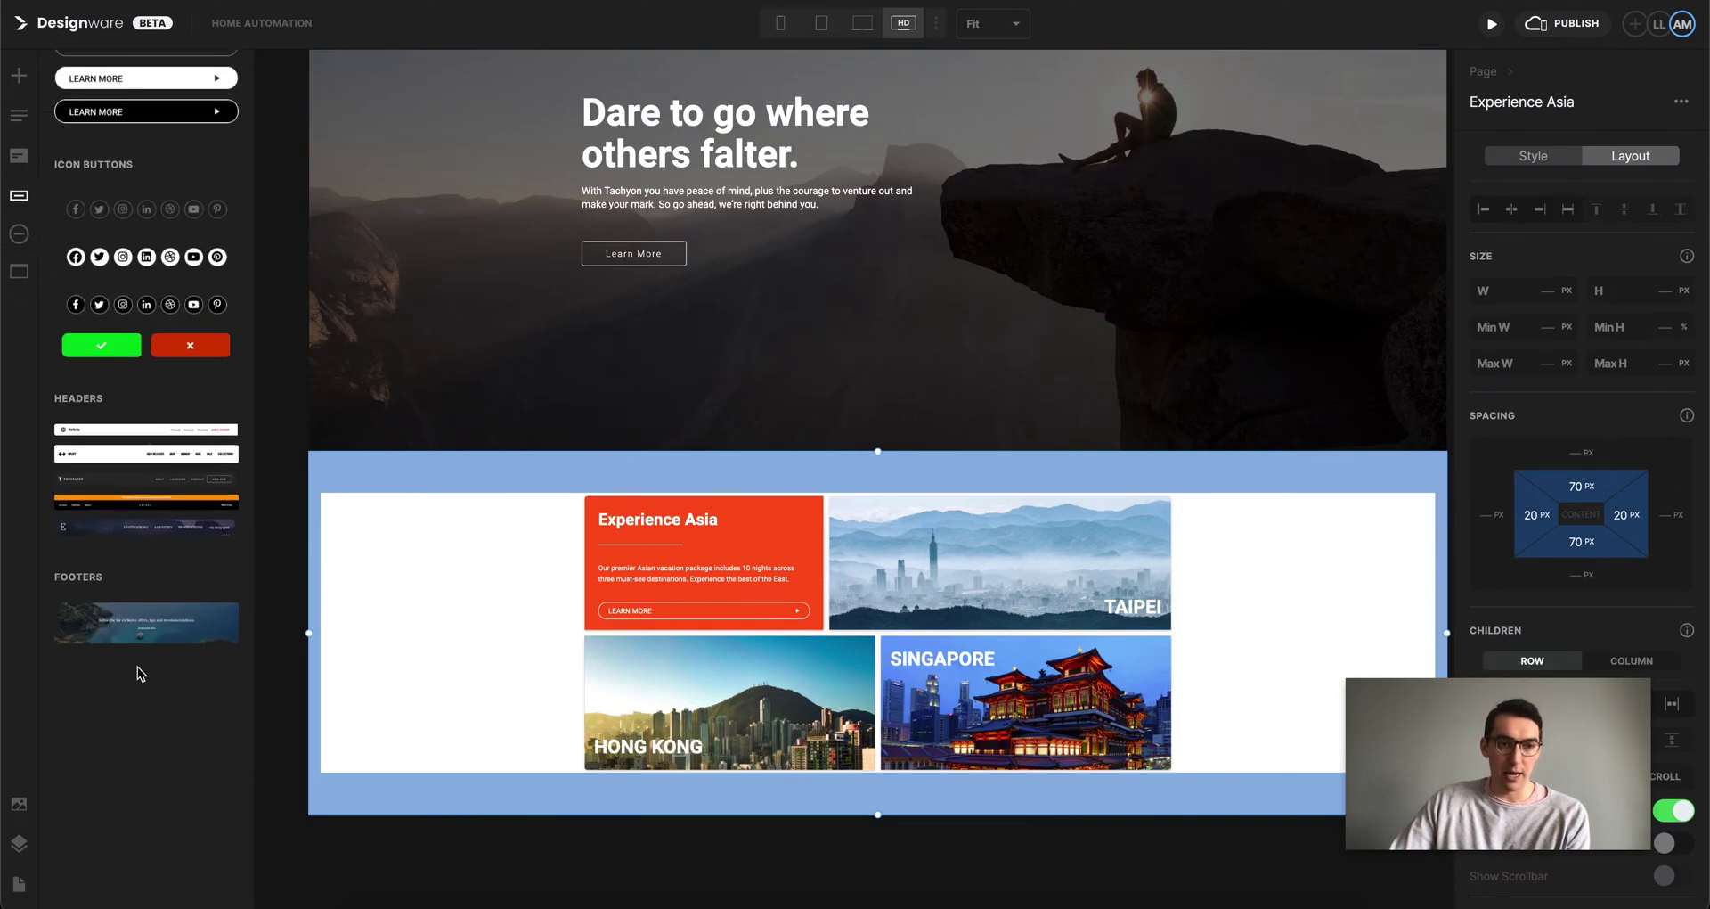
pyautogui.scroll(1, 137, 666)
# Drop a subscribe footer at the bottom of the page.
pyautogui.moveTo(139, 687); pyautogui.dragTo(641, 835)
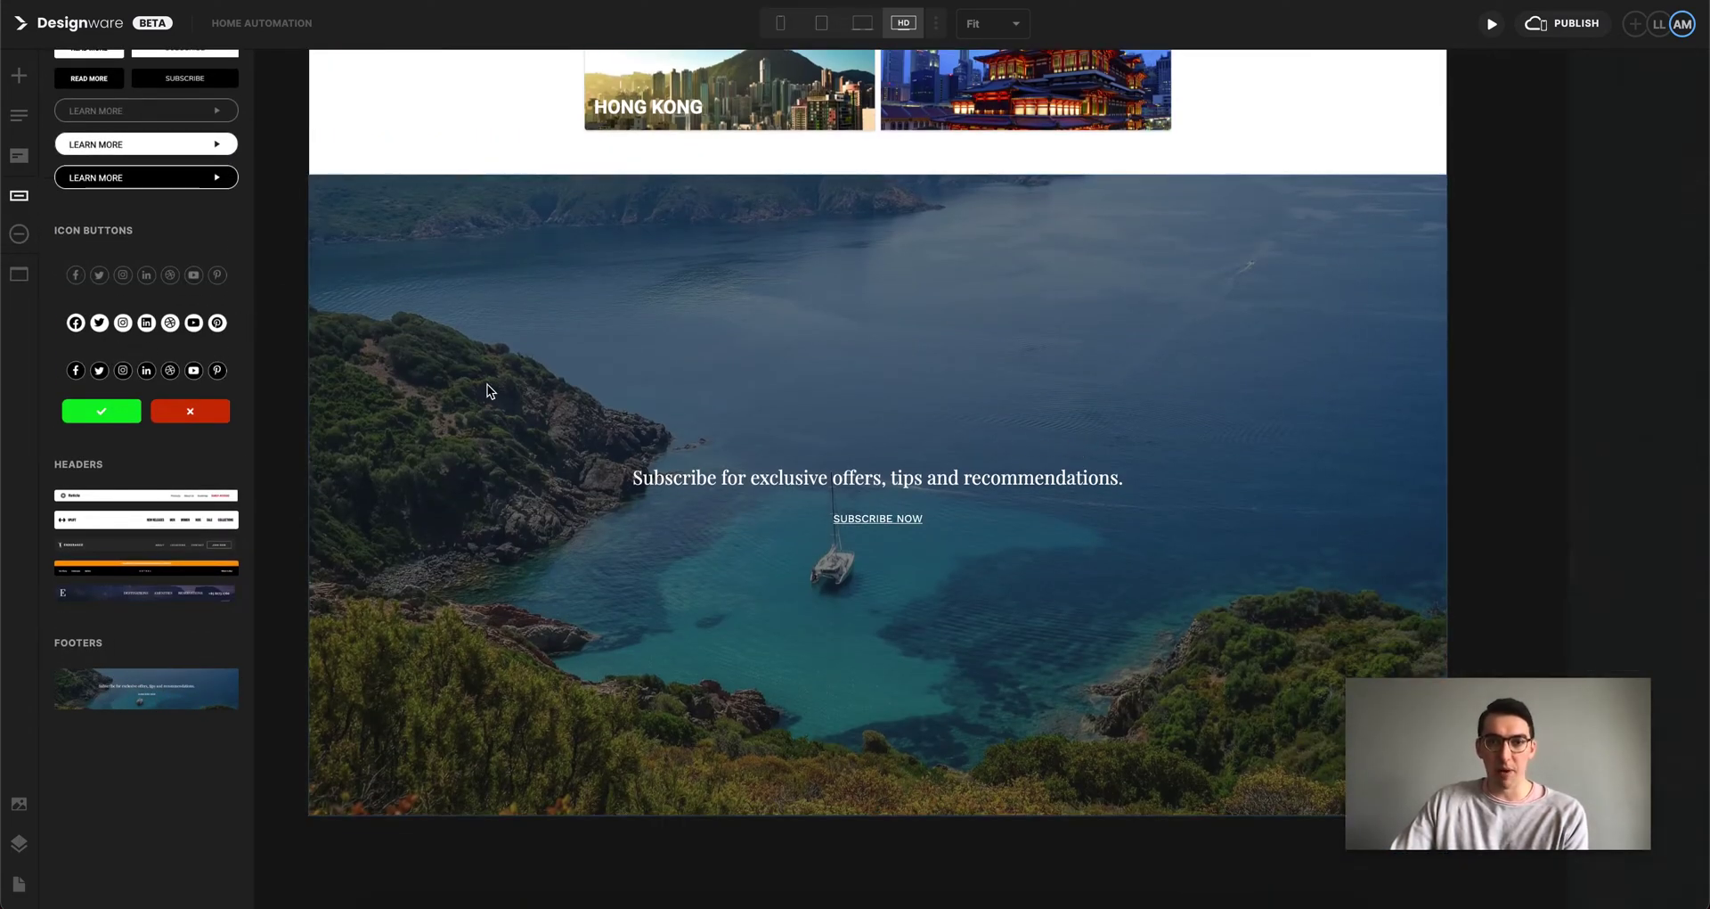
pyautogui.scroll(15, 488, 383)
pyautogui.scroll(-5, 488, 392)
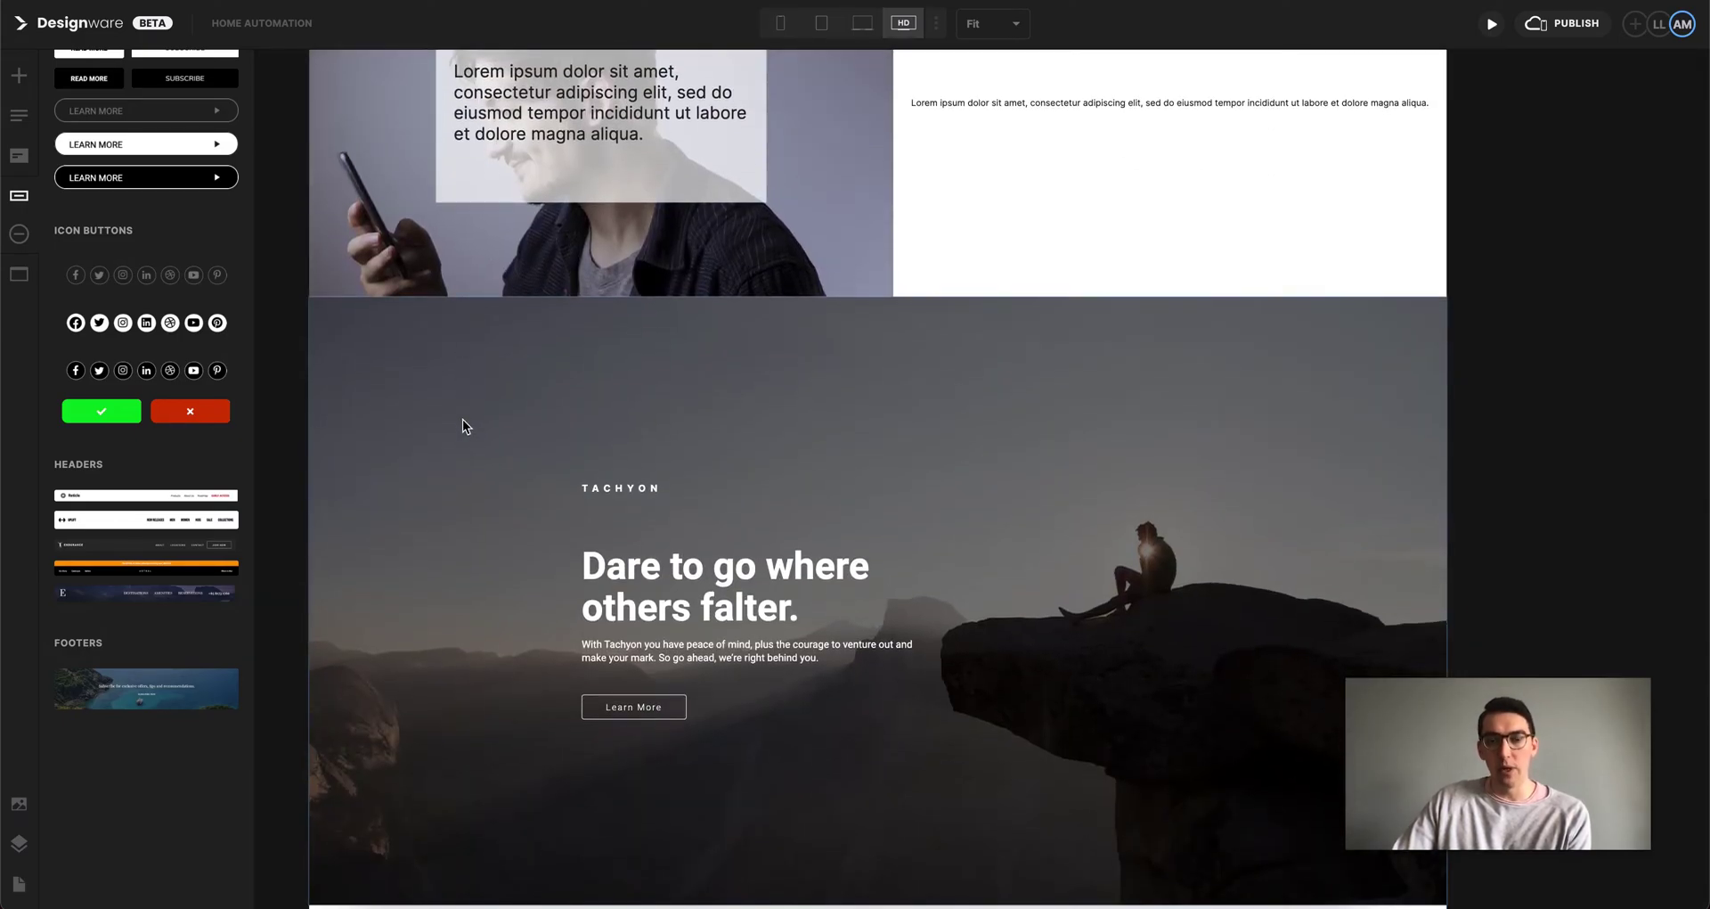
pyautogui.scroll(2, 464, 447)
pyautogui.scroll(-1, 464, 451)
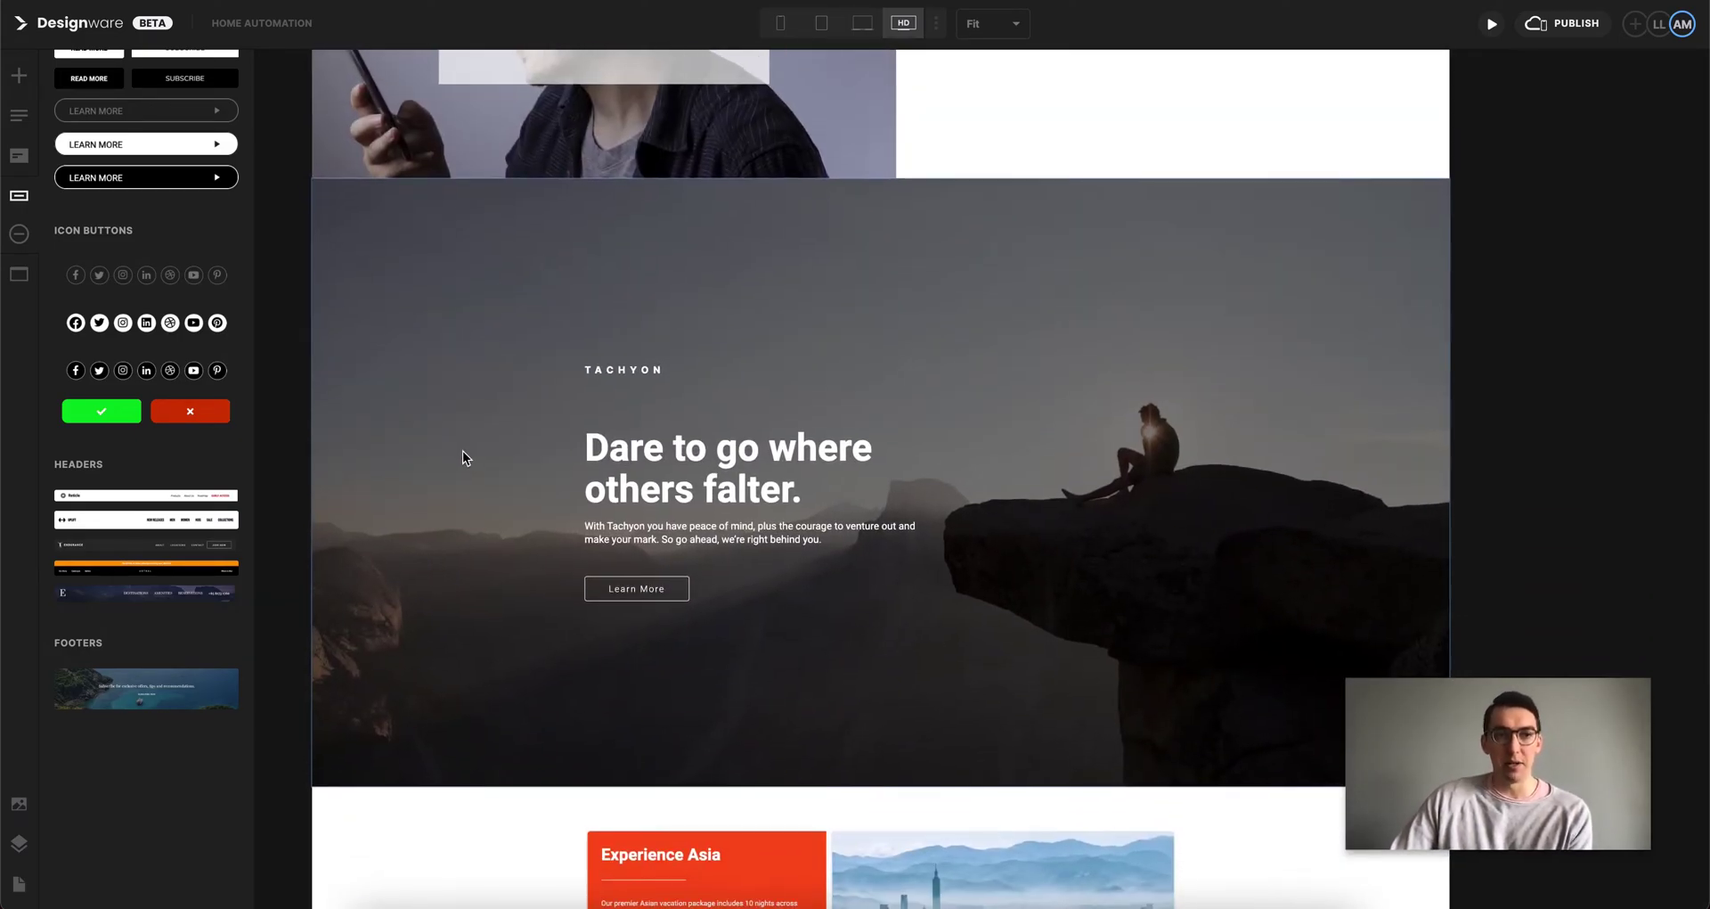
pyautogui.scroll(5, 100, 436)
pyautogui.scroll(5, 103, 434)
pyautogui.click(19, 75)
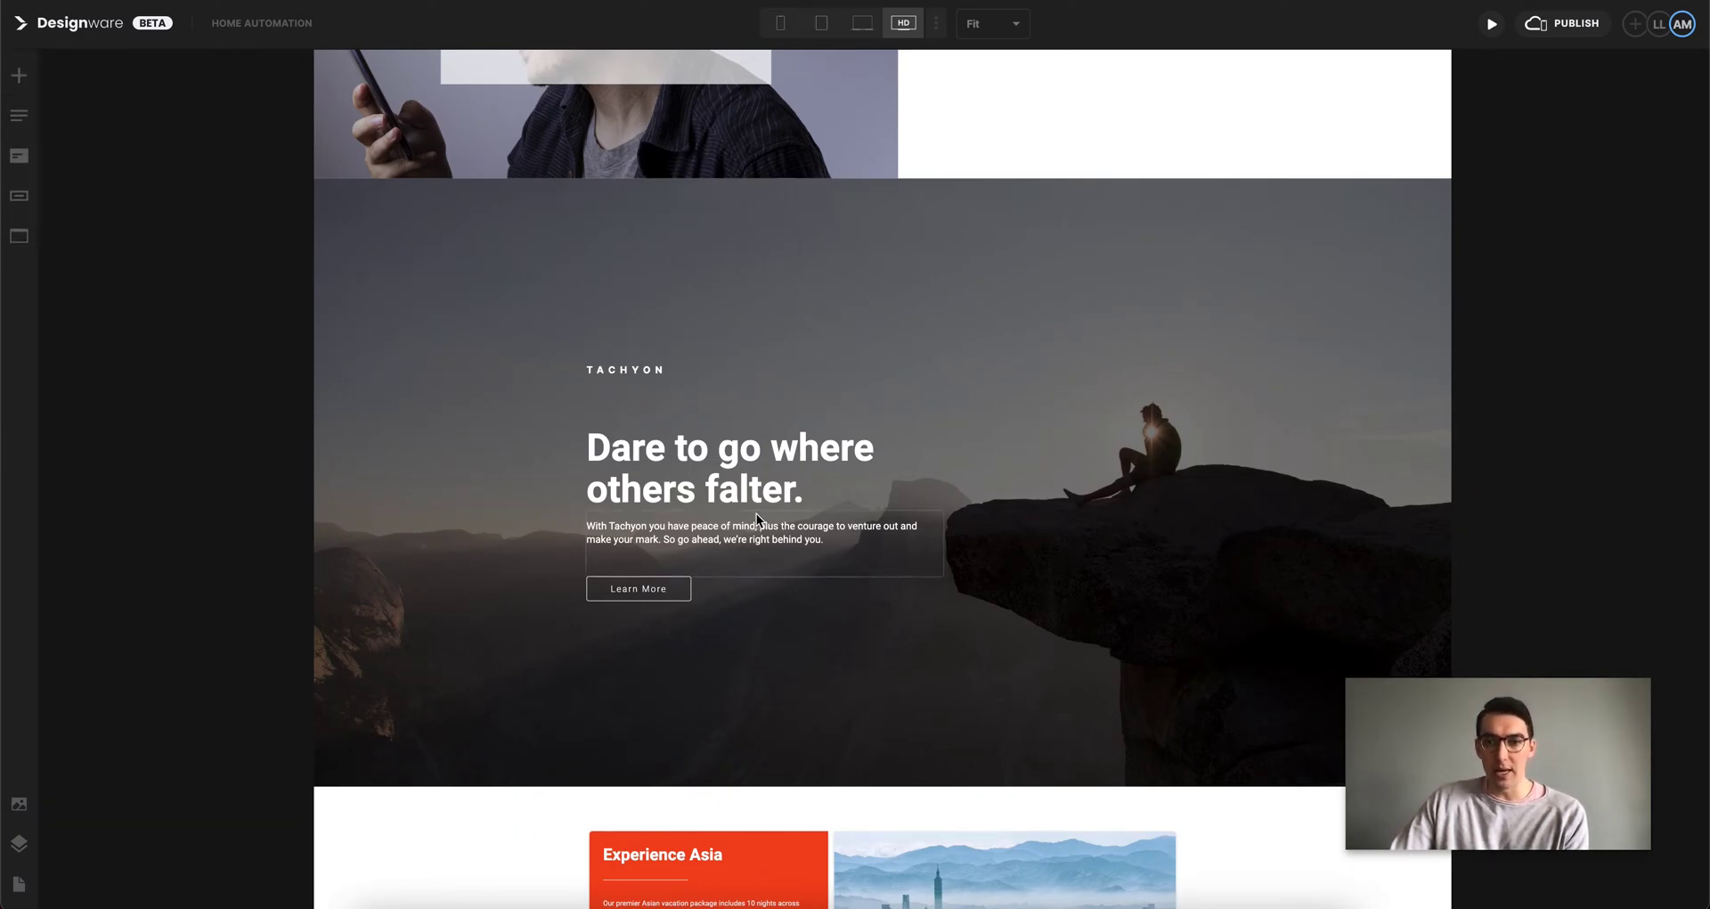
# Insert a custom HTML block reading Hello World below the photo section.
pyautogui.scroll(4, 980, 516)
pyautogui.click(1136, 452)
pyautogui.scroll(-1, 1024, 490)
pyautogui.hscroll(1, 1024, 490)
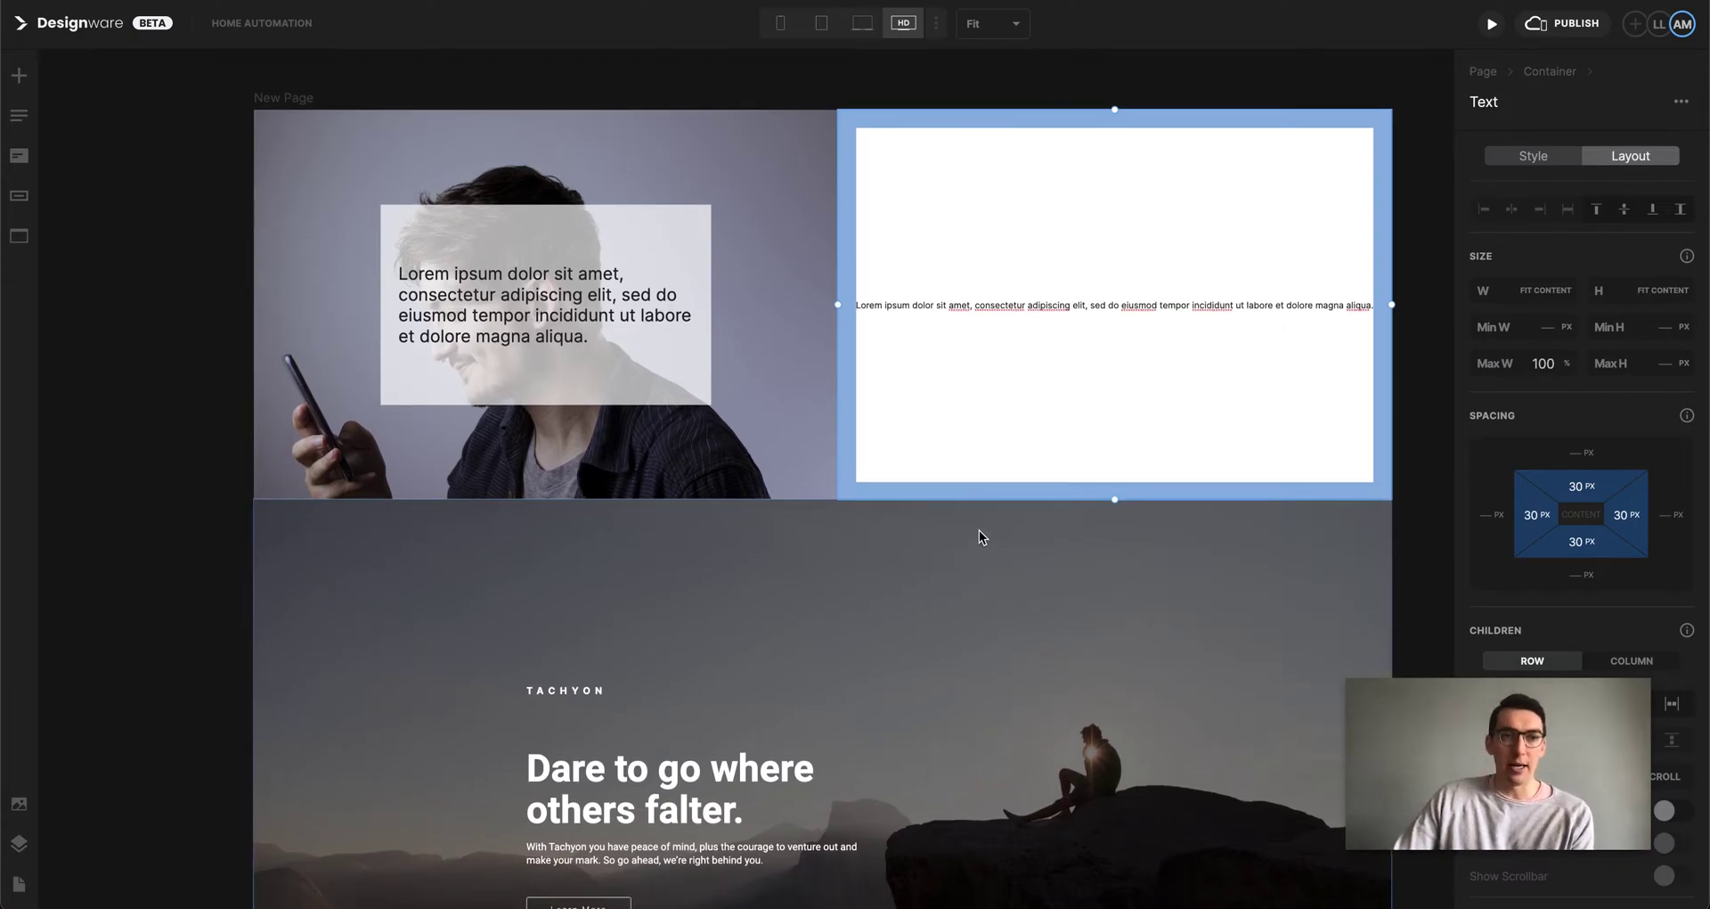
pyautogui.click(19, 77)
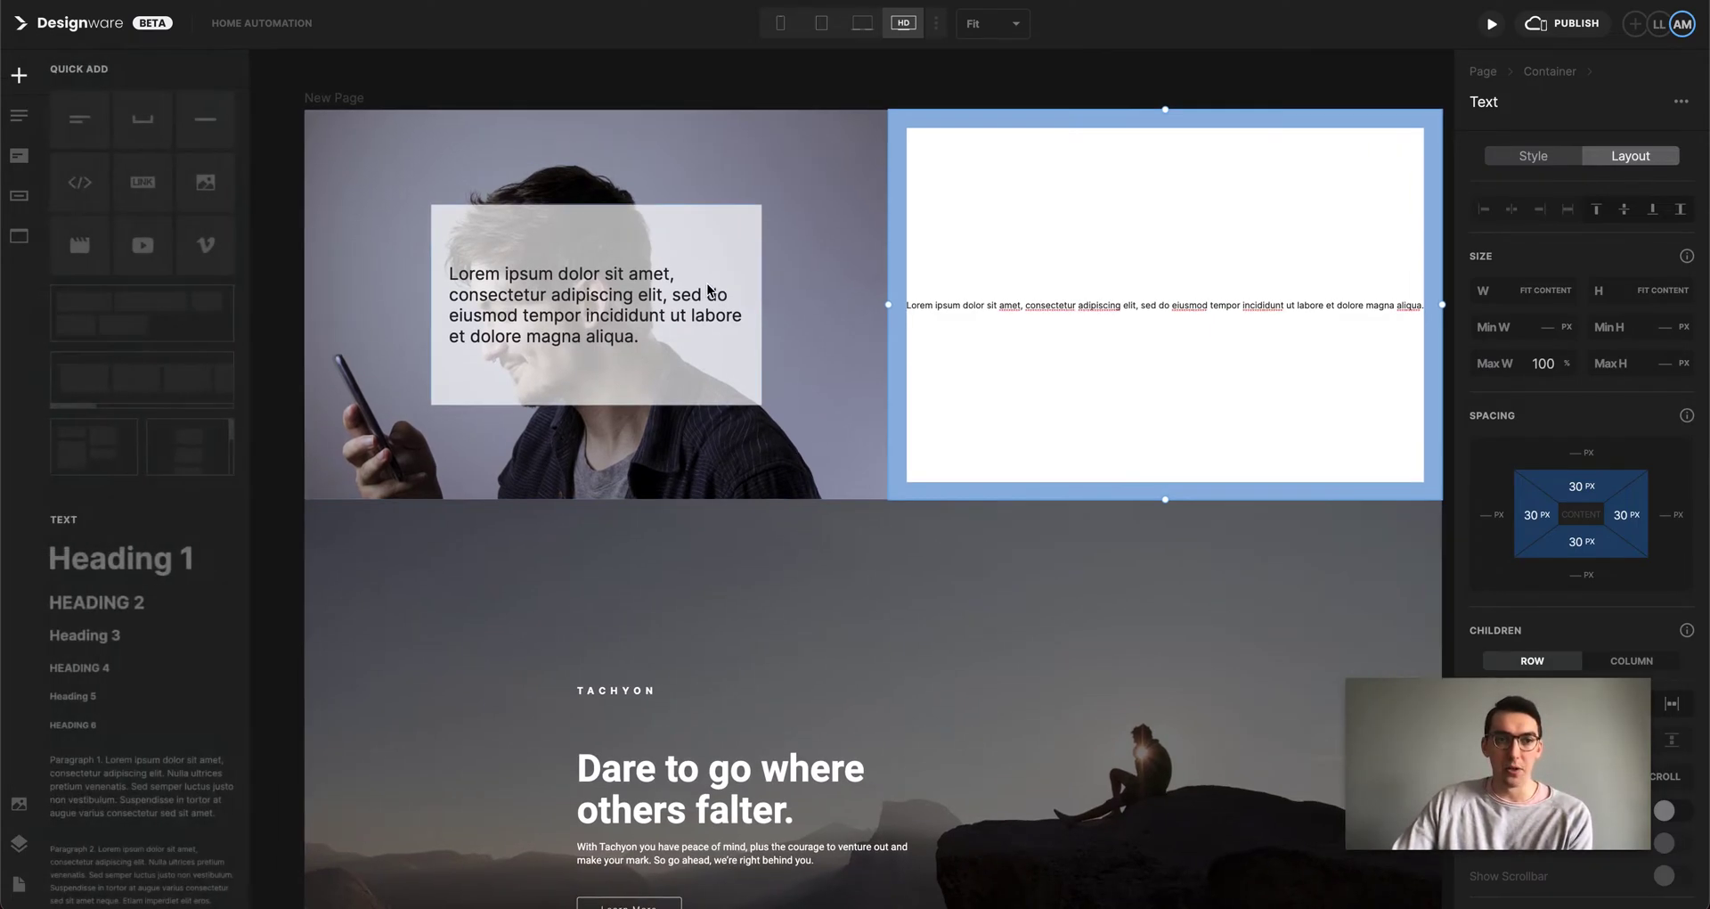
pyautogui.moveTo(70, 180); pyautogui.dragTo(597, 535)
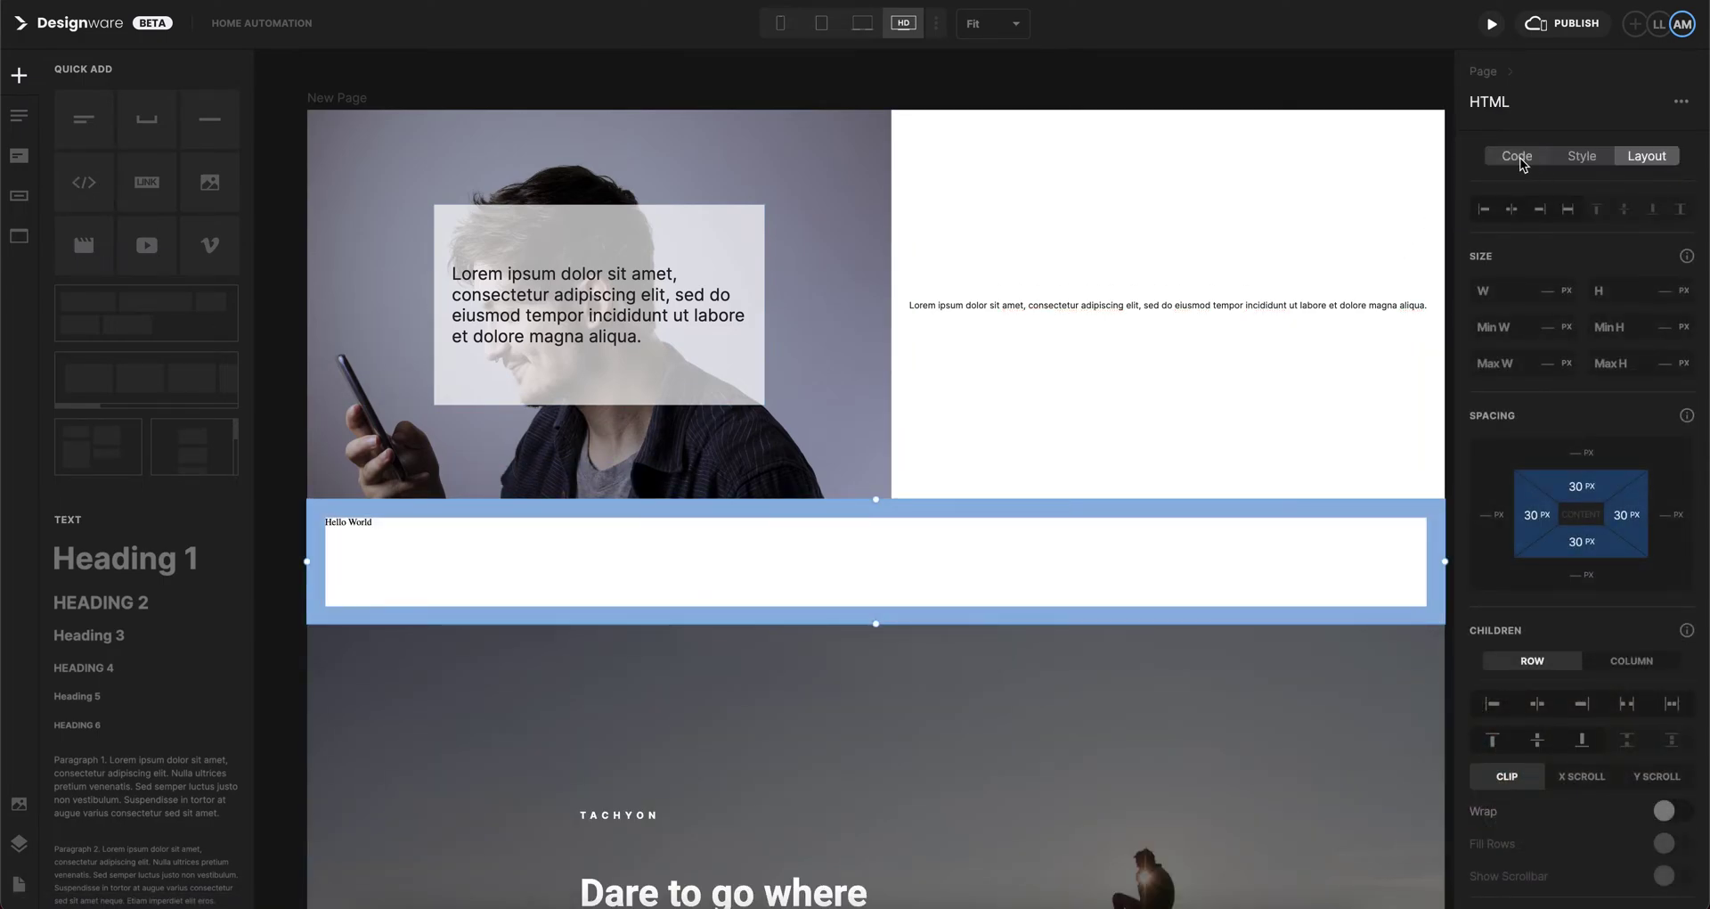
# Show the Hello World block's code in a temporarily widened properties panel.
pyautogui.click(1517, 157)
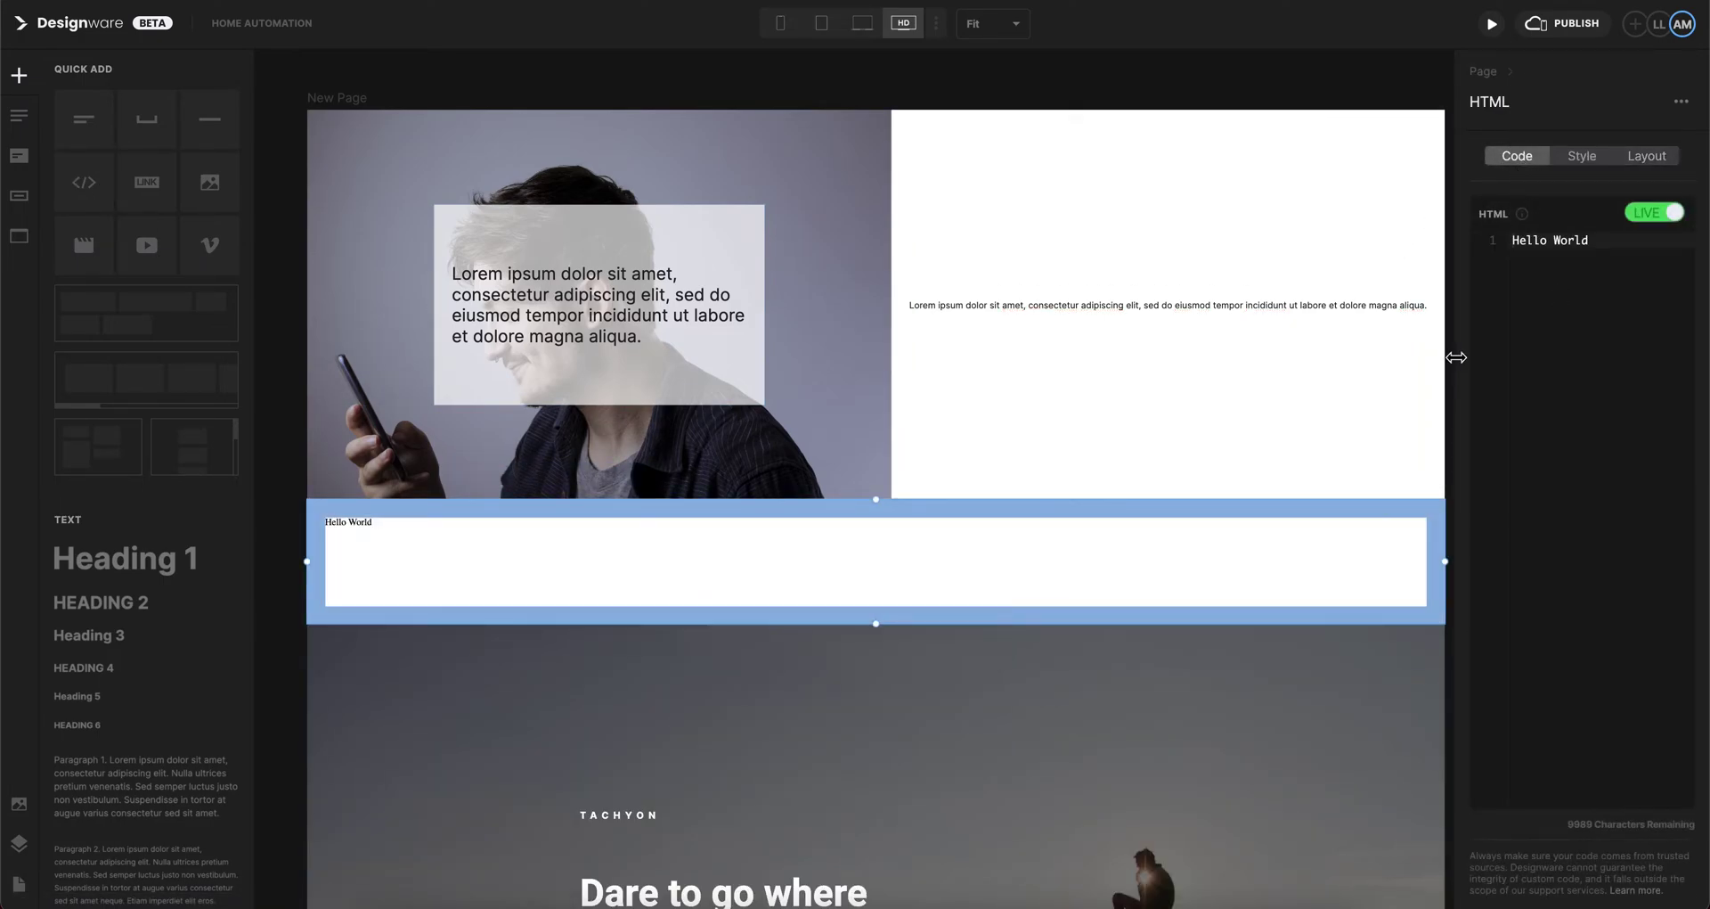
pyautogui.moveTo(1457, 357); pyautogui.dragTo(1061, 397)
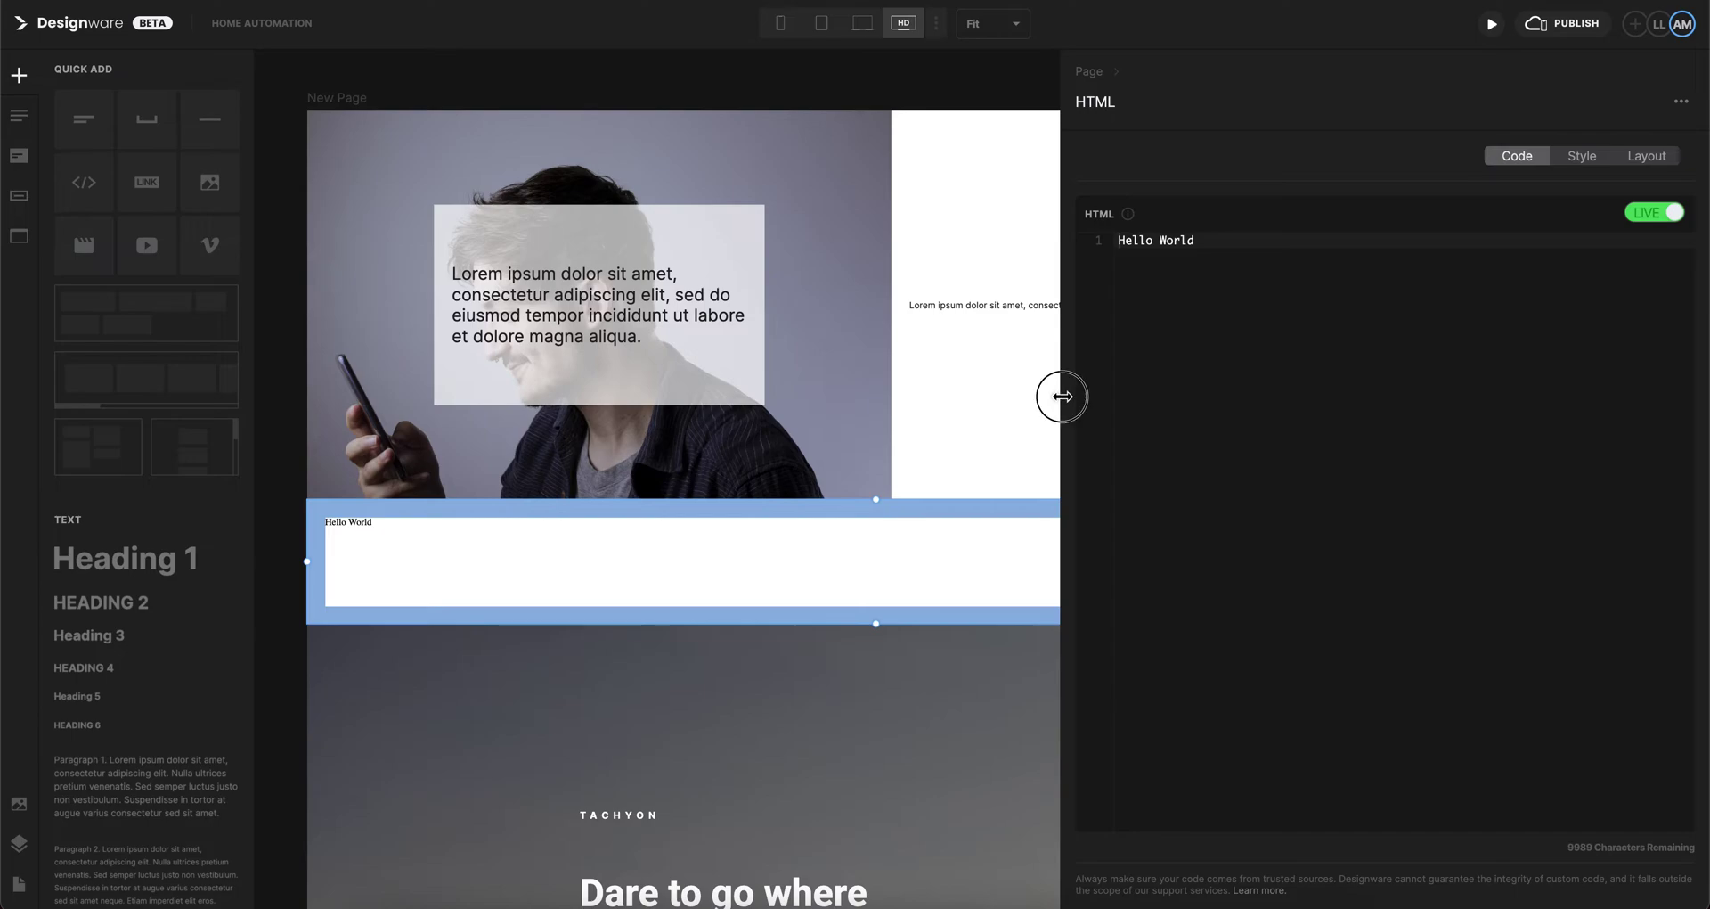
pyautogui.moveTo(1061, 392); pyautogui.dragTo(1577, 360)
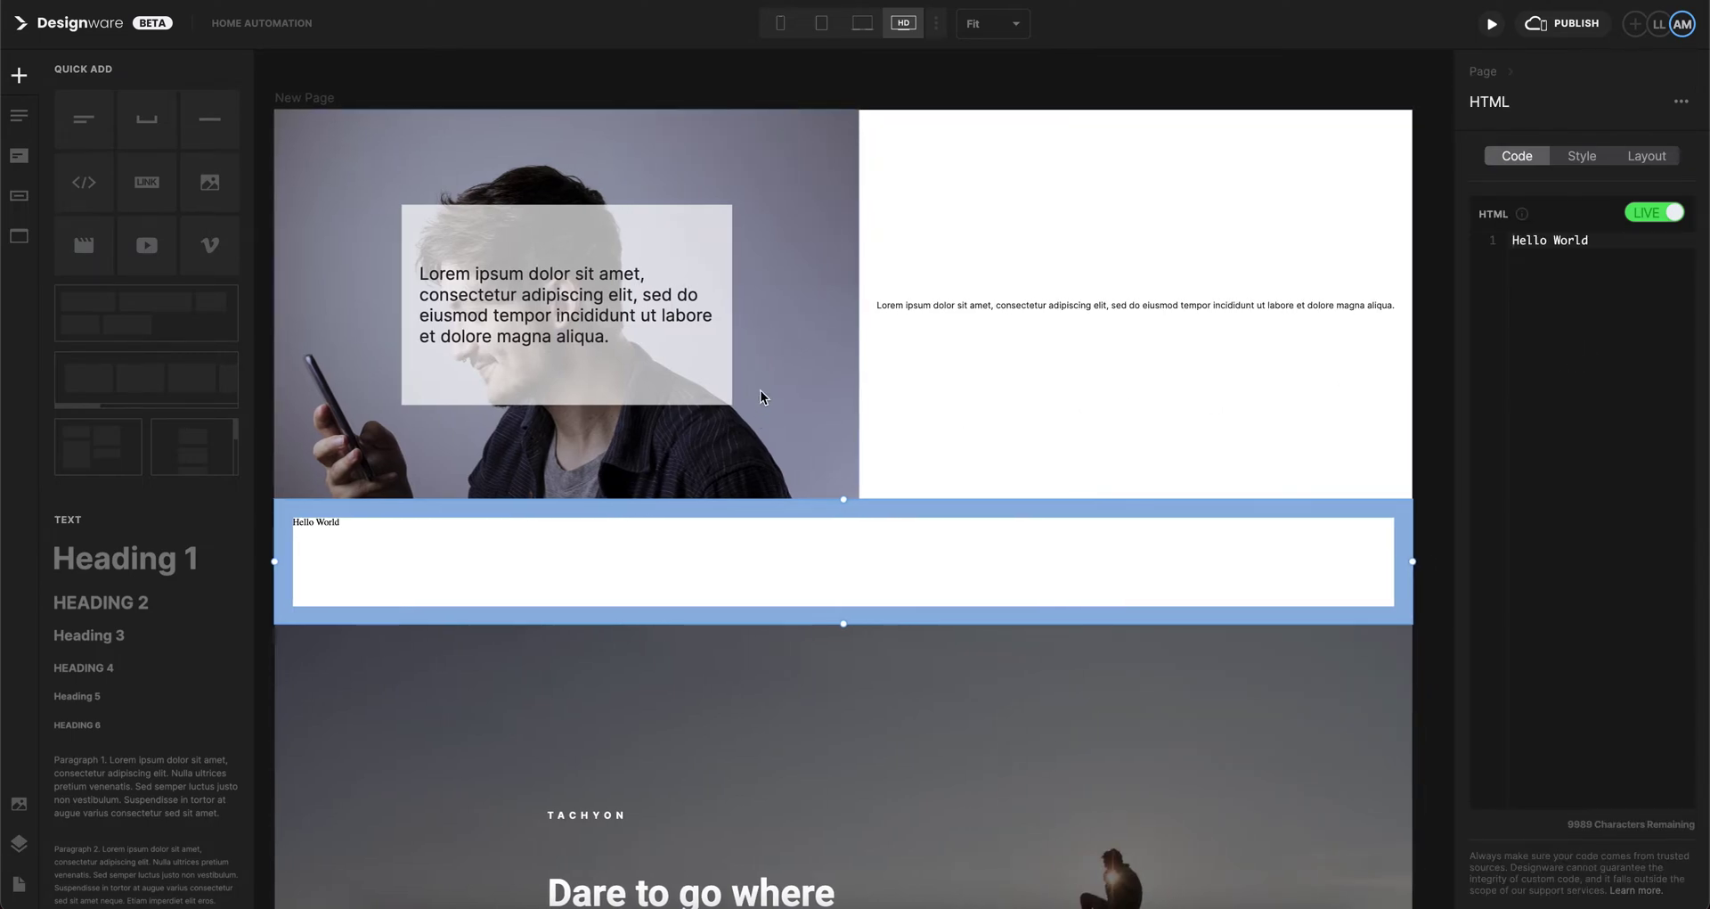
pyautogui.click(1037, 478)
# Delete the Hello World HTML block, the right-hand text column and the Lorem text box.
pyautogui.click(886, 550)
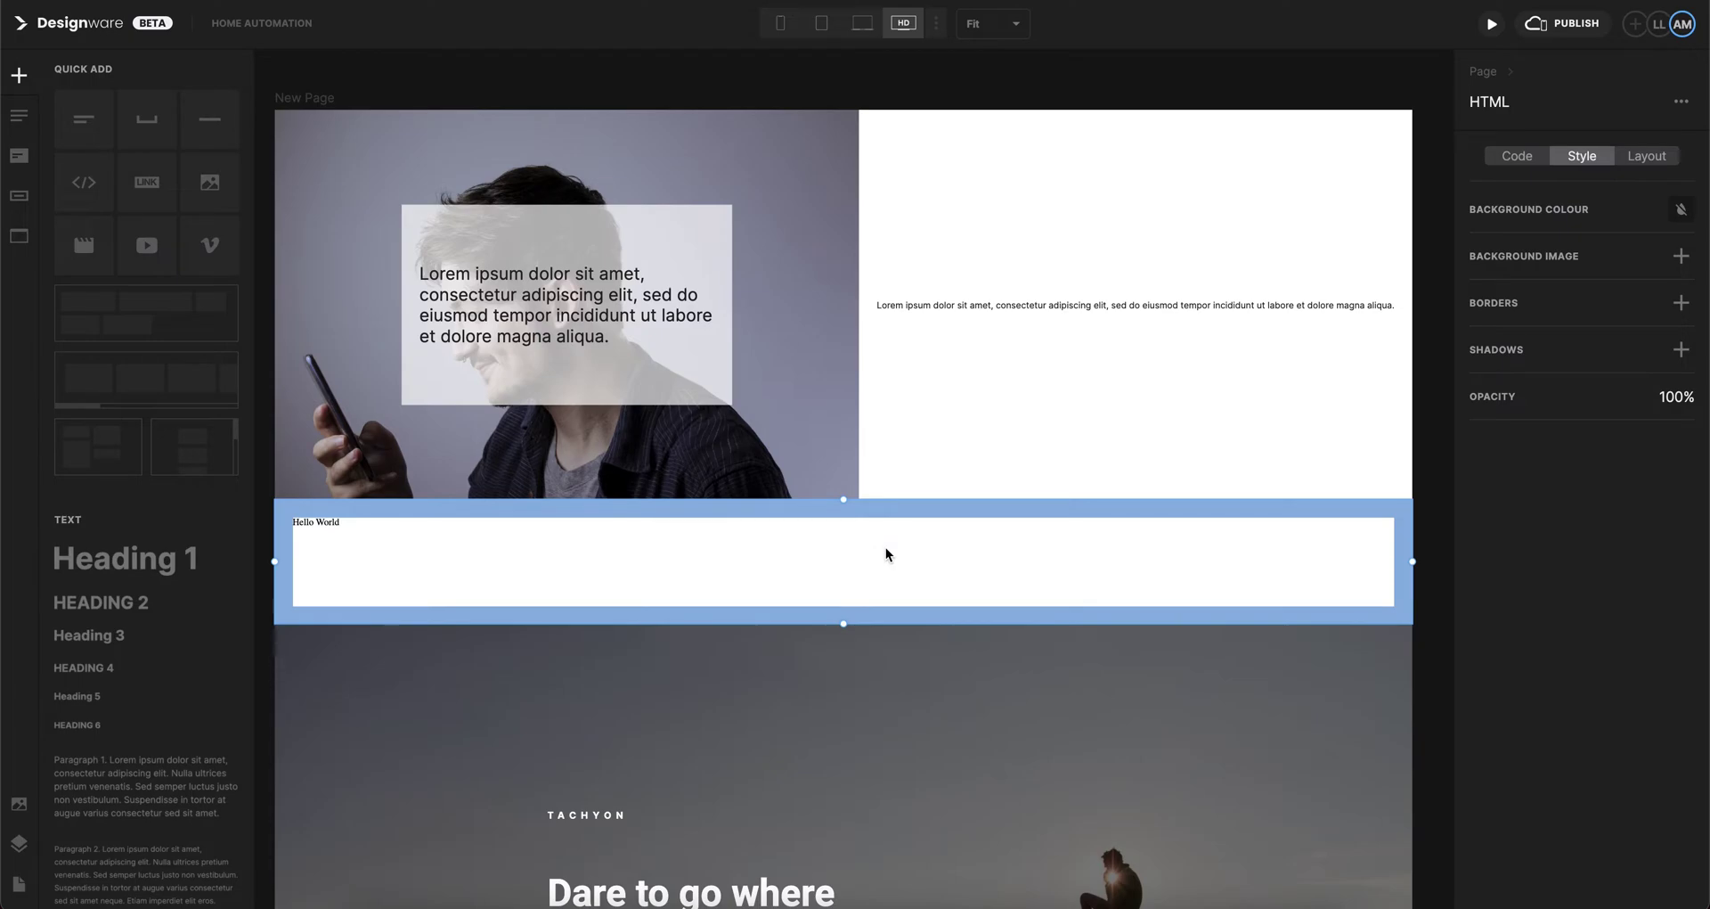
pyautogui.press('Delete')
pyautogui.click(1086, 417)
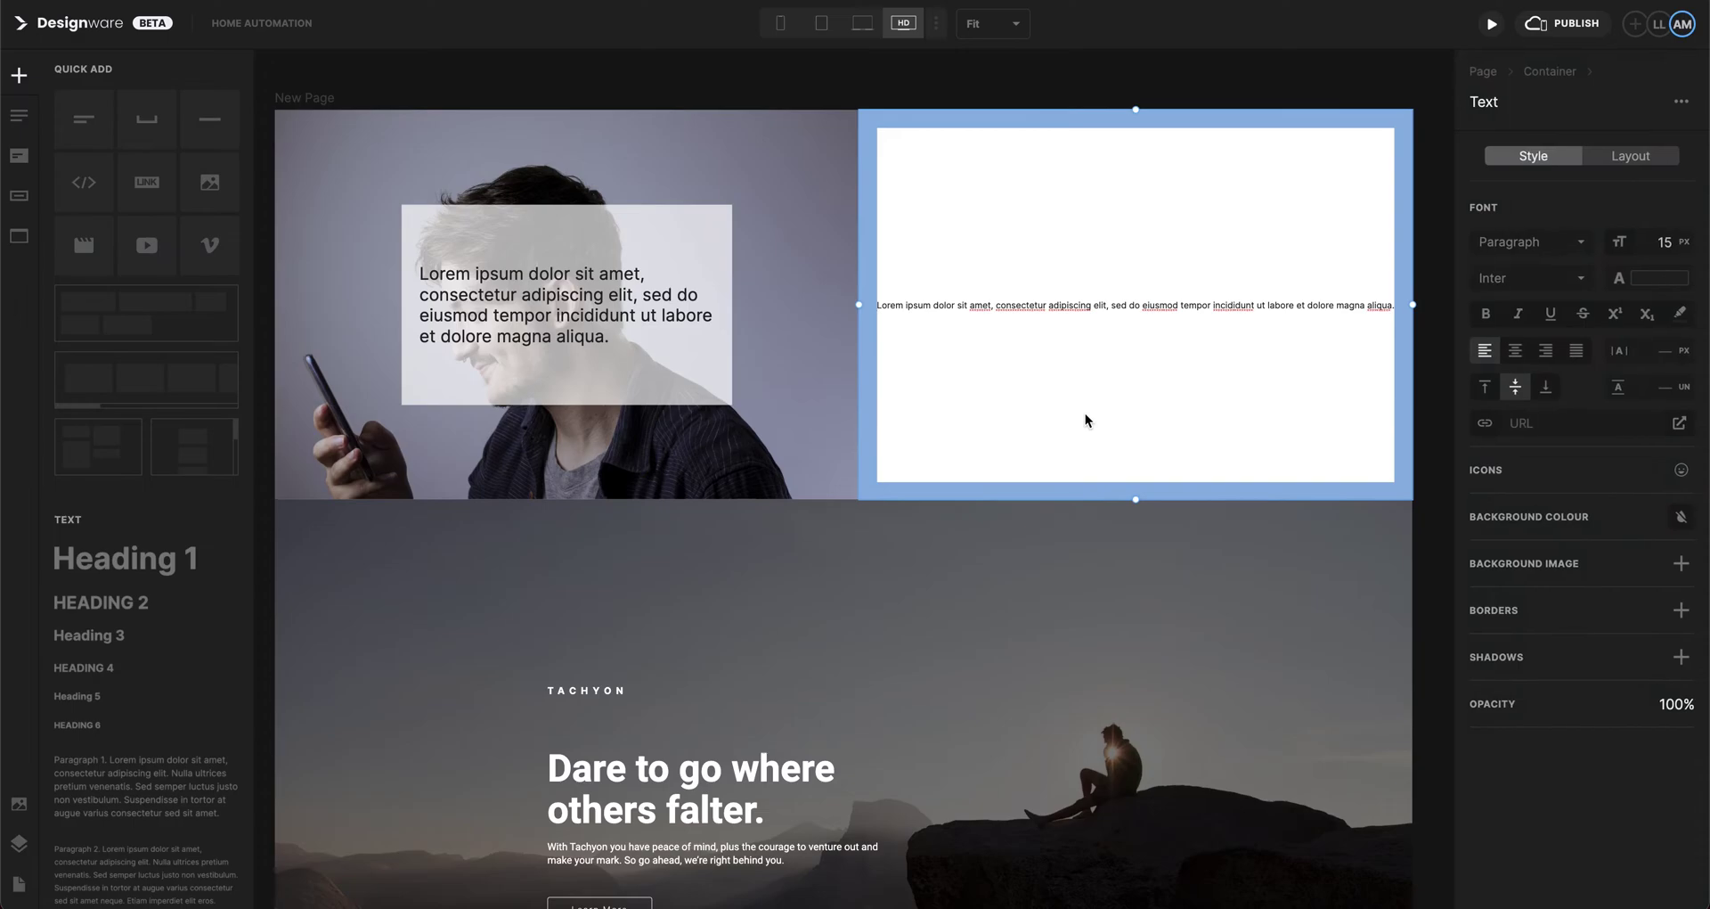
pyautogui.press('Delete')
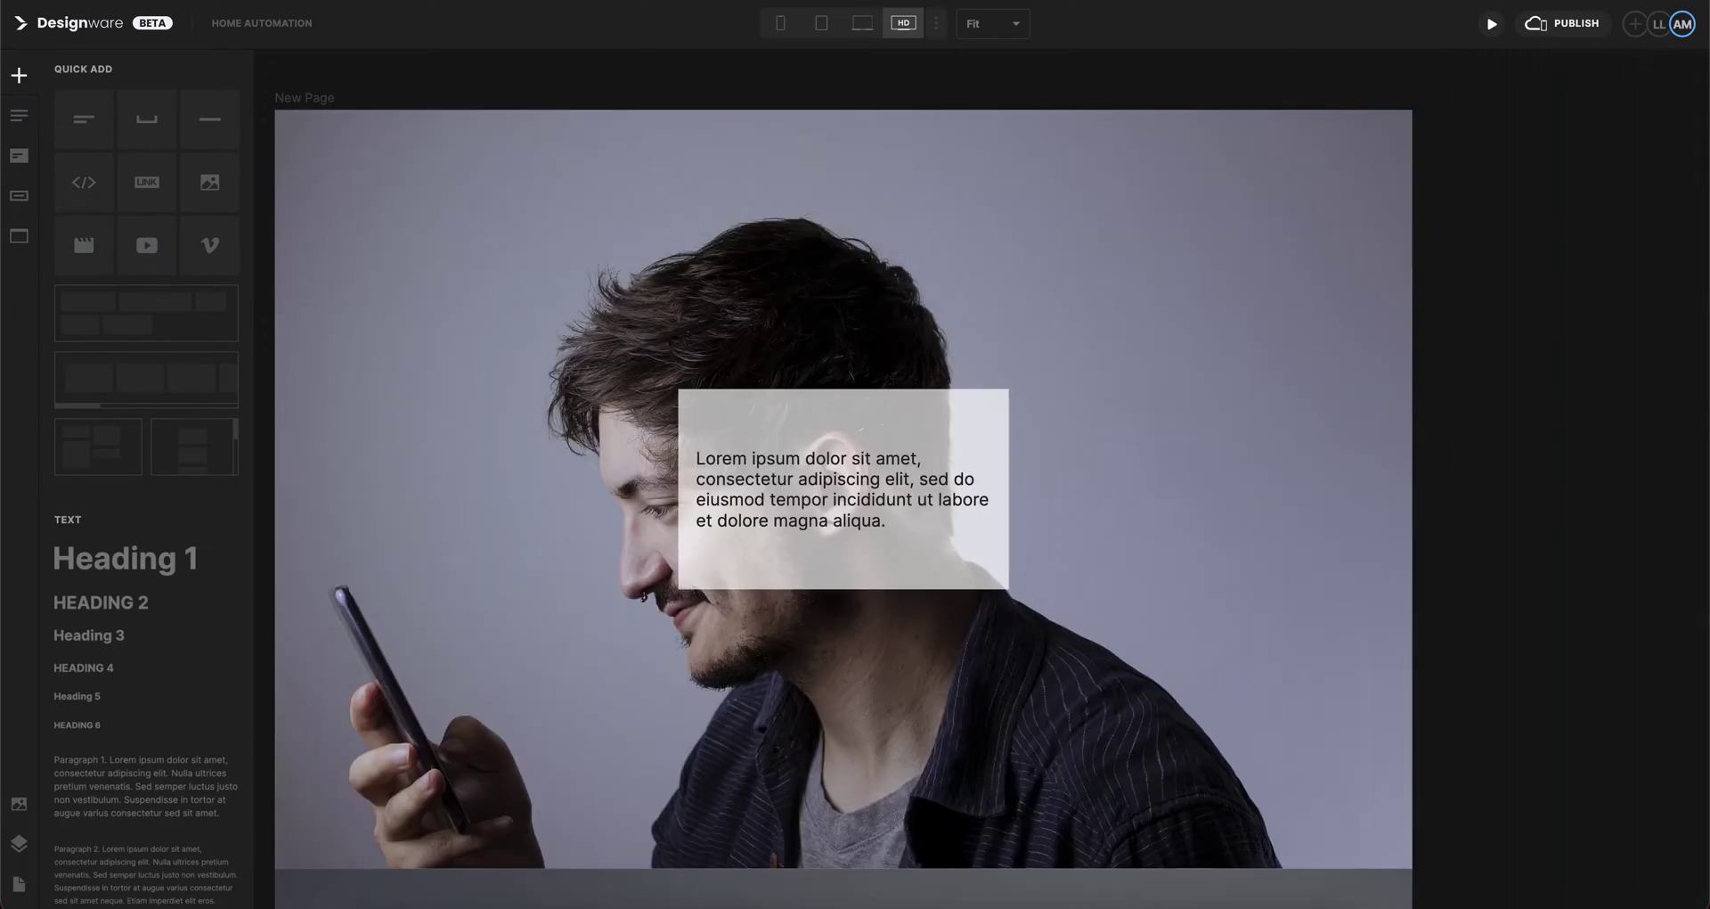
pyautogui.click(855, 466)
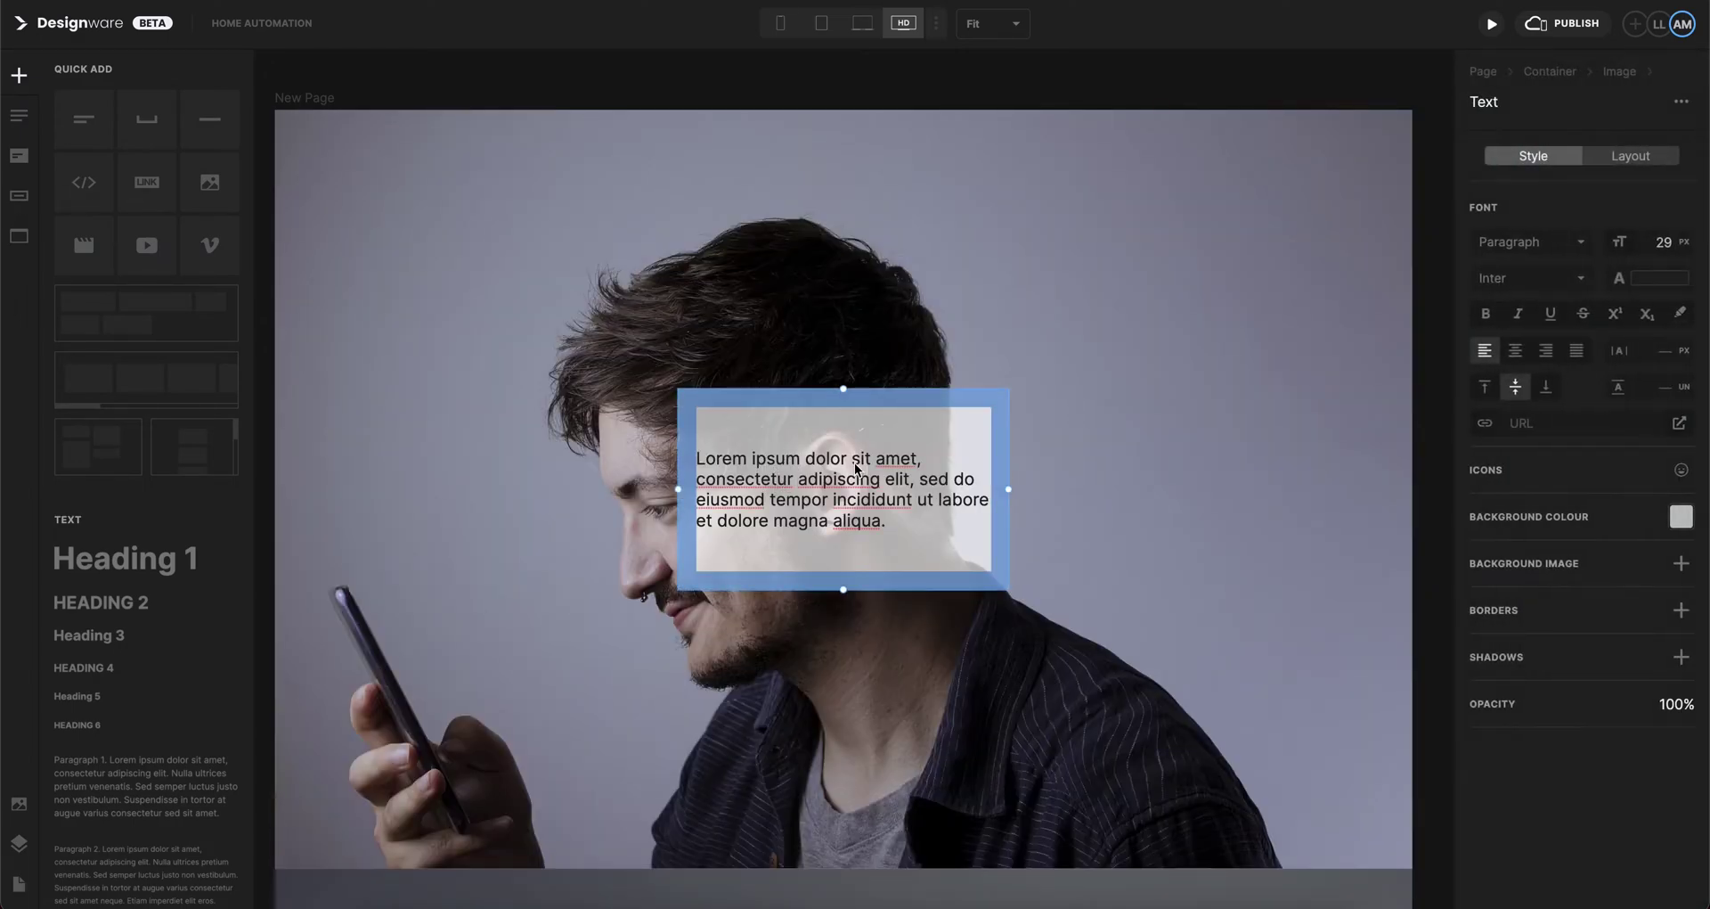
pyautogui.press('Delete')
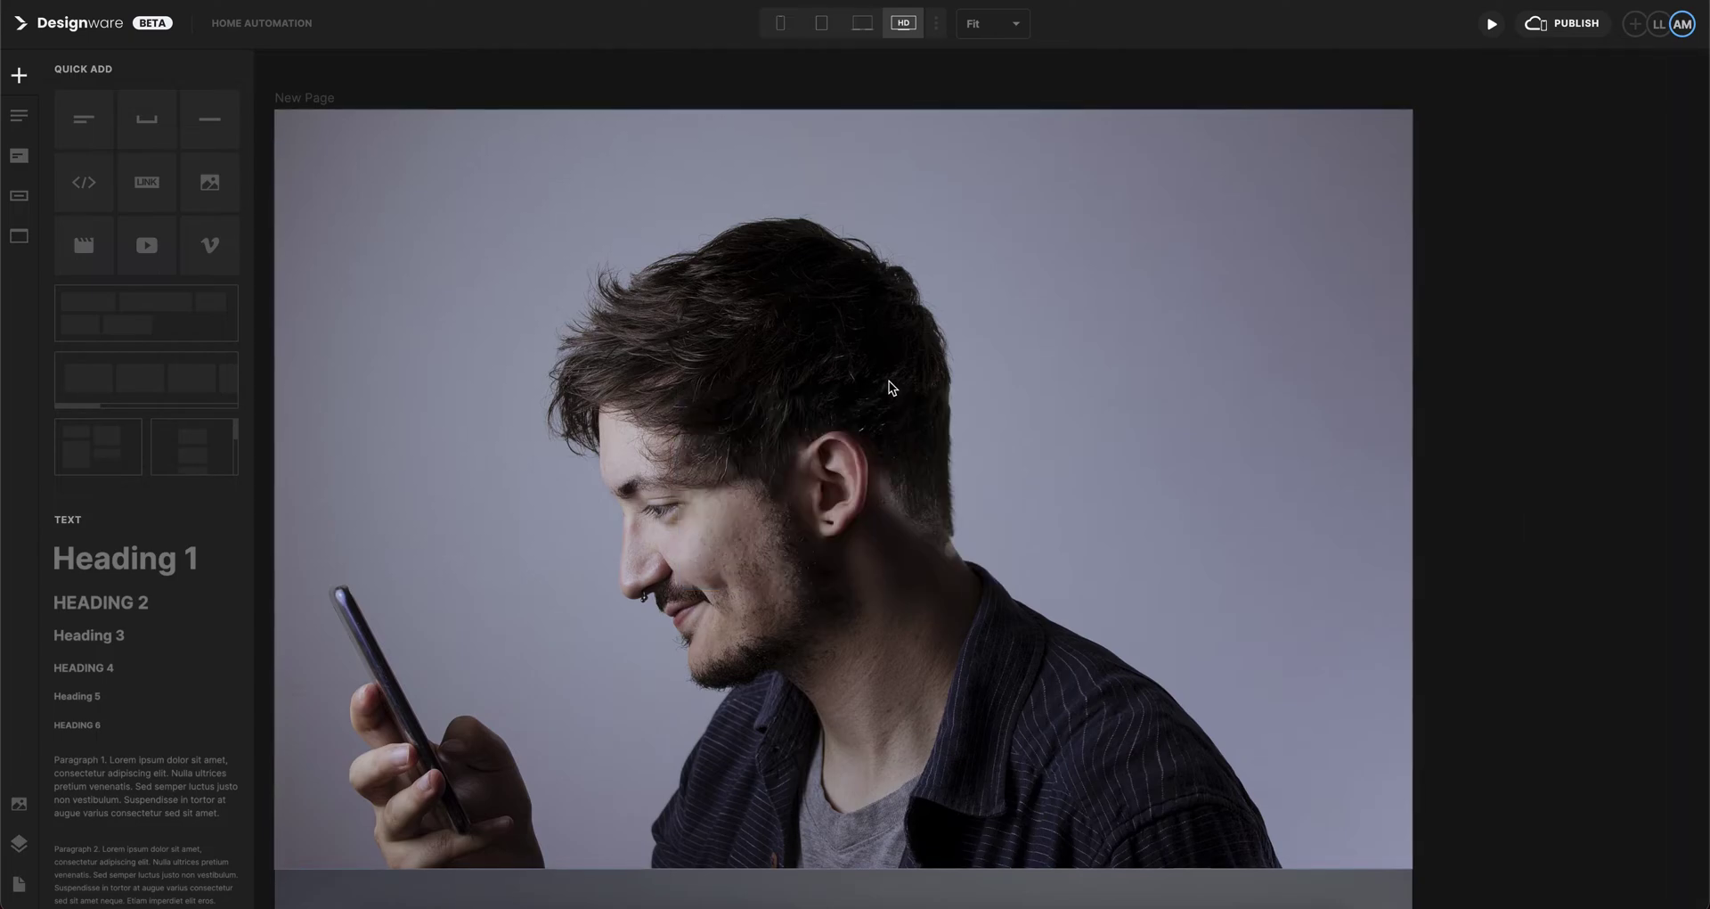
# Remove the leftover white top section and select the whole Tachyon banner.
pyautogui.click(878, 382)
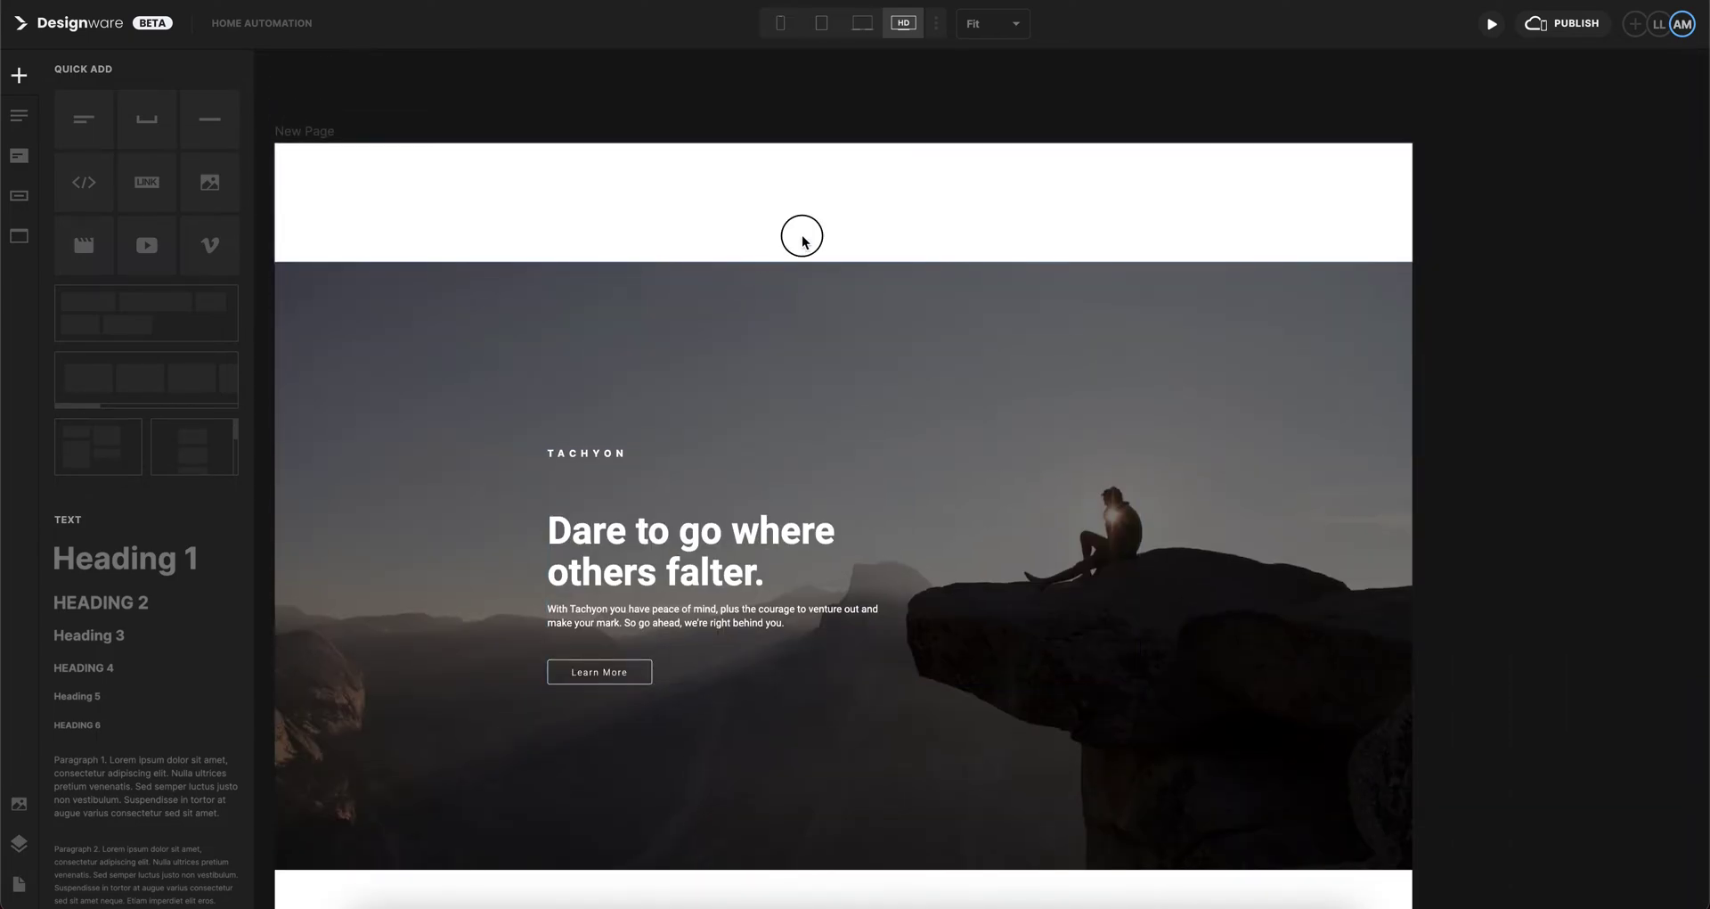
pyautogui.click(802, 233)
pyautogui.press('Delete')
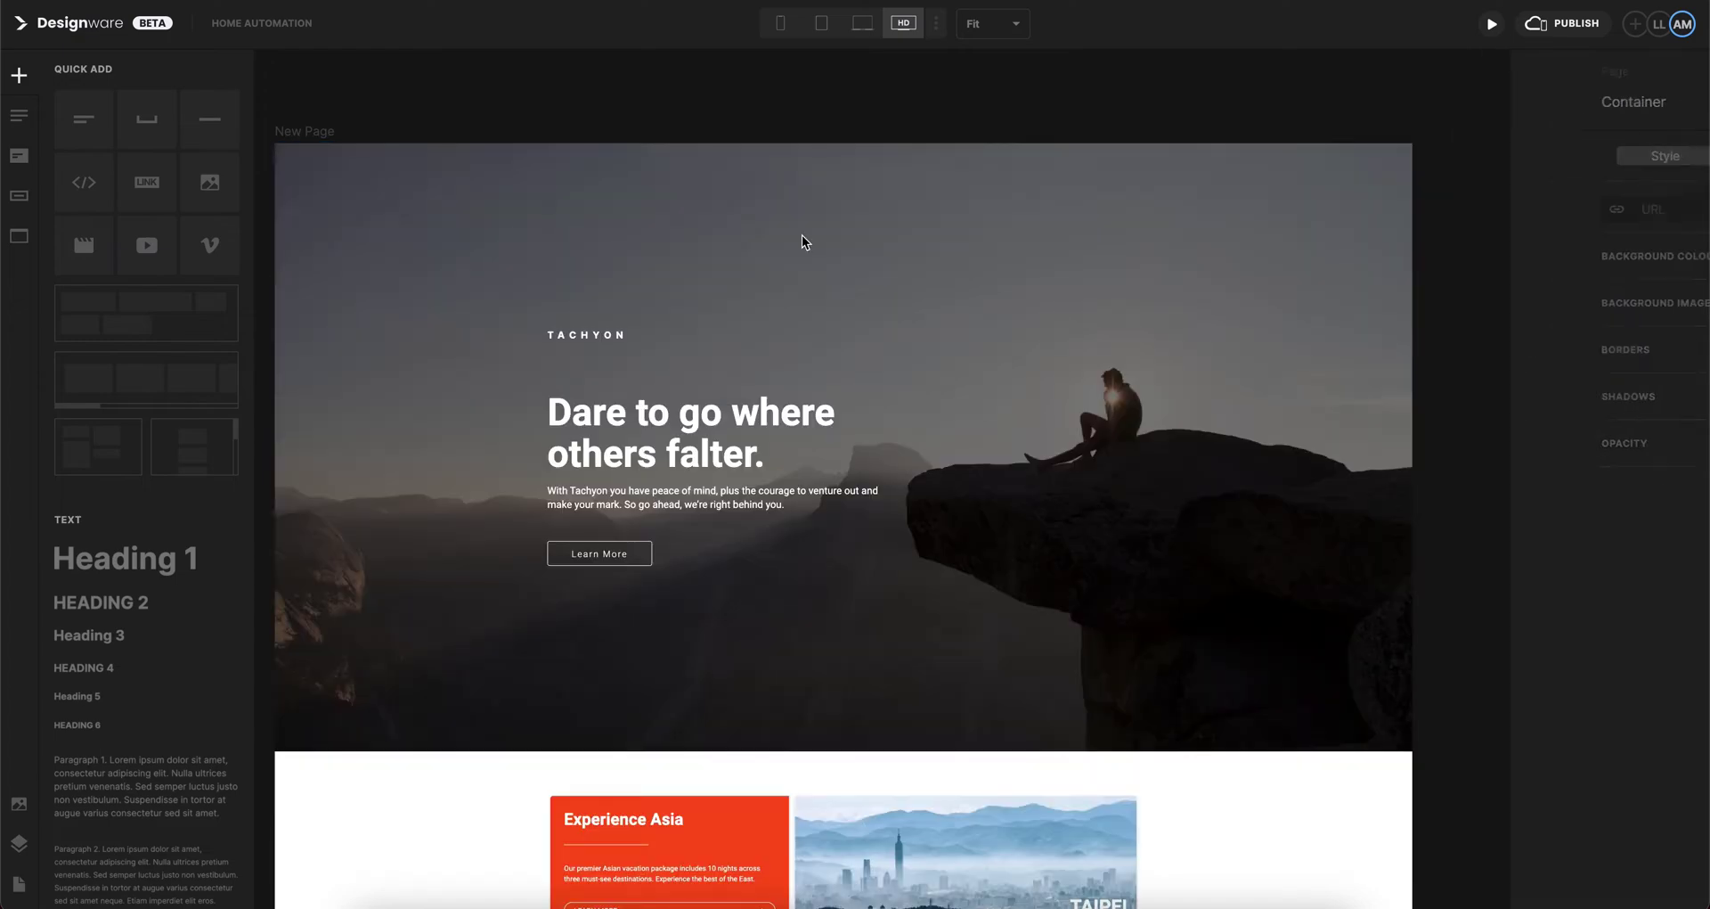
pyautogui.click(698, 447)
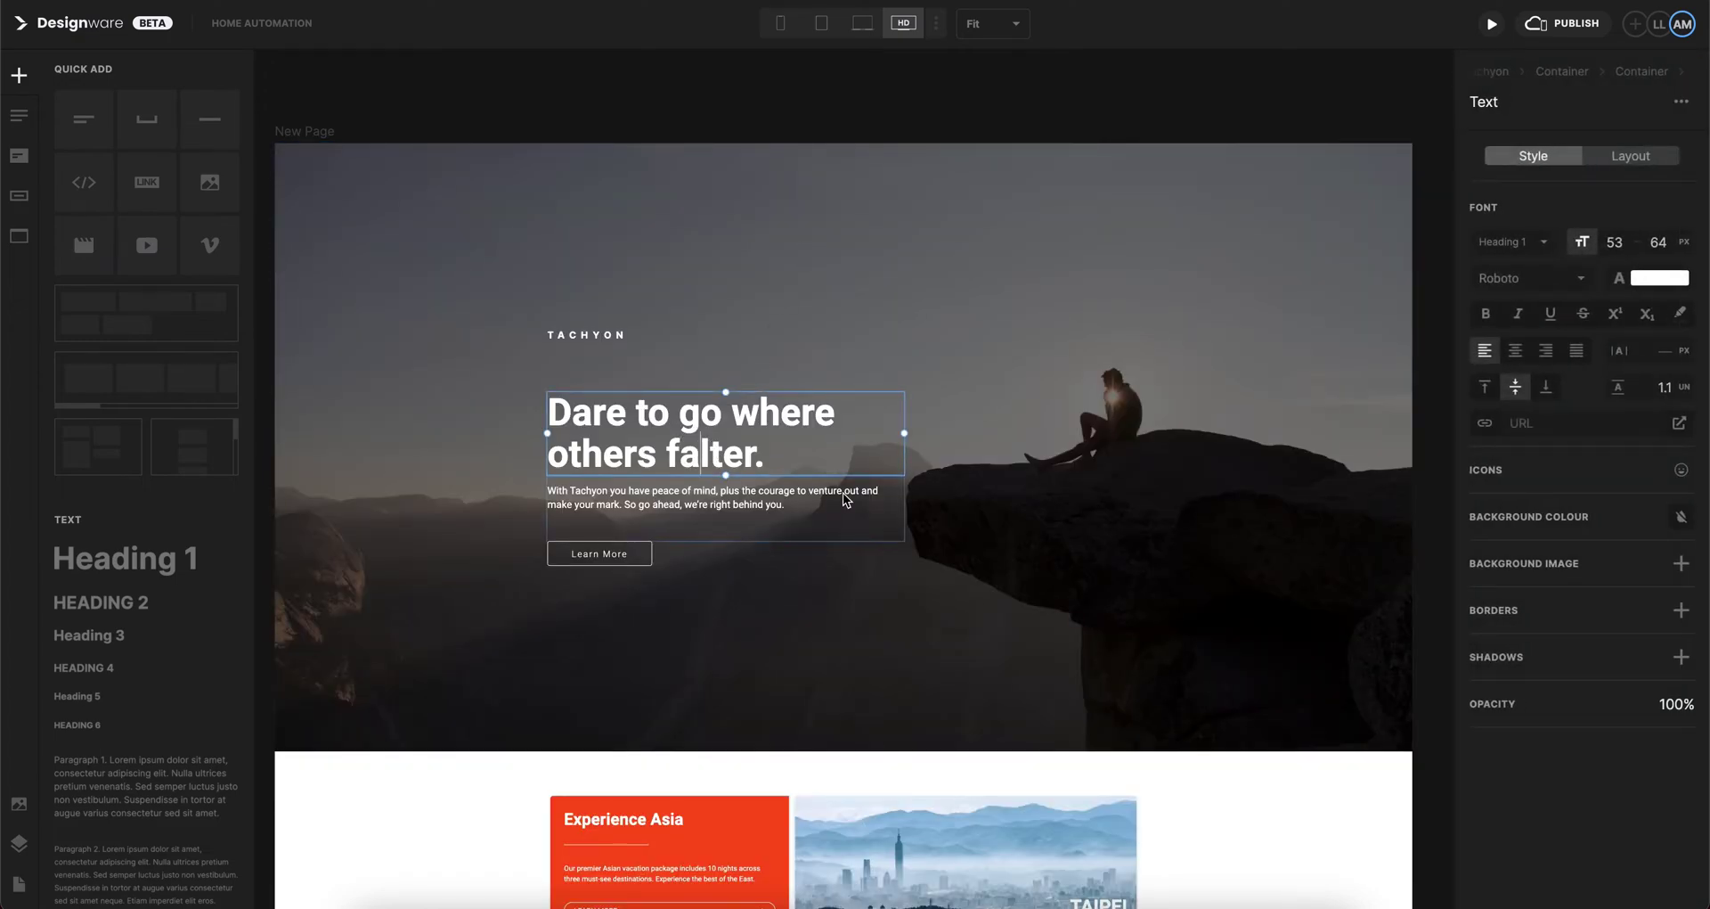
pyautogui.click(784, 492)
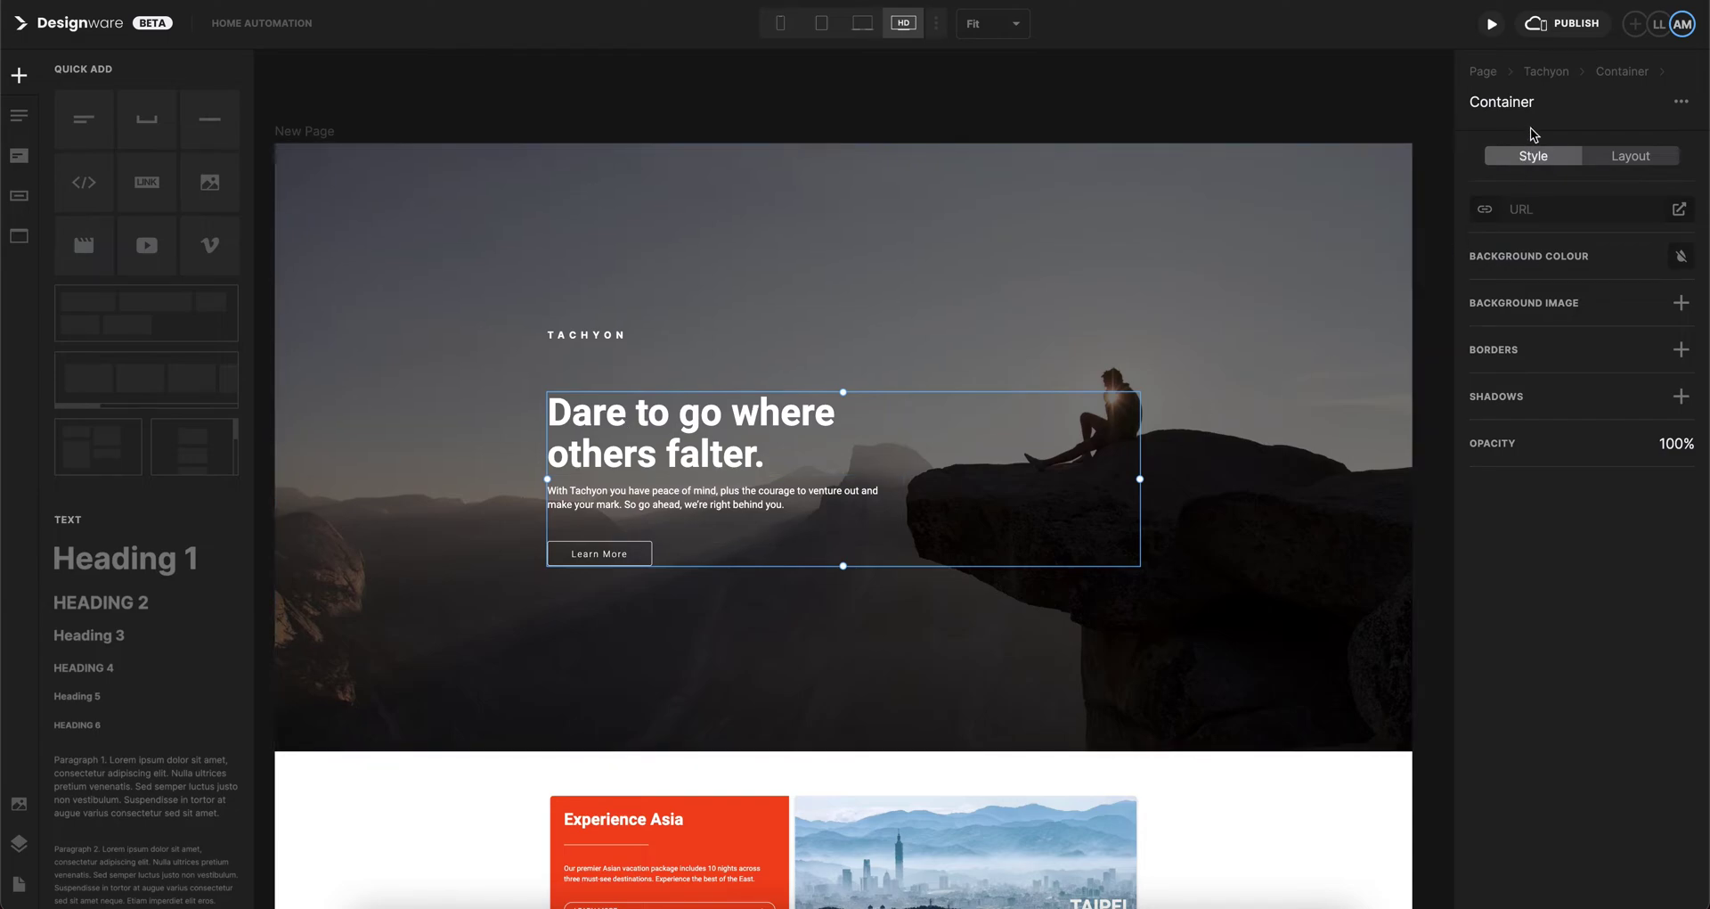
pyautogui.click(1548, 73)
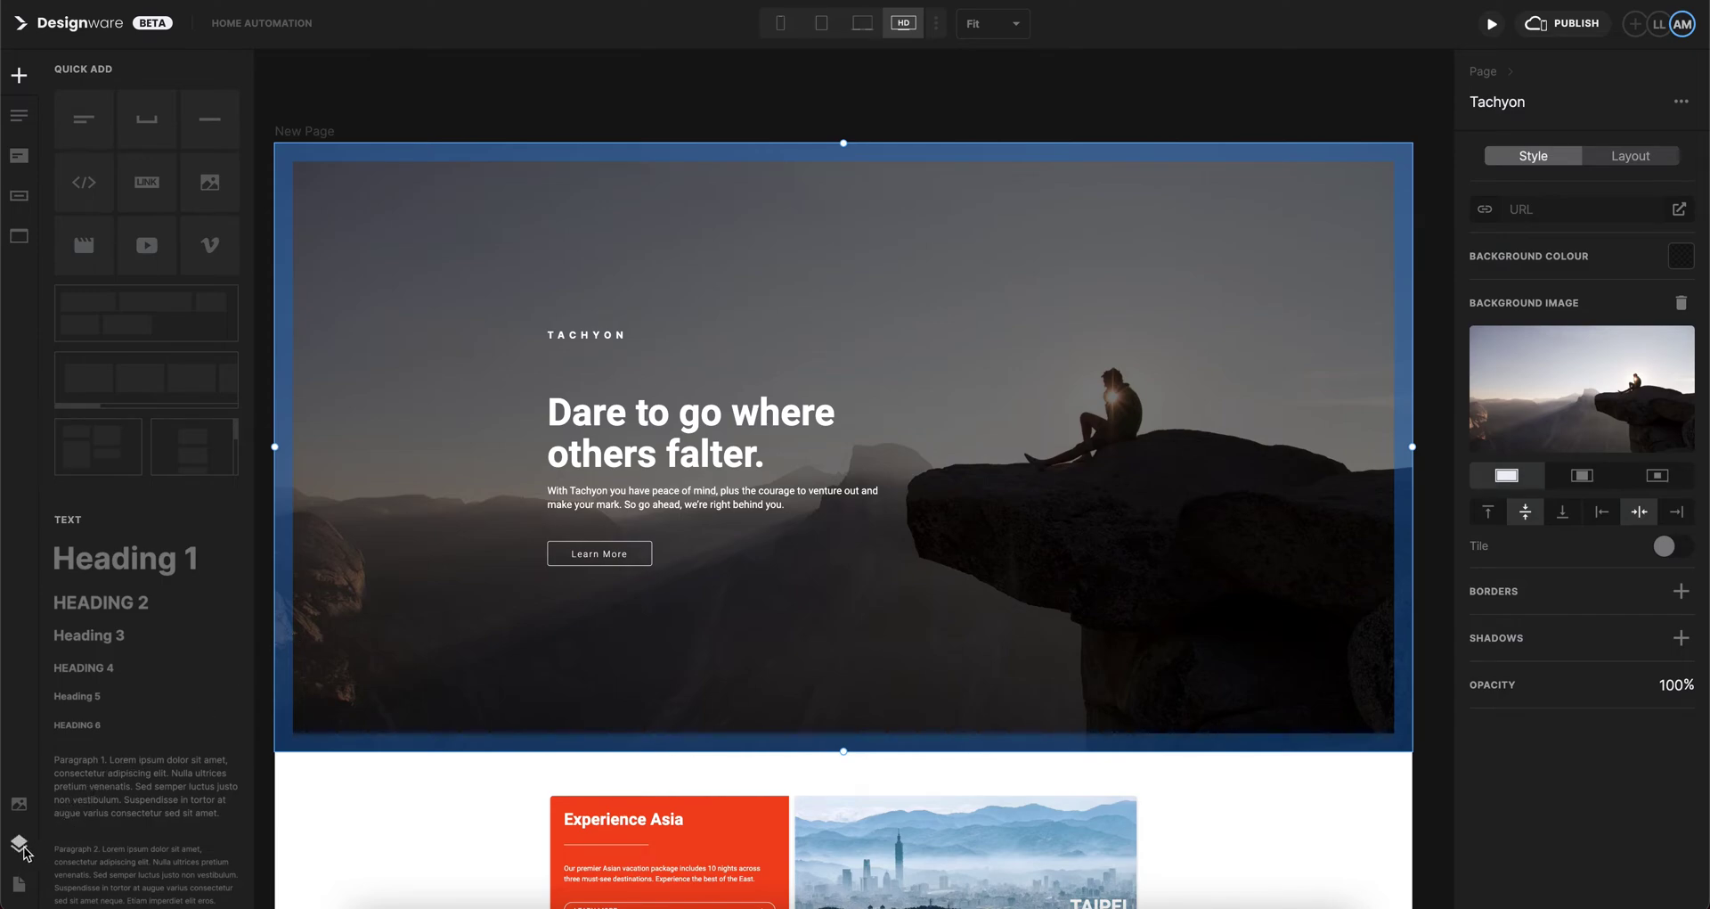
# Expand Tachyon and then all layers in the layer tree, selecting Experience Asia's button text.
pyautogui.click(20, 845)
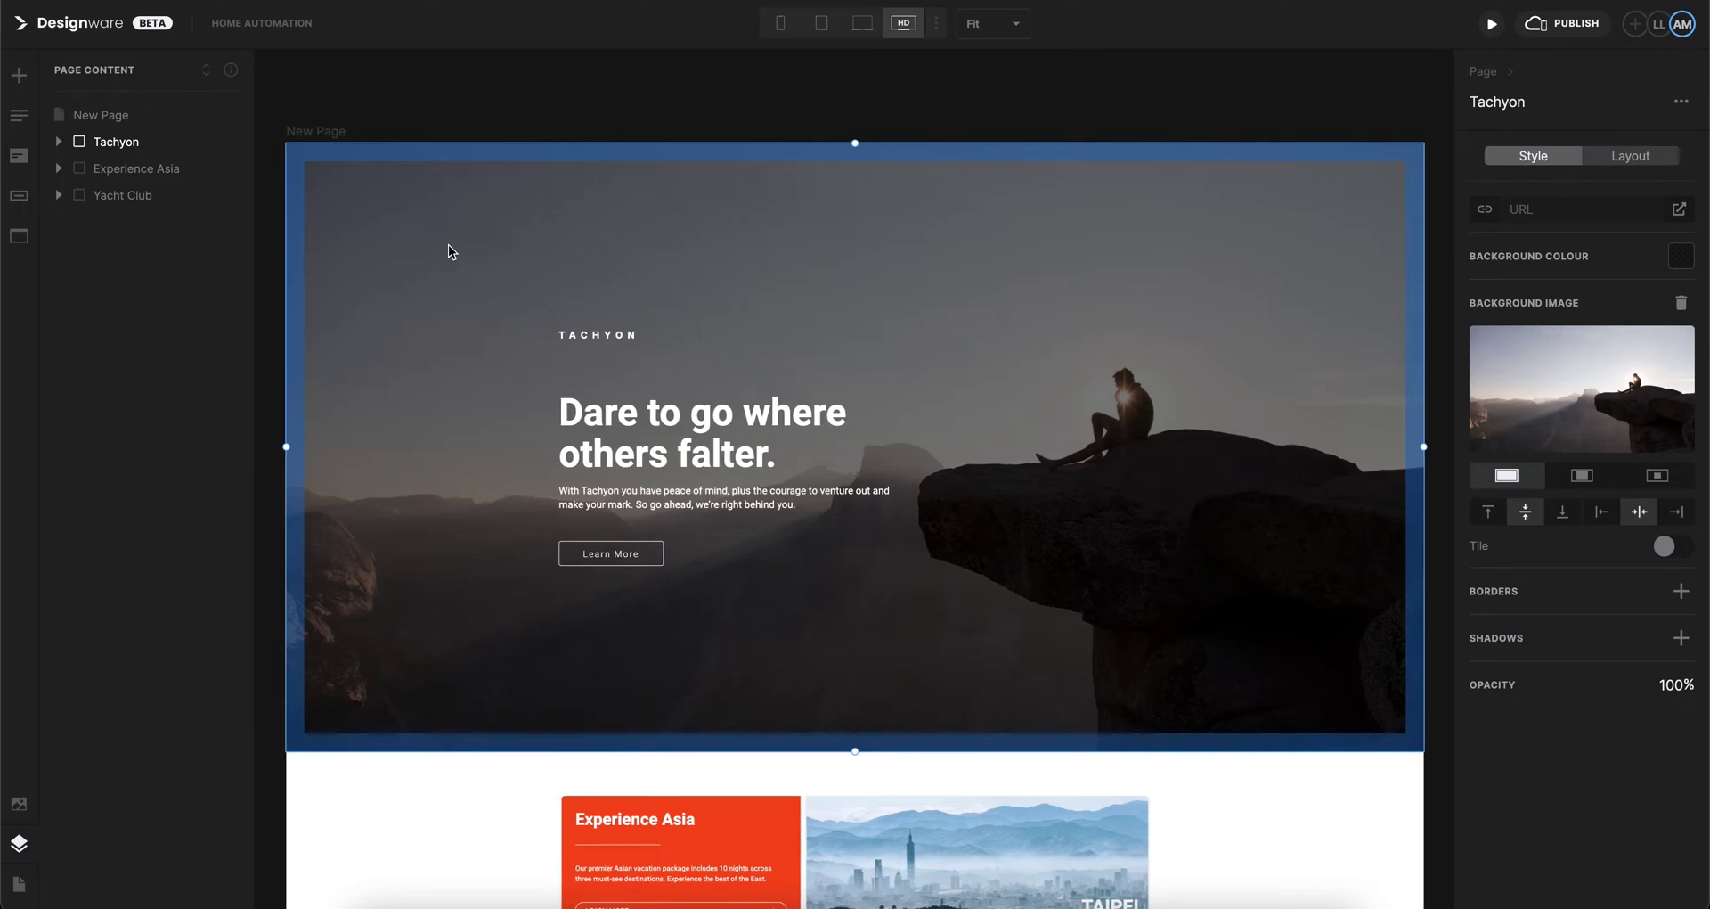
pyautogui.moveTo(133, 142)
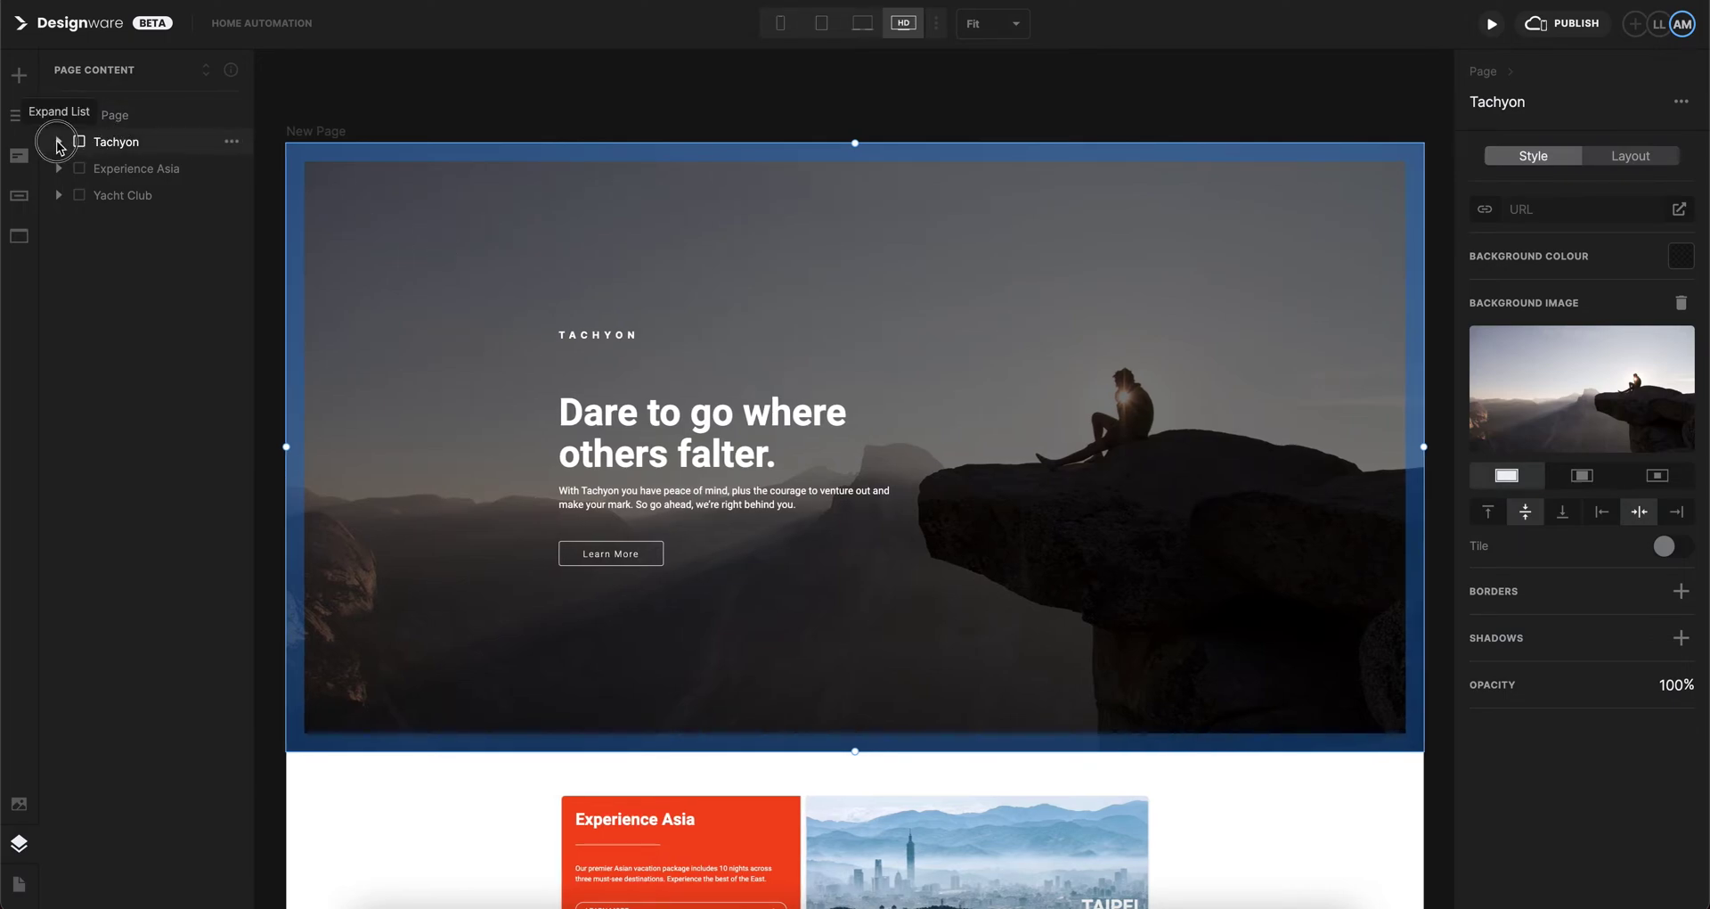
pyautogui.click(58, 141)
pyautogui.click(79, 167)
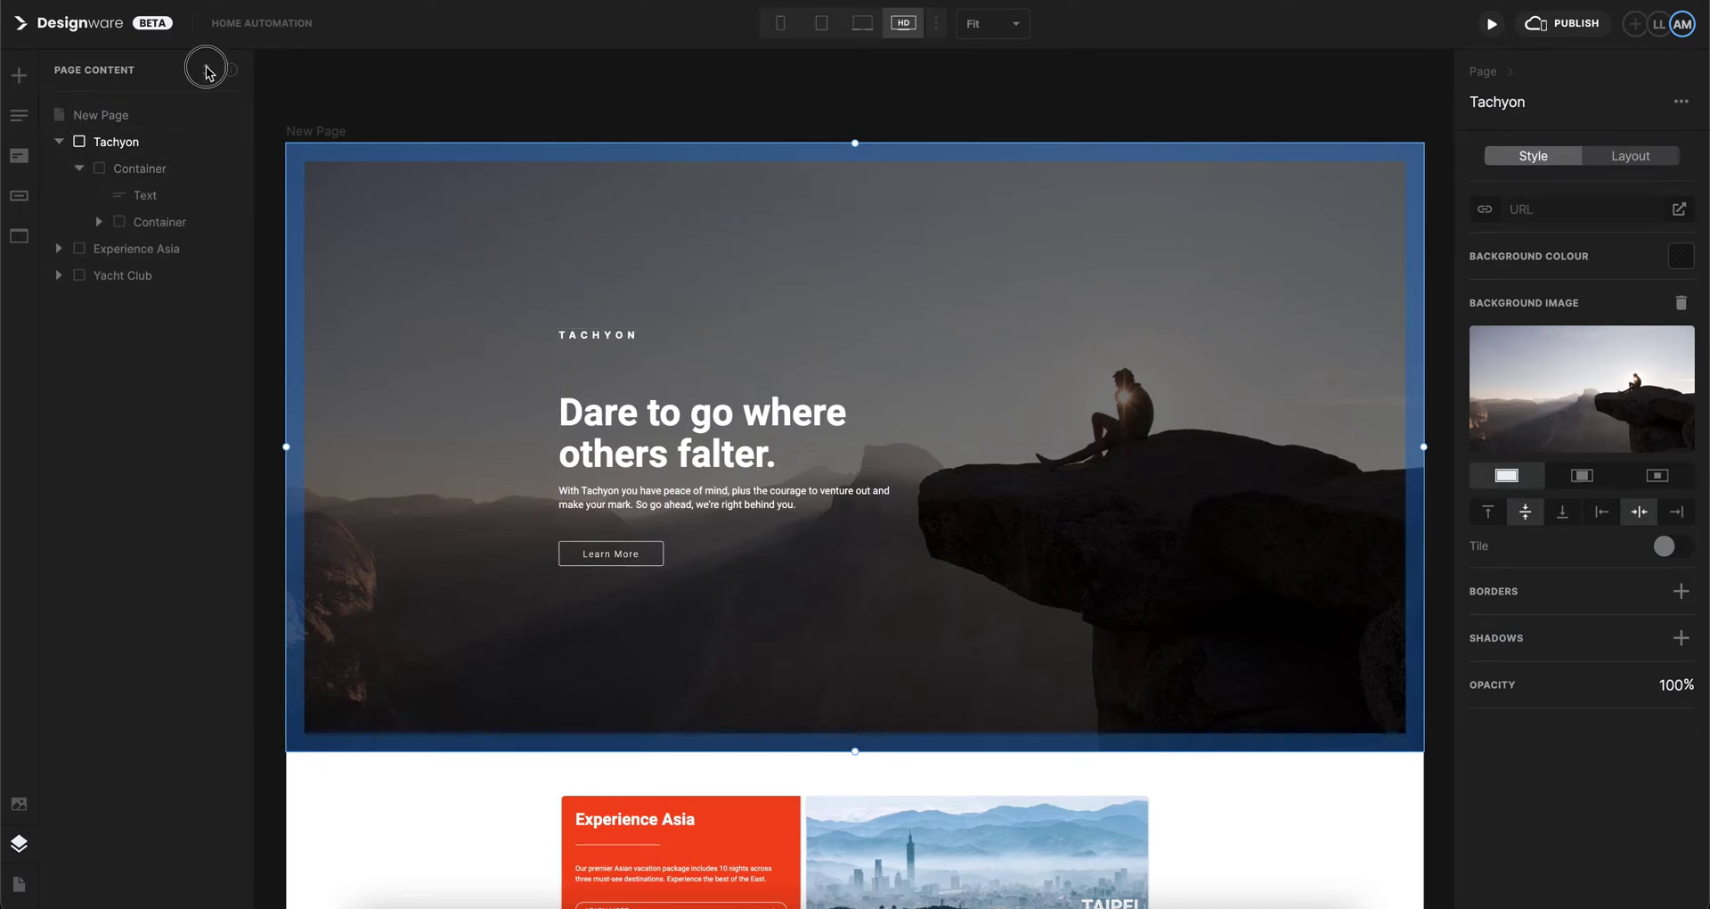
pyautogui.click(206, 69)
pyautogui.scroll(-3, 164, 360)
pyautogui.scroll(3, 163, 360)
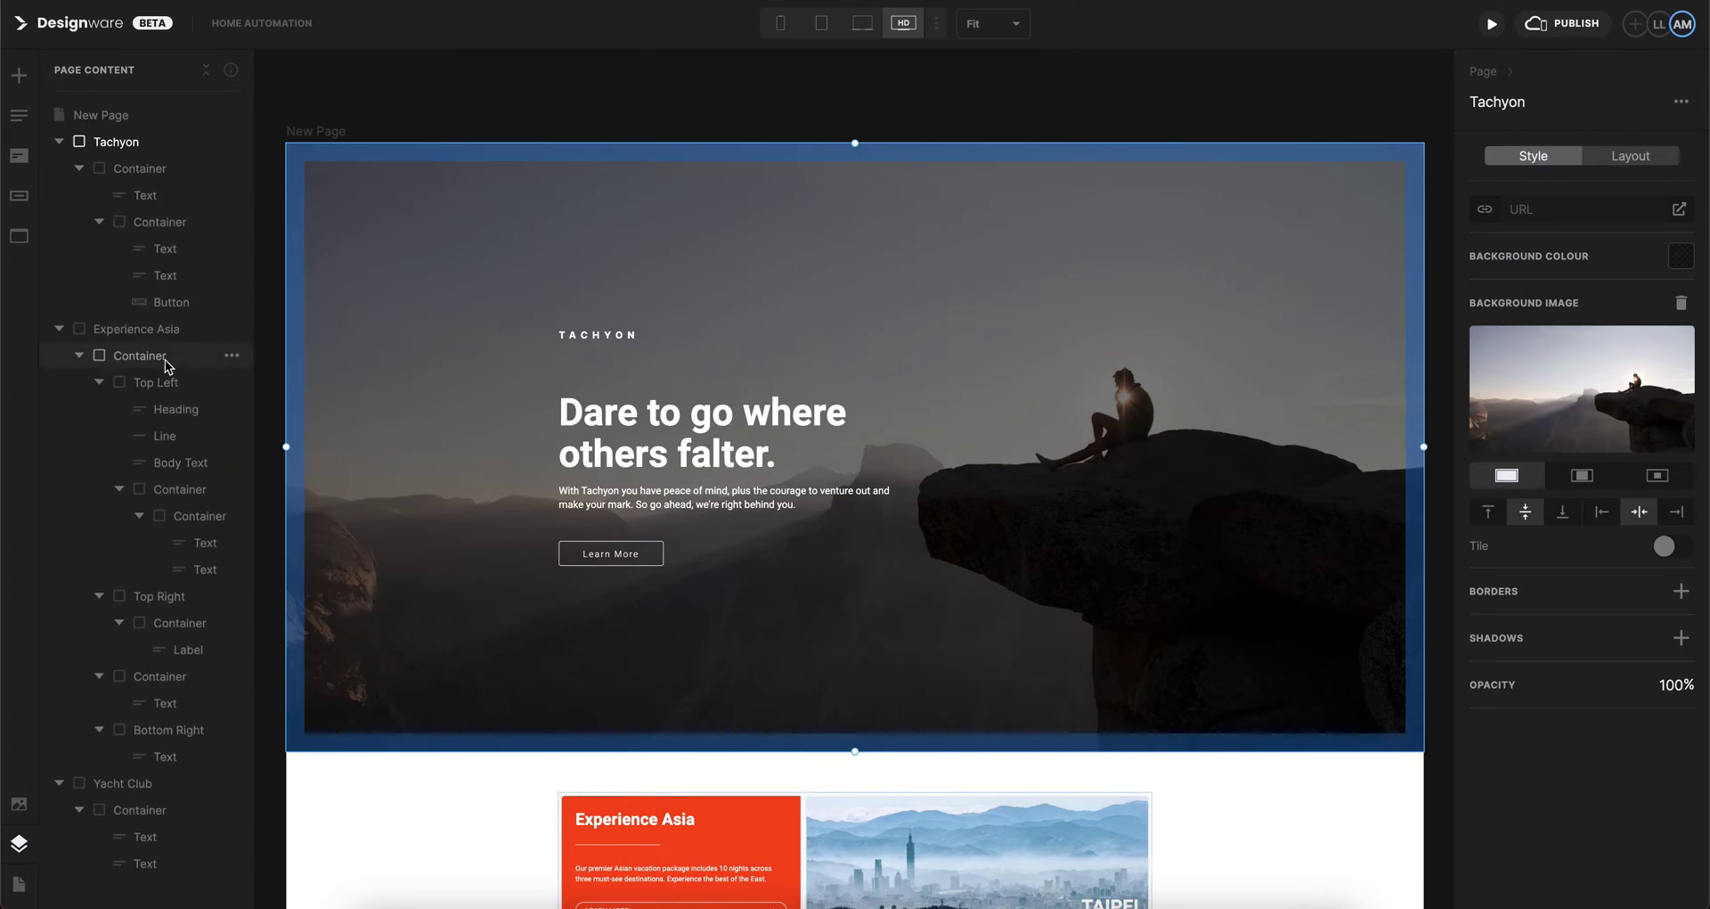
pyautogui.scroll(-2, 164, 360)
pyautogui.scroll(1, 164, 360)
pyautogui.scroll(1, 163, 360)
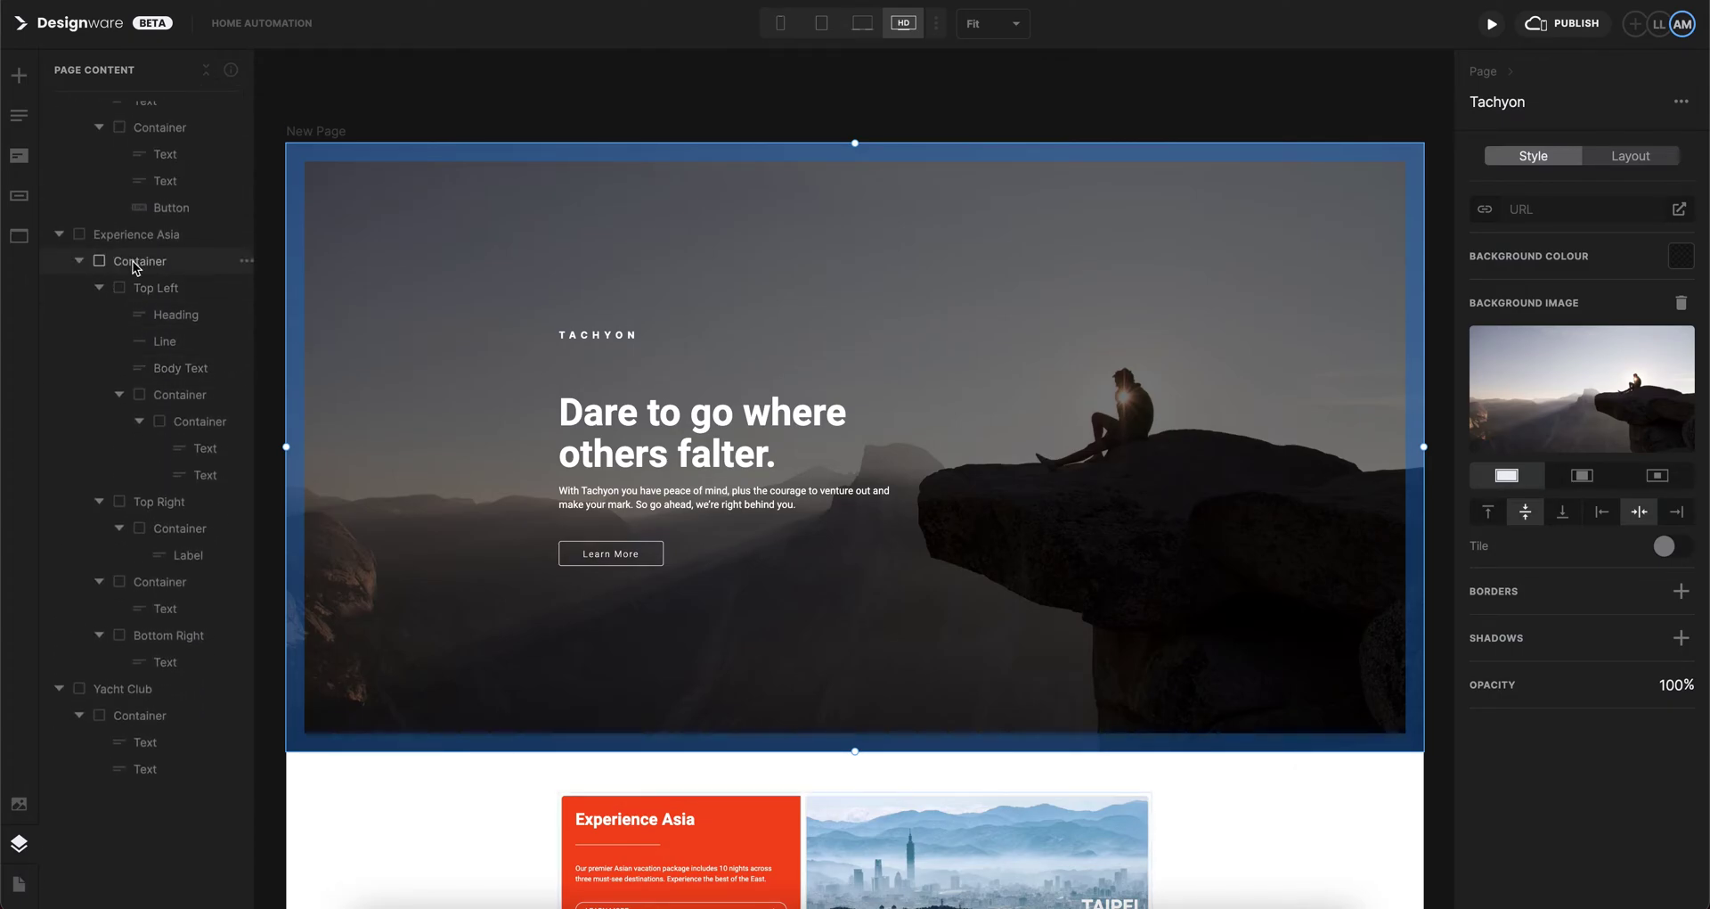
pyautogui.click(205, 448)
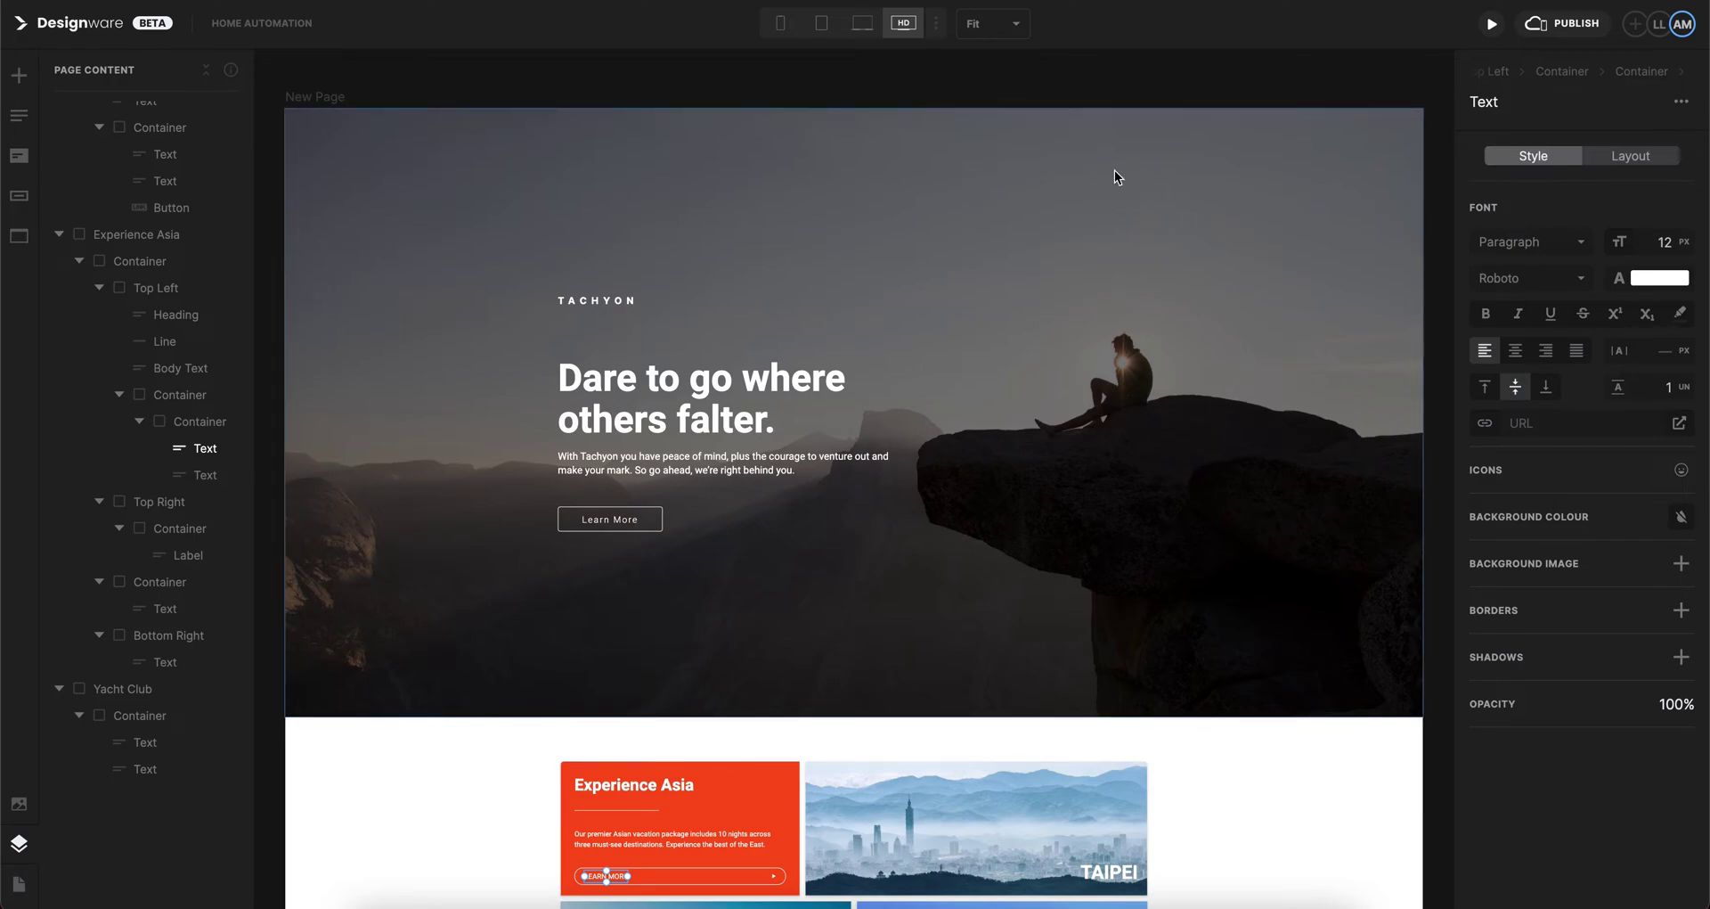
# Inspect the Tachyon hero's size and spacing, then its headline's font styling.
pyautogui.click(428, 496)
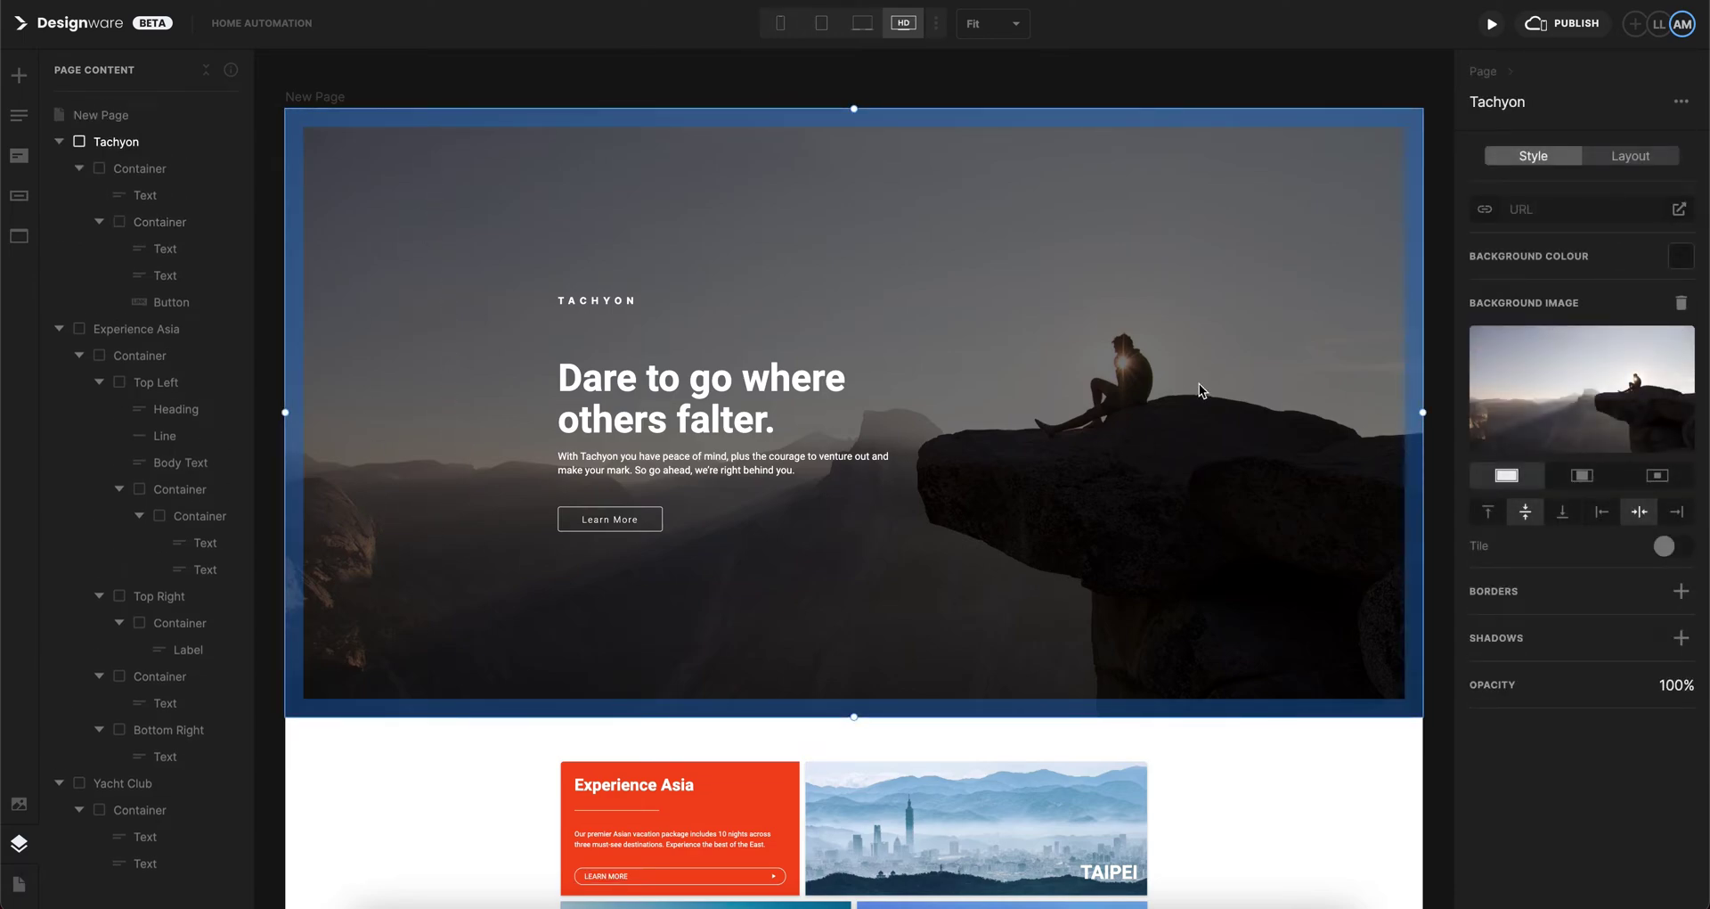
pyautogui.click(1642, 158)
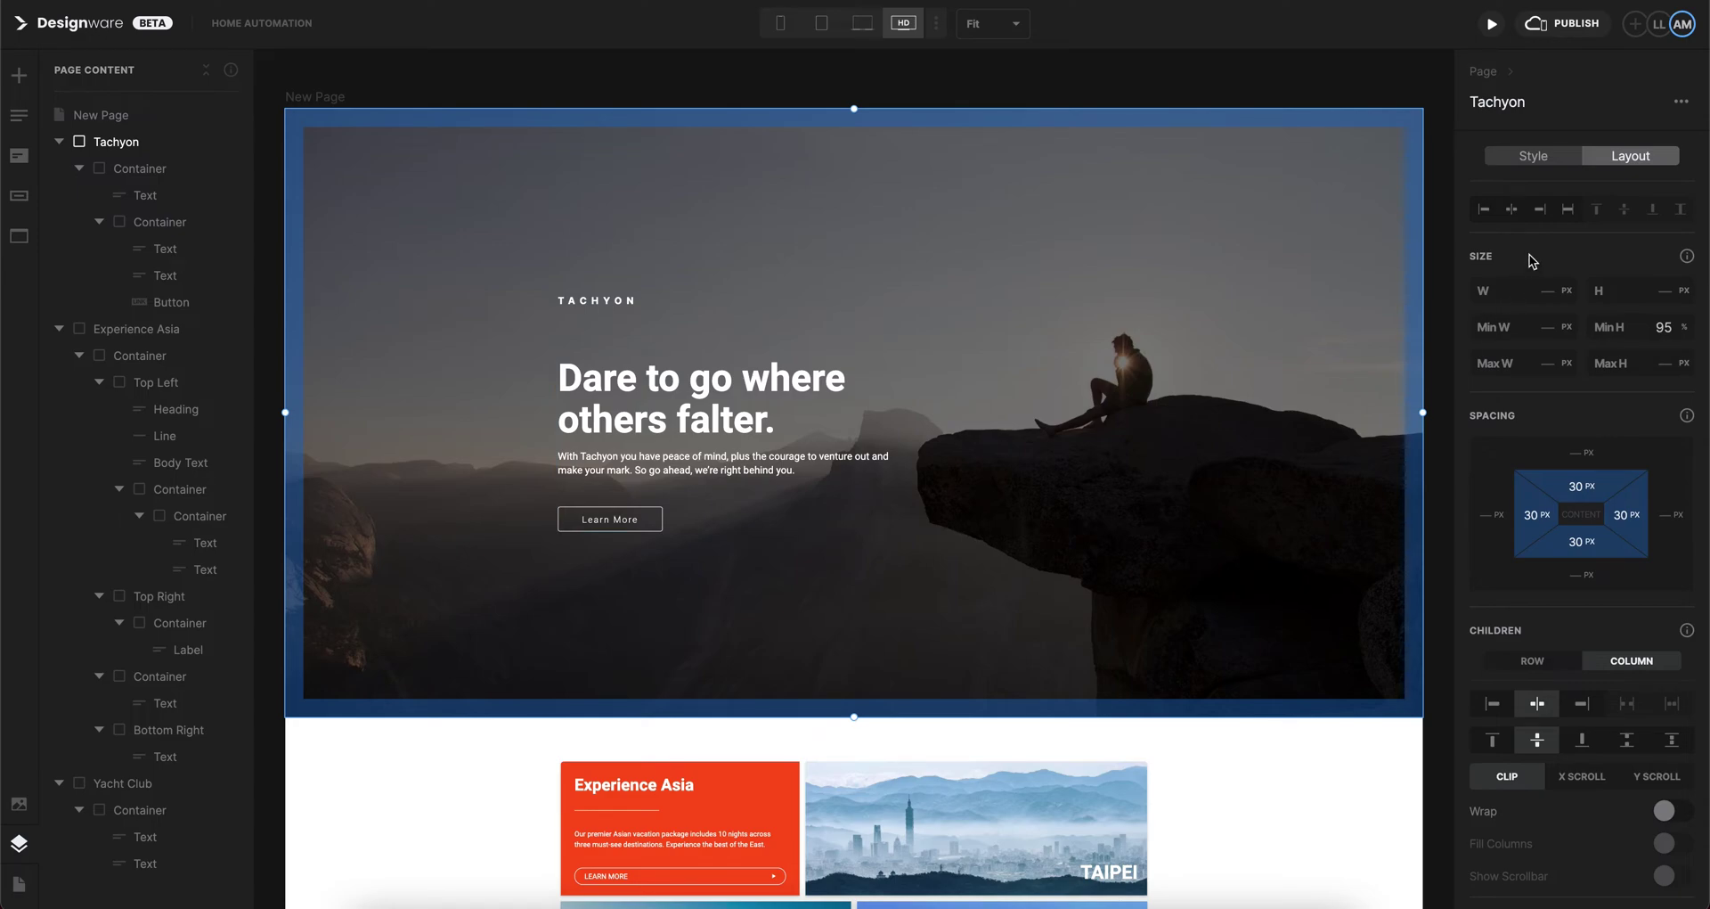
pyautogui.scroll(-3, 1541, 585)
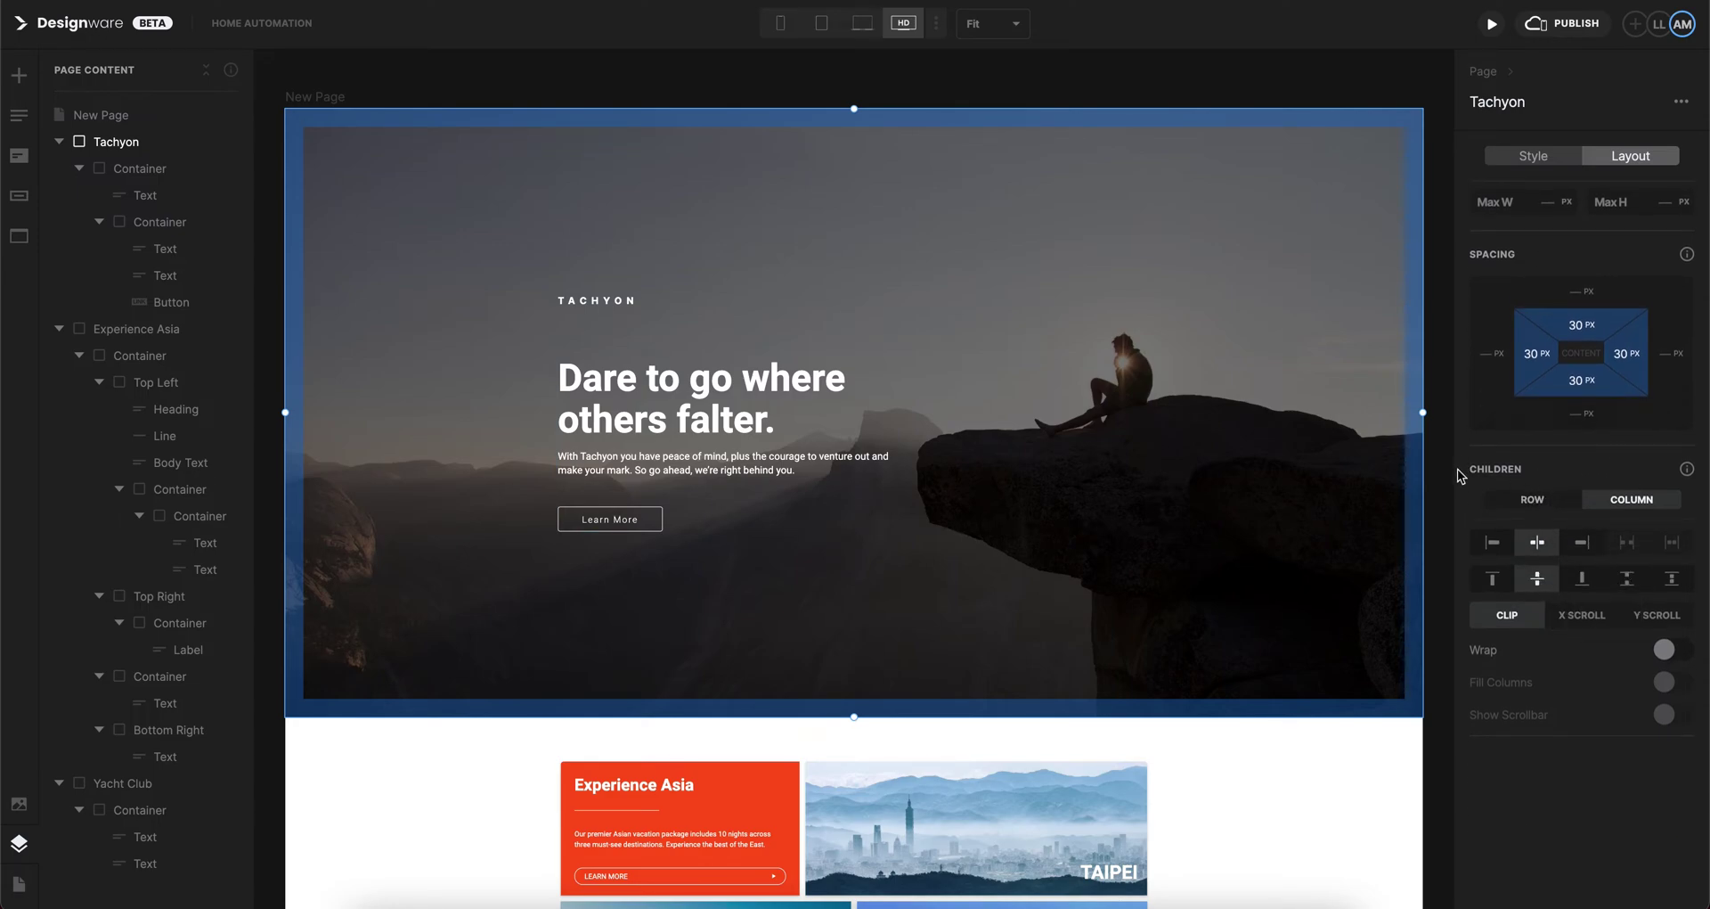
pyautogui.click(677, 406)
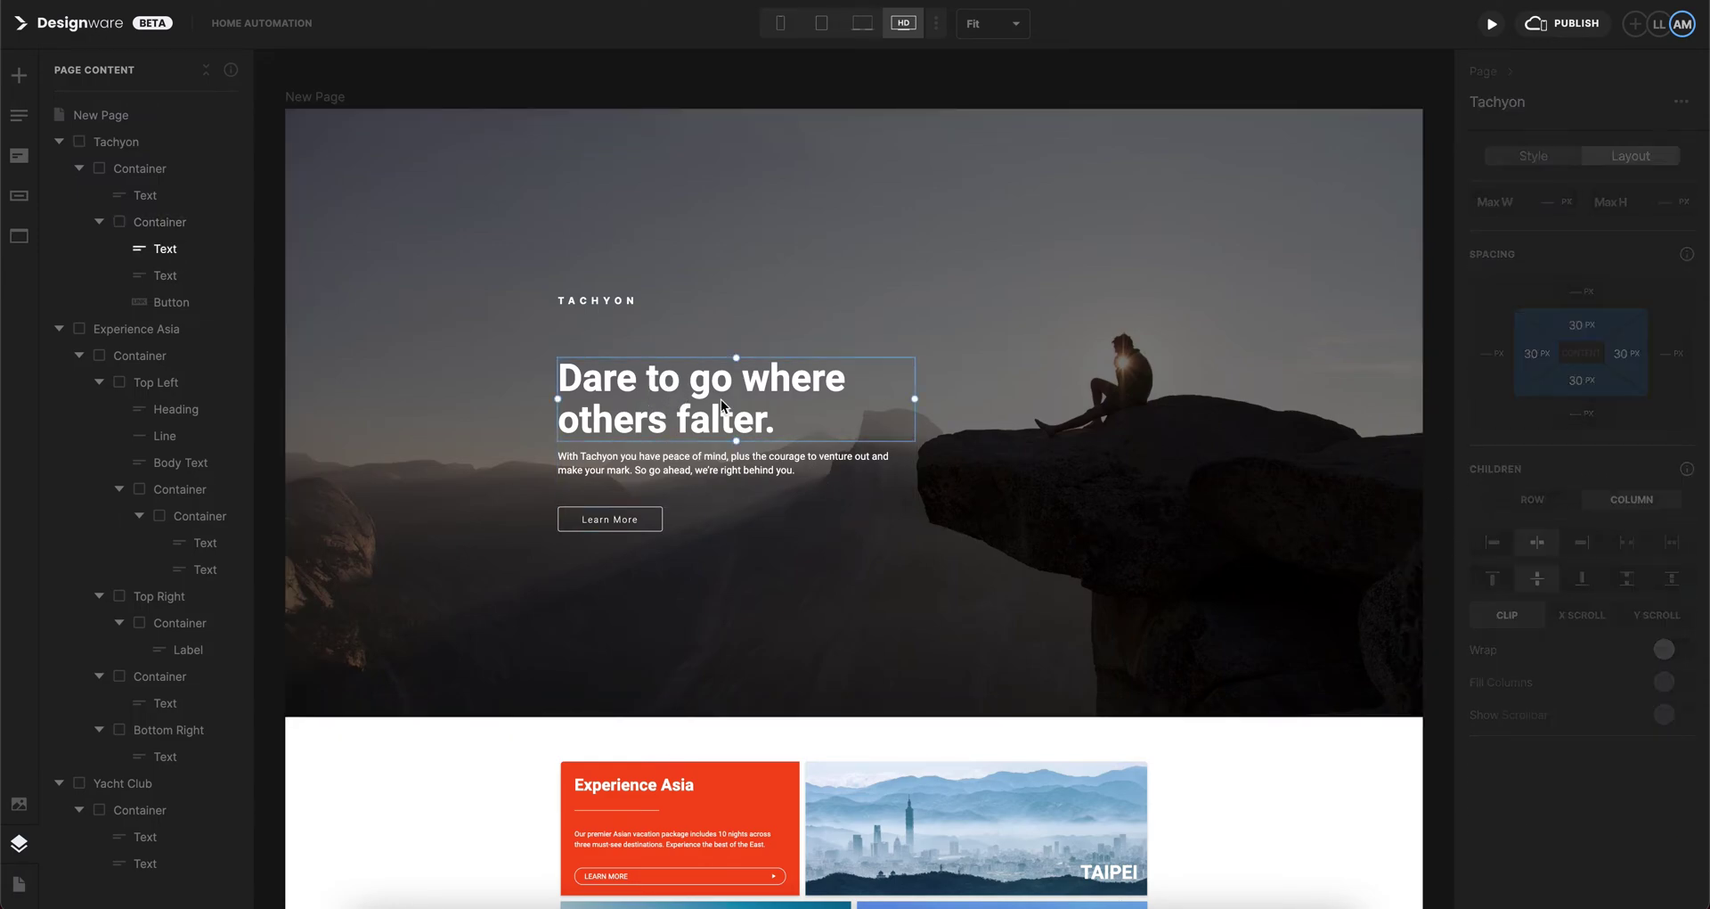
pyautogui.click(1533, 157)
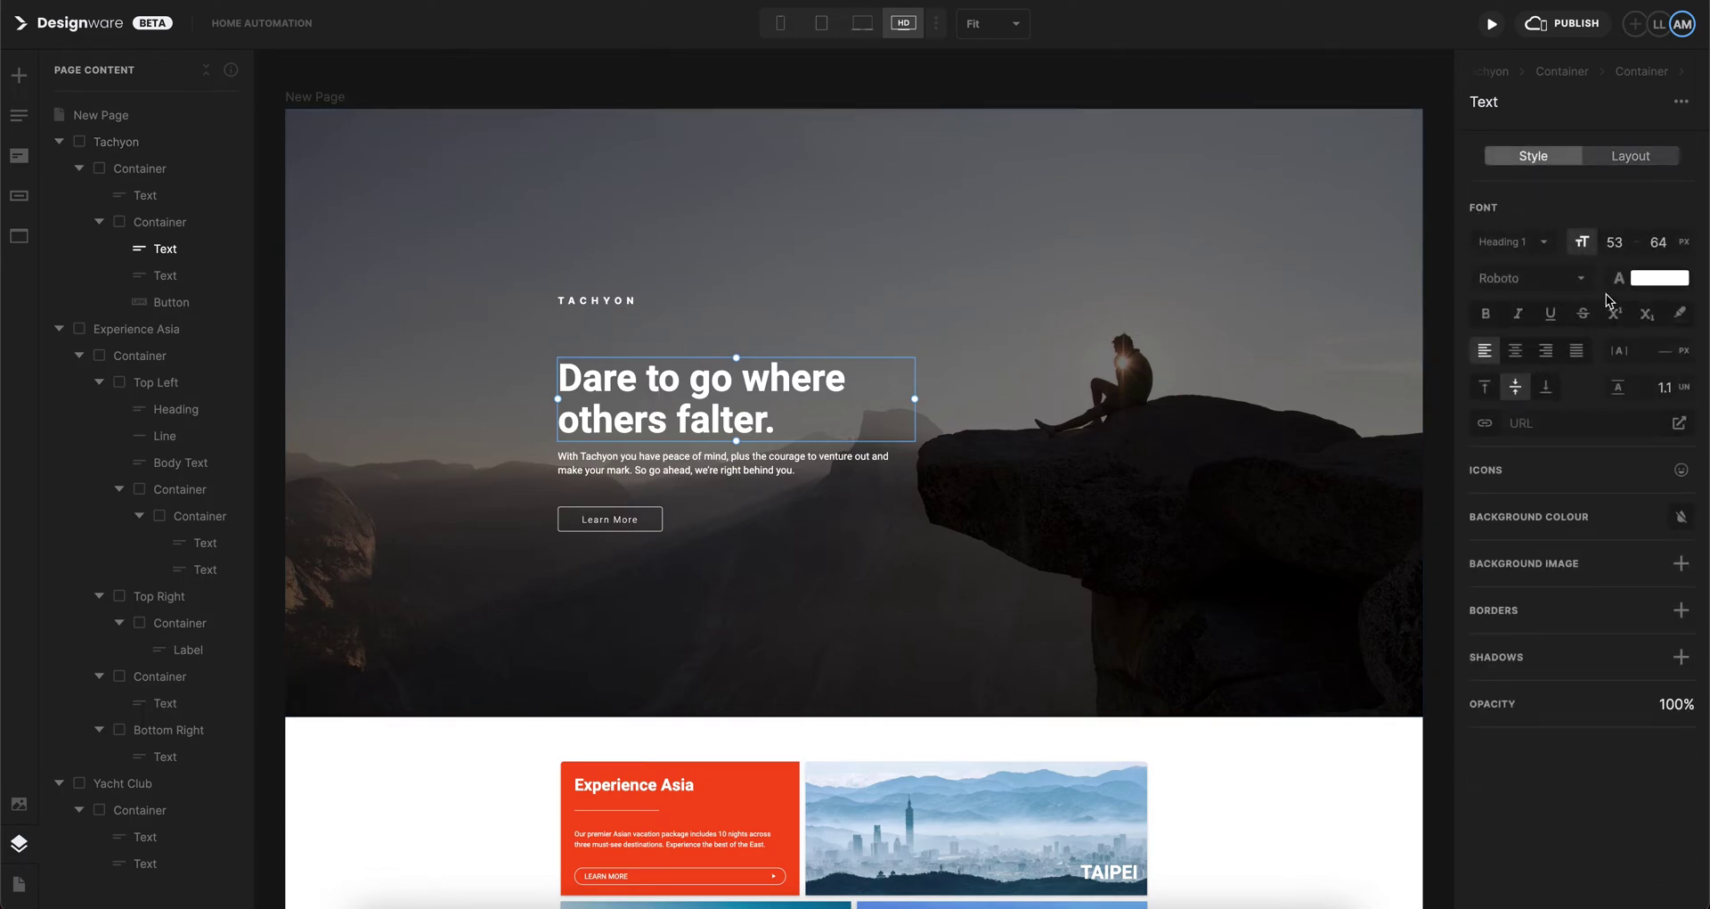
pyautogui.click(1243, 436)
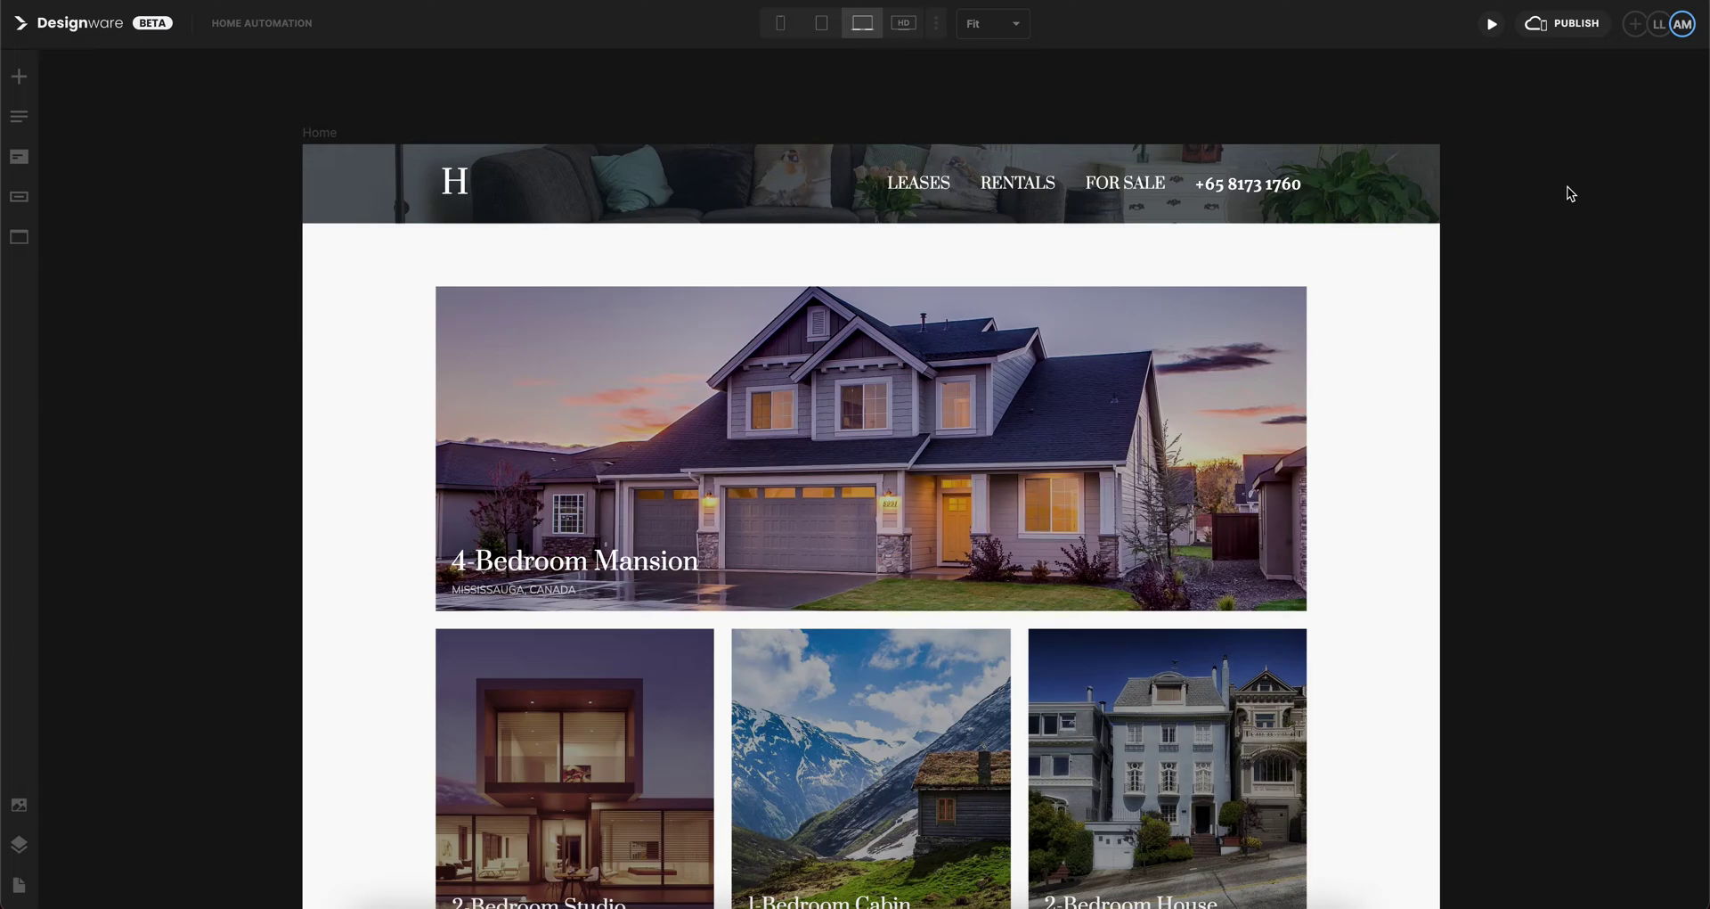
# Switch to tablet-only editing with the preview zoomed to 100%.
pyautogui.click(821, 26)
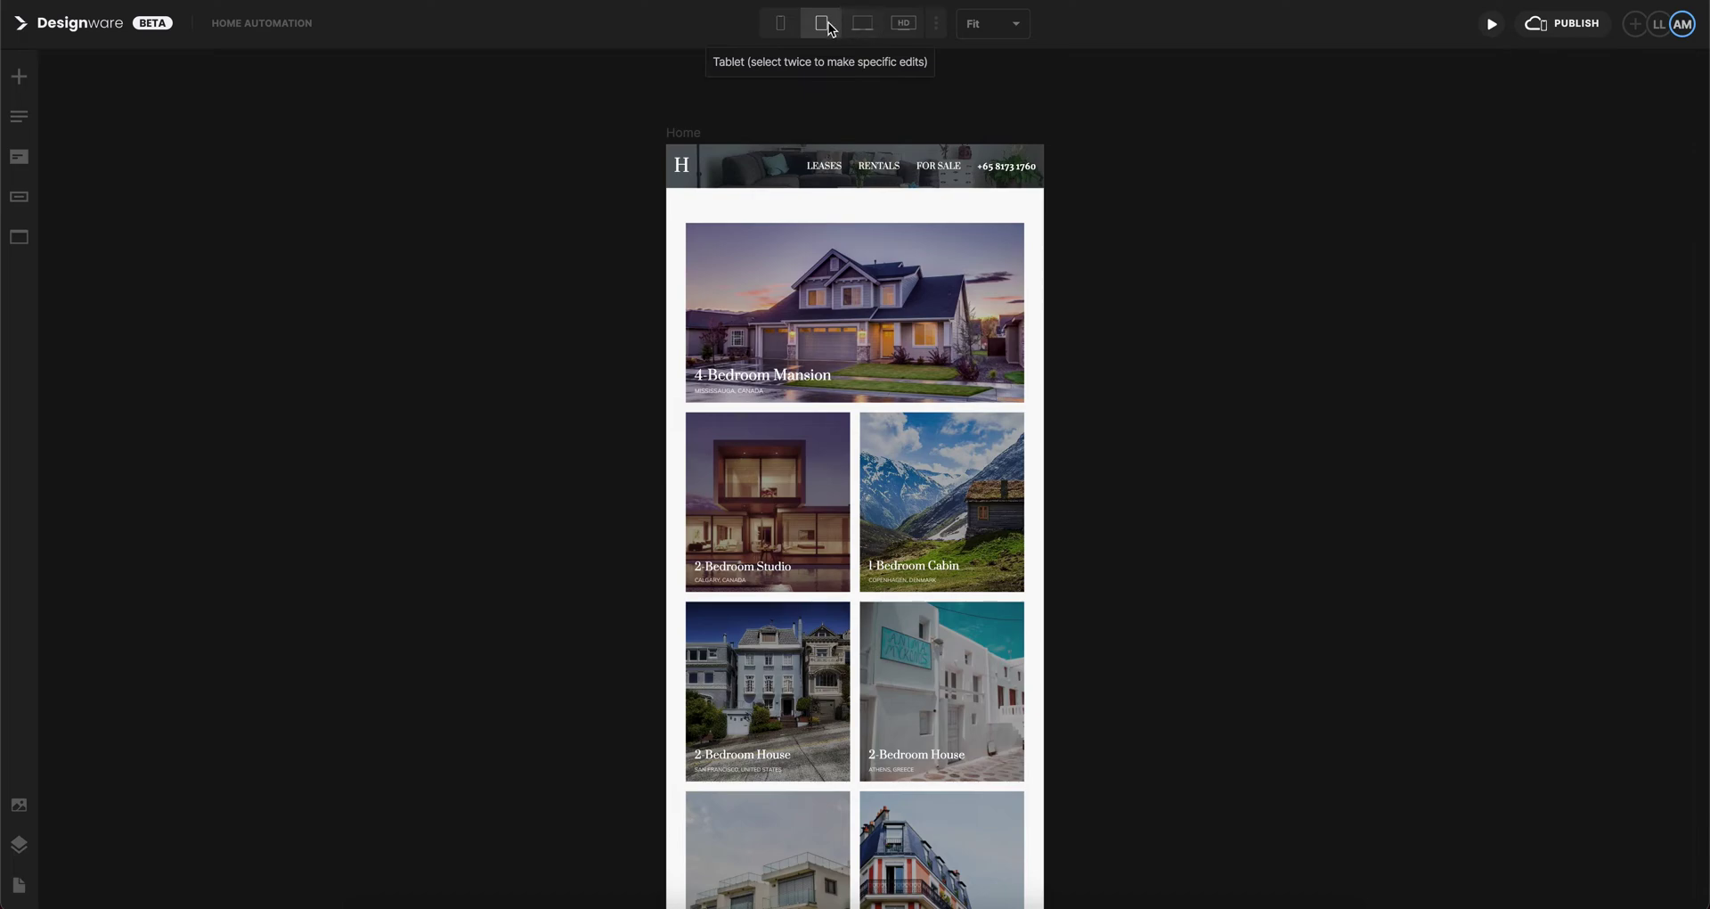
pyautogui.click(829, 26)
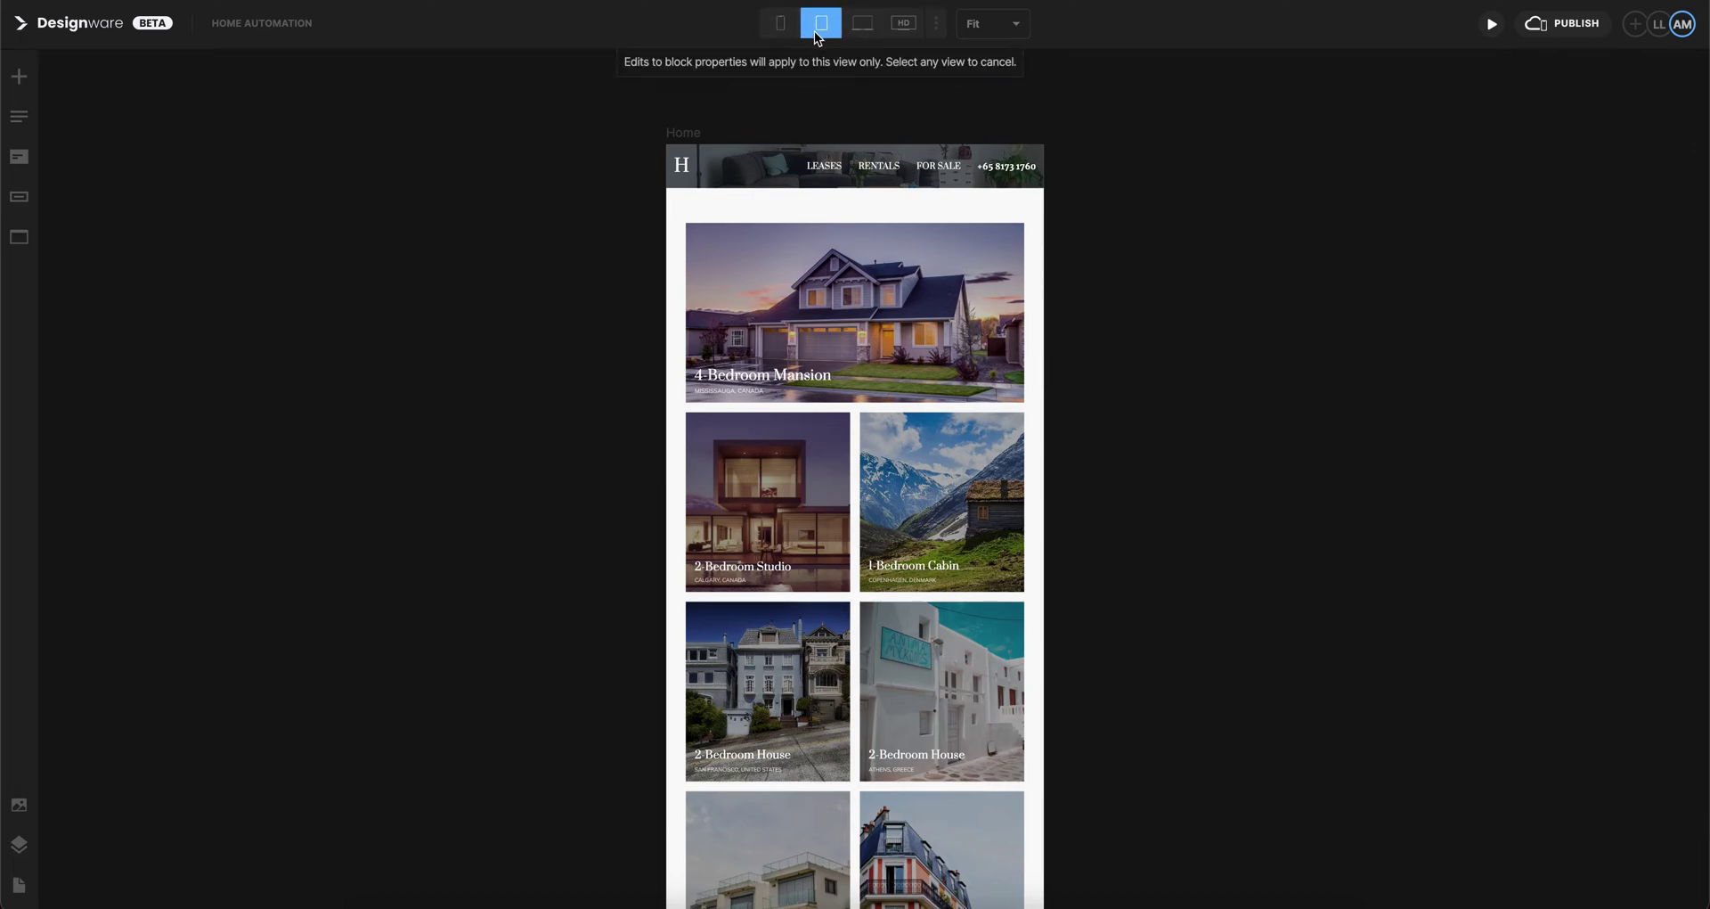
pyautogui.click(989, 25)
pyautogui.click(1002, 139)
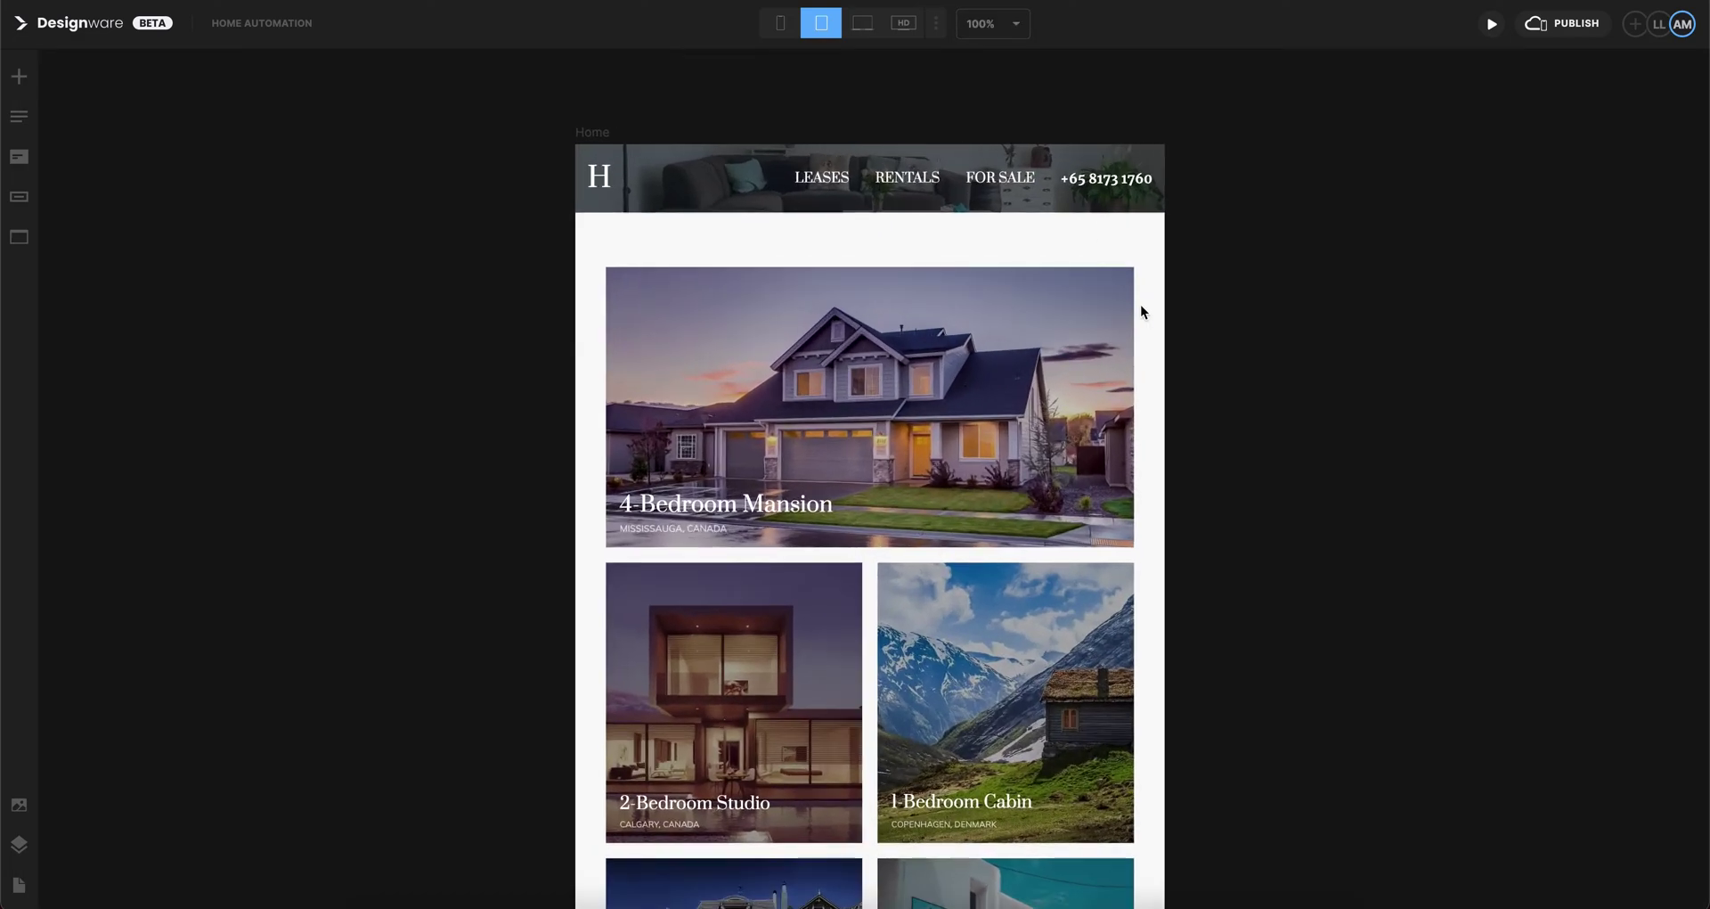
pyautogui.scroll(-5, 899, 462)
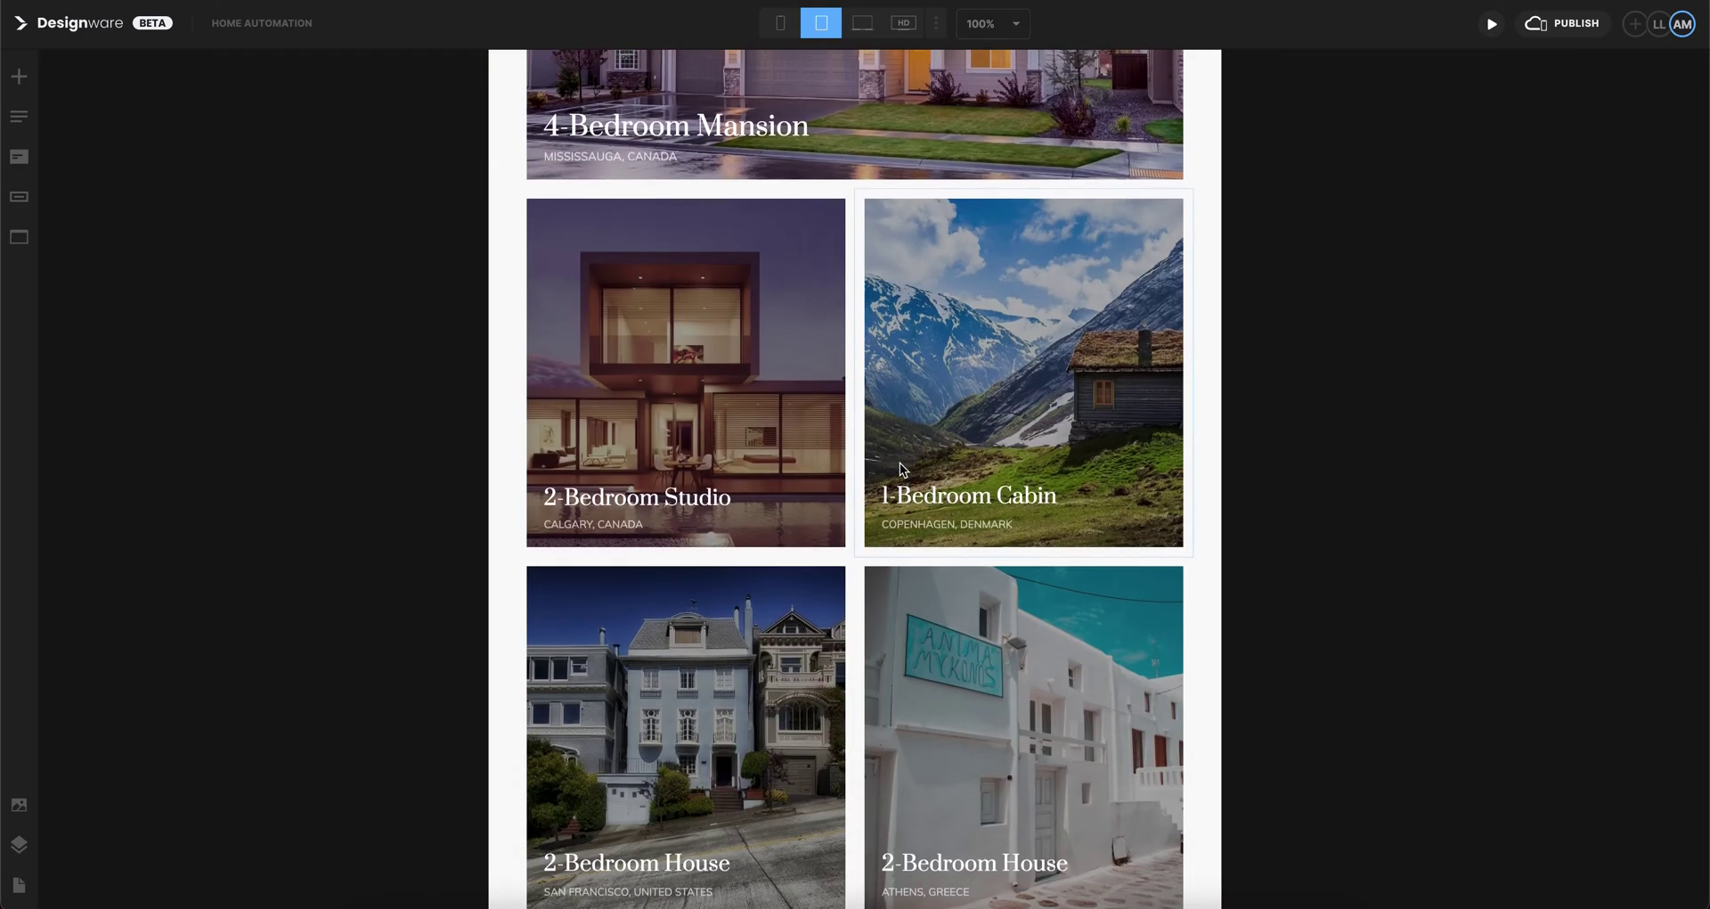
pyautogui.scroll(-6, 903, 462)
pyautogui.scroll(5, 907, 460)
pyautogui.scroll(5, 907, 460)
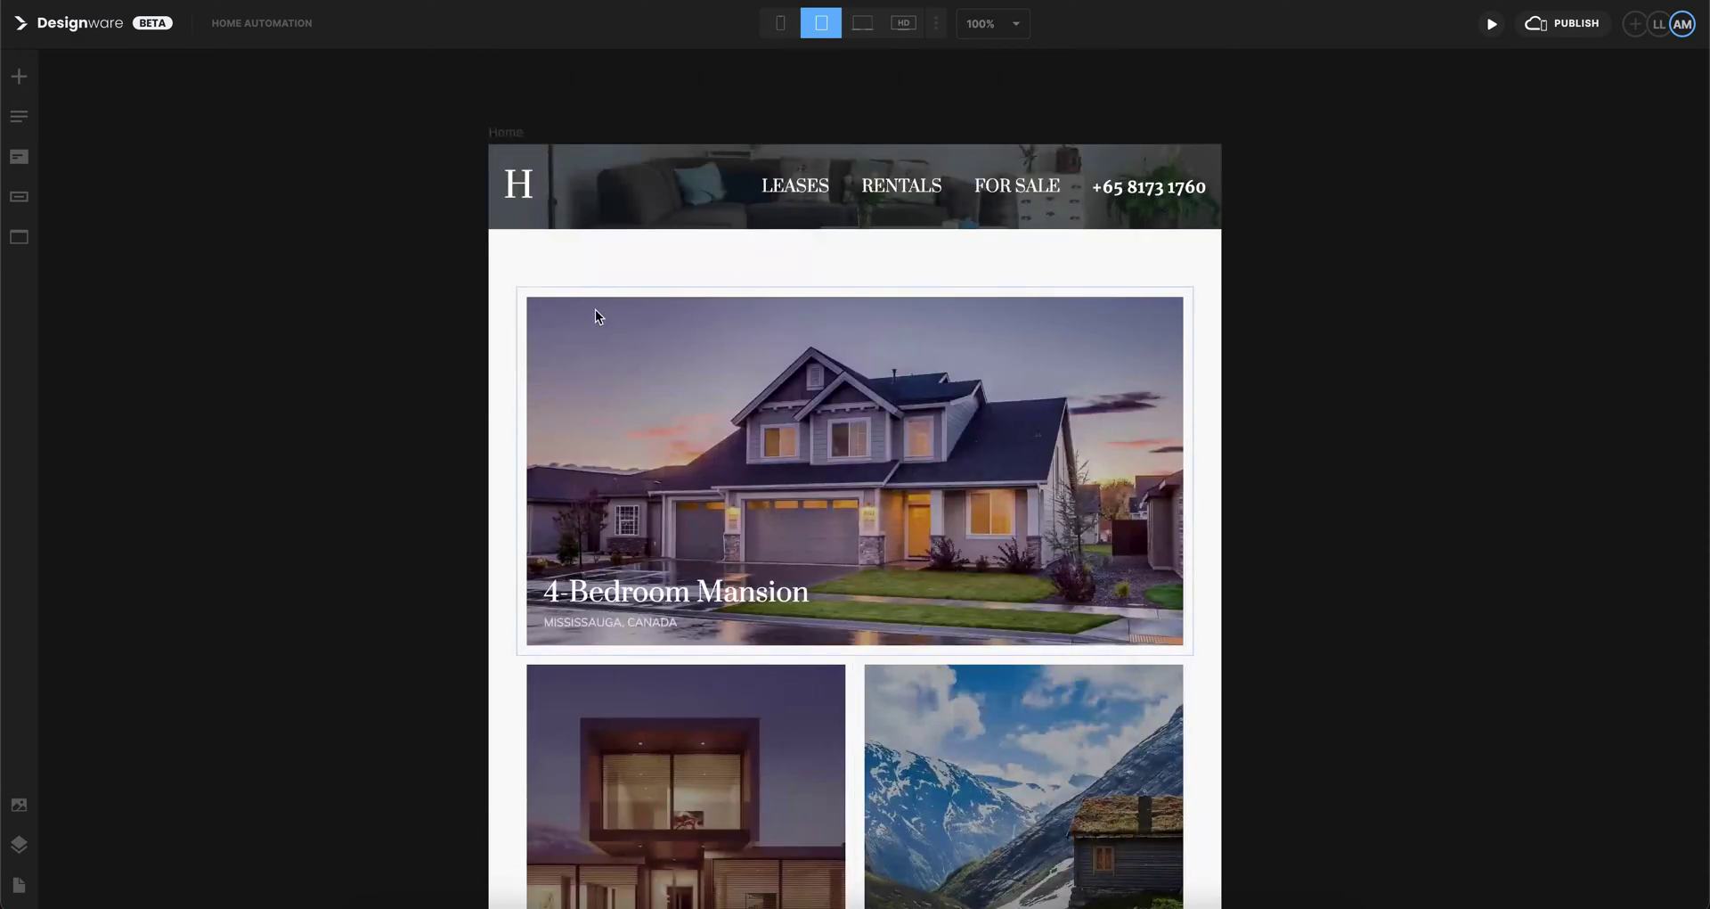
# Give the property listings container a red background using the colour picker.
pyautogui.click(523, 262)
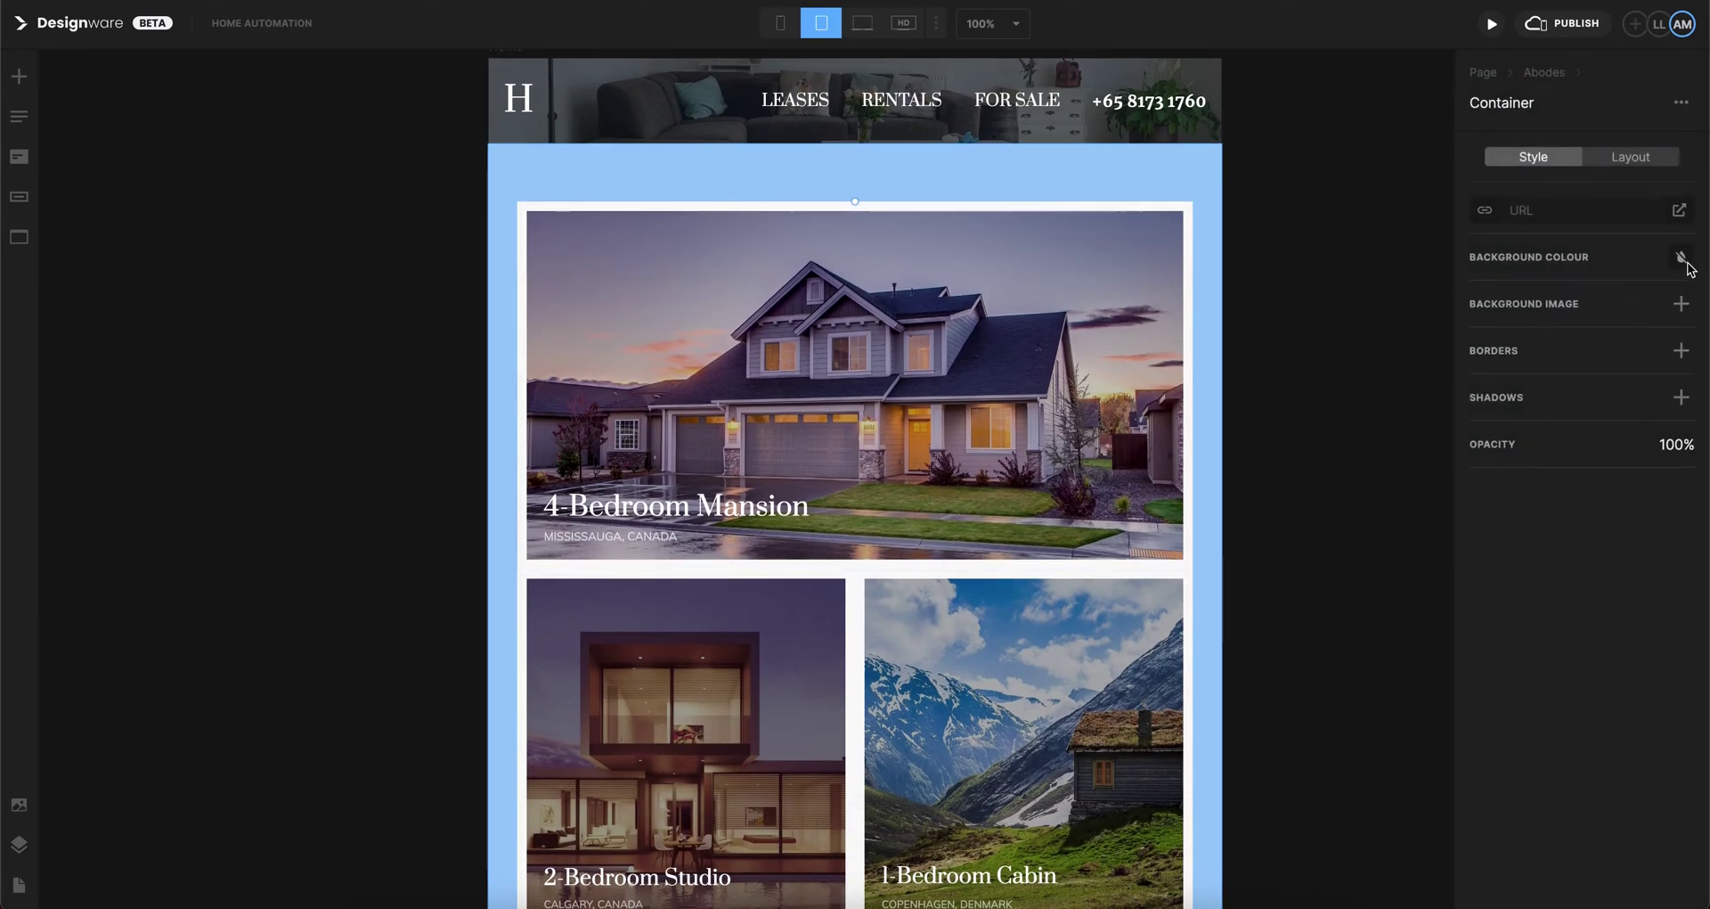
pyautogui.click(1681, 257)
pyautogui.click(1538, 452)
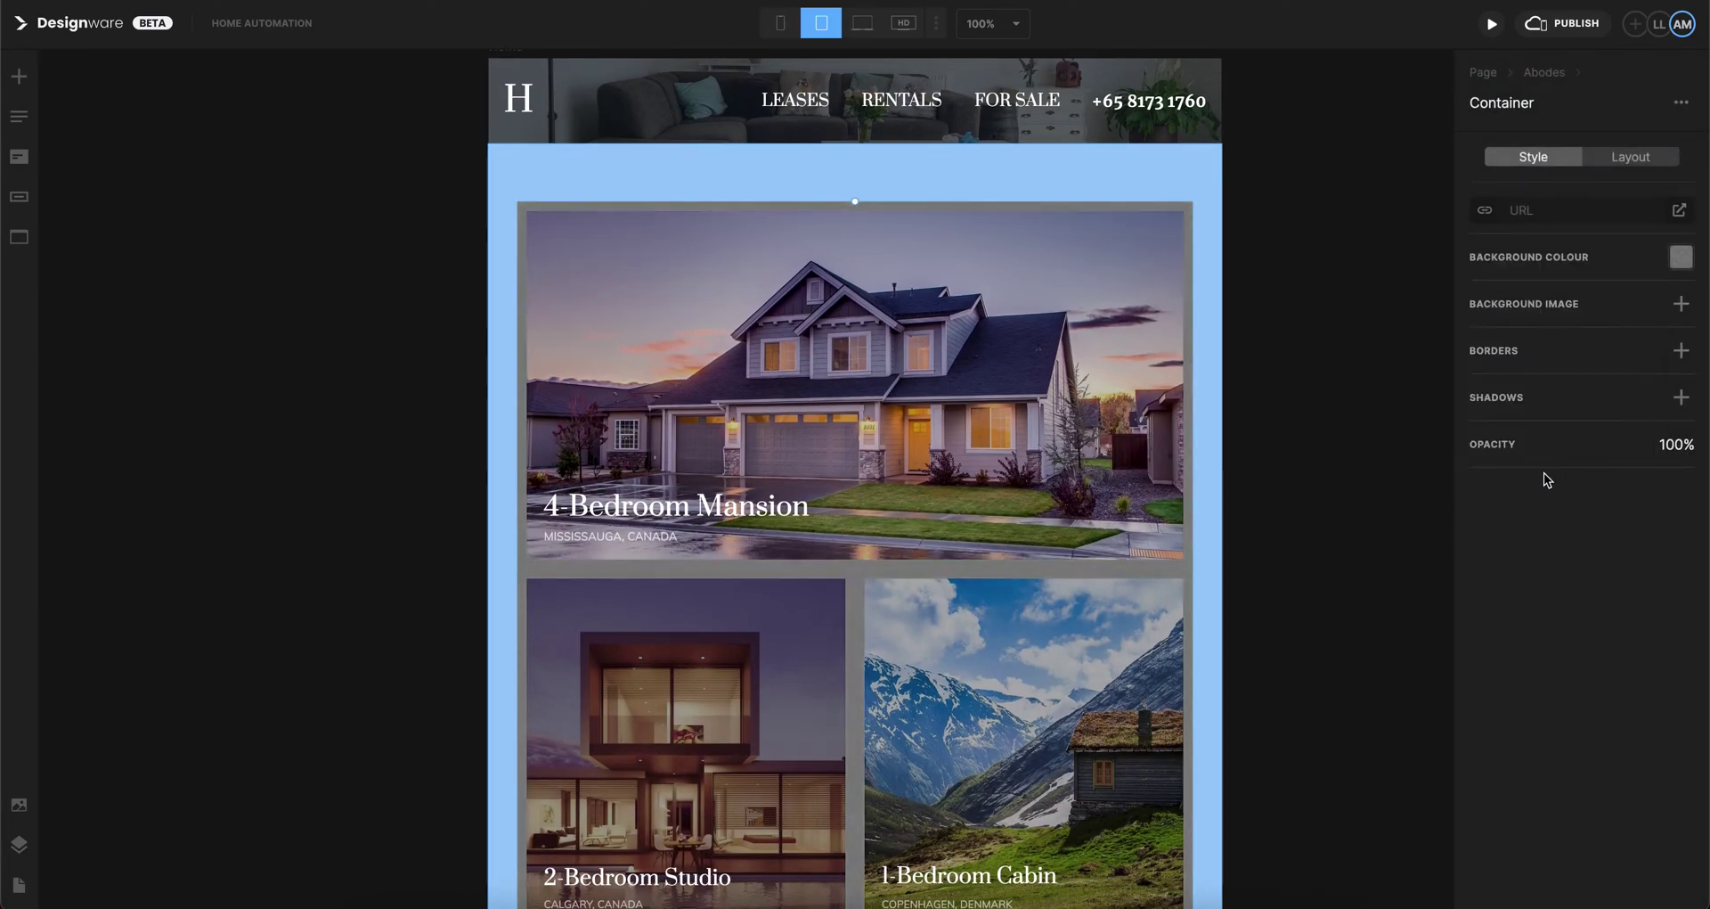
pyautogui.click(1536, 513)
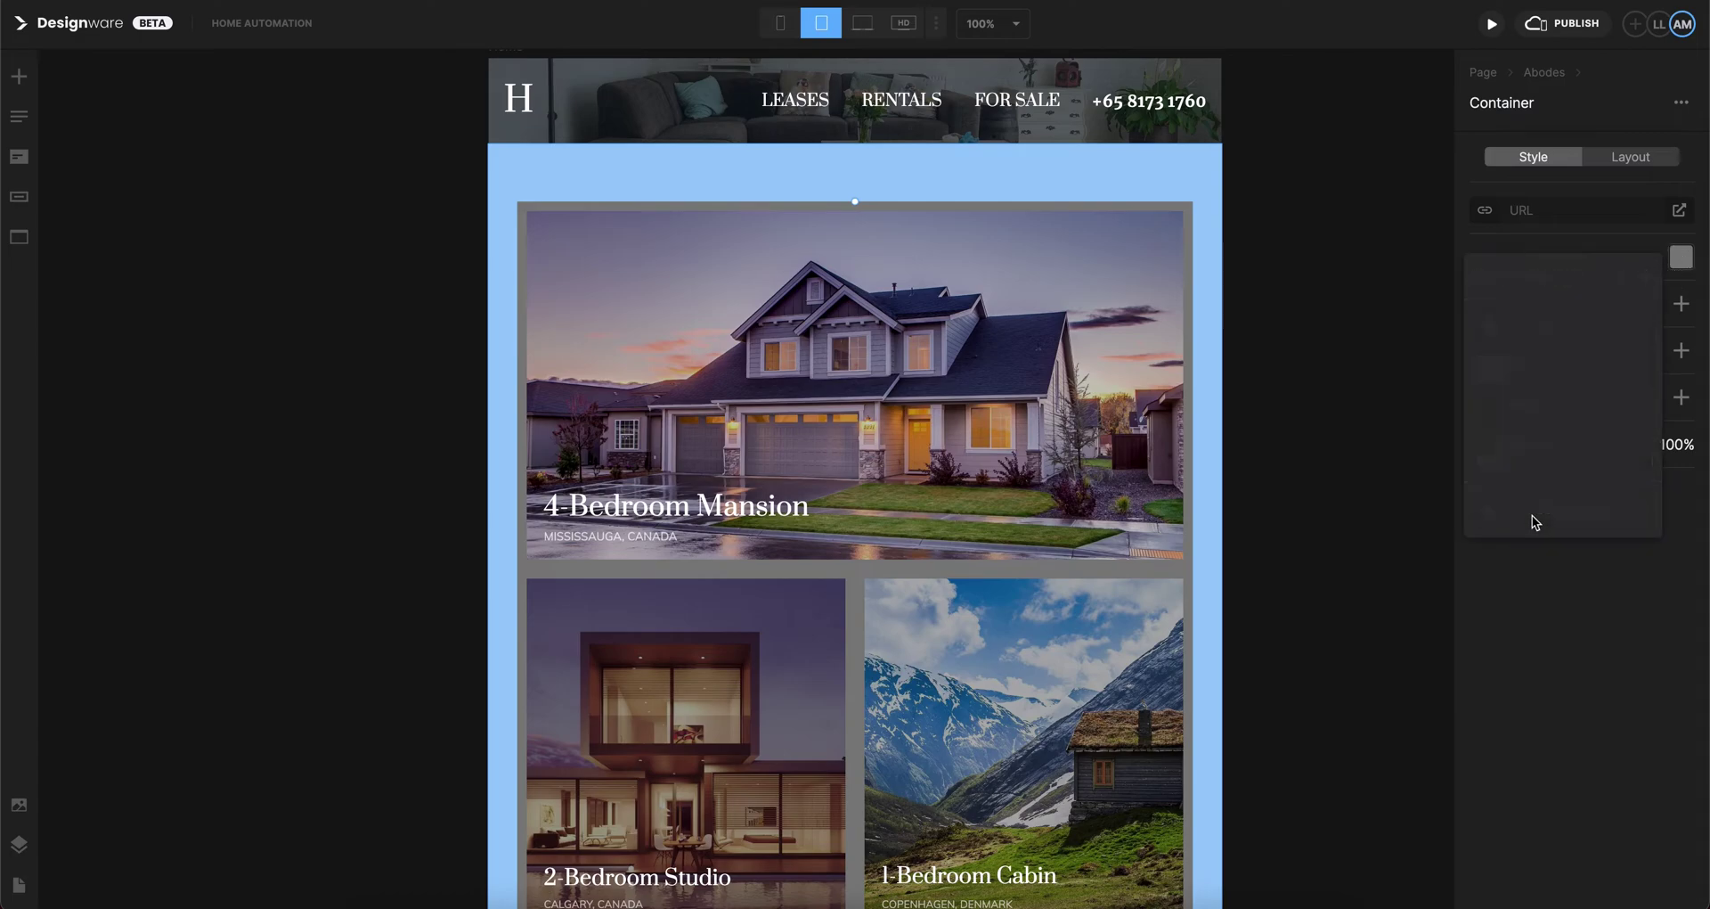
pyautogui.moveTo(1533, 299); pyautogui.dragTo(1615, 261)
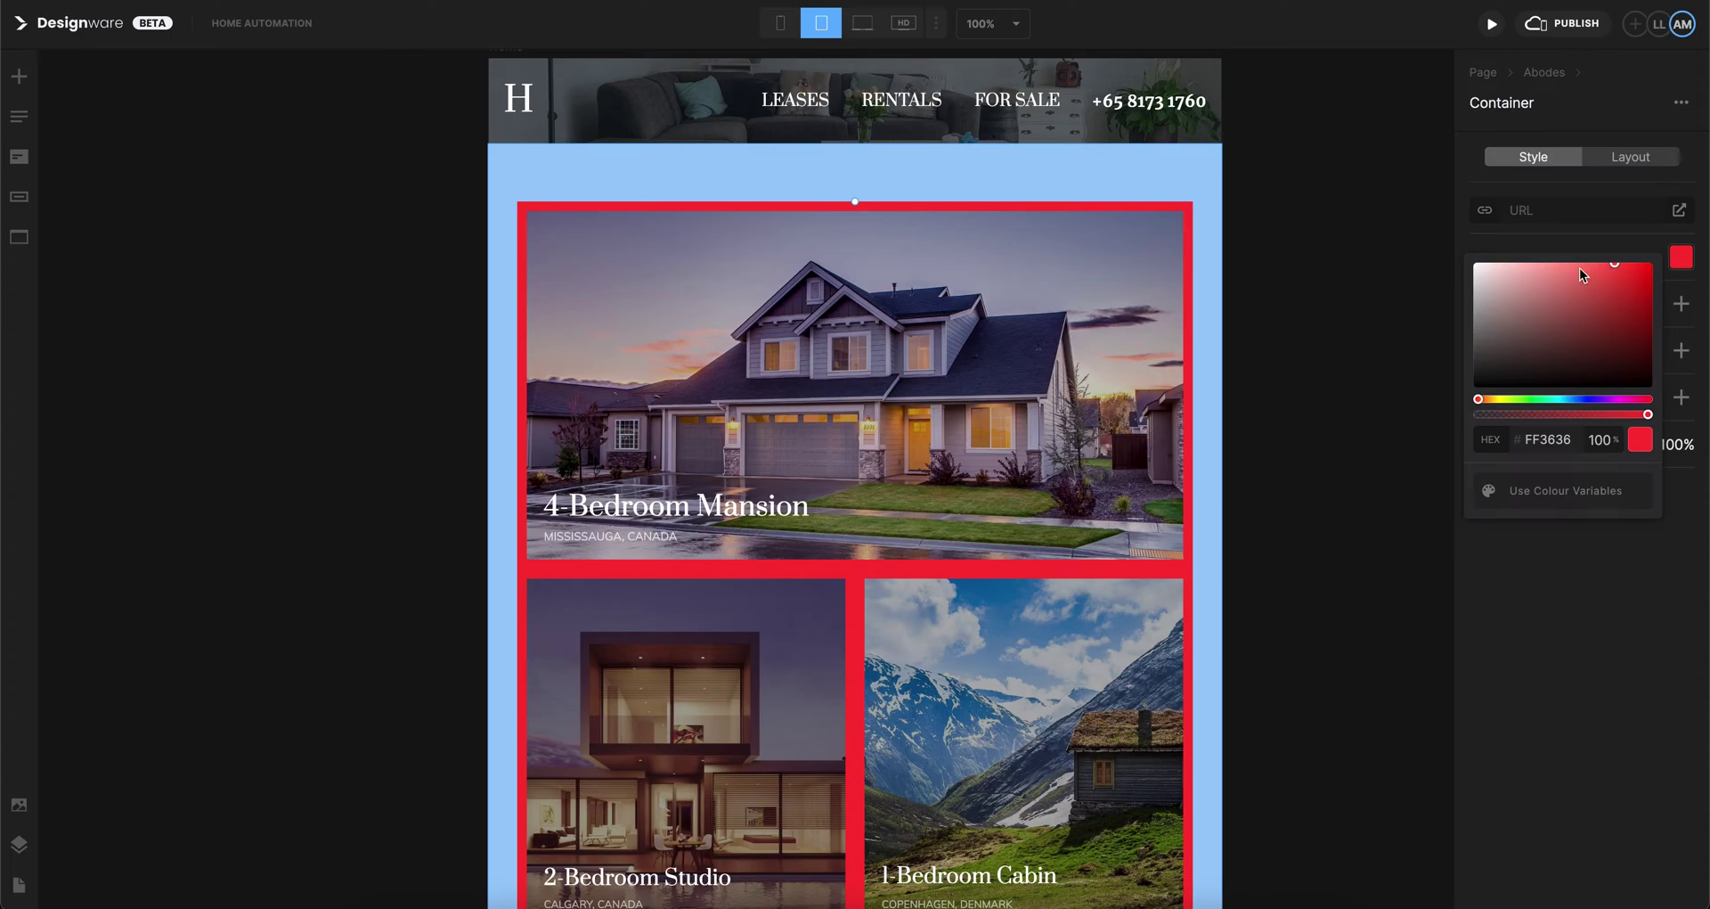
pyautogui.click(1524, 572)
pyautogui.click(1326, 178)
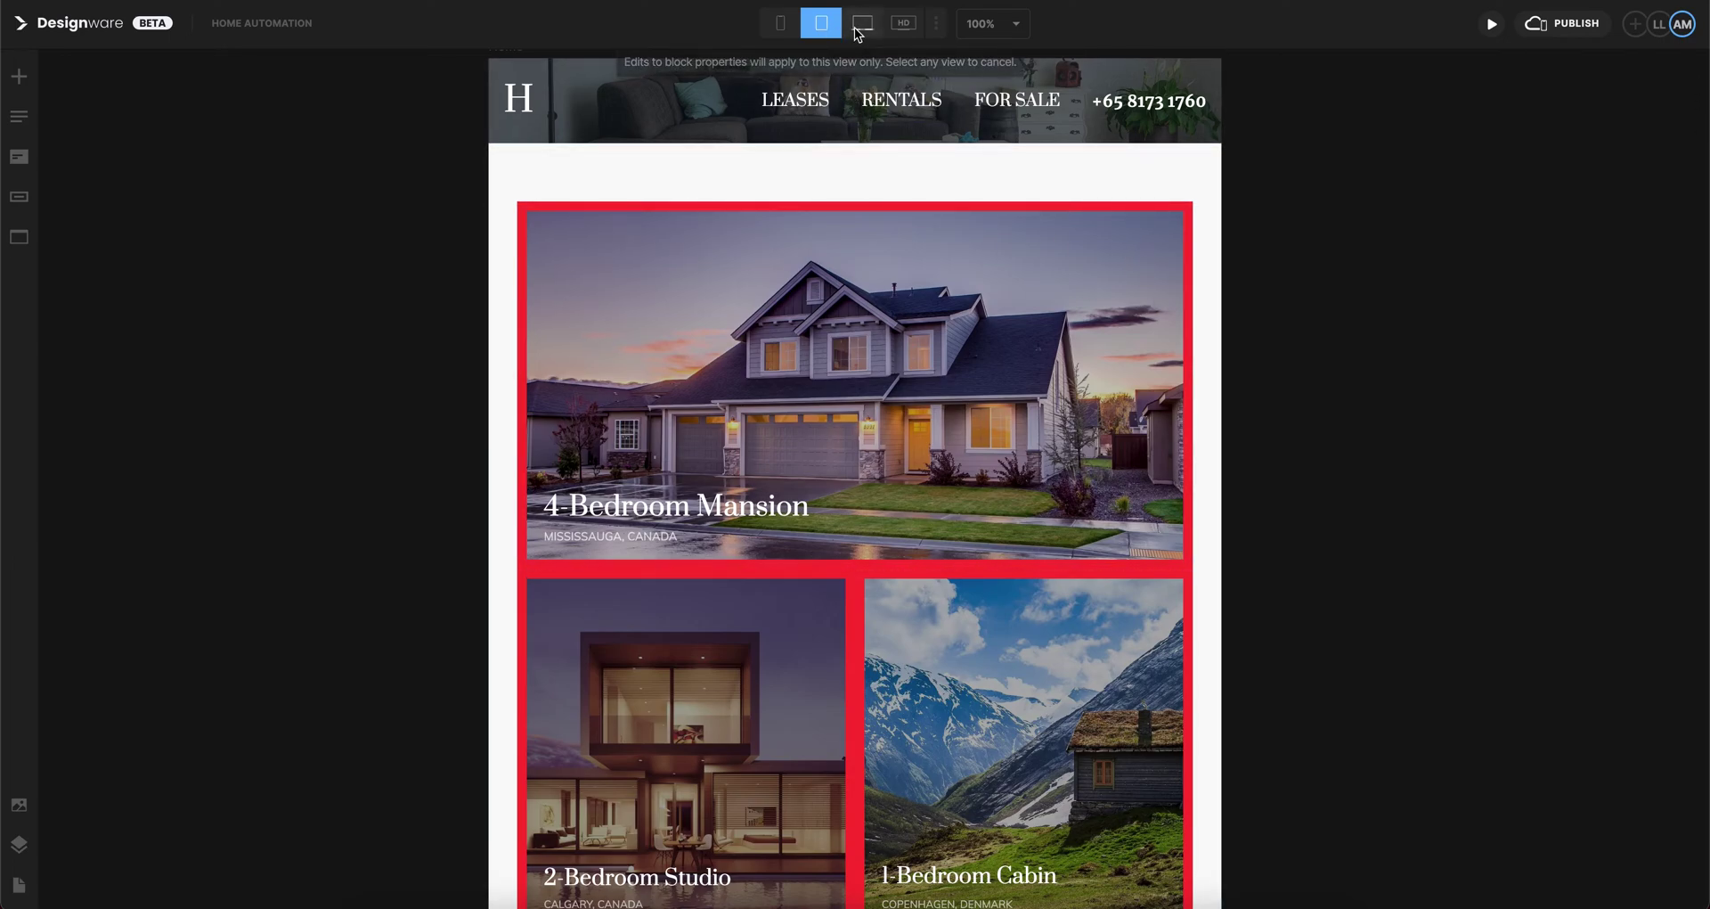
# Exit tablet-only mode and preview laptop, phone, tablet, HD, then laptop widths.
pyautogui.click(821, 24)
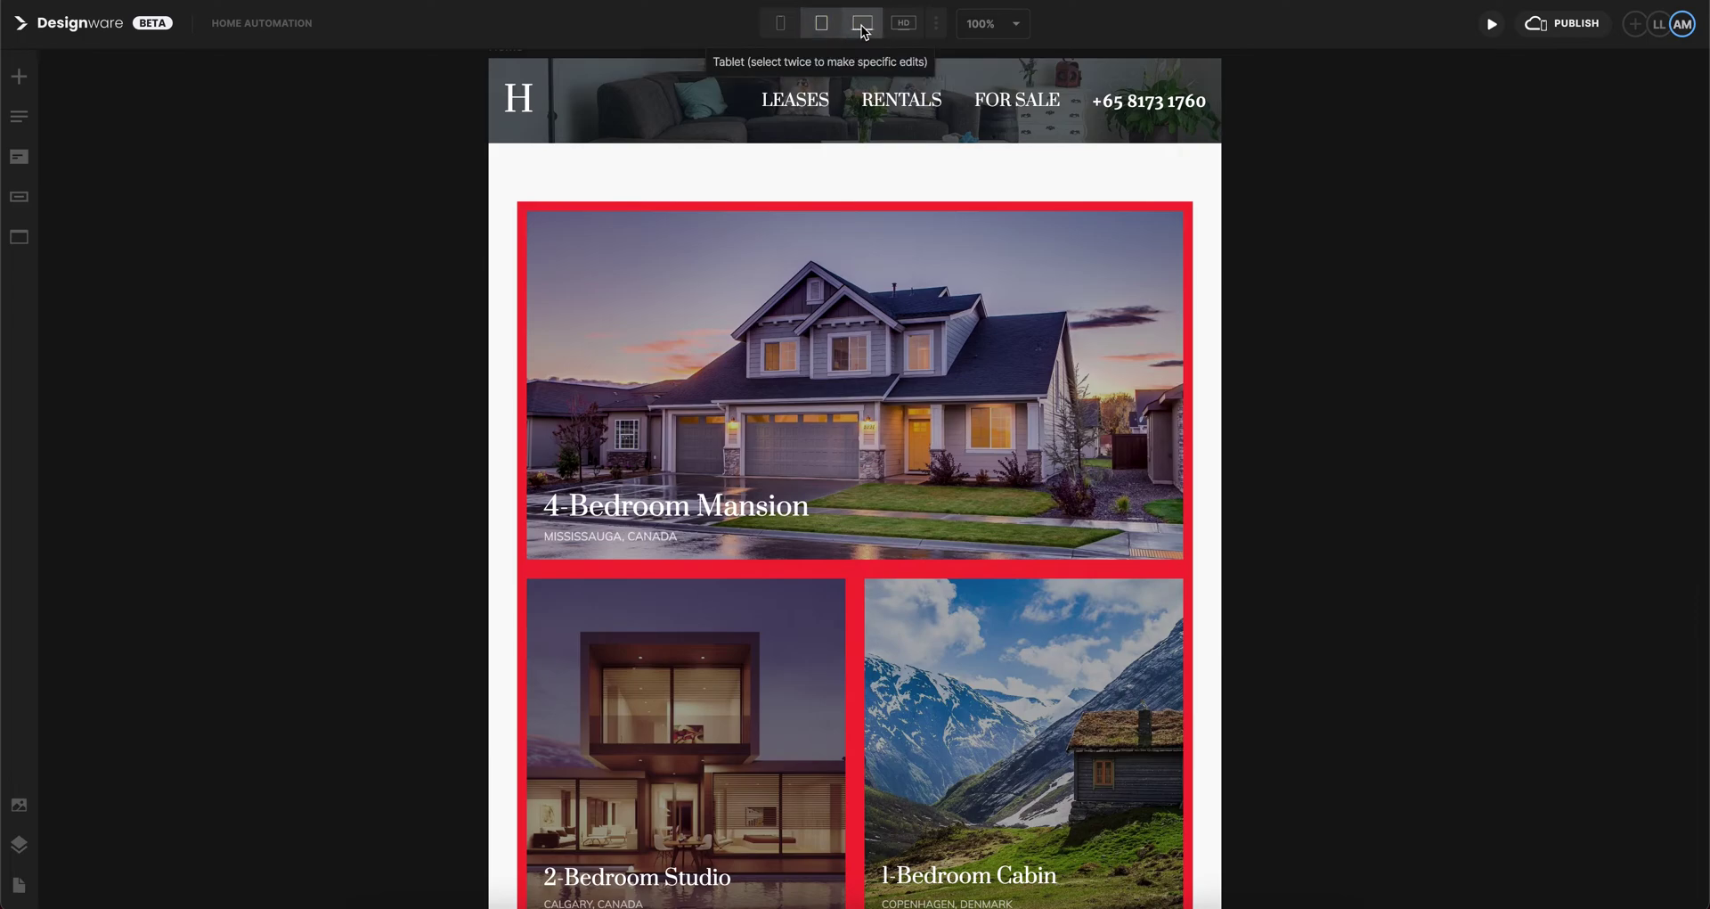
pyautogui.click(862, 26)
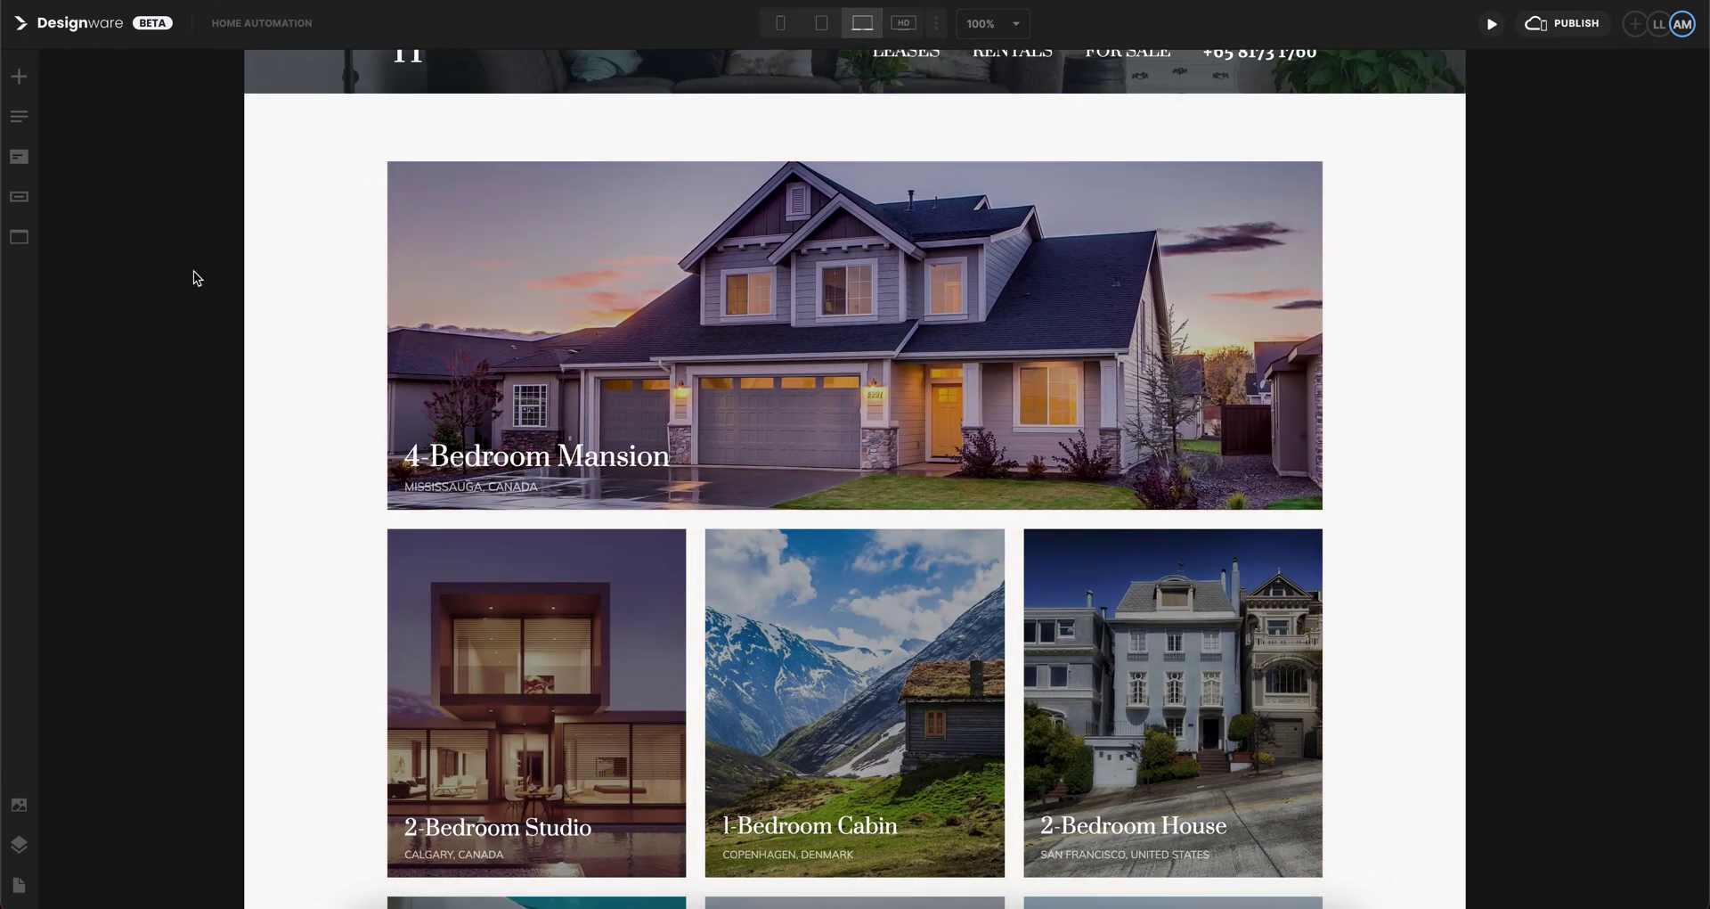
pyautogui.scroll(2, 257, 265)
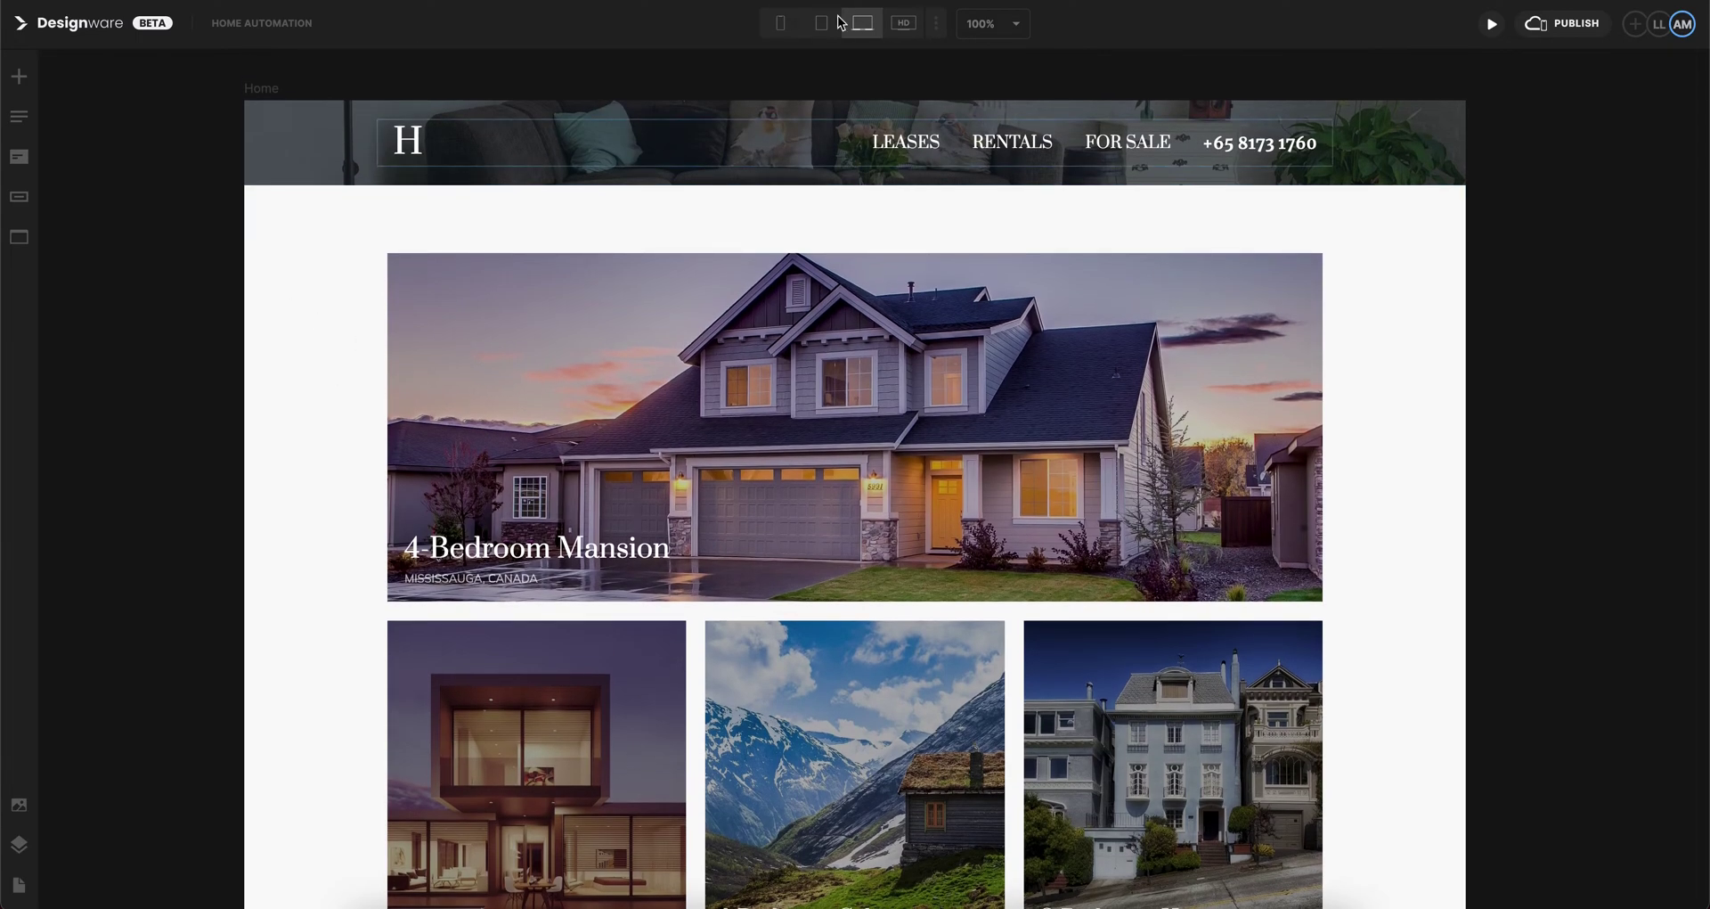
pyautogui.click(780, 27)
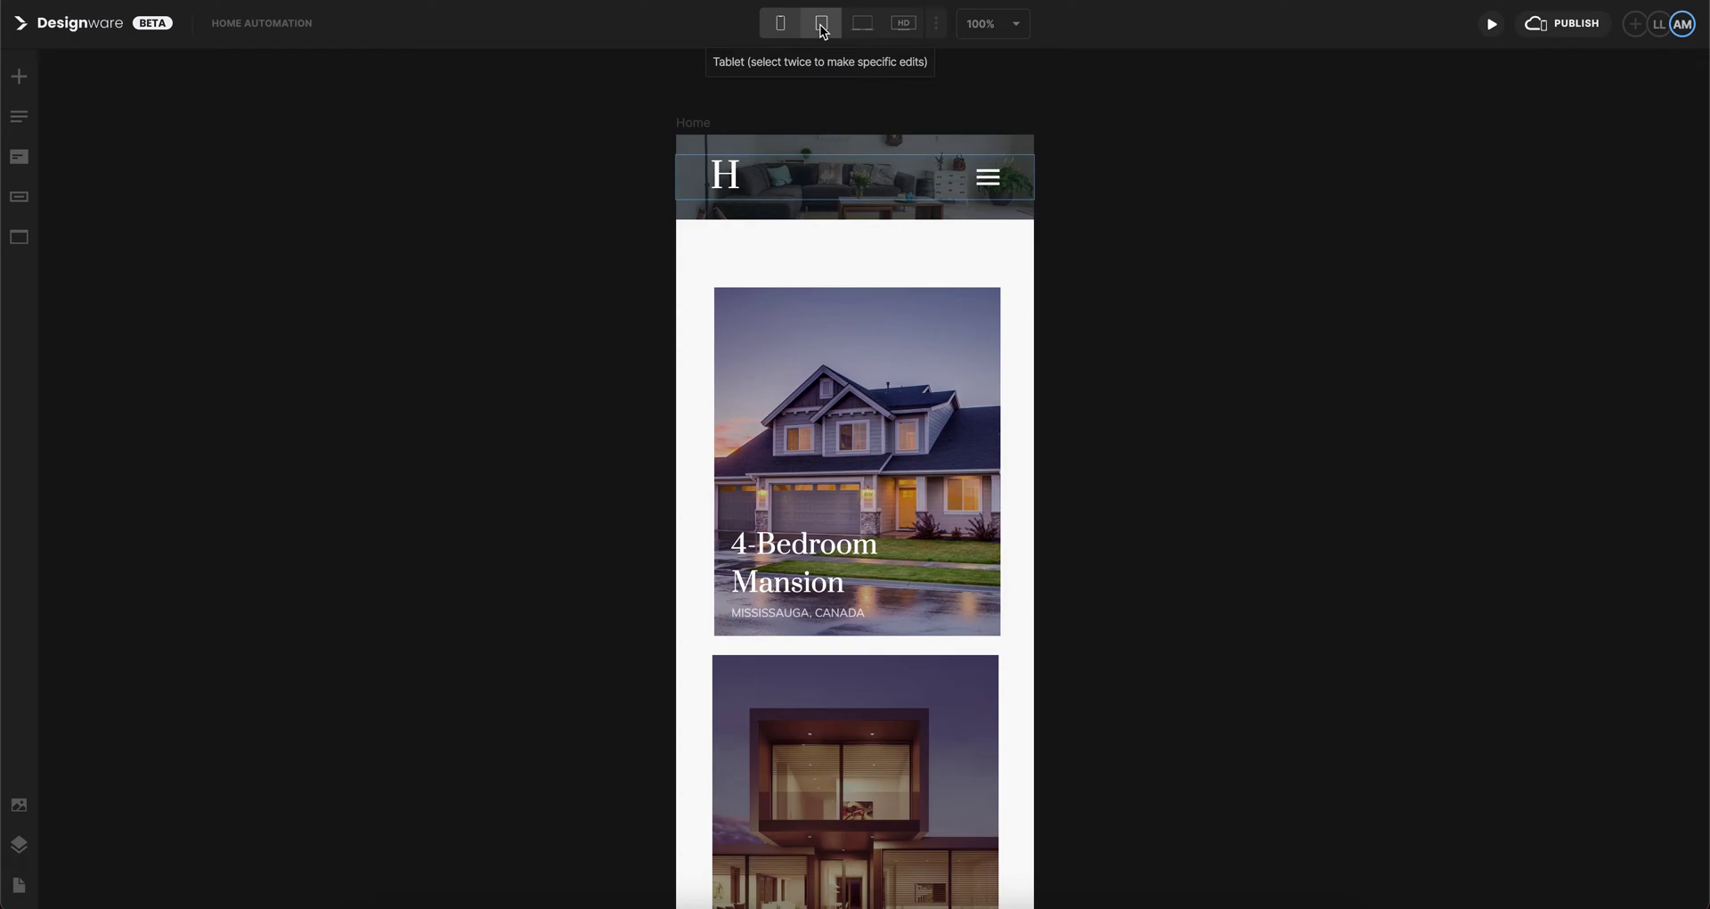
pyautogui.click(821, 27)
pyautogui.click(864, 25)
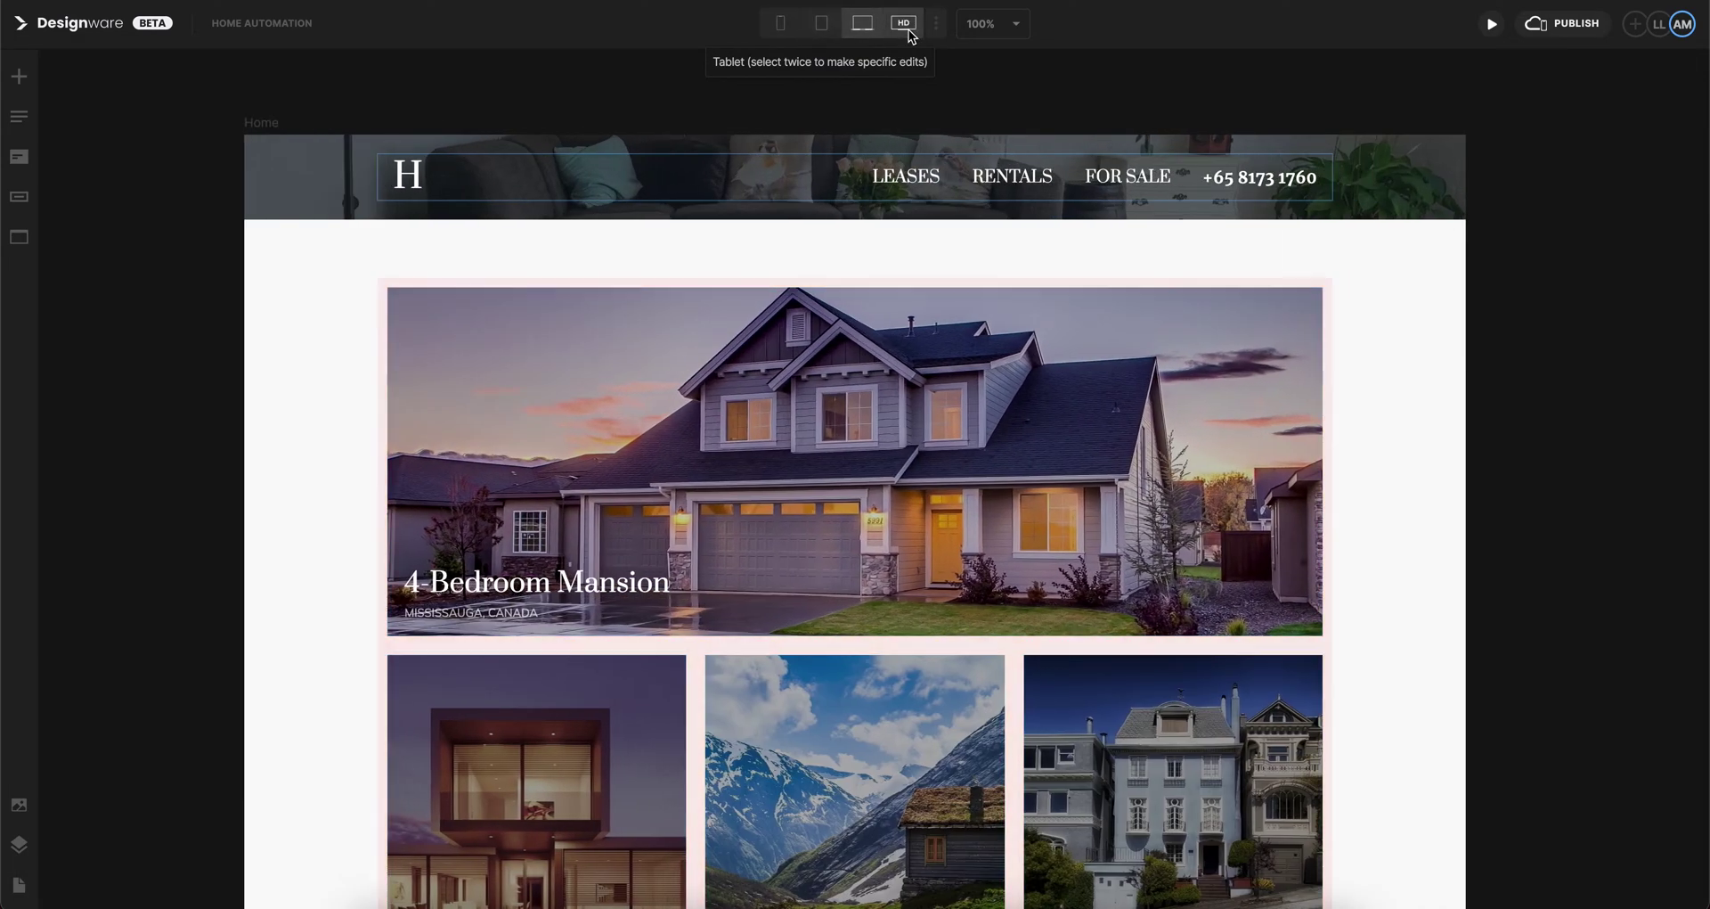
pyautogui.click(907, 26)
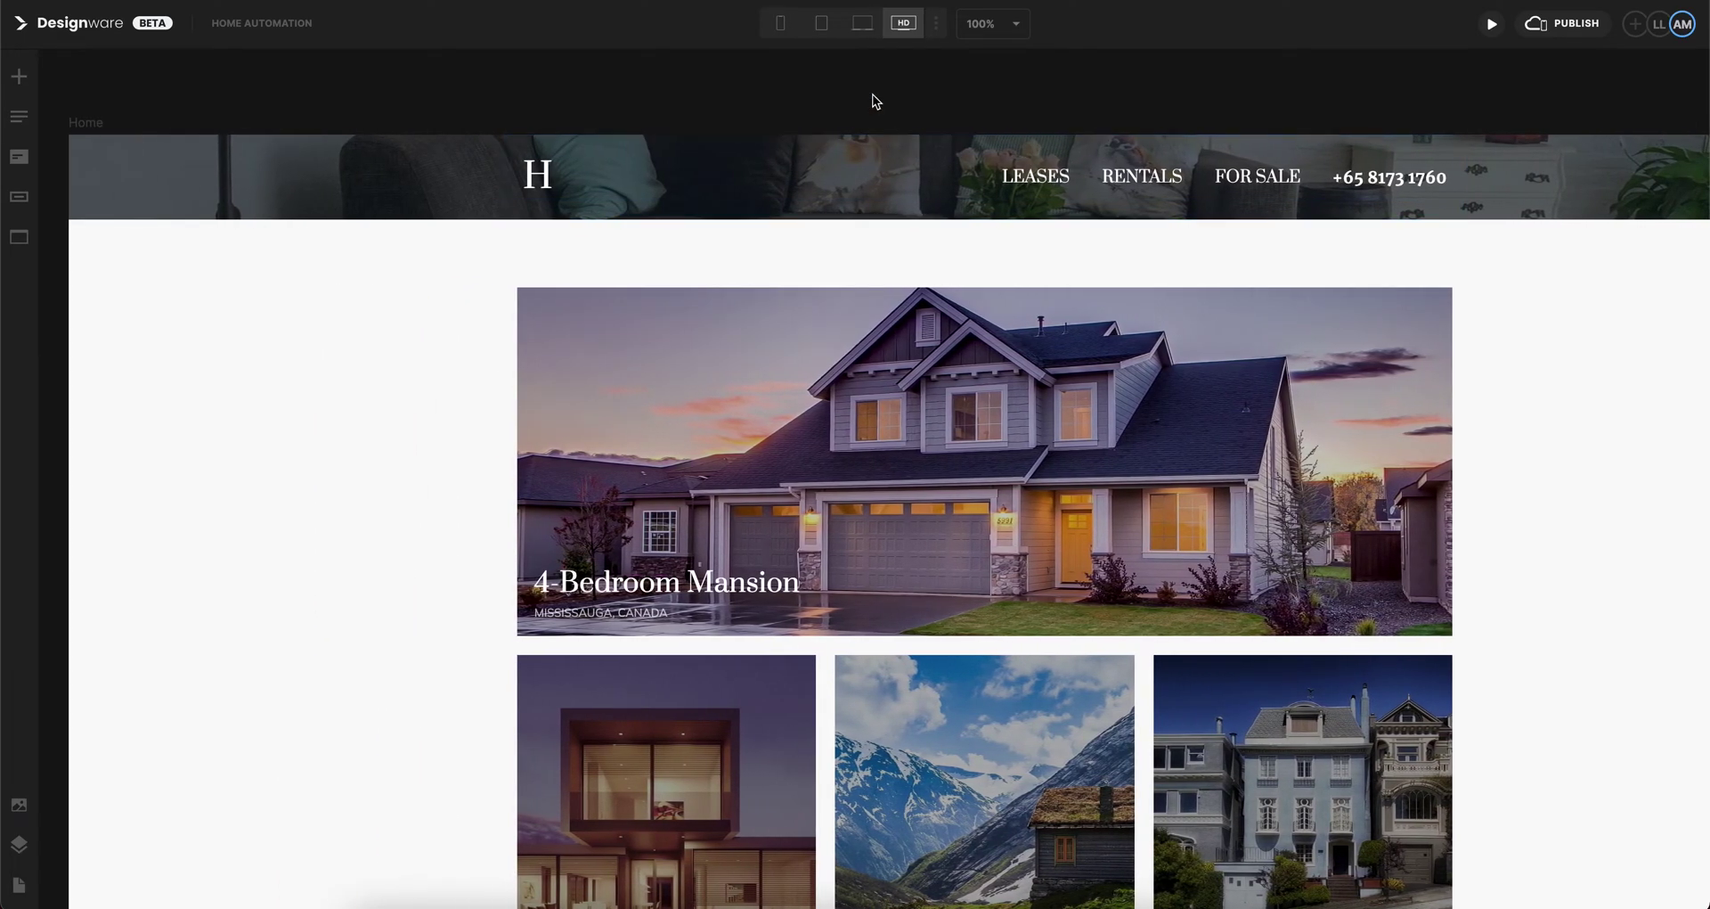
pyautogui.click(862, 23)
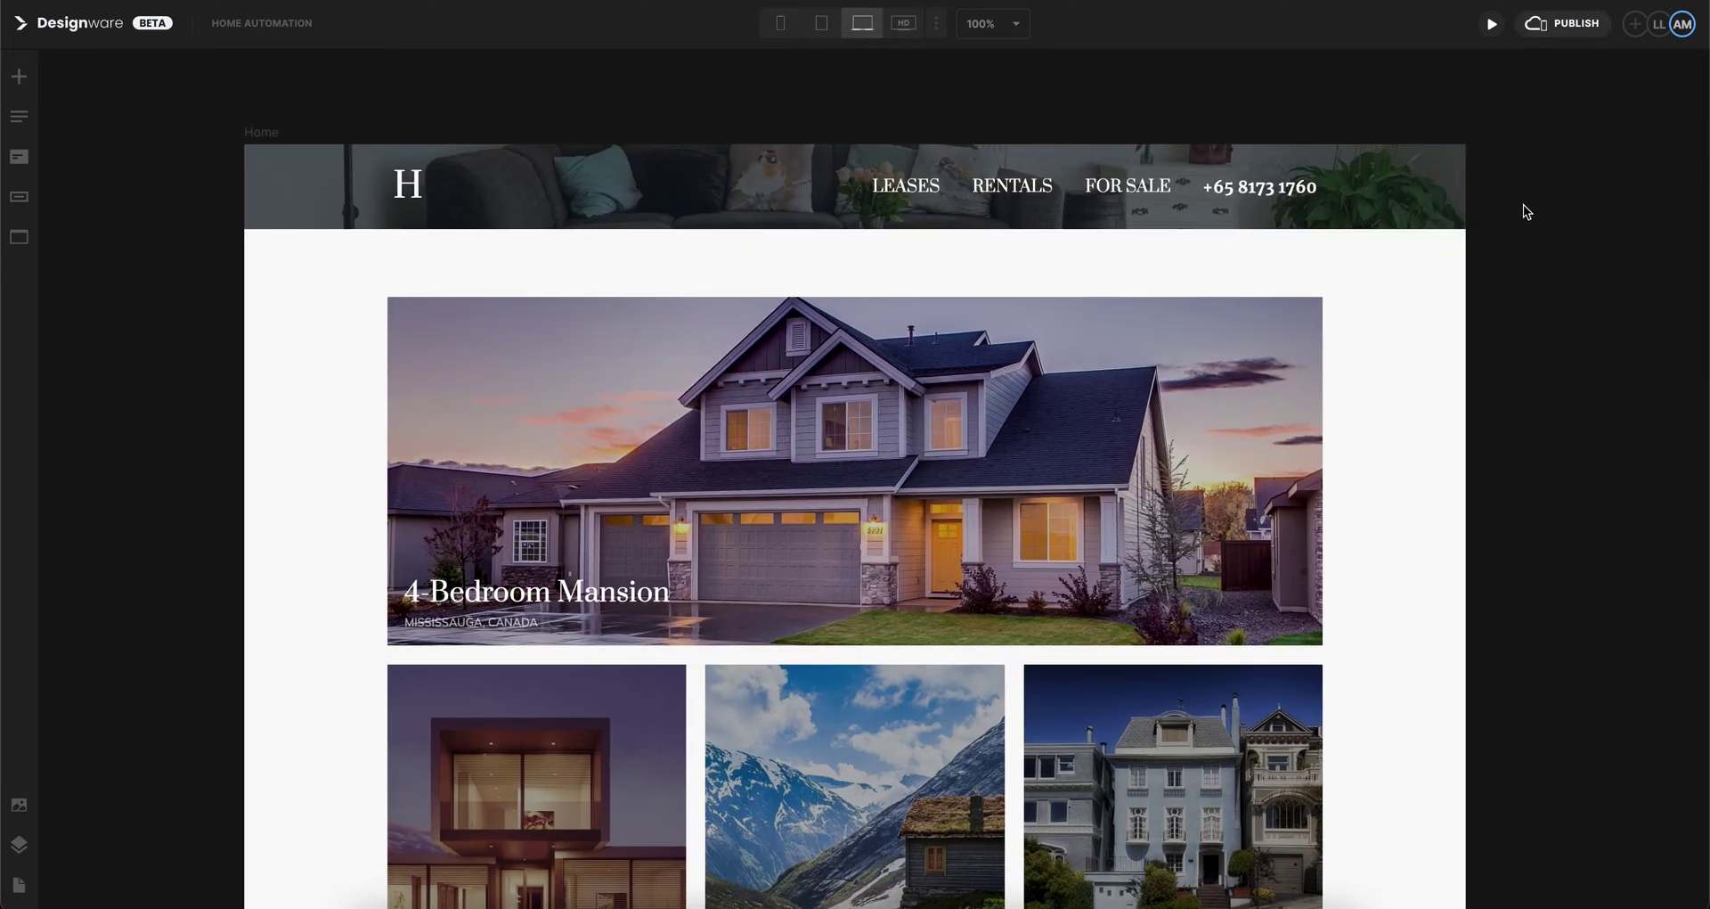
# Open the Configure Website/PWA form from the Publish options.
pyautogui.click(1554, 24)
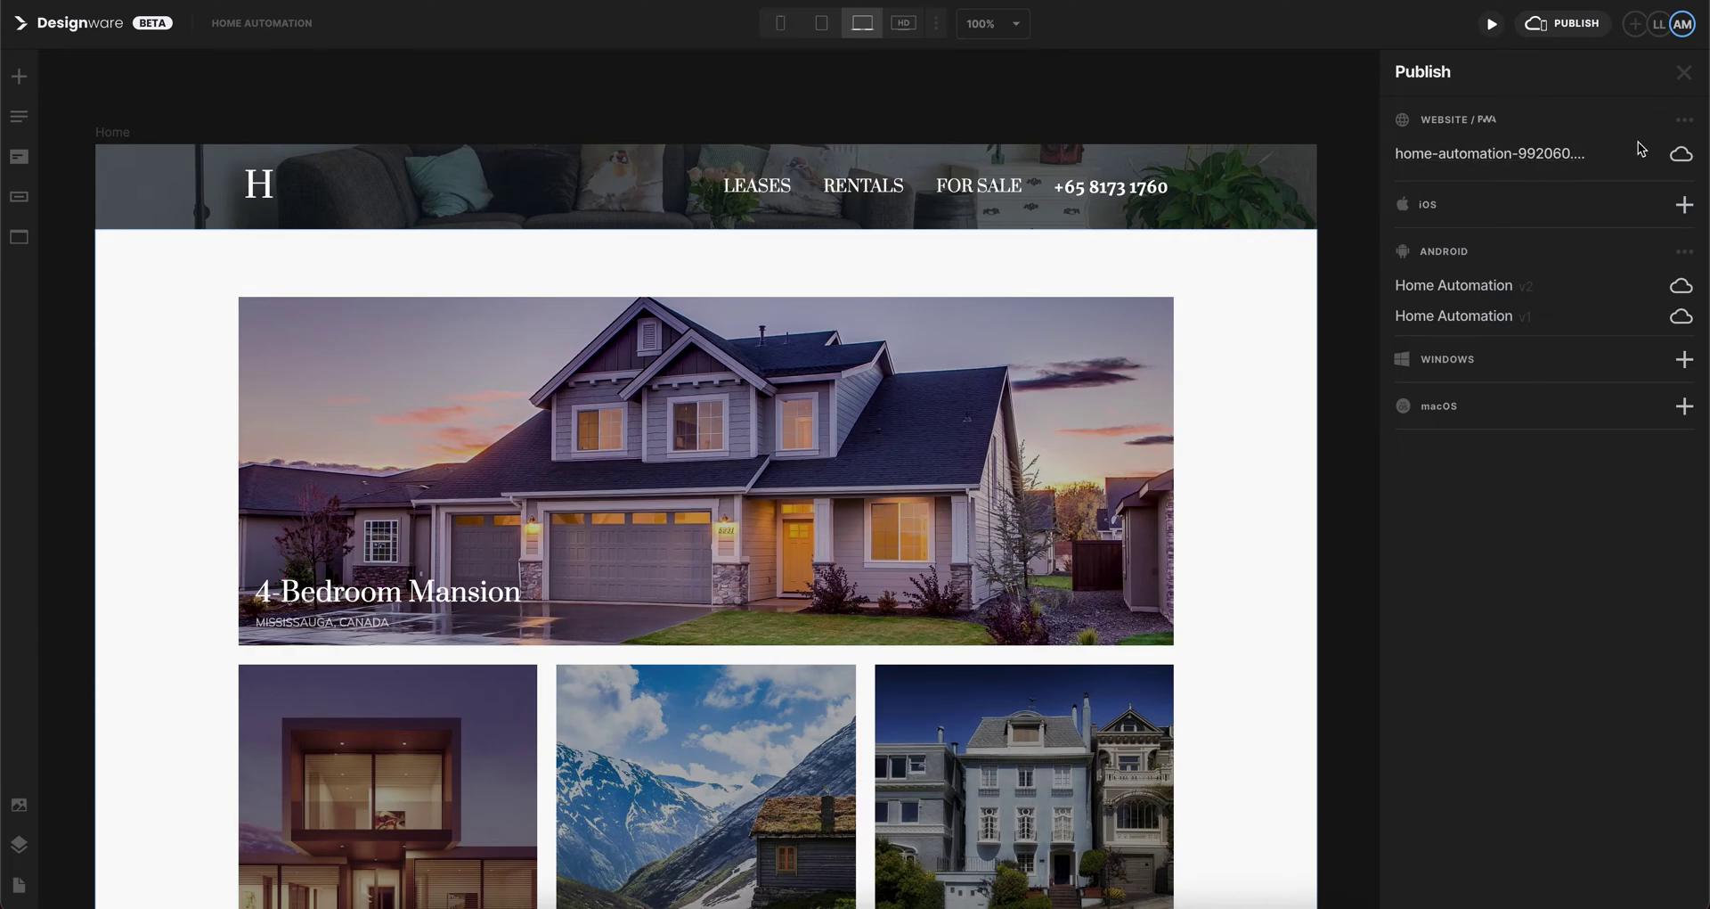
pyautogui.click(1683, 120)
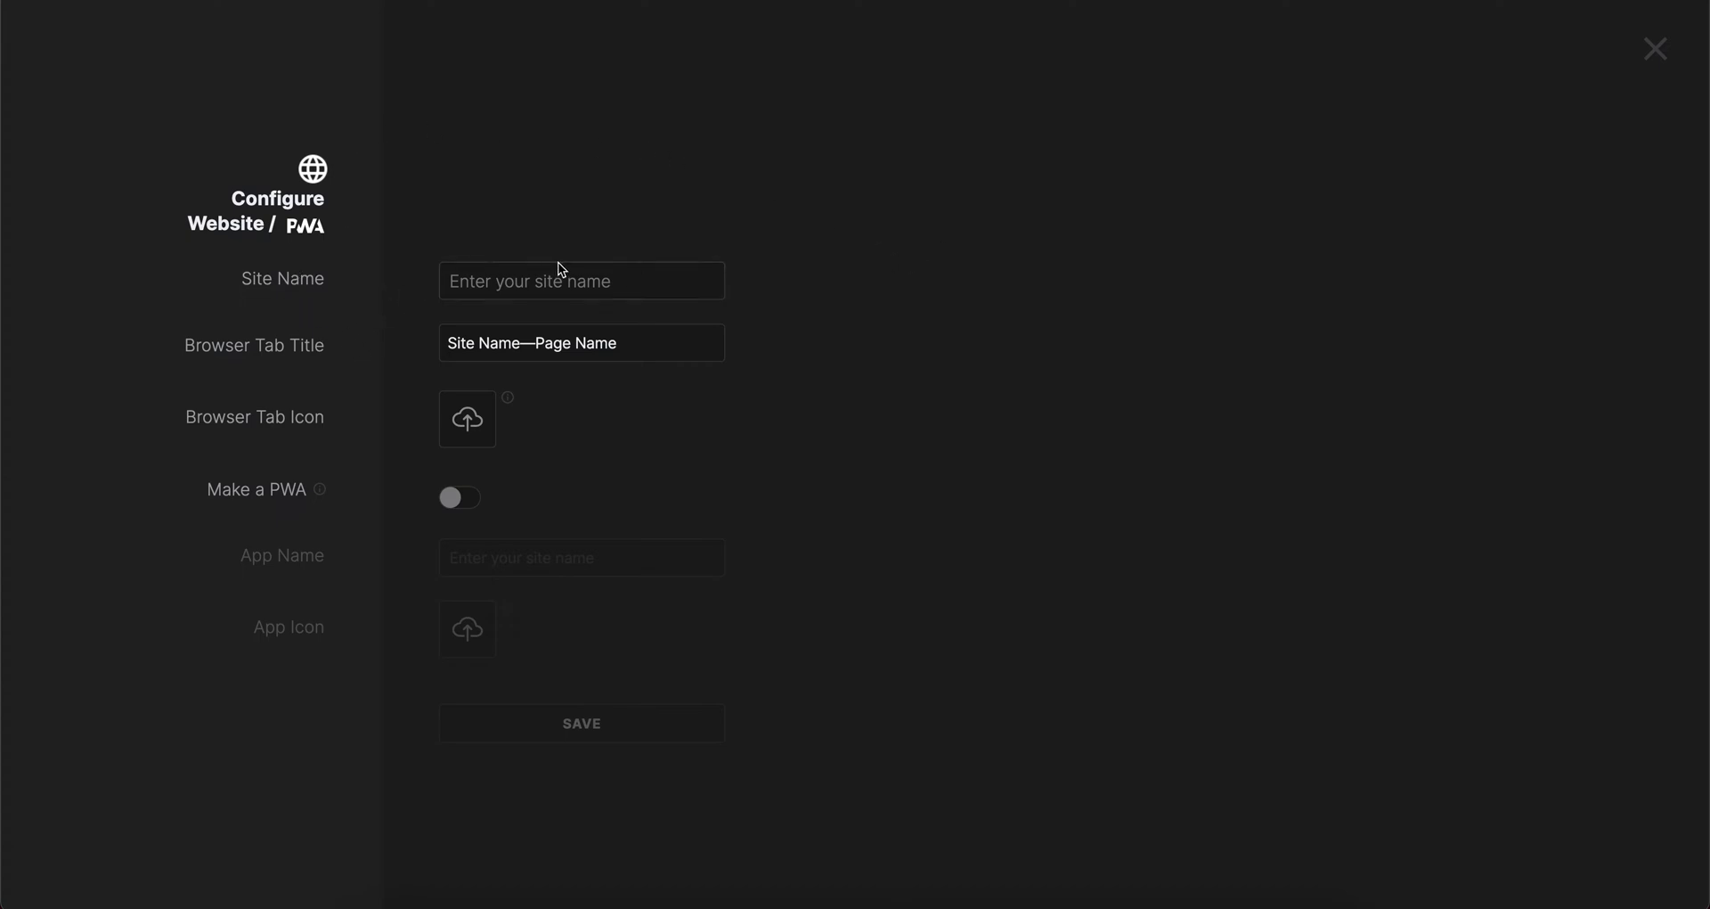
# Keep the Site Name—Page Name tab title and switch on Make a PWA.
pyautogui.click(539, 346)
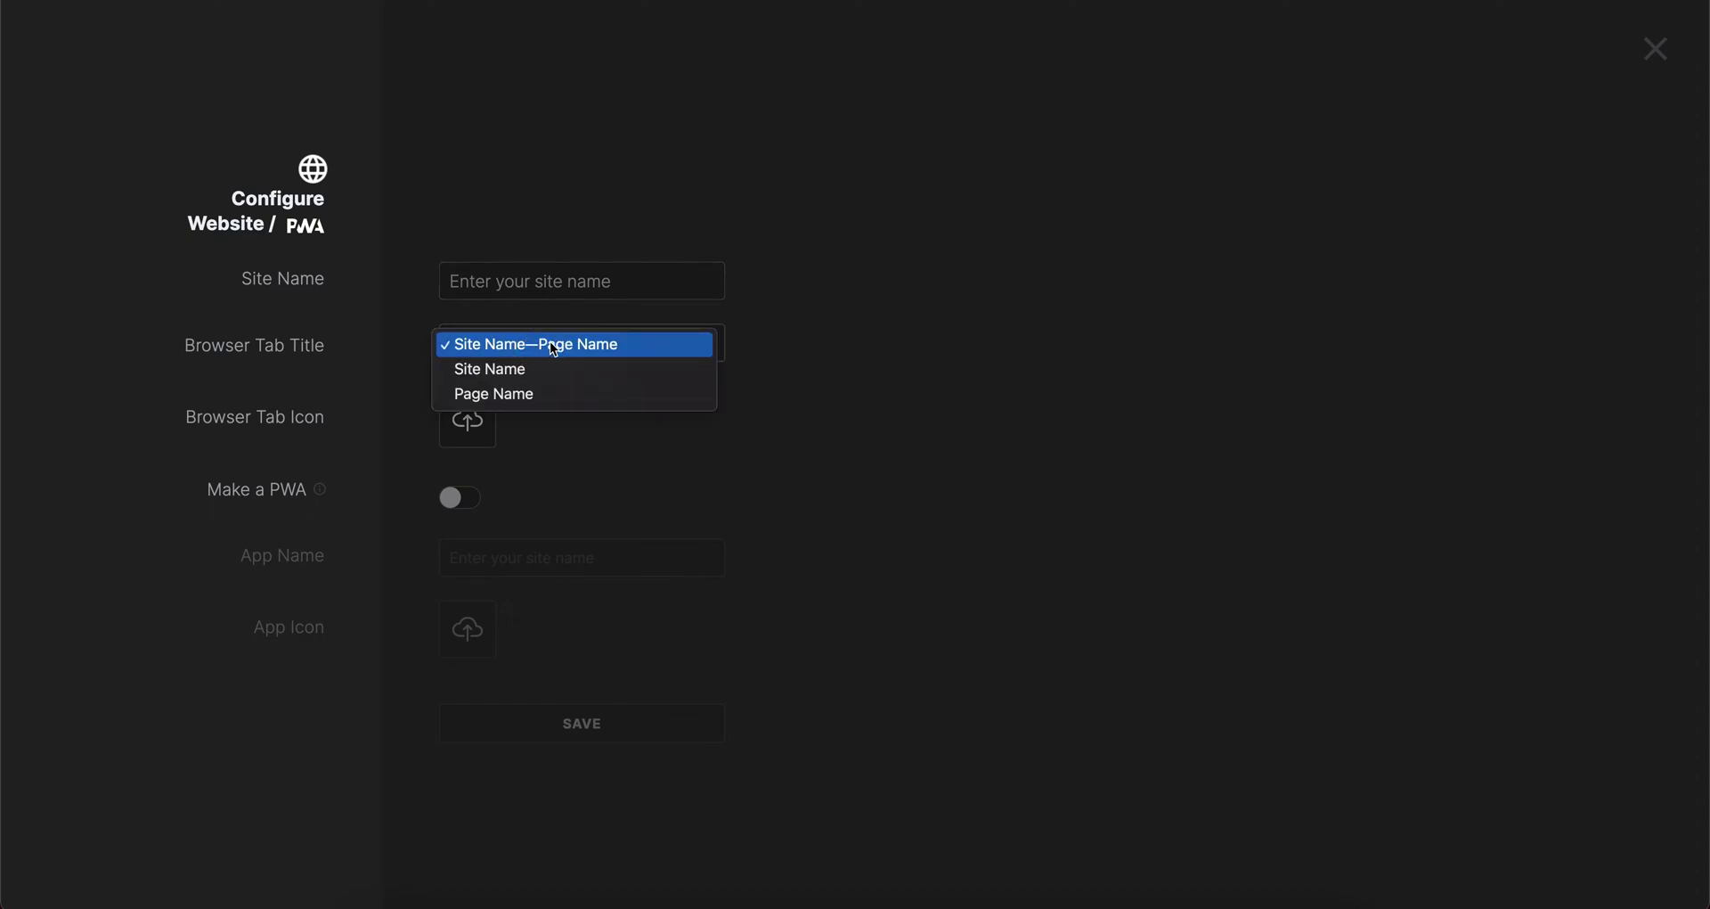
pyautogui.click(772, 334)
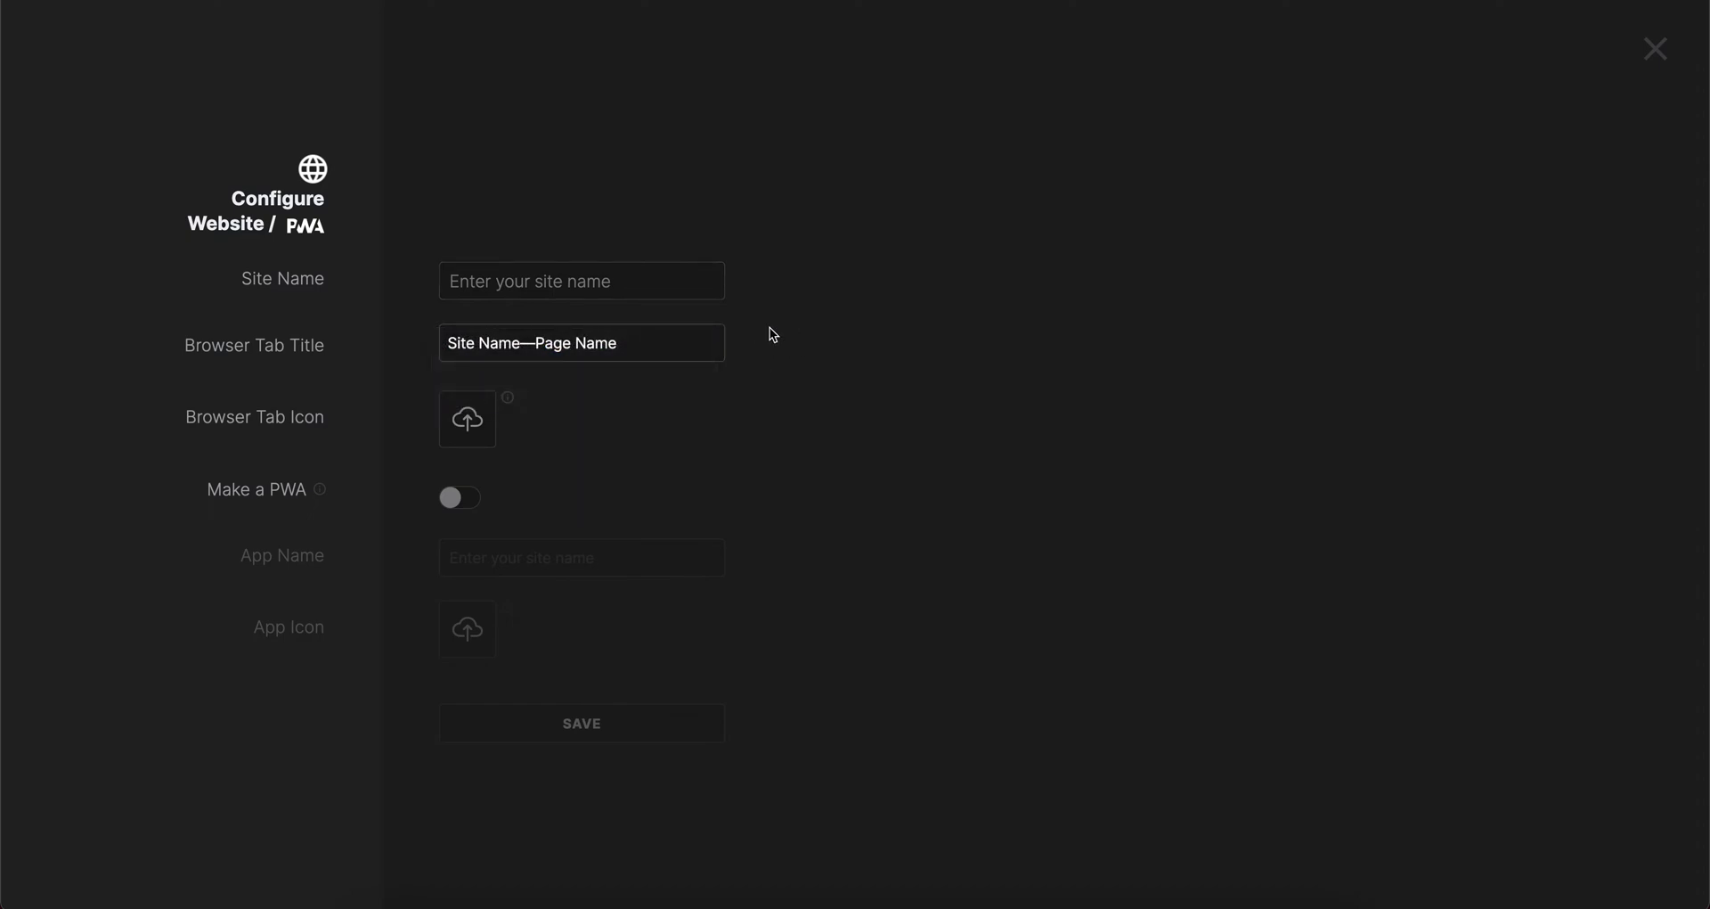
pyautogui.click(465, 501)
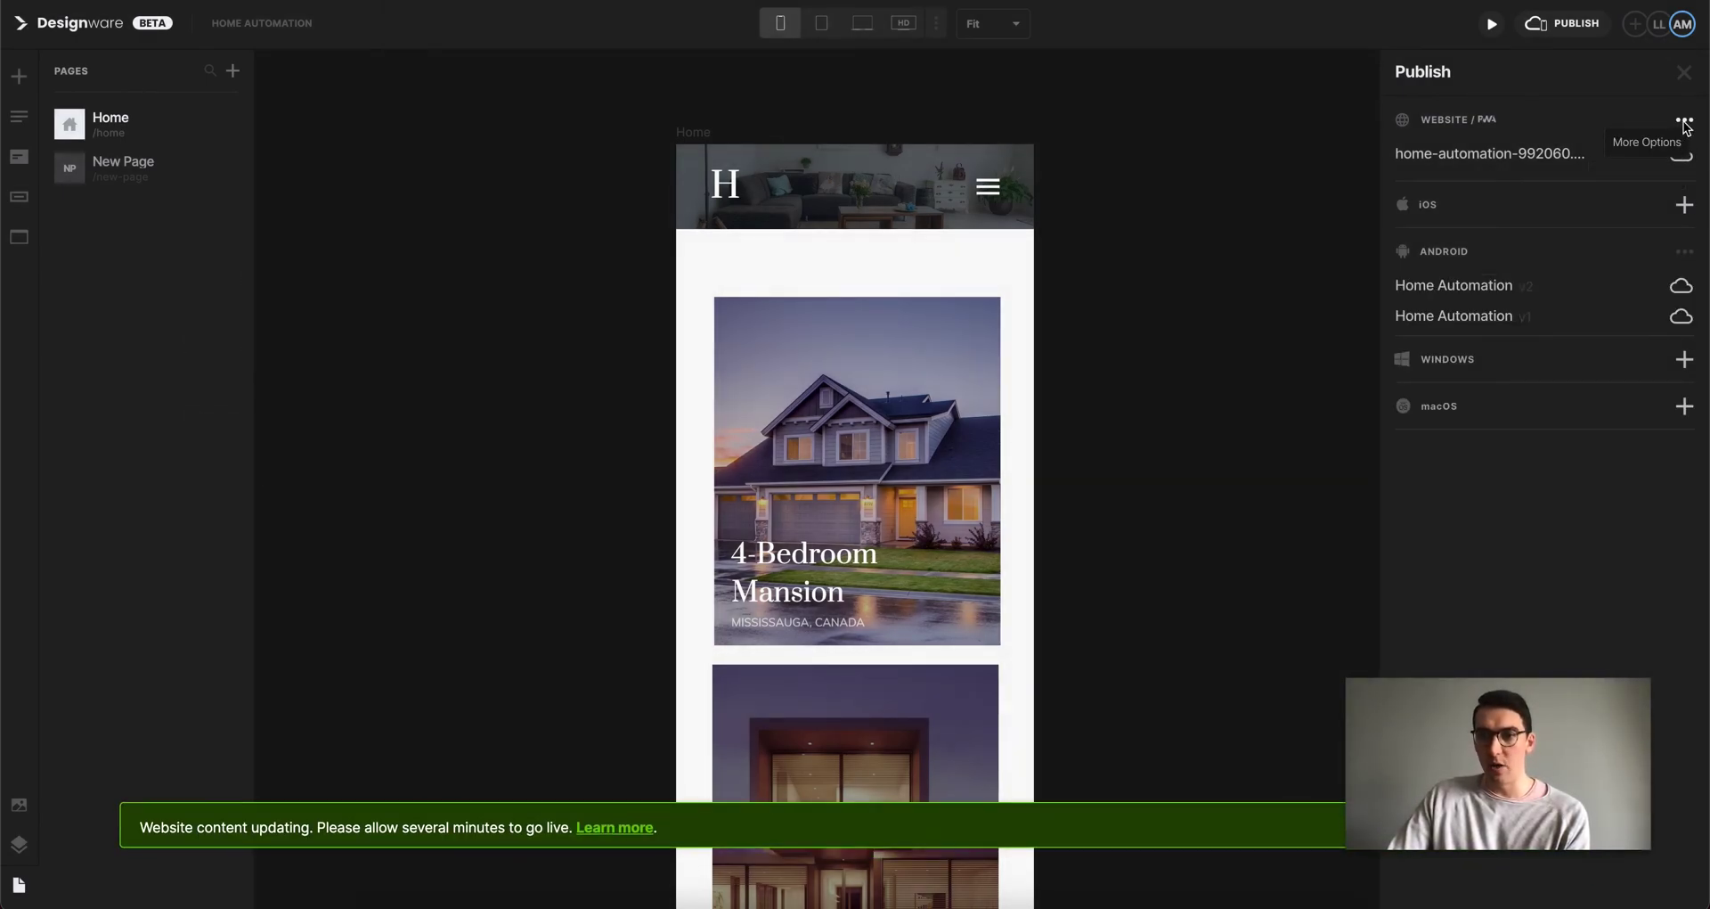
# Add the custom domain mywebsite to the website and open the published site.
pyautogui.click(1681, 123)
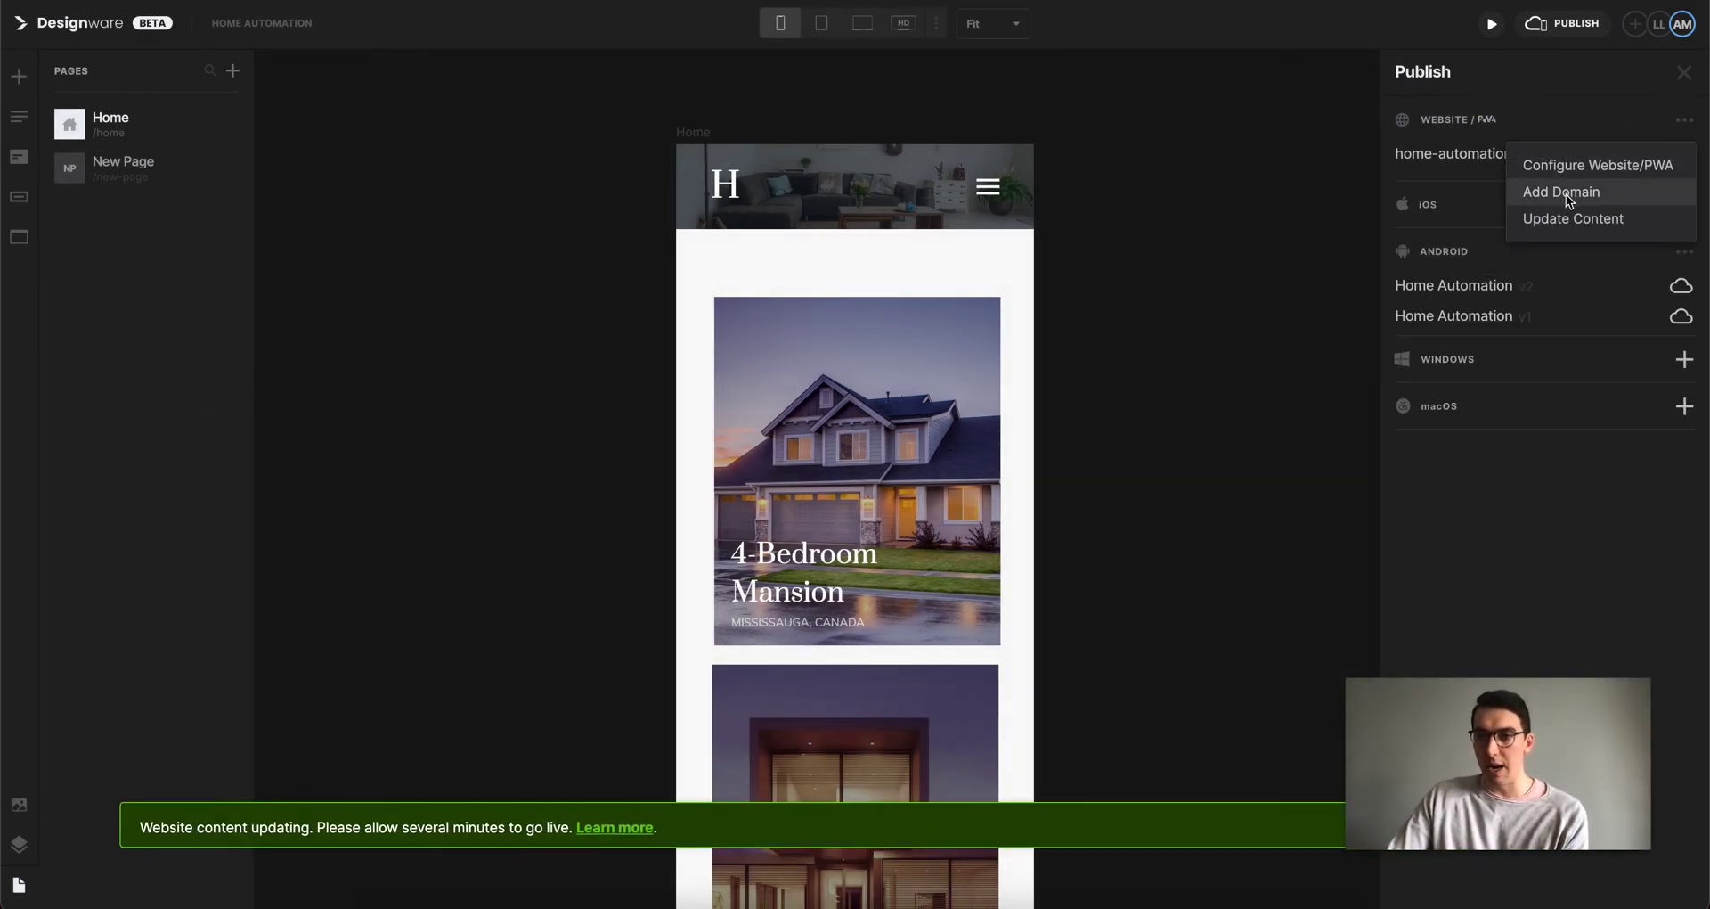
pyautogui.click(1610, 192)
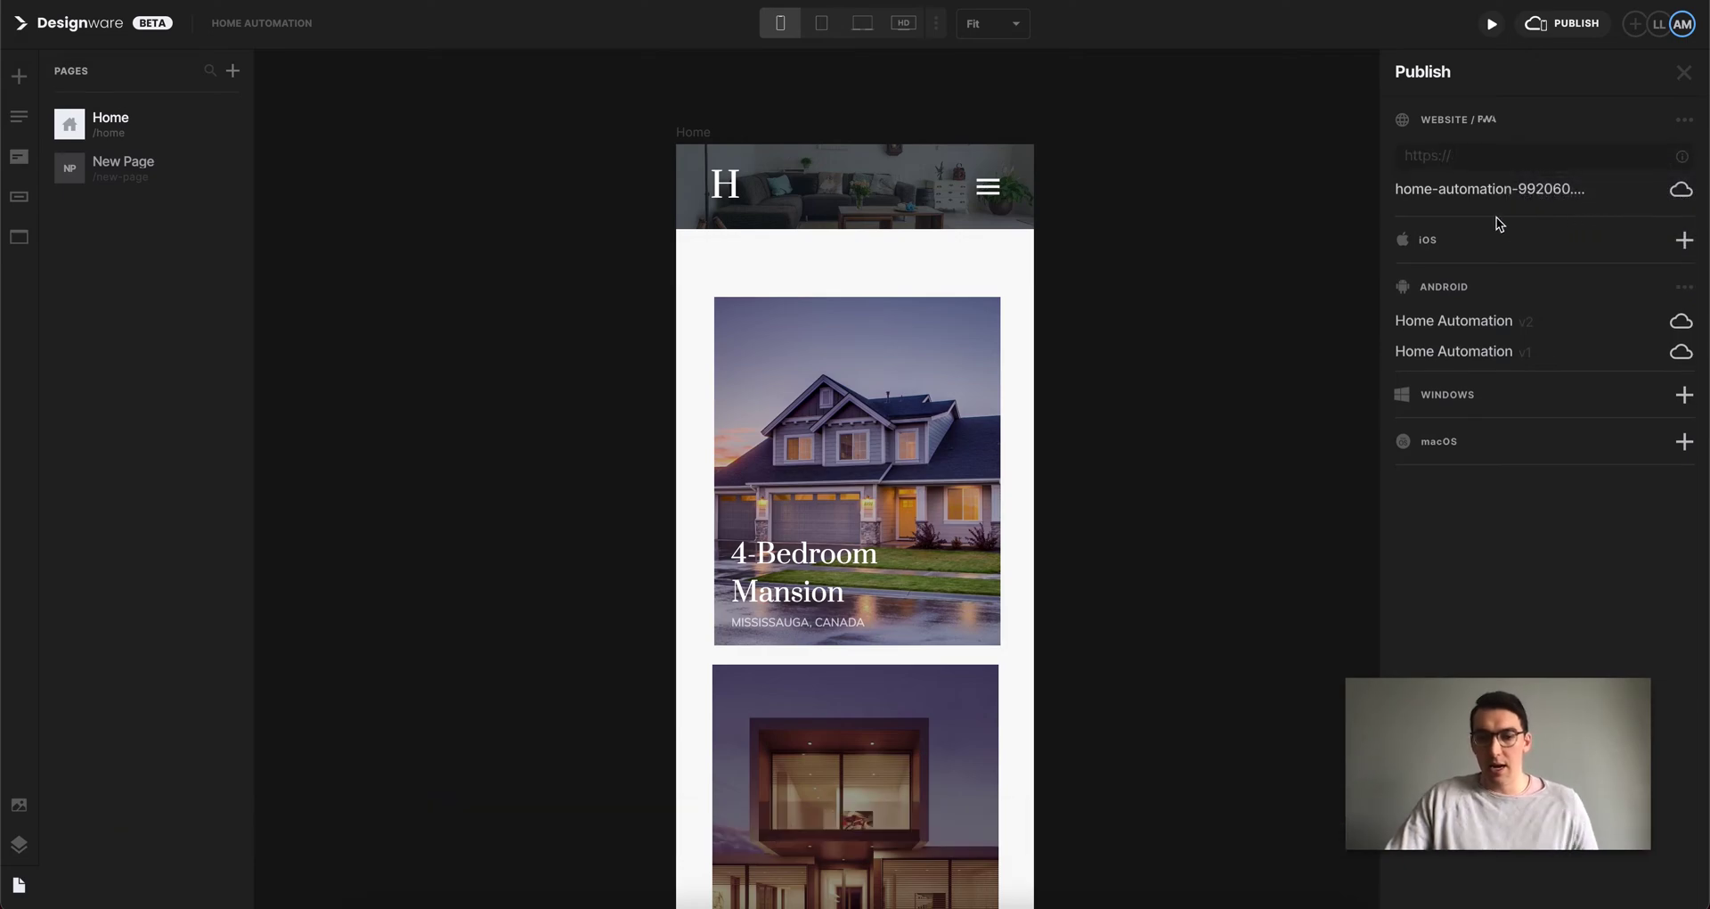
pyautogui.write('myw')
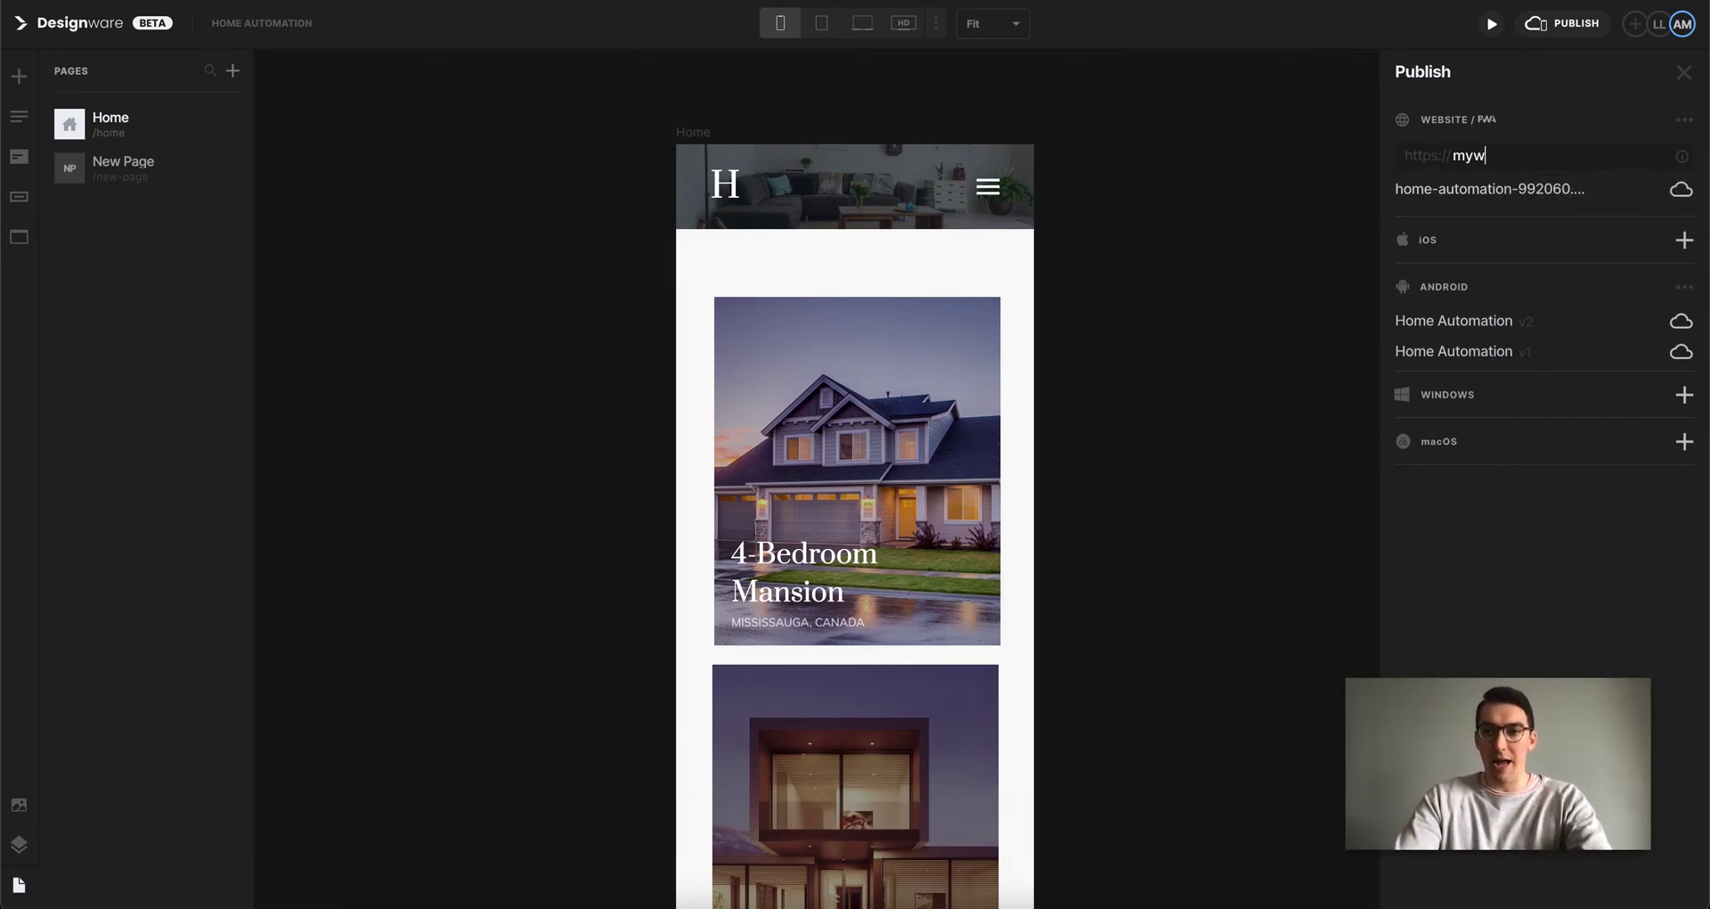
pyautogui.write('ebsite')
pyautogui.press('Return')
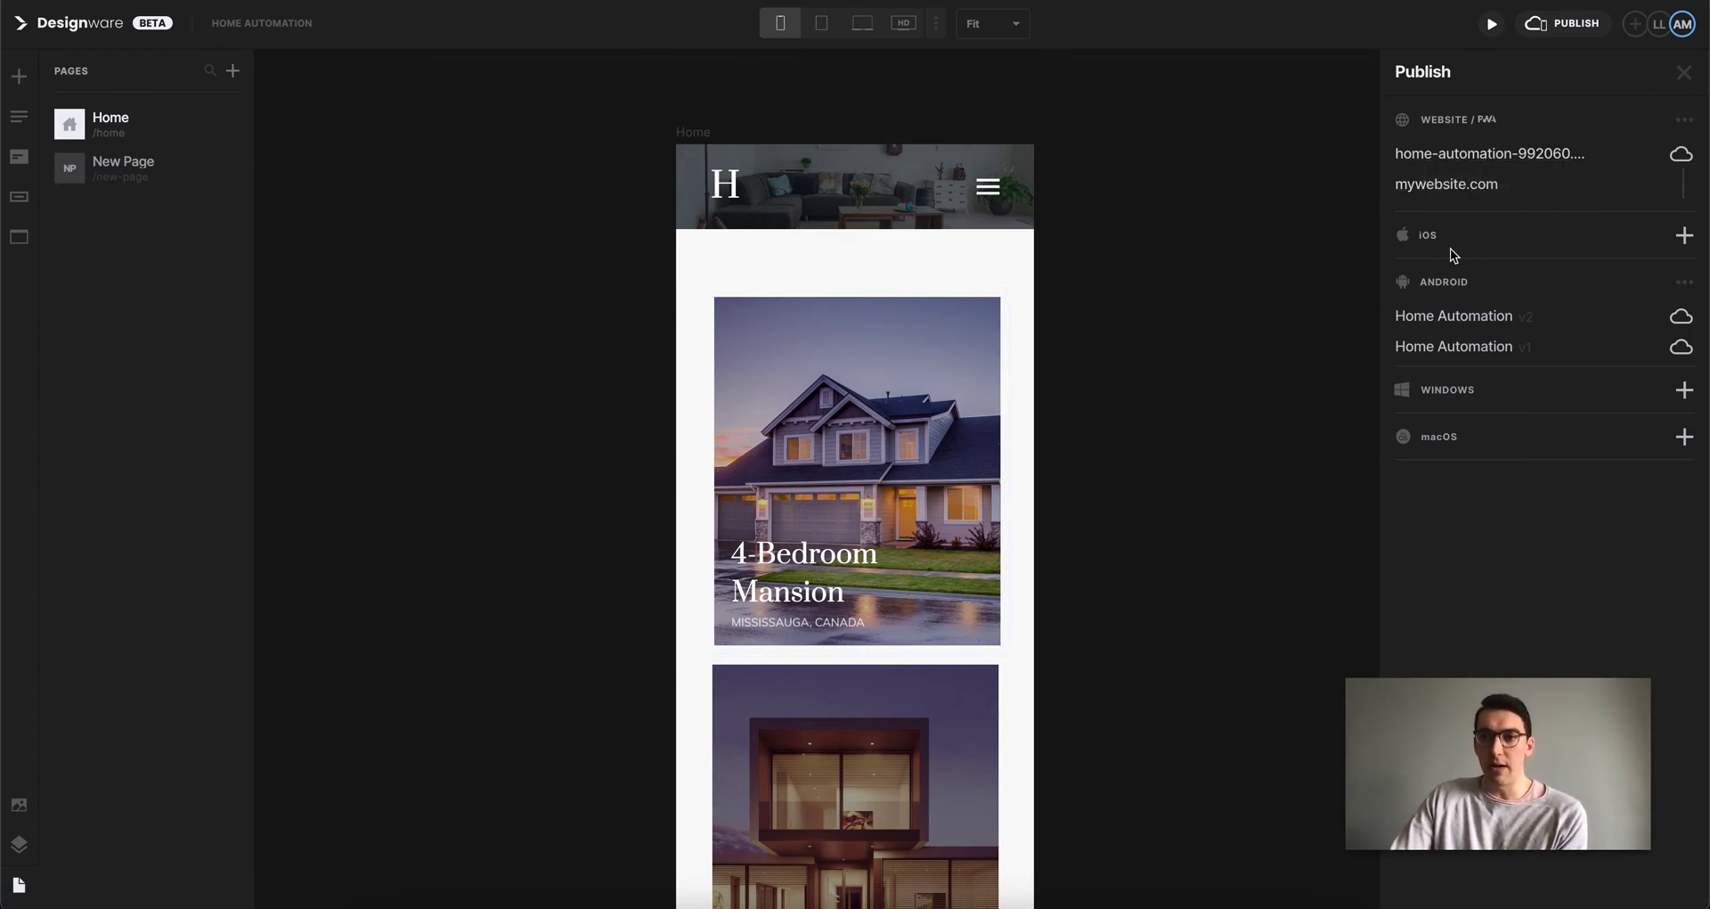
pyautogui.click(1545, 166)
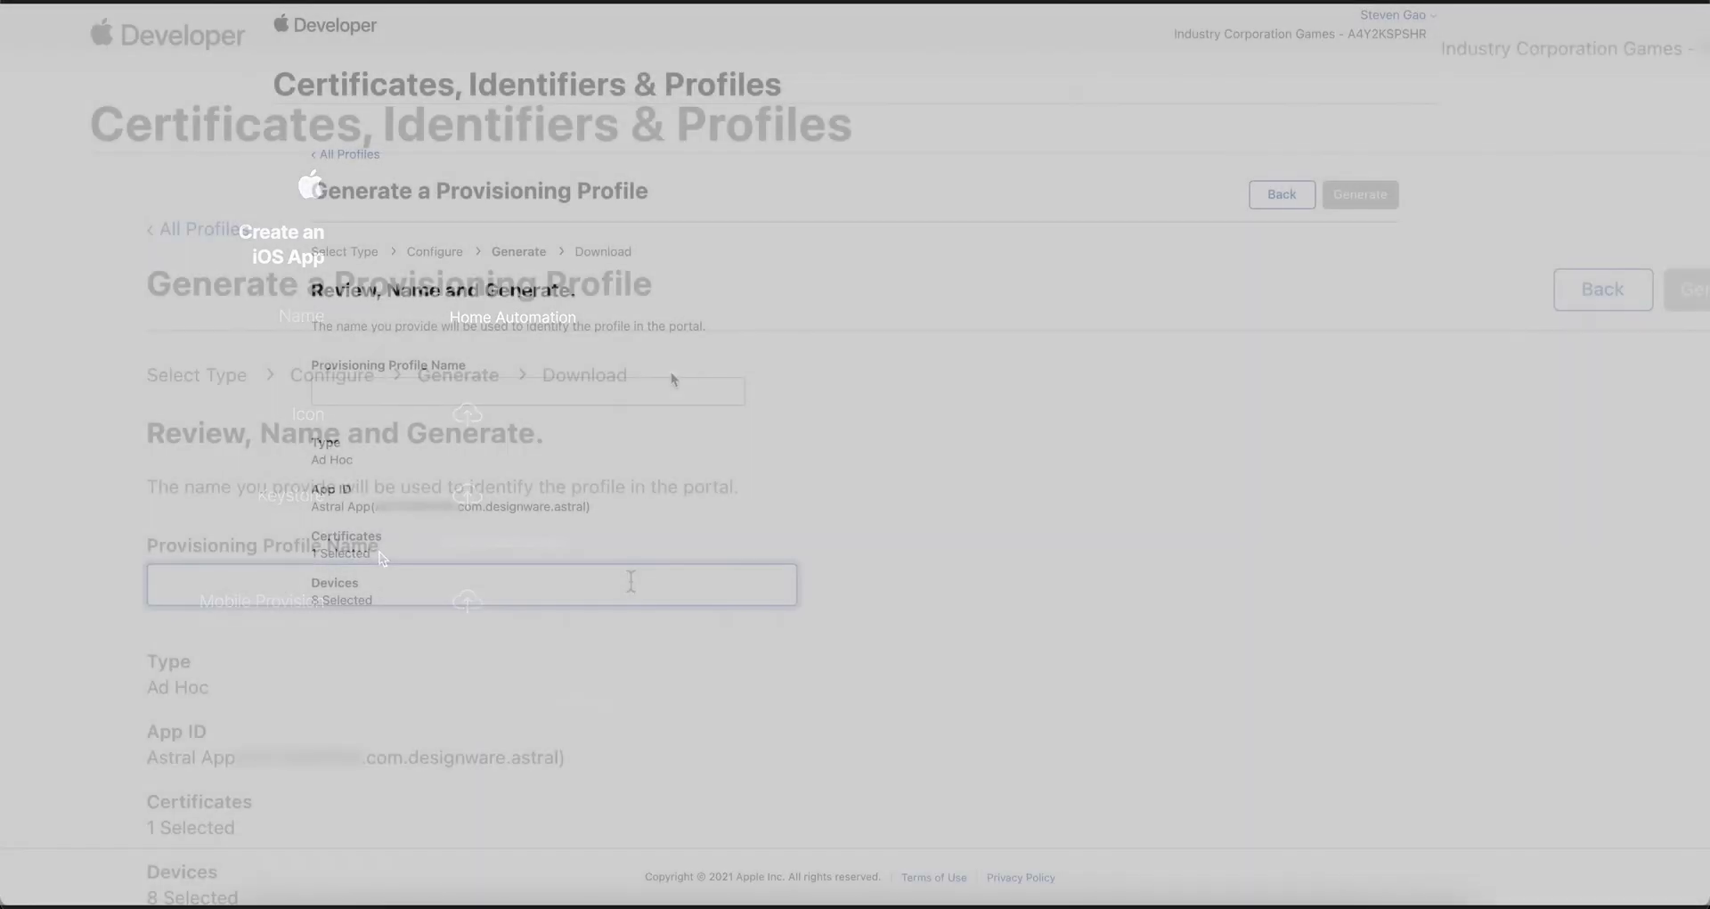
# Name the ad hoc provisioning profile 'Astral App', then generate and download it.
pyautogui.write('Astral A')
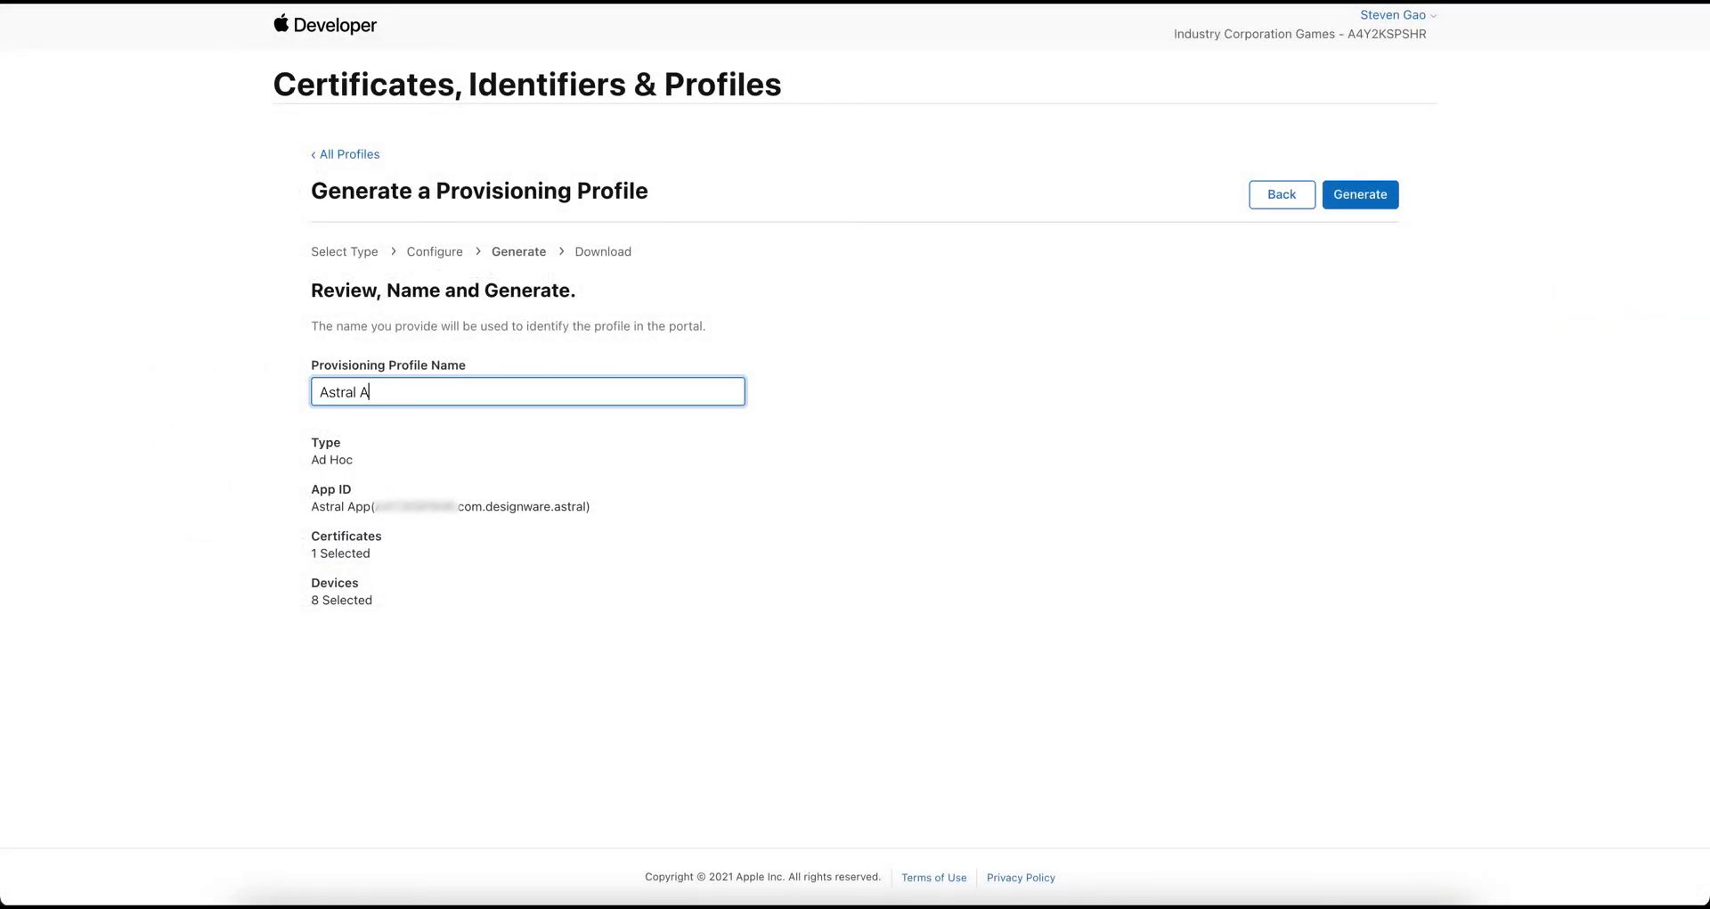
pyautogui.write('pp')
pyautogui.click(1338, 211)
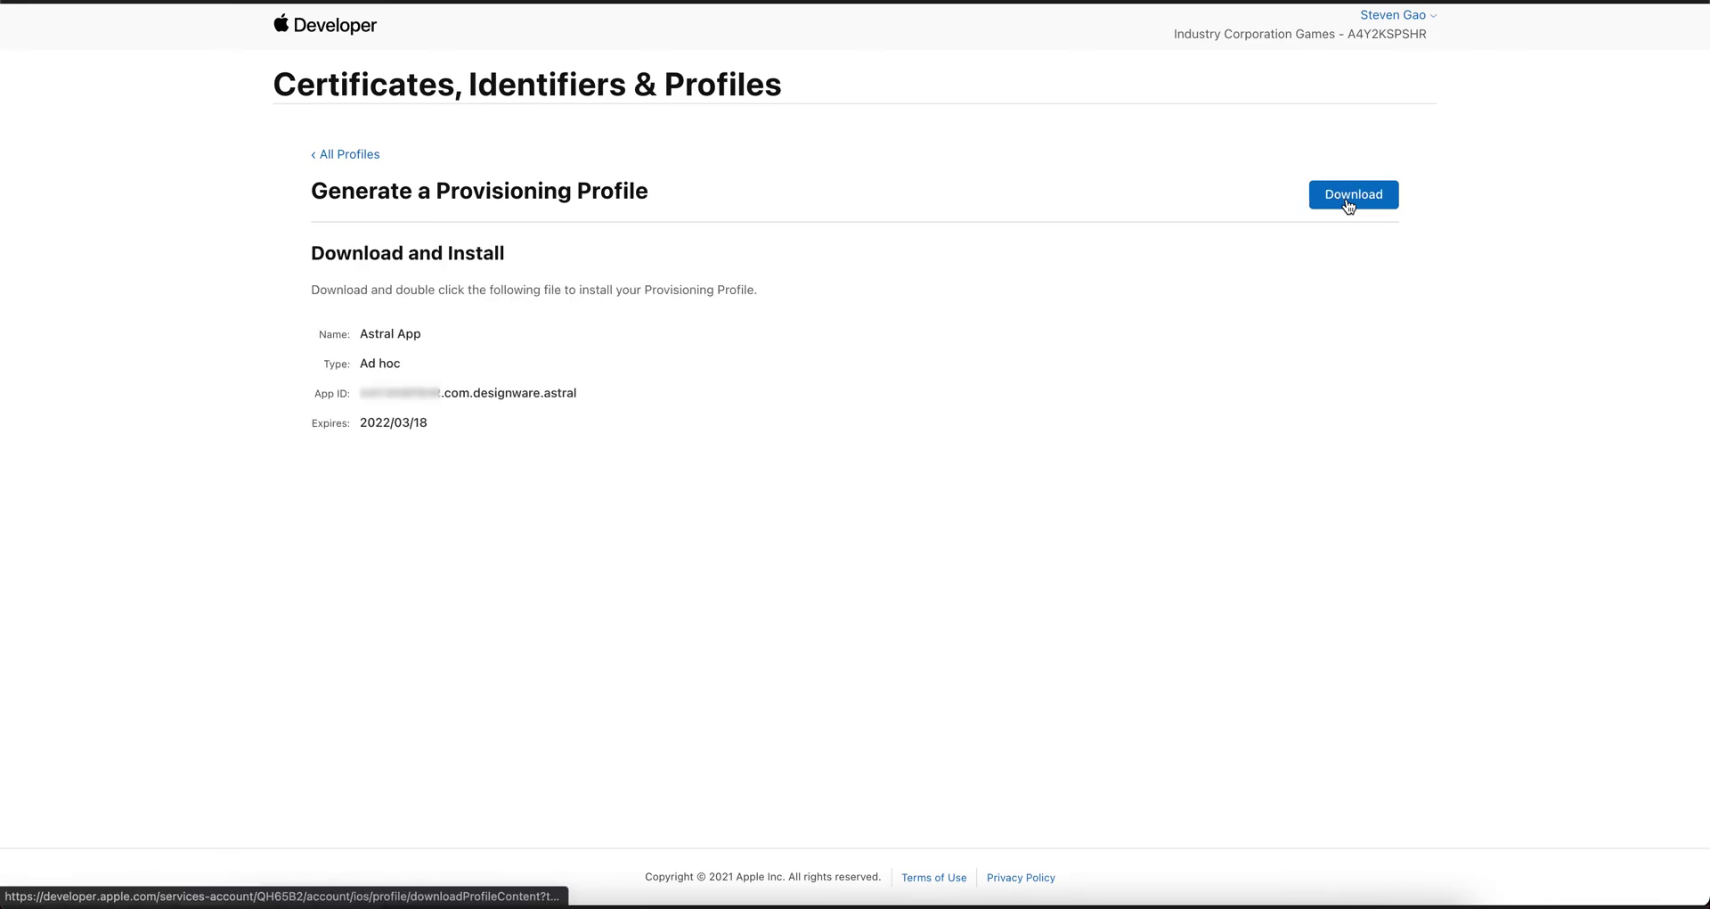
pyautogui.click(1348, 203)
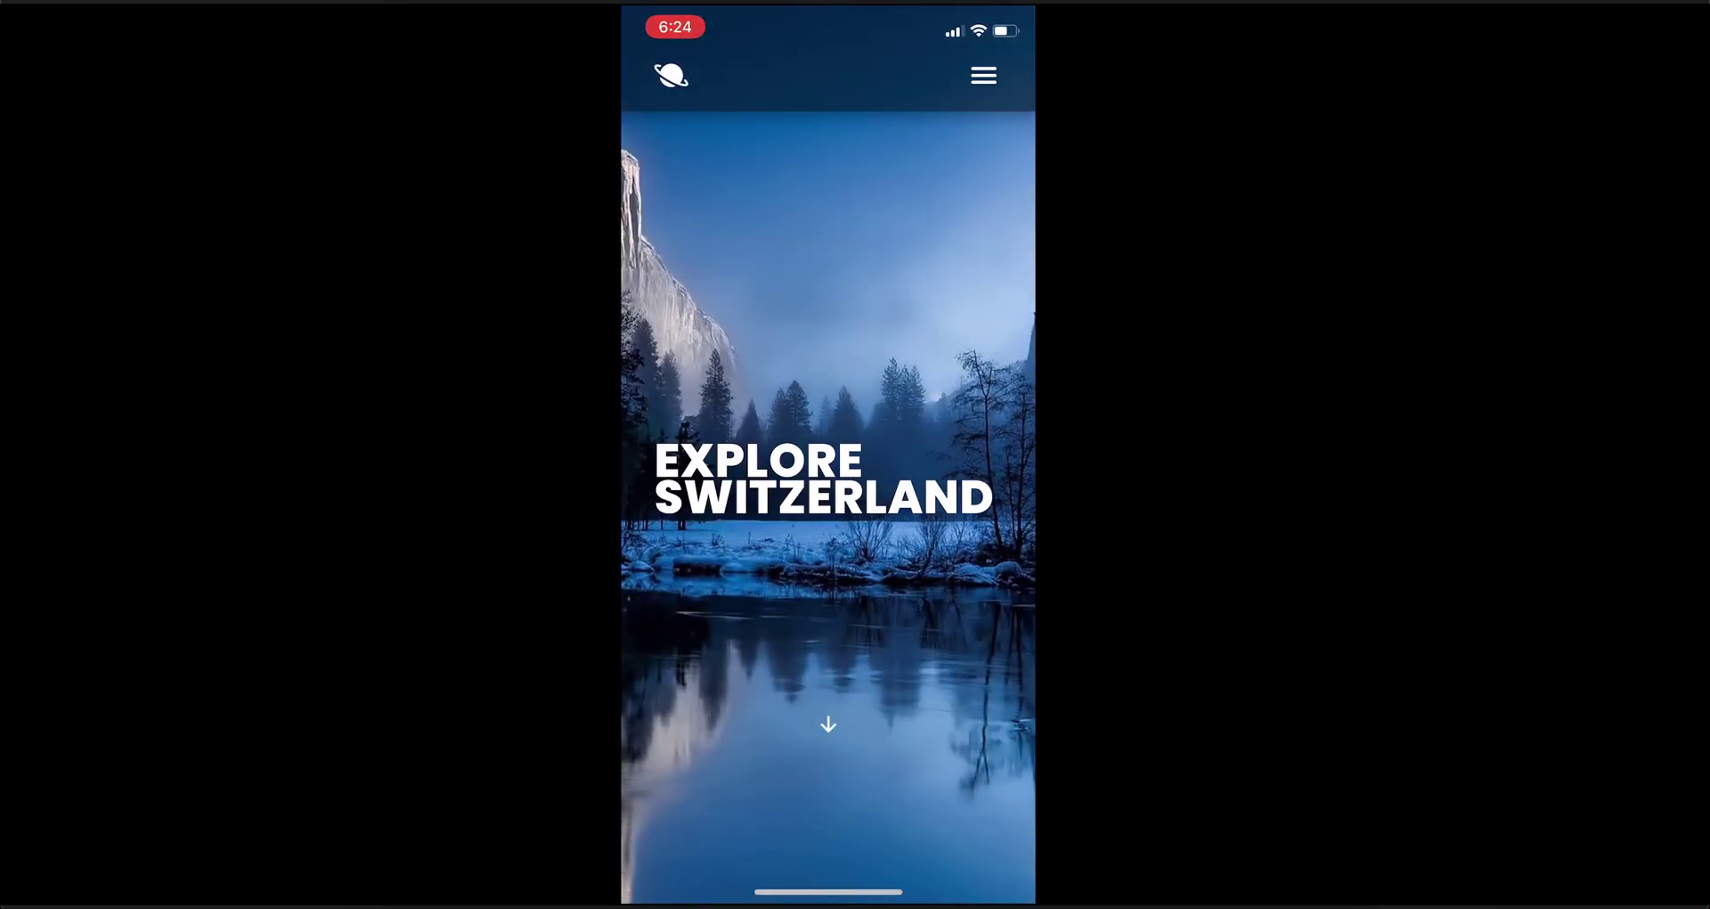
pyautogui.scroll(-5, 828, 535)
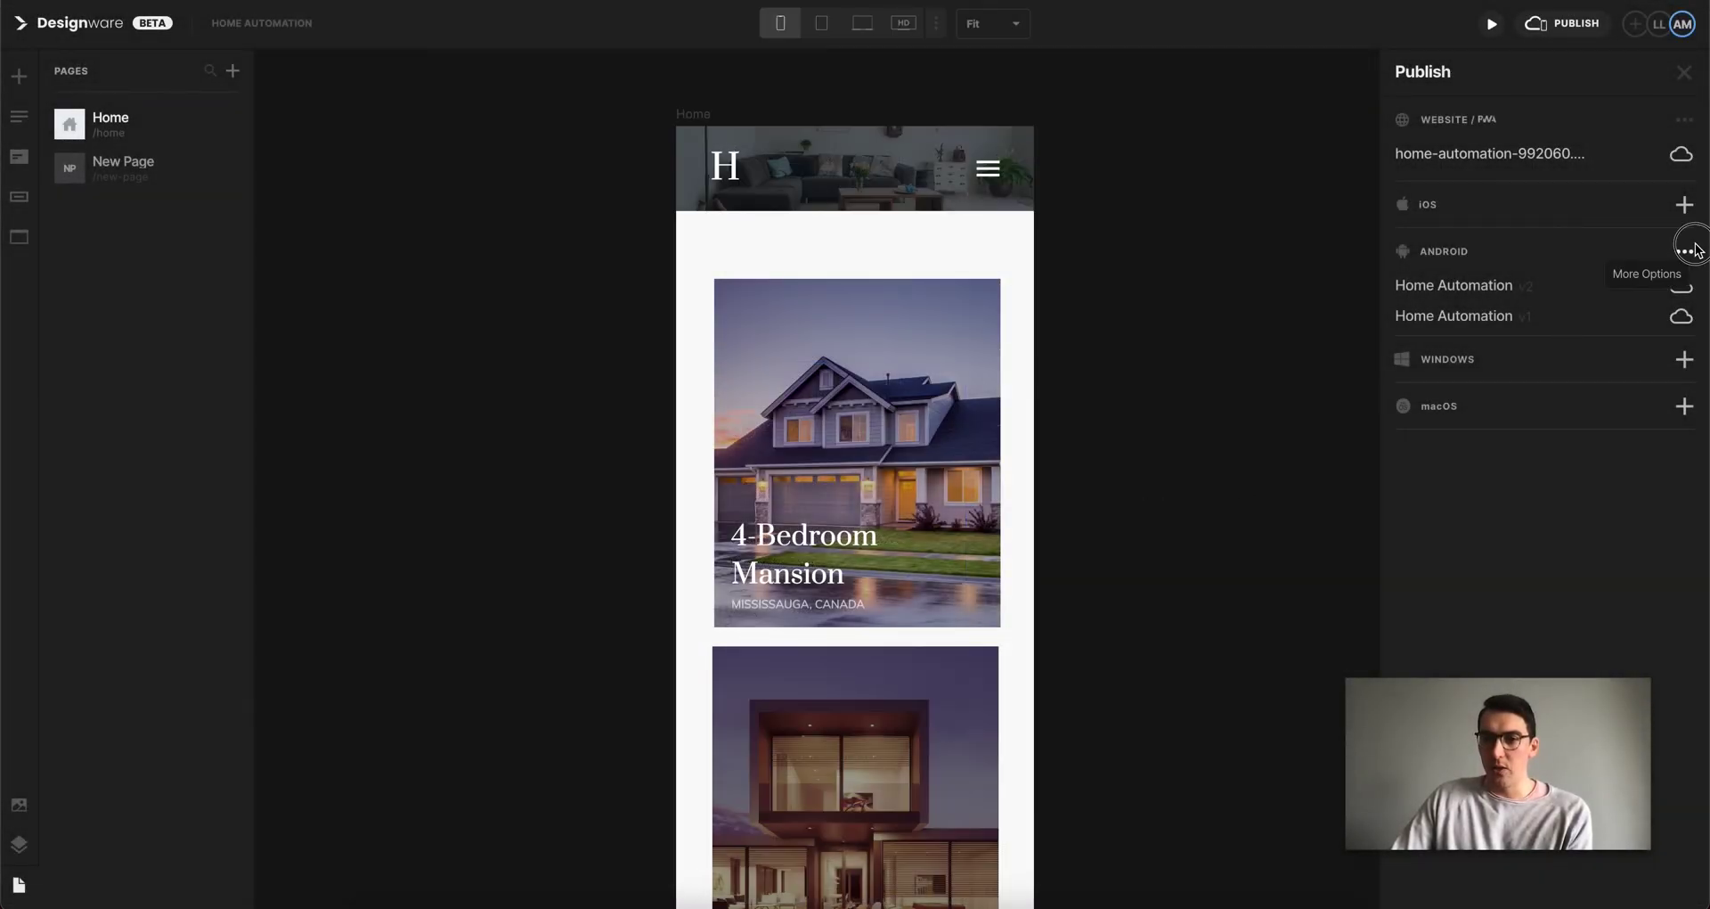
# Create a new Android app build and download the Home Automation version as an APK.
pyautogui.click(1682, 251)
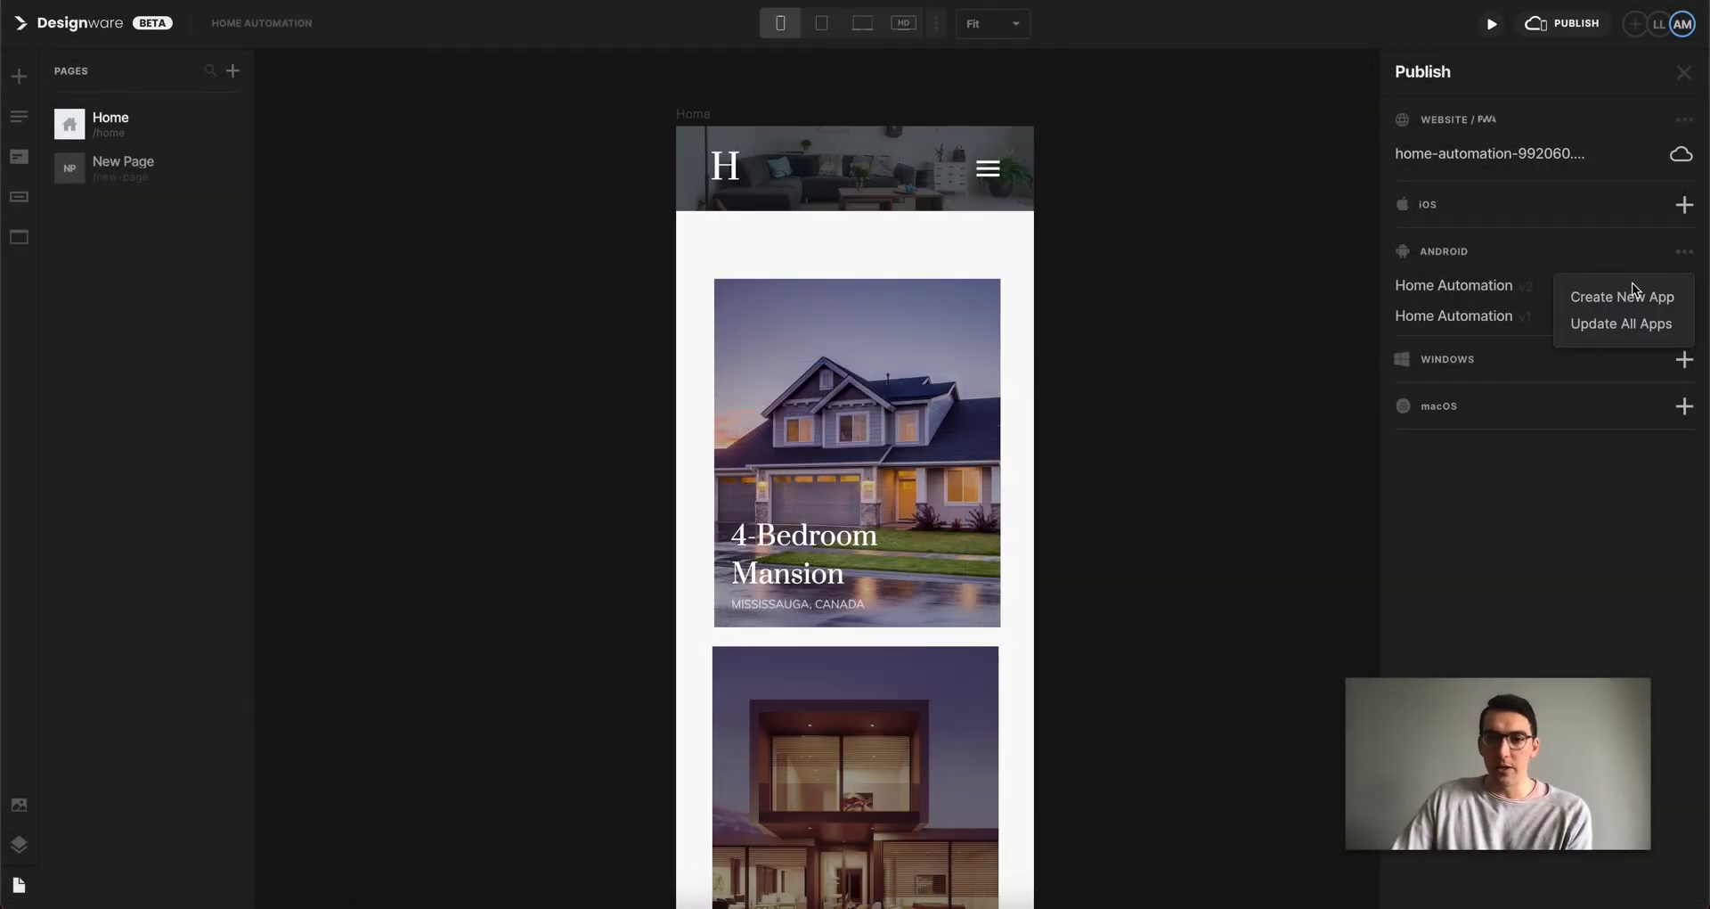
pyautogui.click(1617, 294)
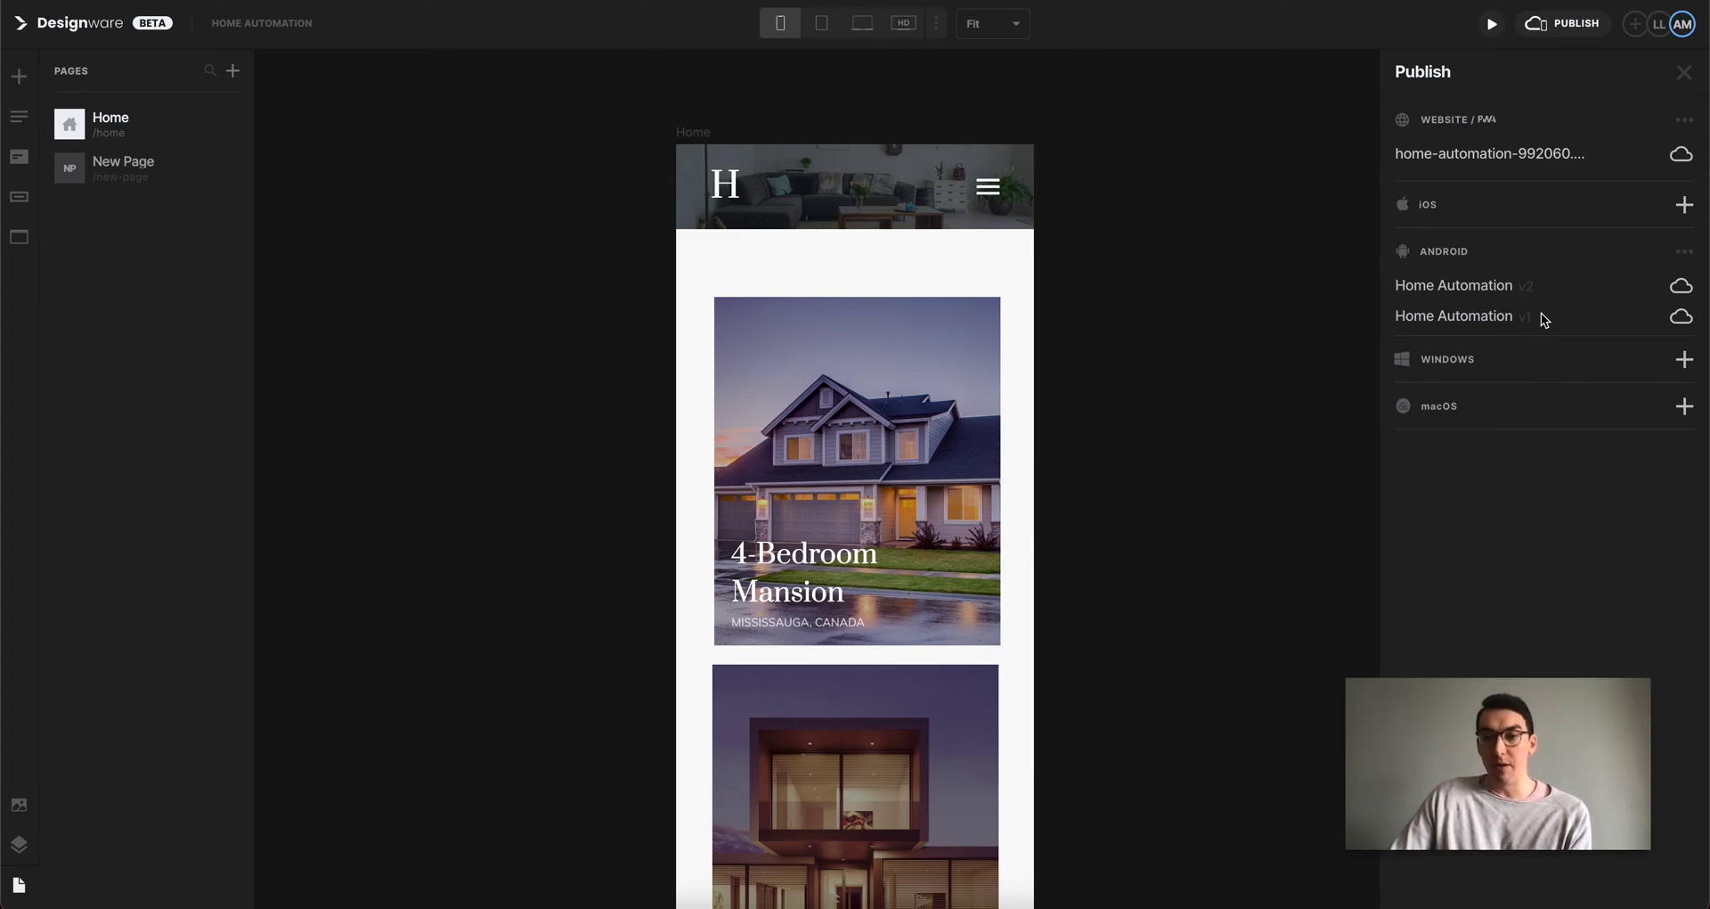
pyautogui.moveTo(1454, 315)
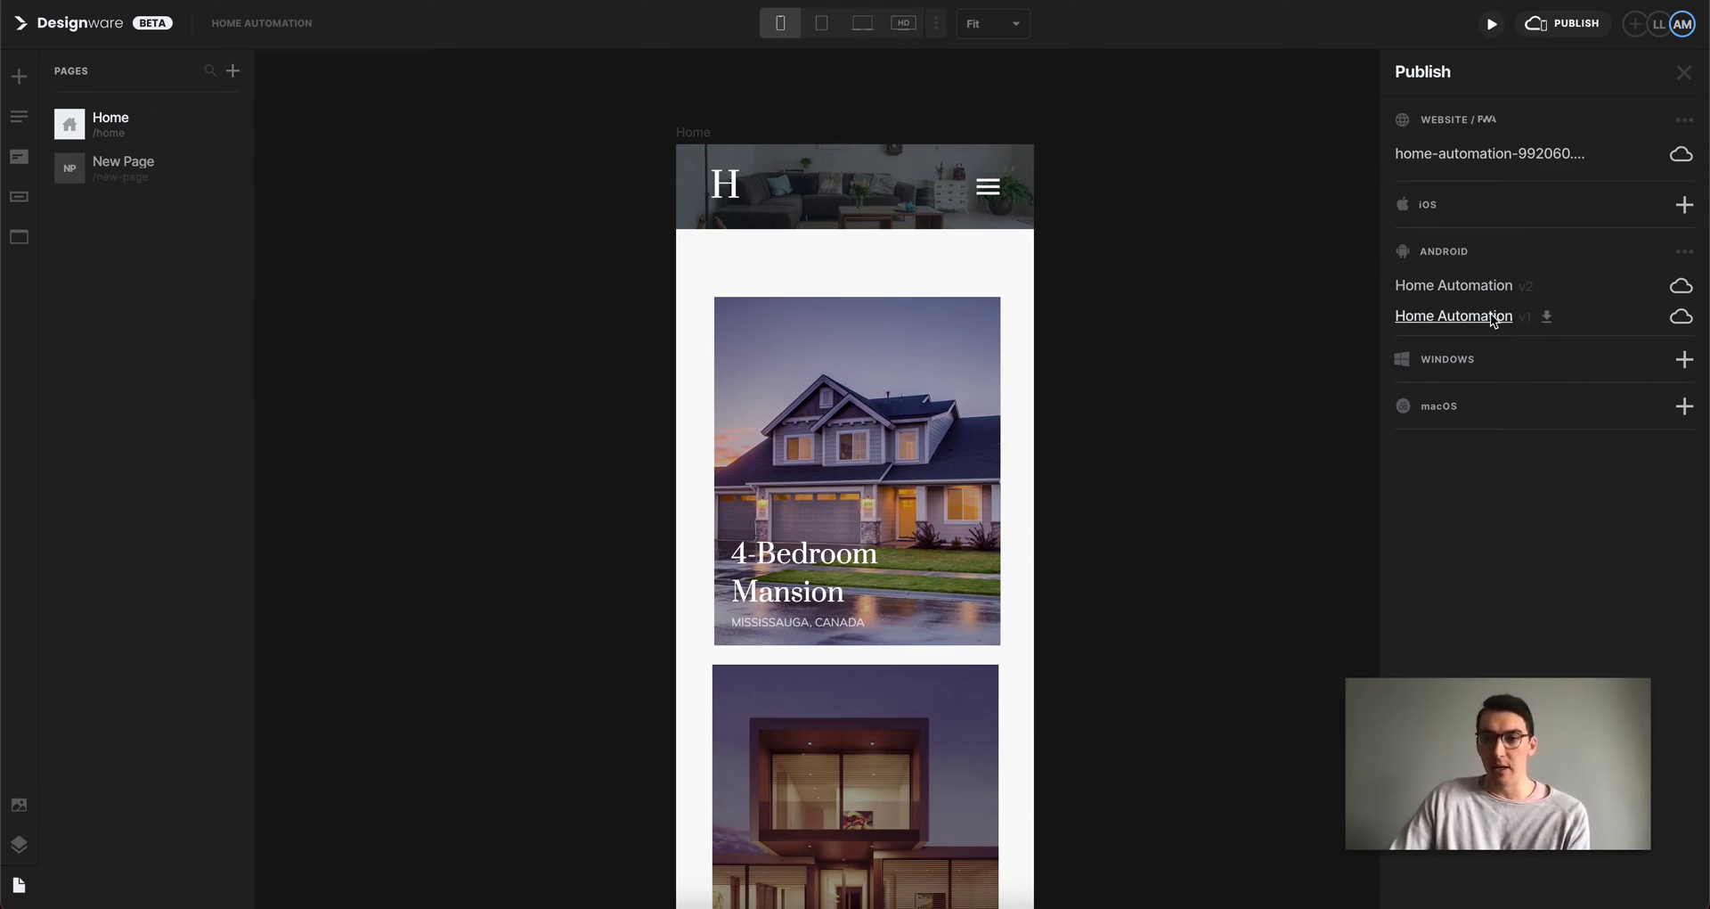
pyautogui.click(1479, 287)
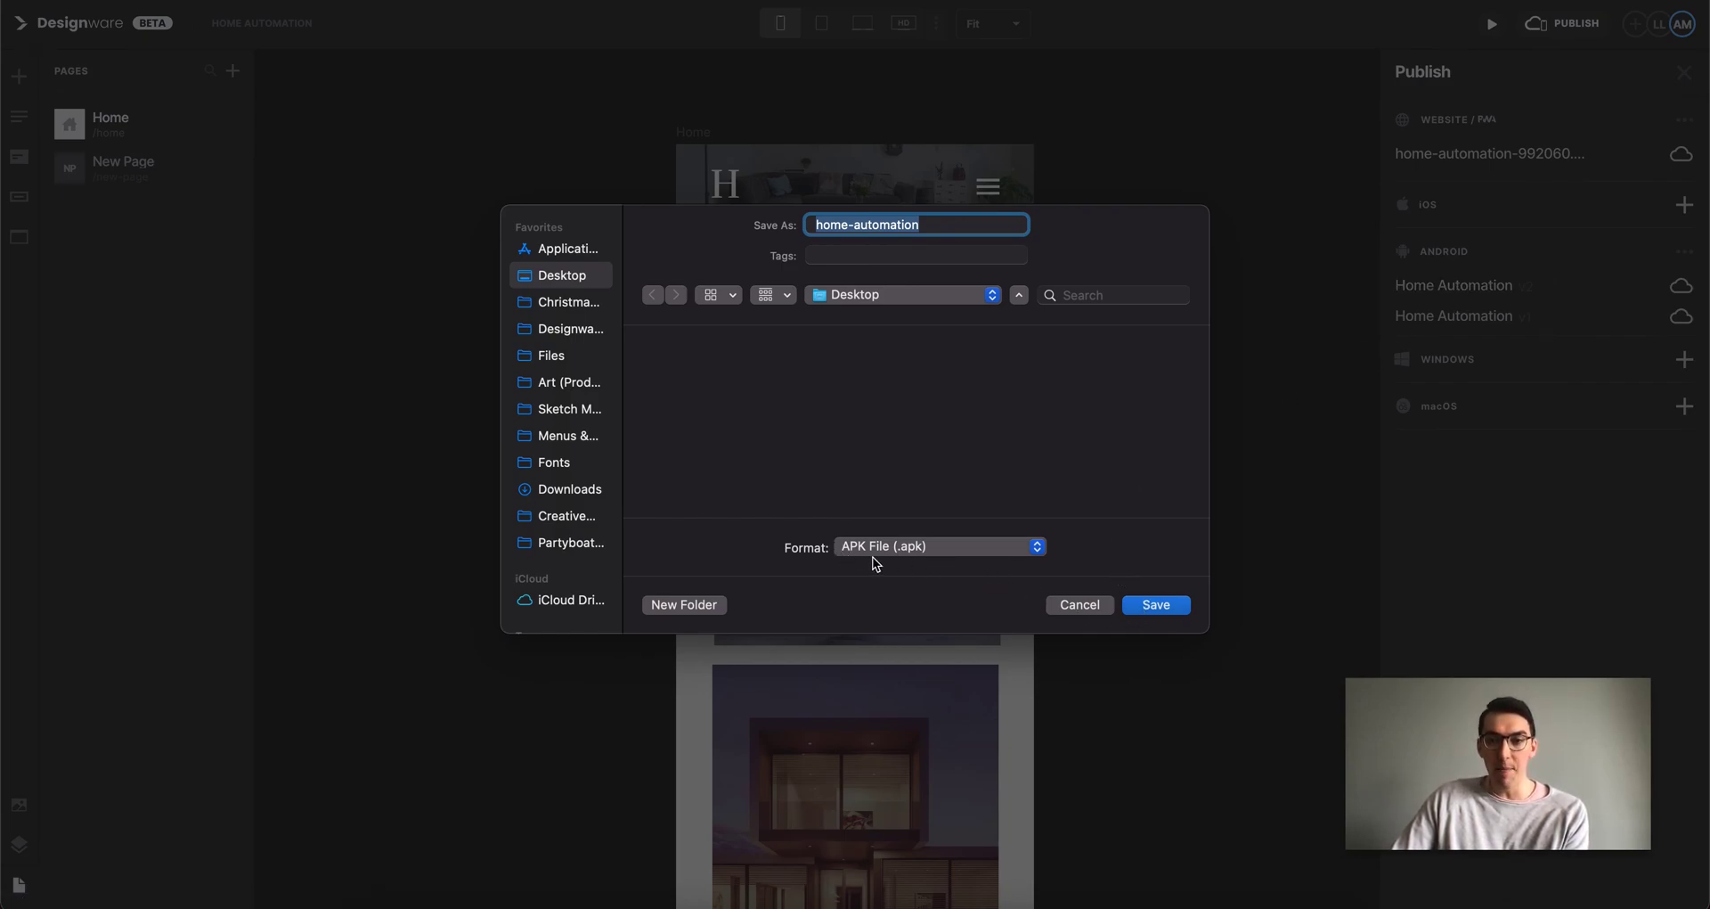
# Save the Home Automation APK to the Desktop and dismiss the finished download bar.
pyautogui.click(1154, 607)
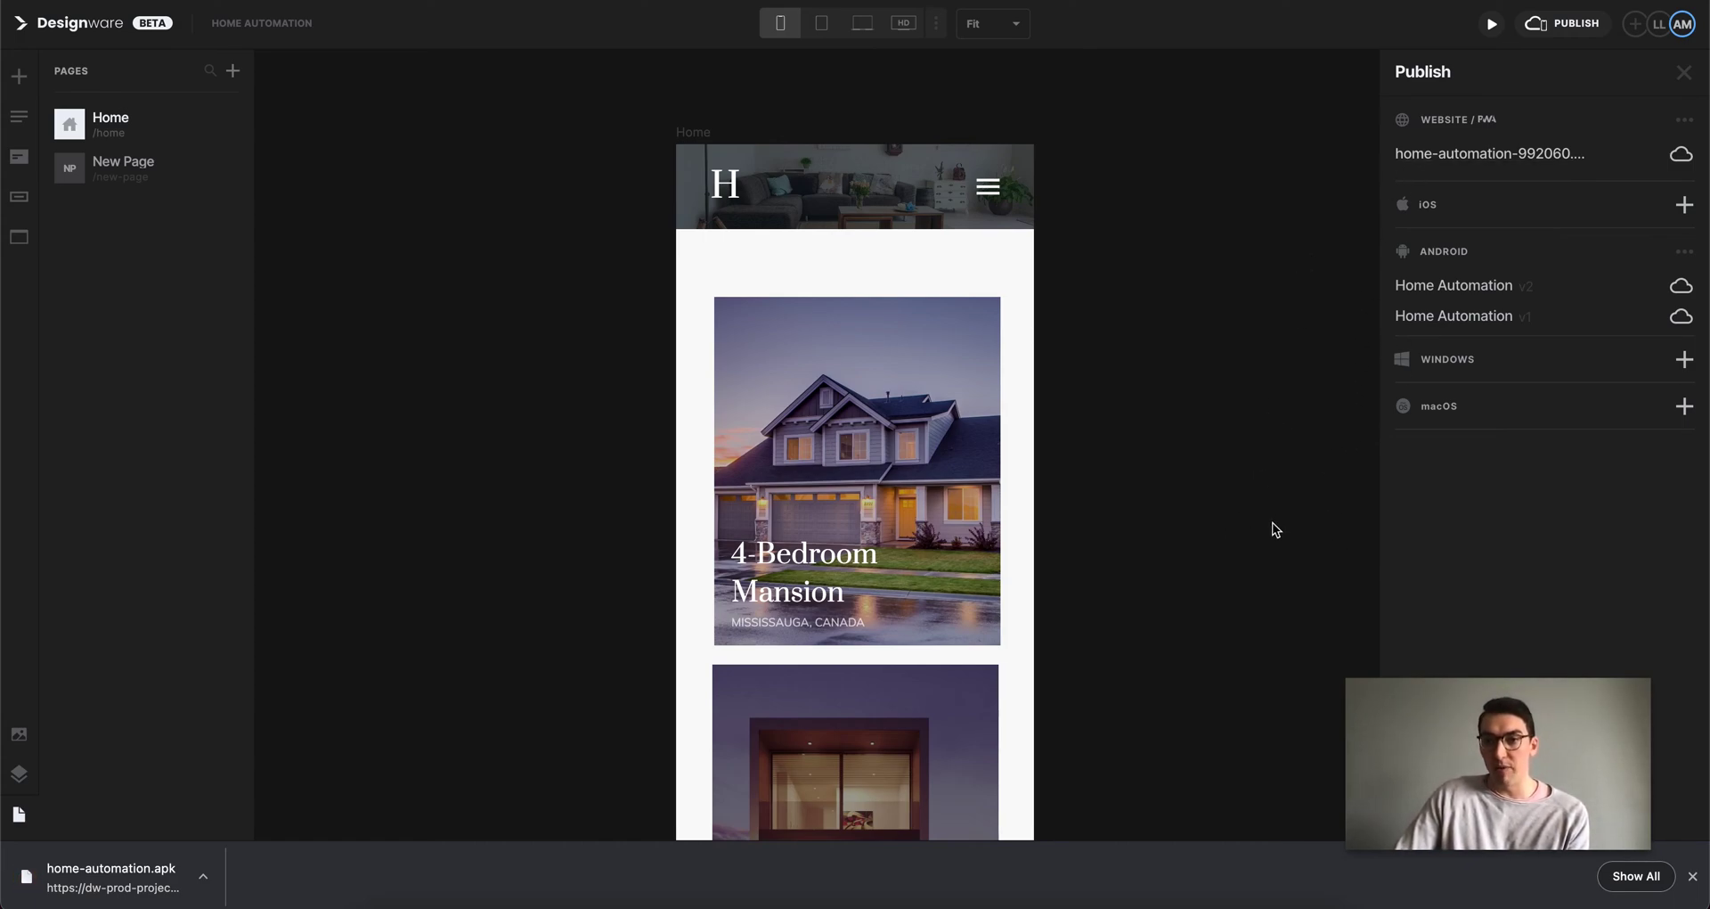
pyautogui.click(1692, 877)
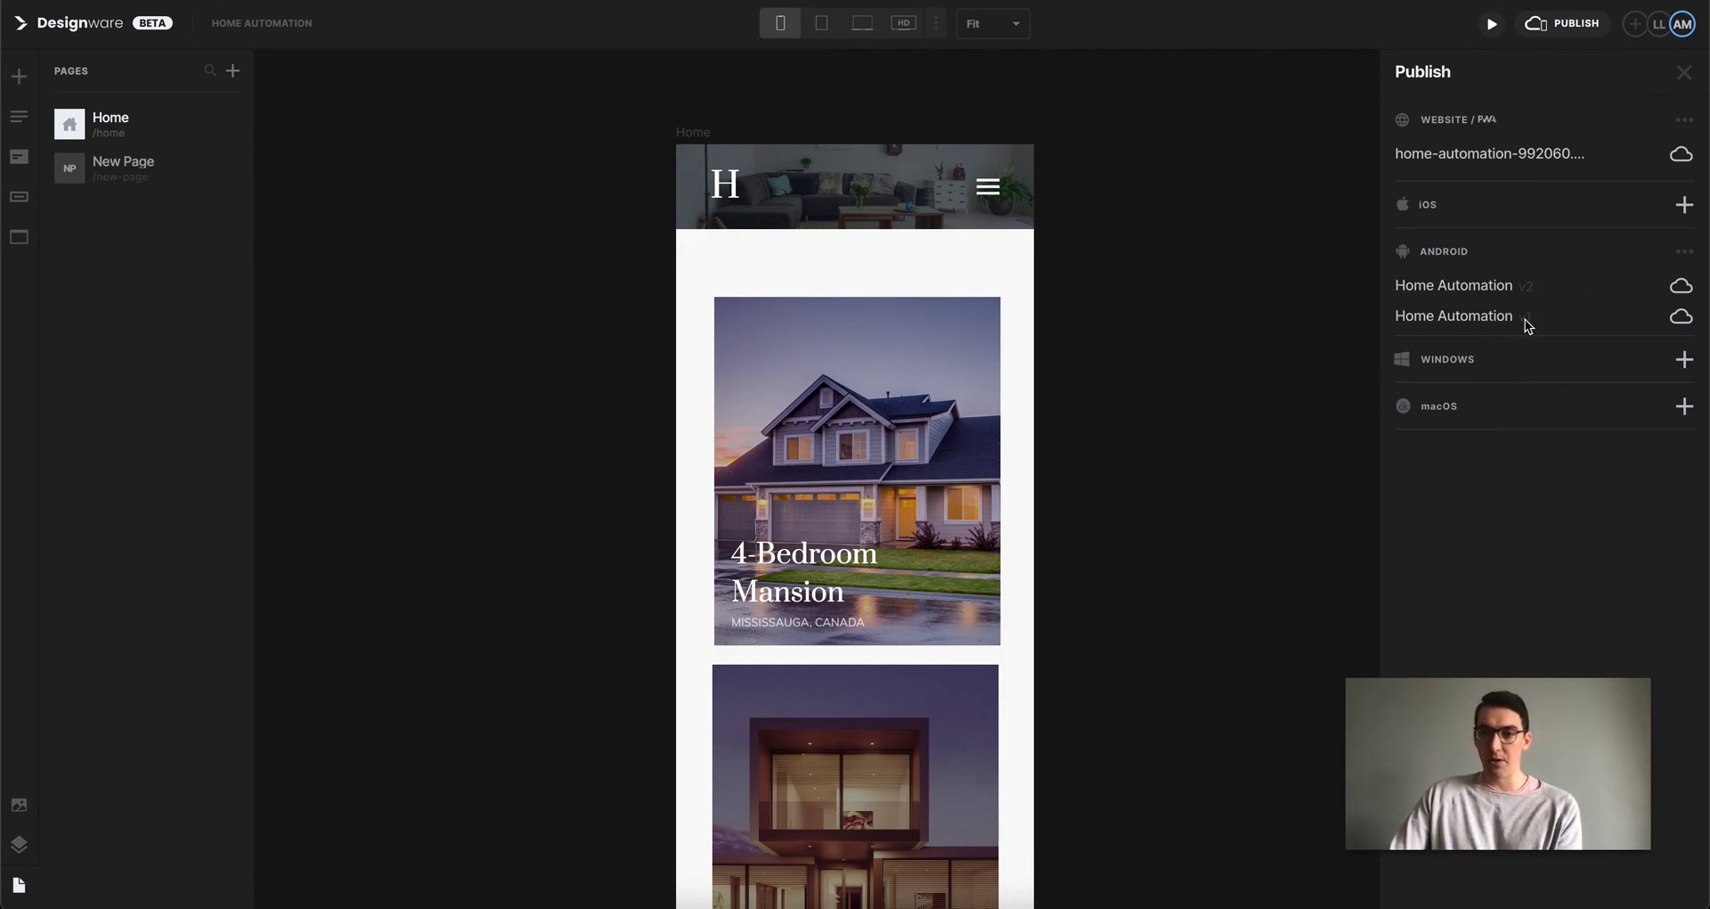
pyautogui.moveTo(1680, 286)
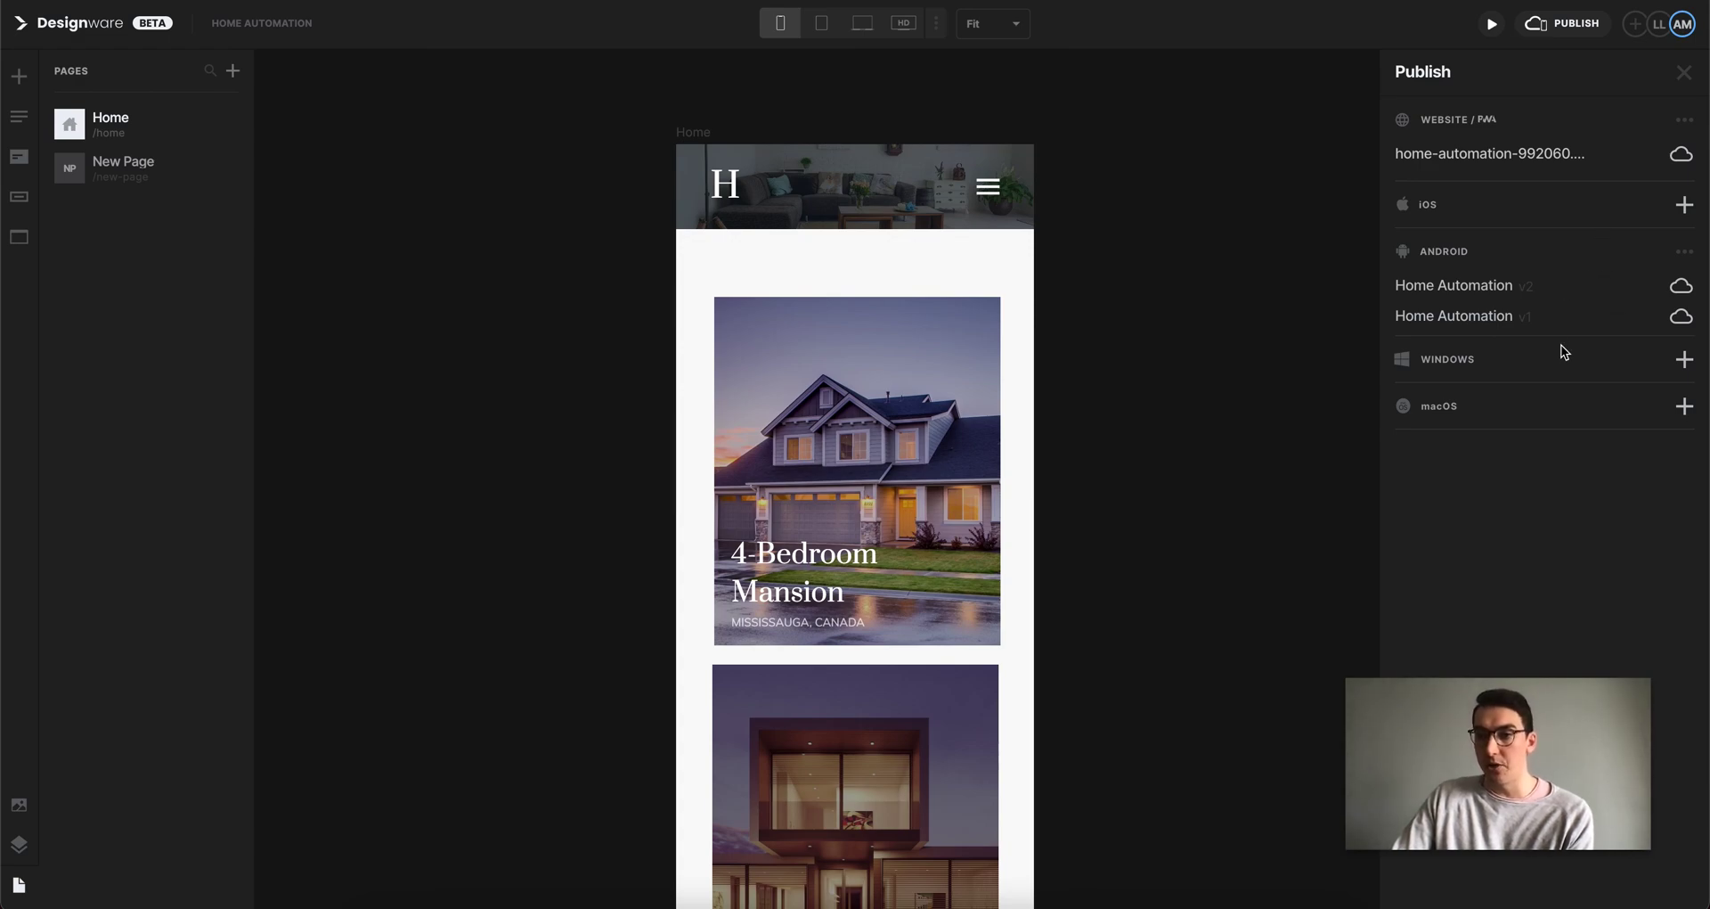
# Push live content updates to the Android app and website, and start a resizable Windows app.
pyautogui.click(1687, 294)
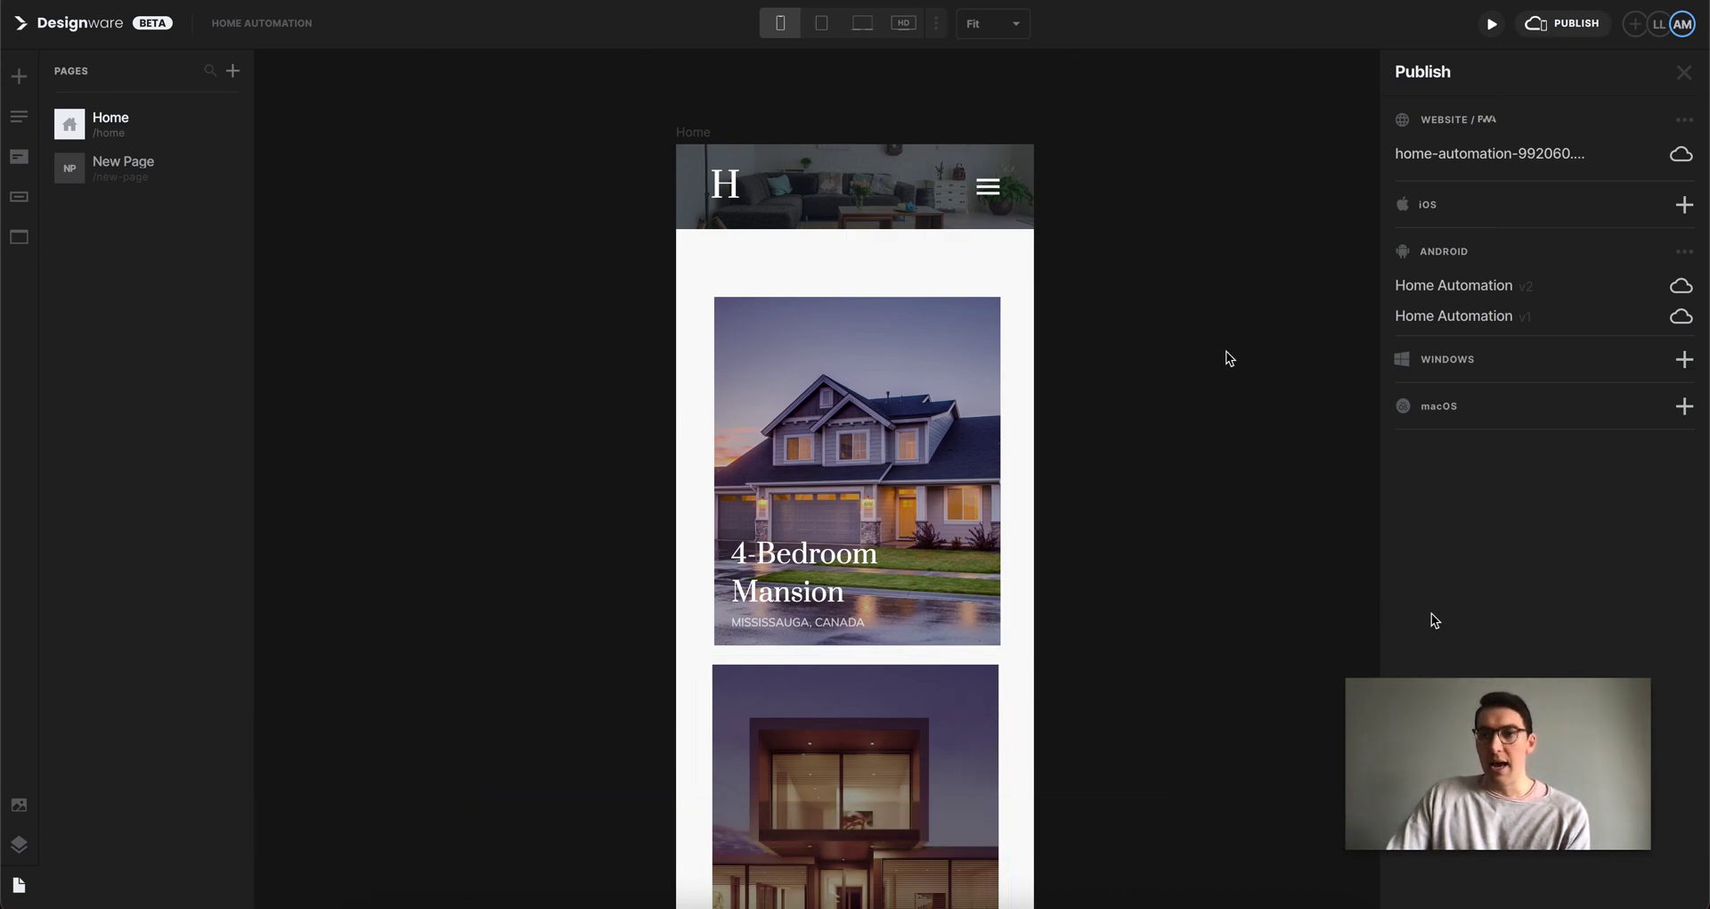
pyautogui.click(1682, 155)
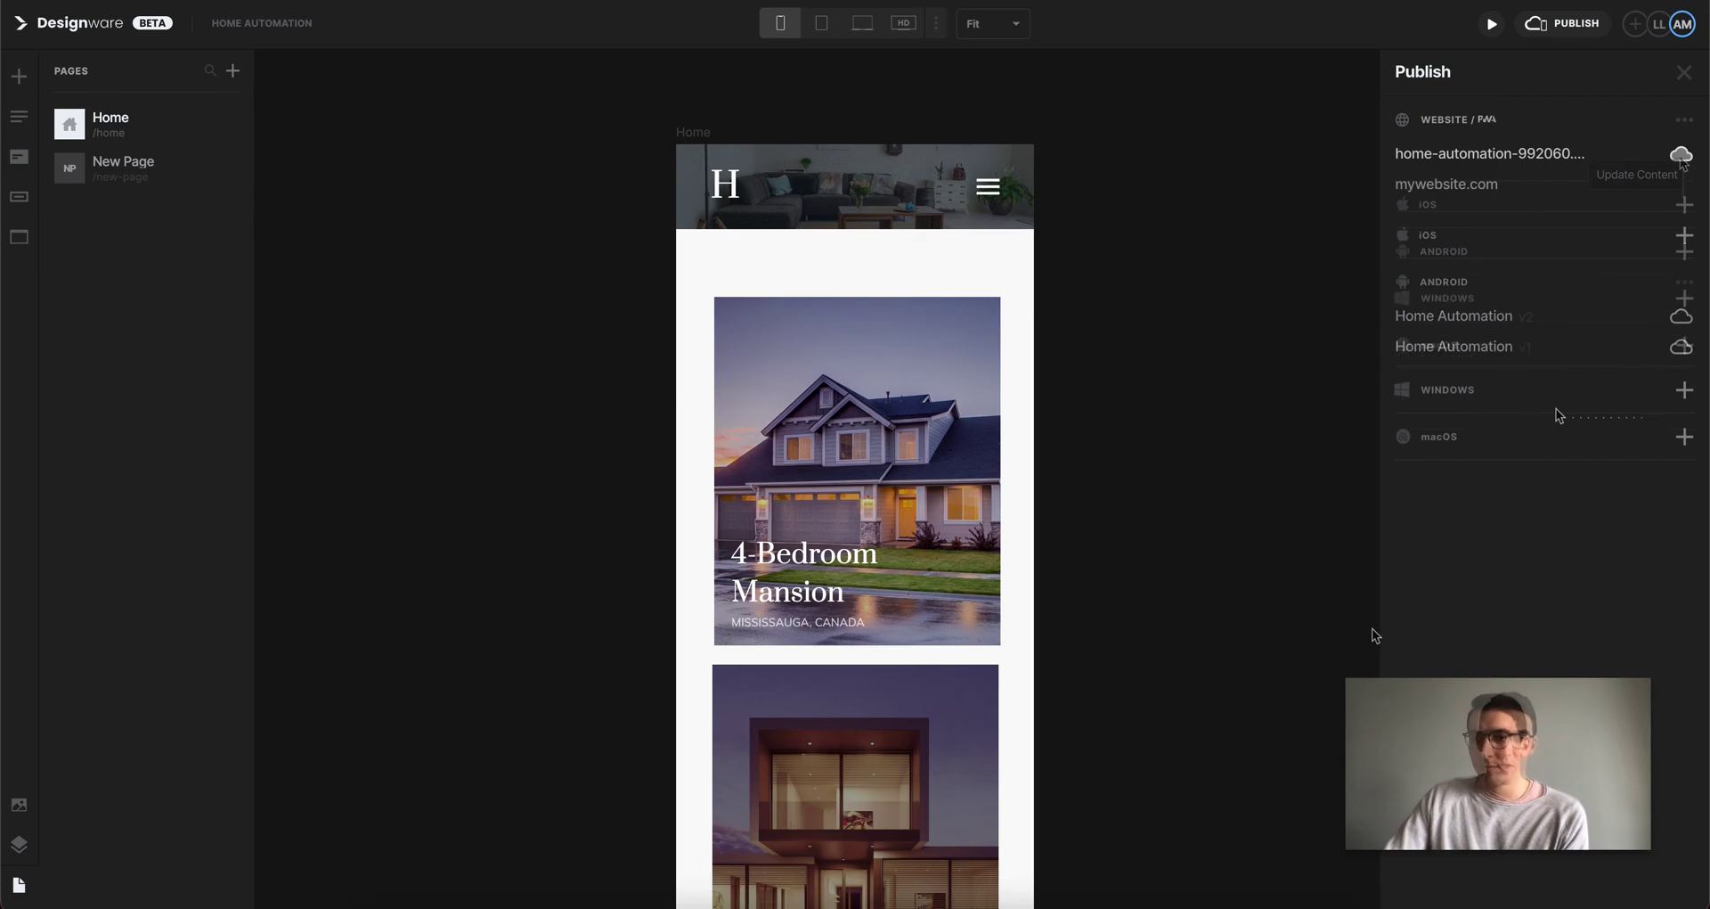
pyautogui.click(1683, 390)
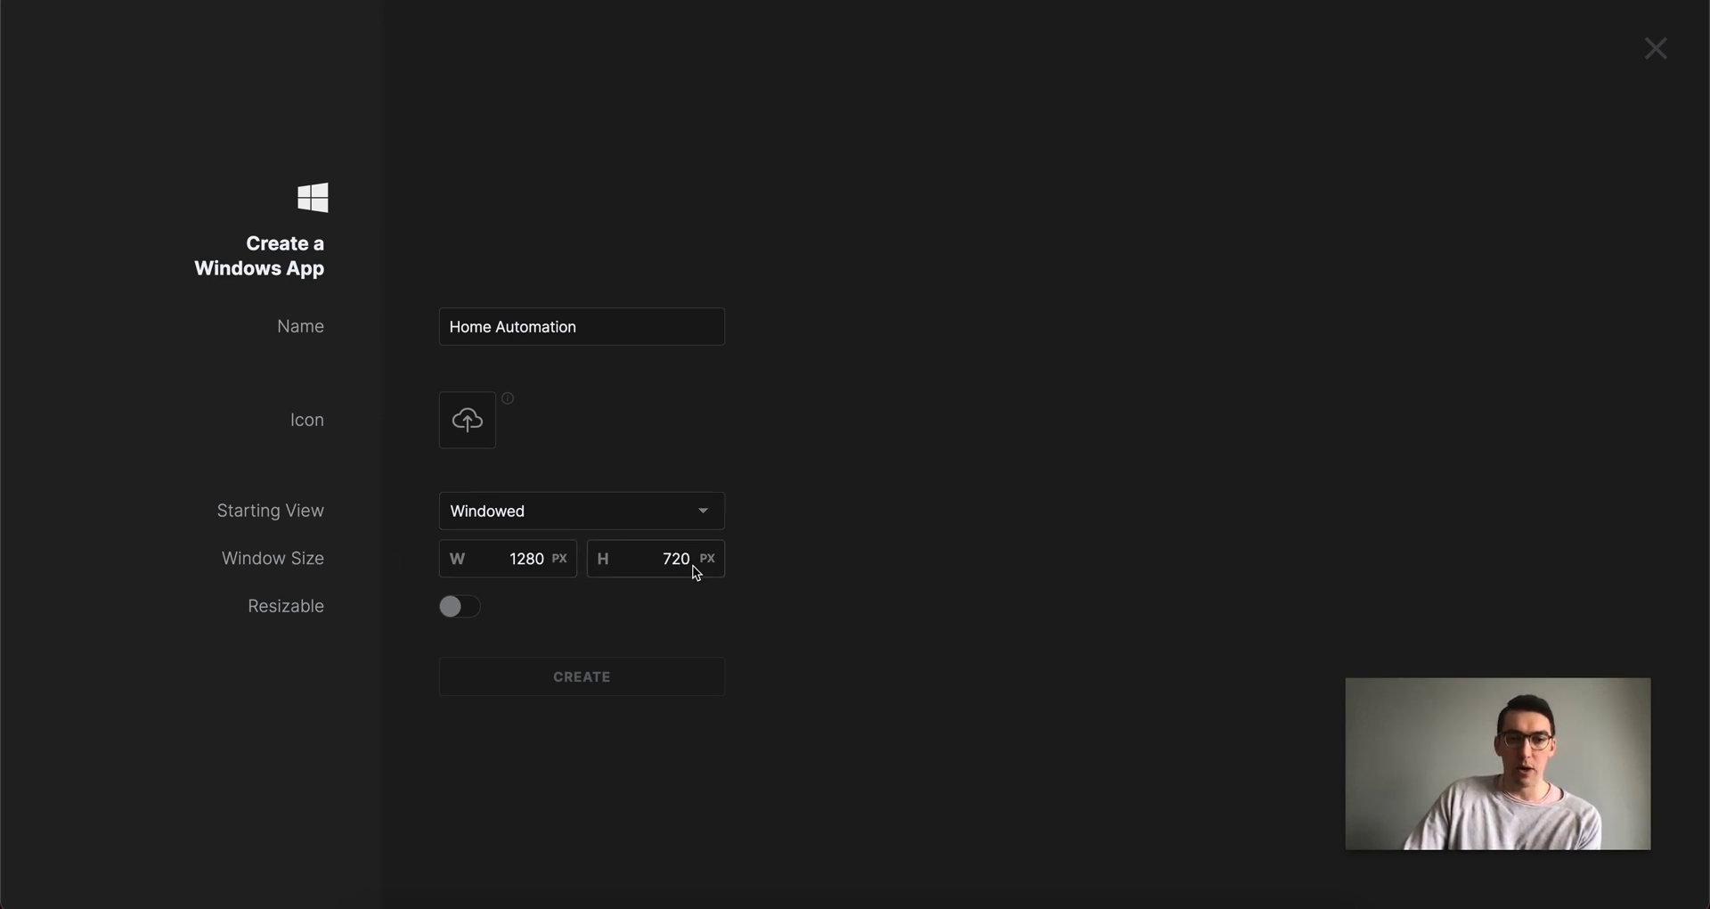
pyautogui.click(450, 607)
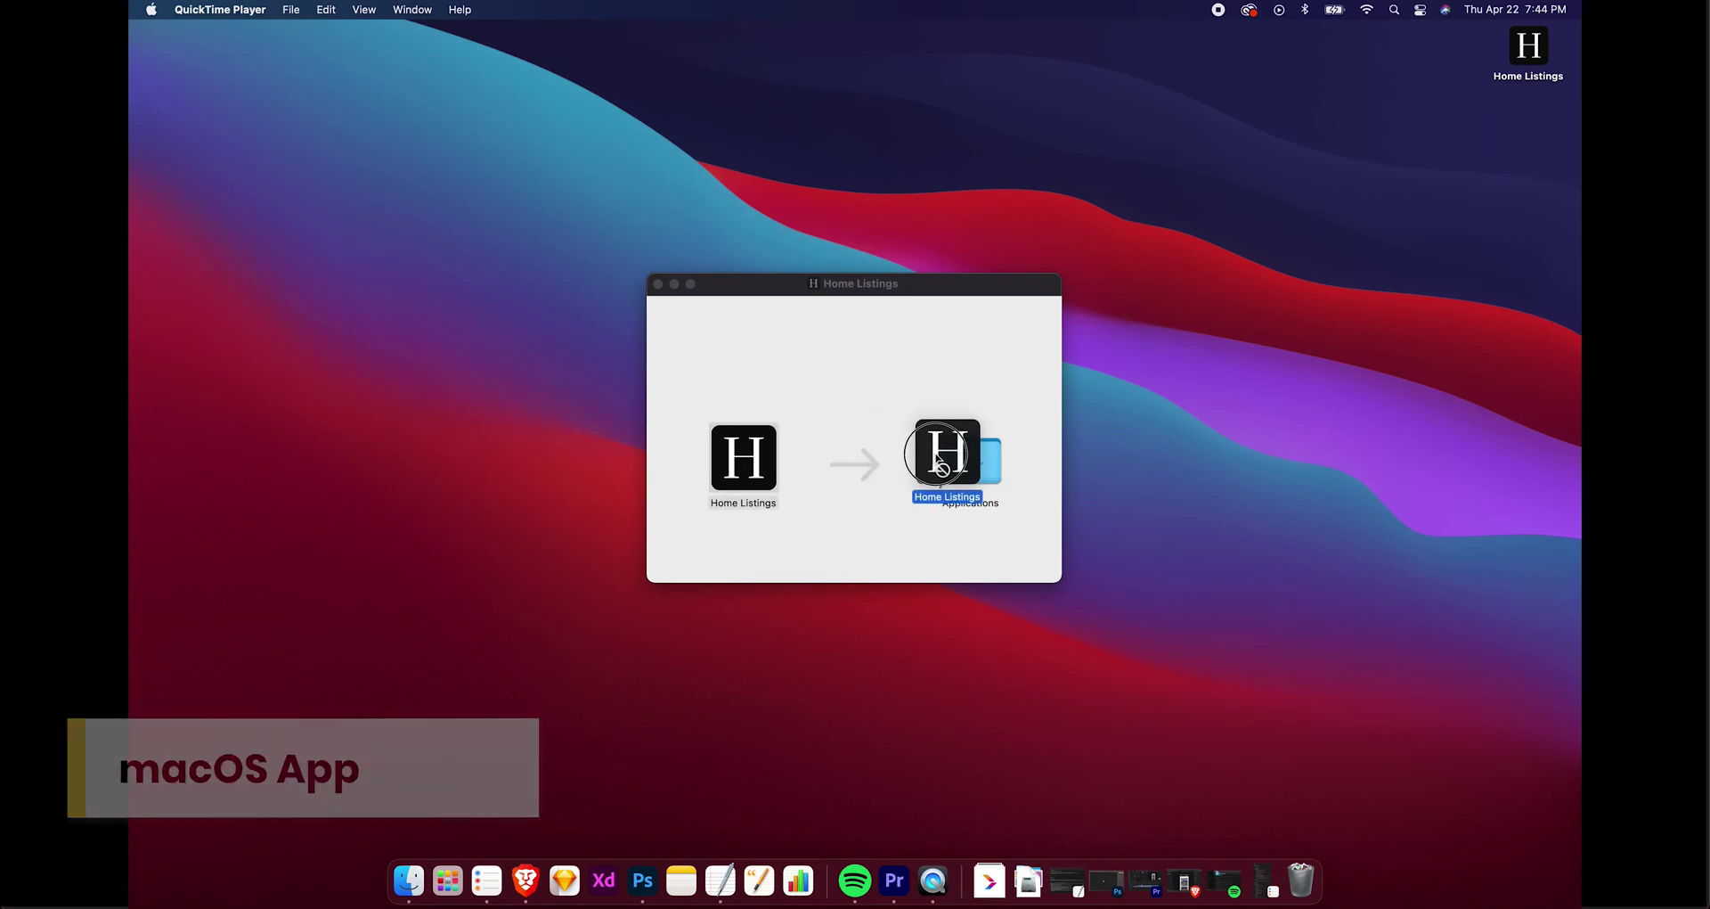
# Install Home Listings into Applications, launch it from the Dock, and enlarge its window to browse listings.
pyautogui.moveTo(719, 464); pyautogui.dragTo(970, 459)
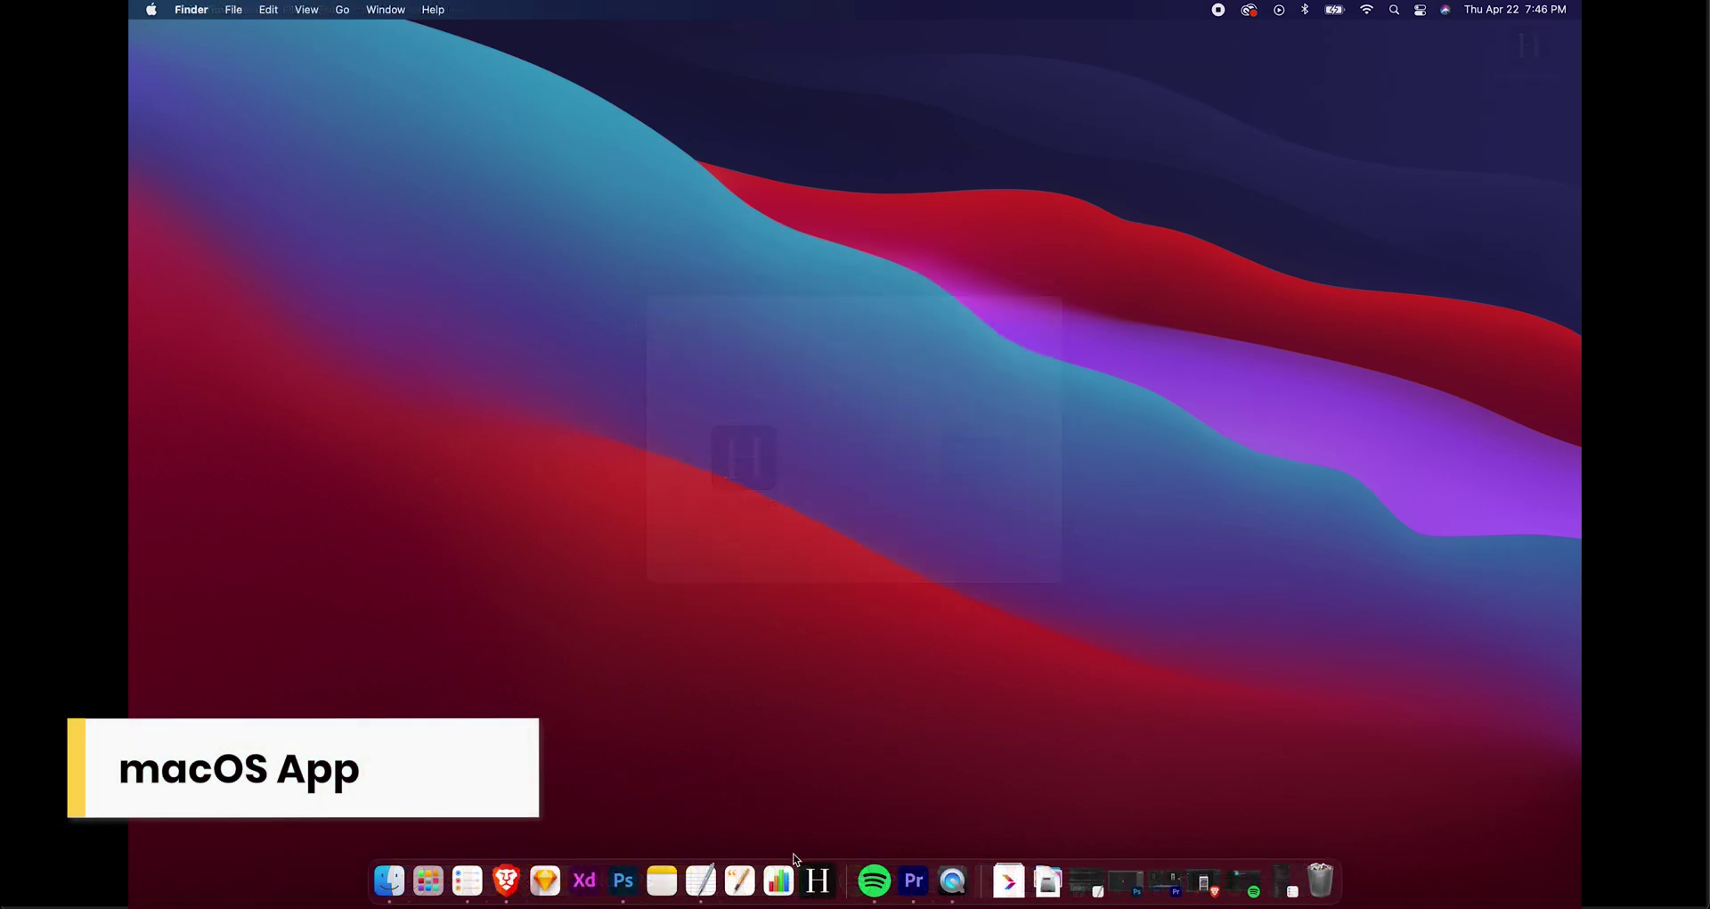
pyautogui.click(814, 879)
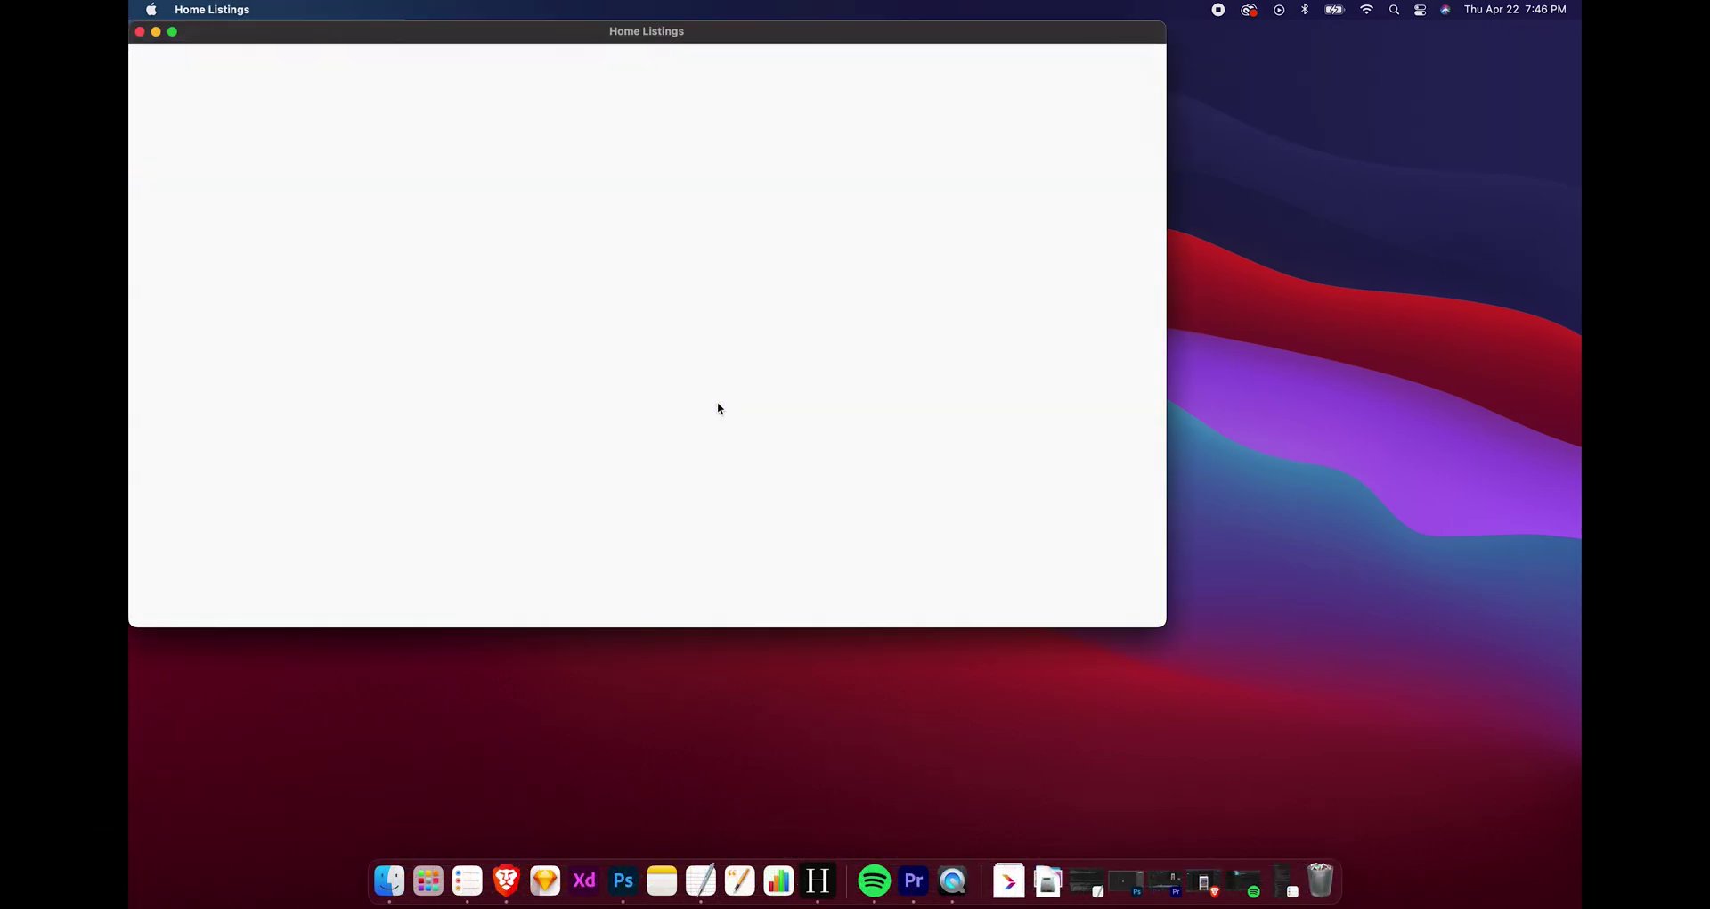
pyautogui.moveTo(463, 40); pyautogui.dragTo(503, 53)
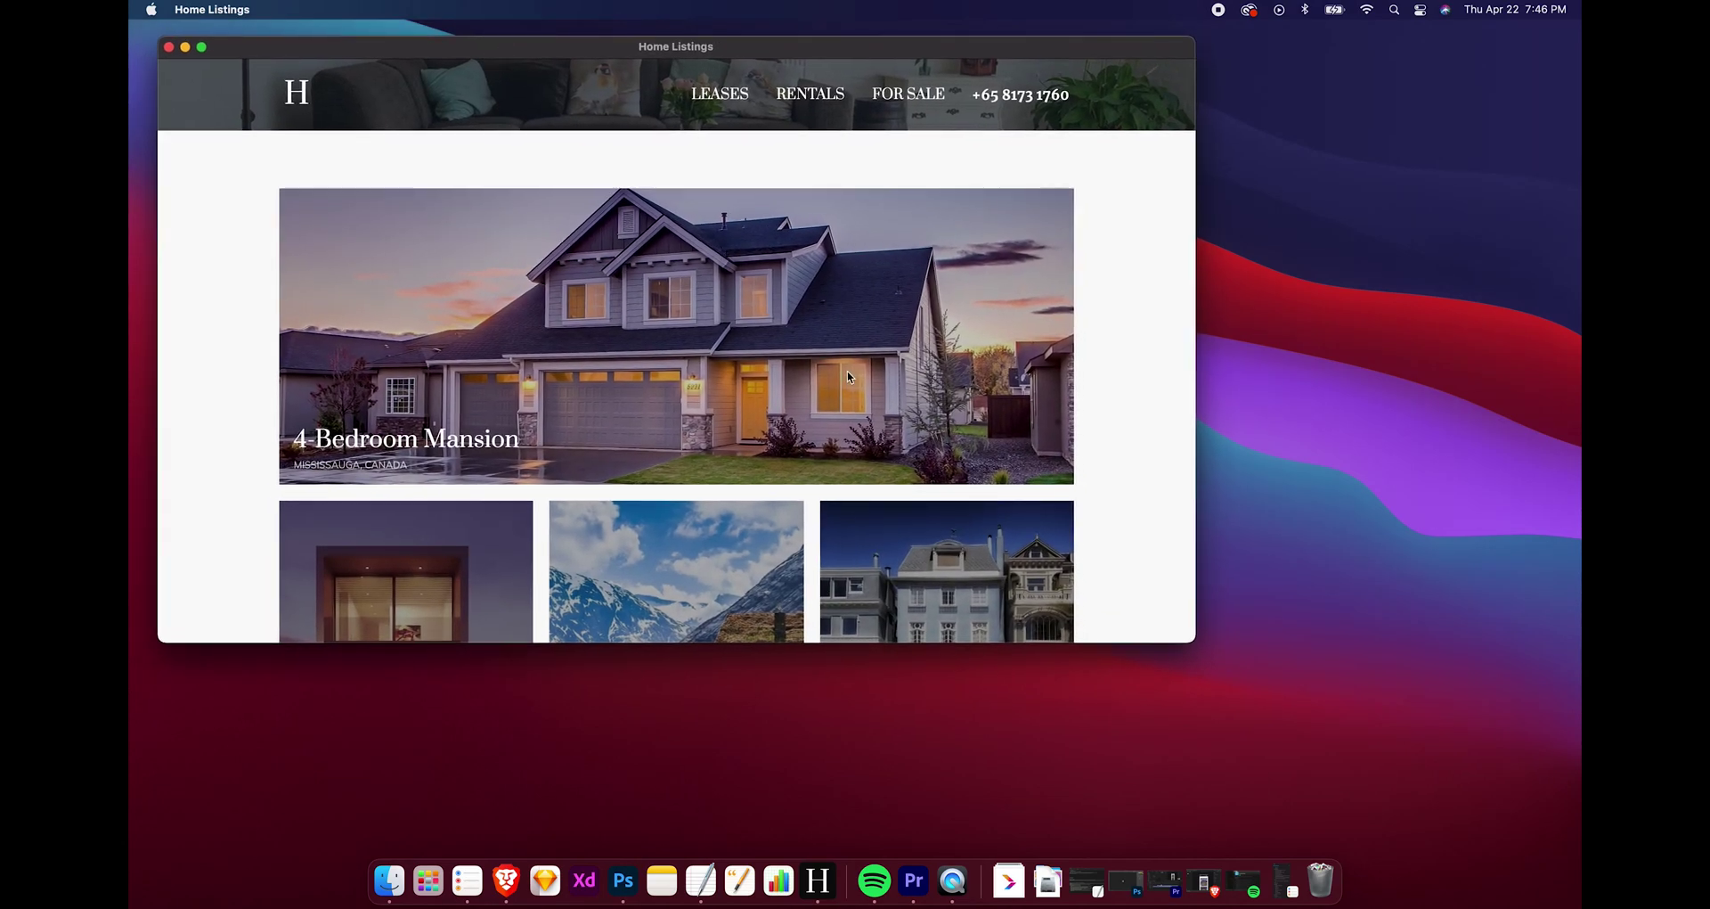
pyautogui.moveTo(1194, 640); pyautogui.dragTo(1511, 785)
pyautogui.scroll(-3, 1312, 675)
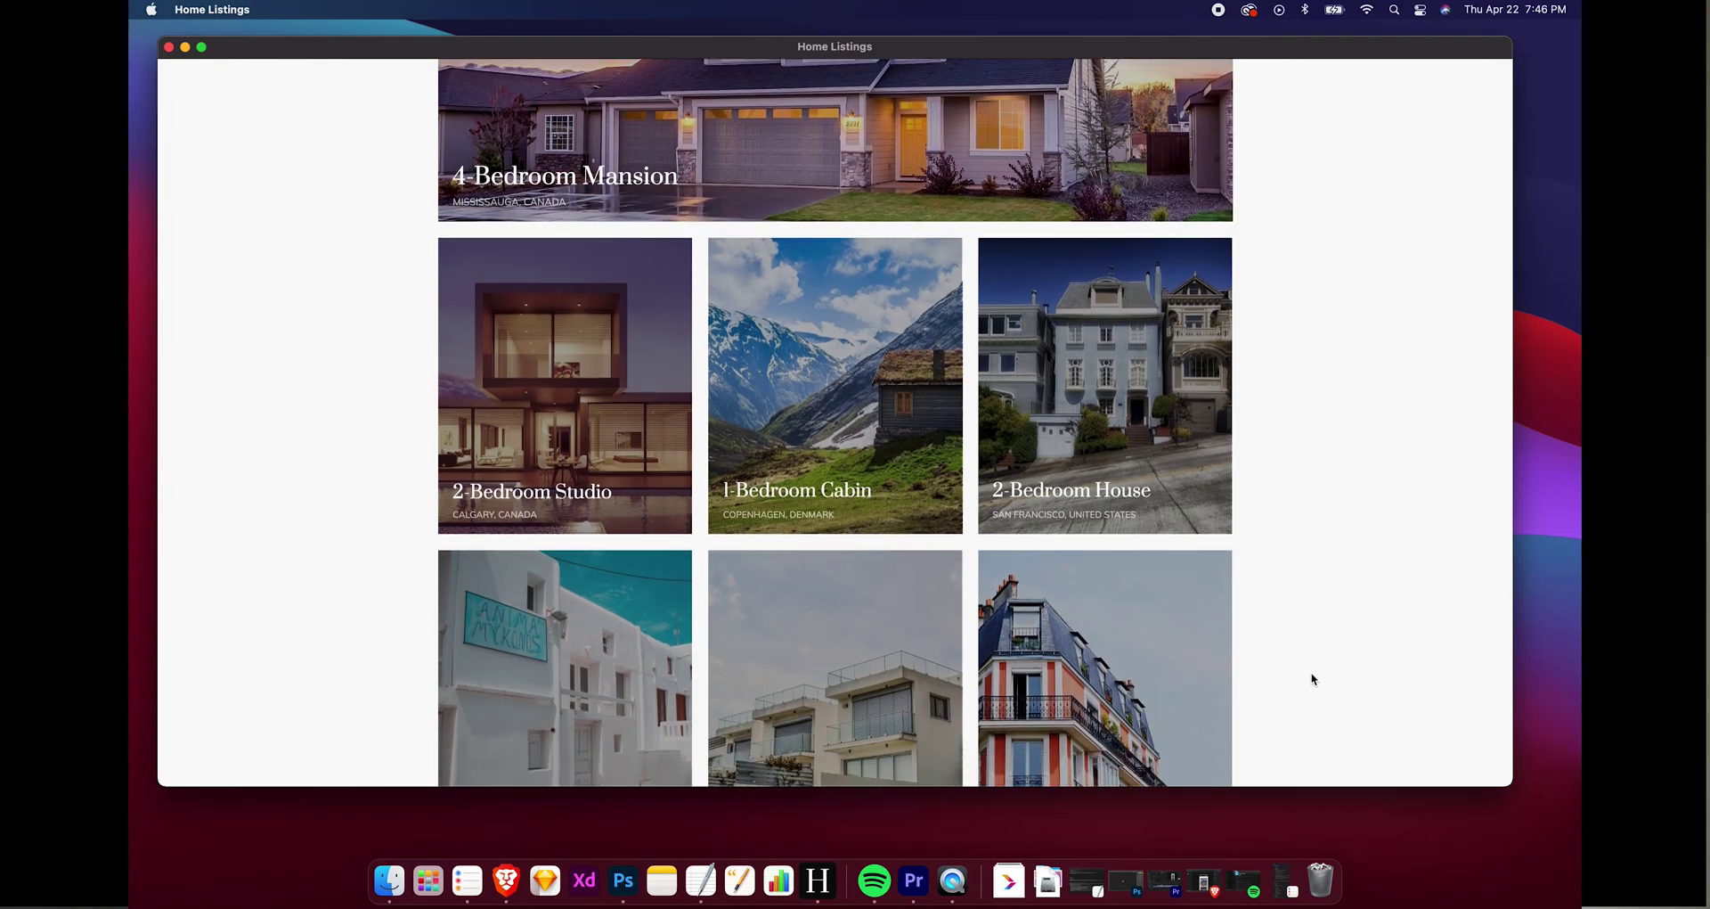